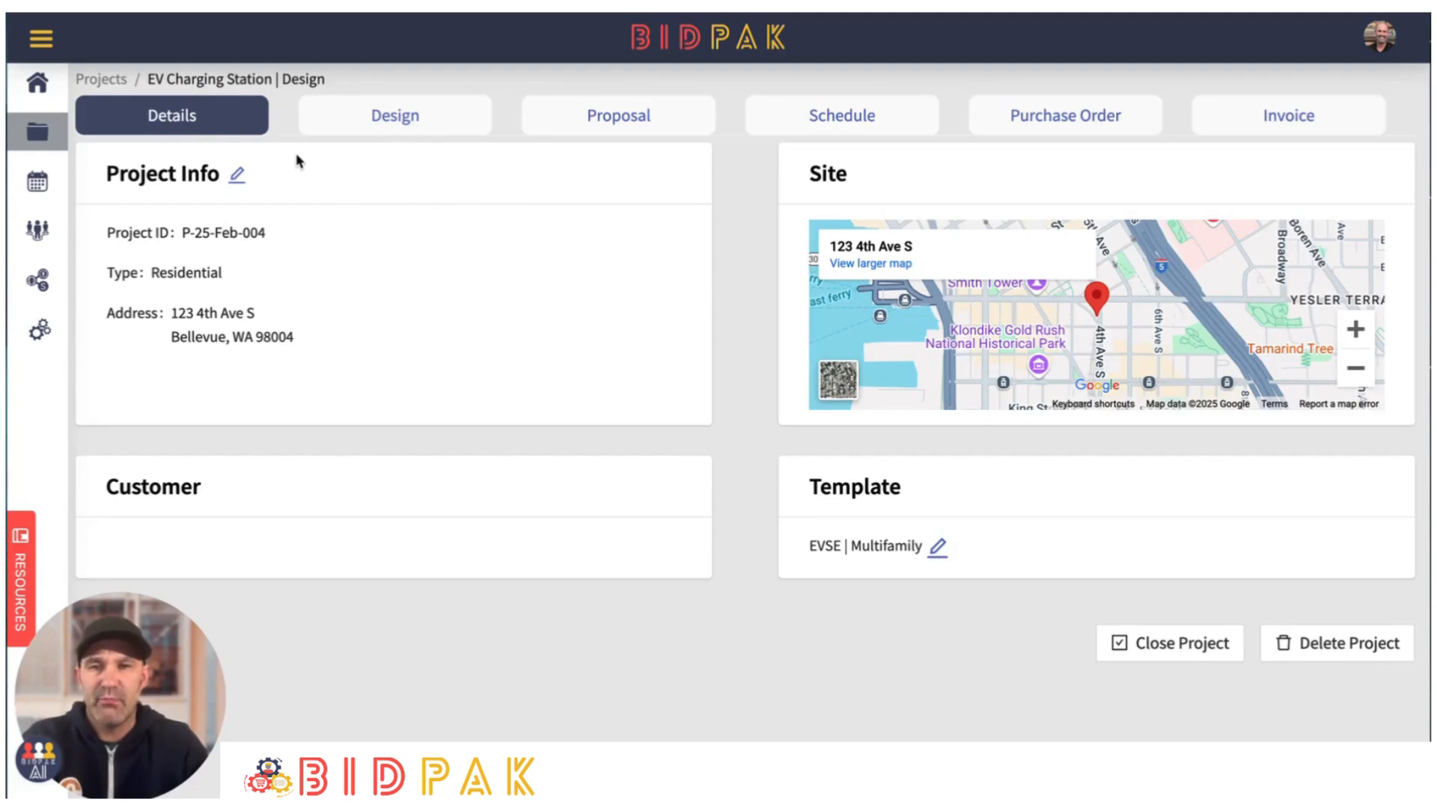
# - Add the CPF50-L18-PEDMNT-CMK6-Dual, 40 Amp assembly from the Station work package to the project's visual design
pyautogui.click(406, 122)
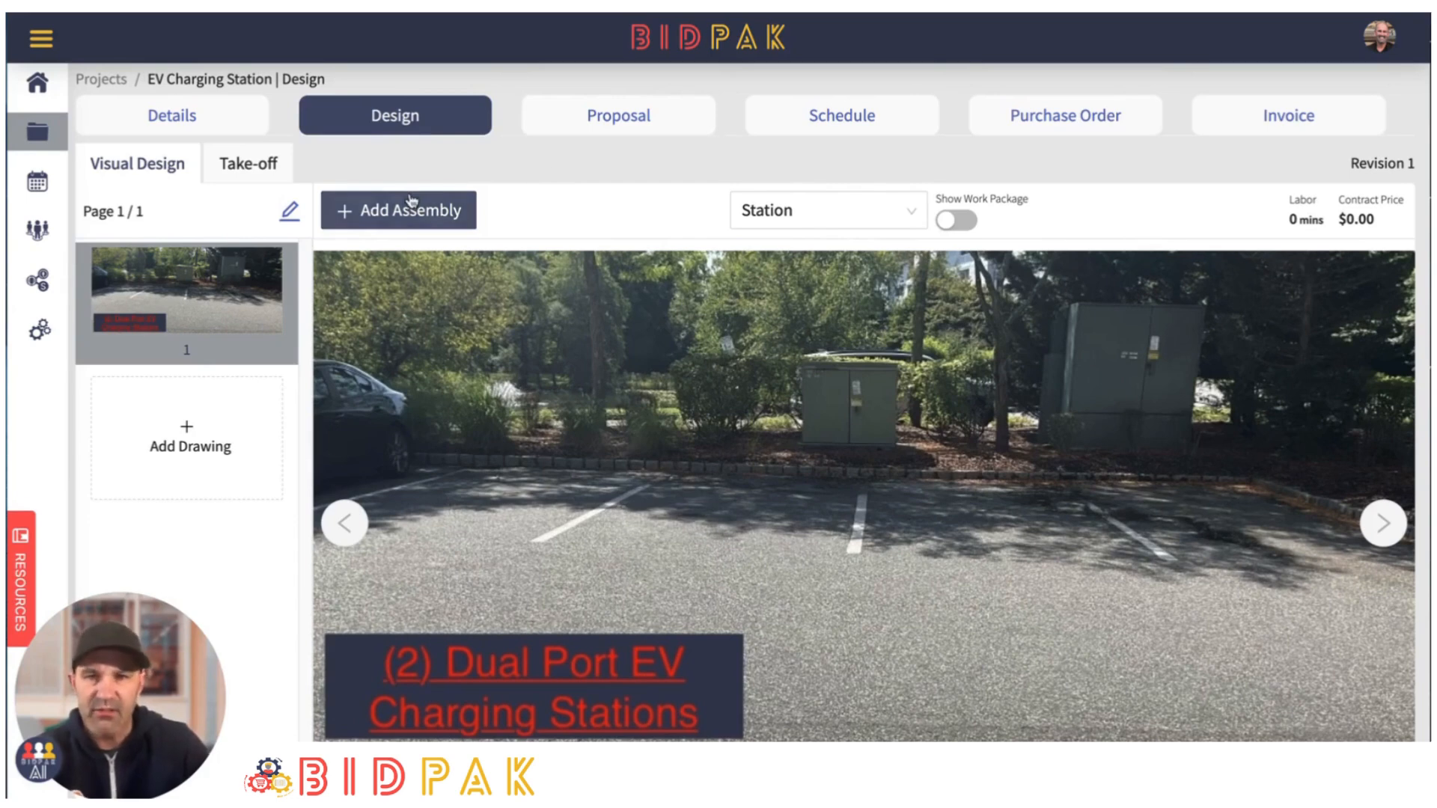
pyautogui.click(913, 211)
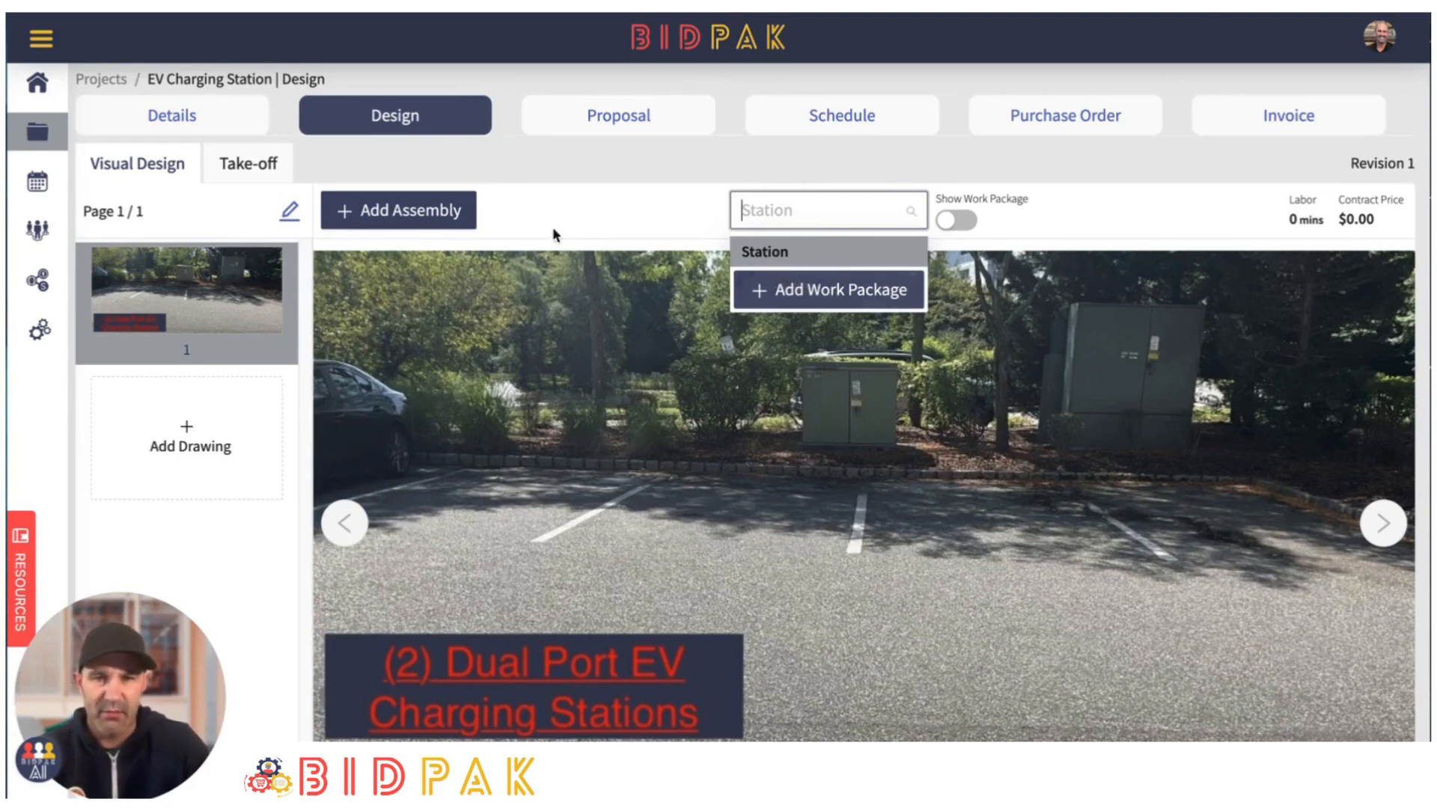
pyautogui.click(402, 216)
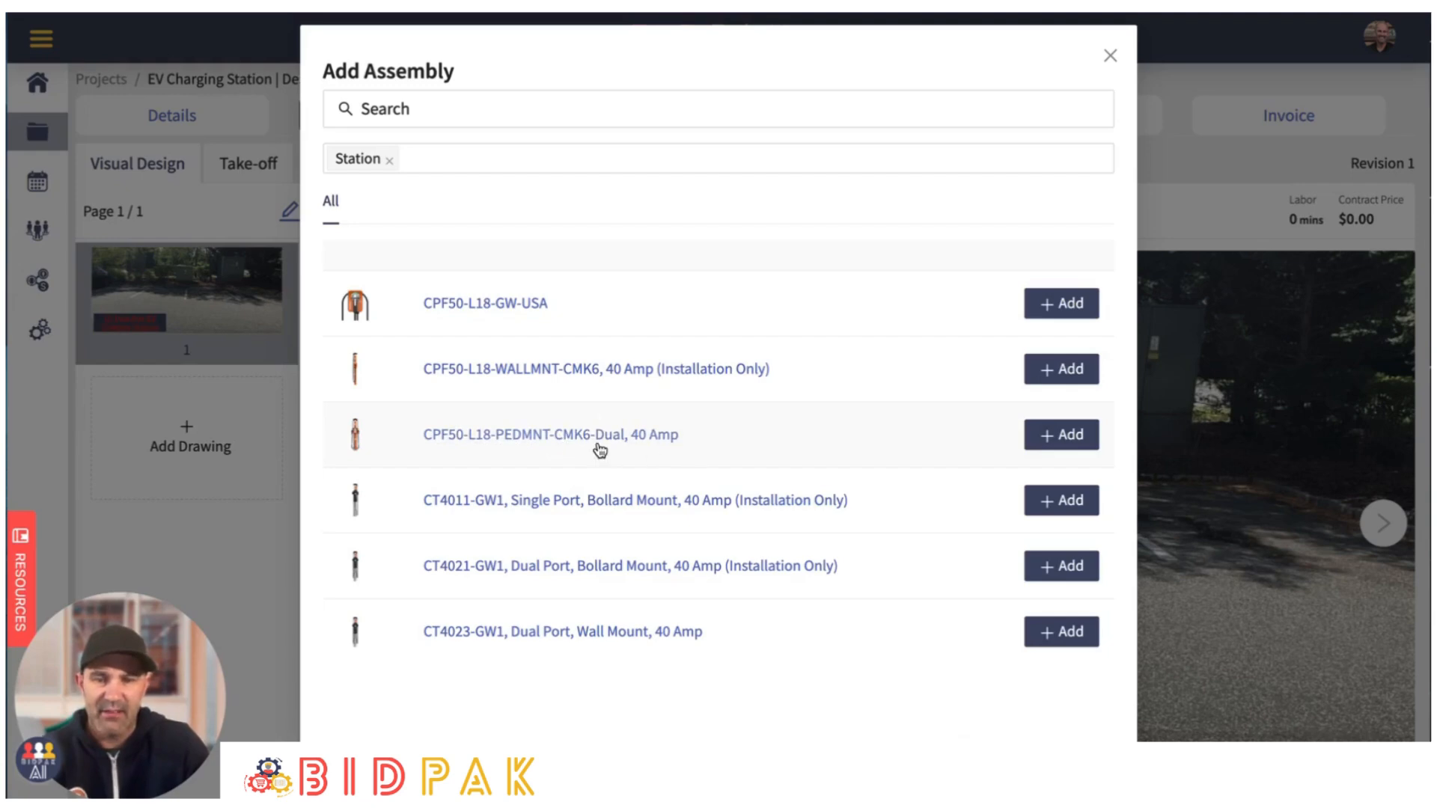
pyautogui.click(1060, 435)
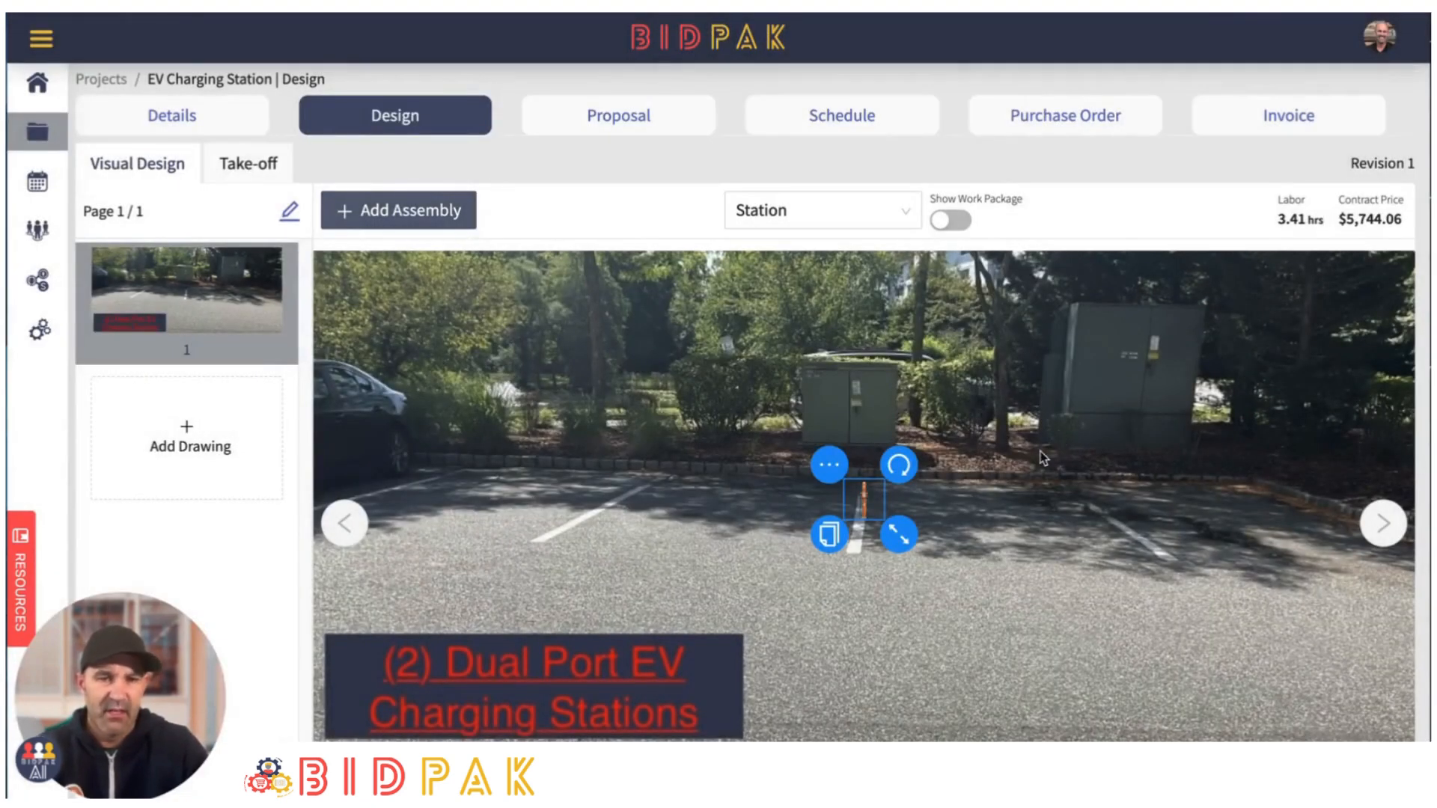
# - Enlarge the charging station and place it at the curb in front of the larger utility cabinet
pyautogui.moveTo(862, 507); pyautogui.dragTo(1073, 456)
pyautogui.moveTo(1124, 496); pyautogui.dragTo(1161, 533)
pyautogui.moveTo(1074, 469); pyautogui.dragTo(1068, 425)
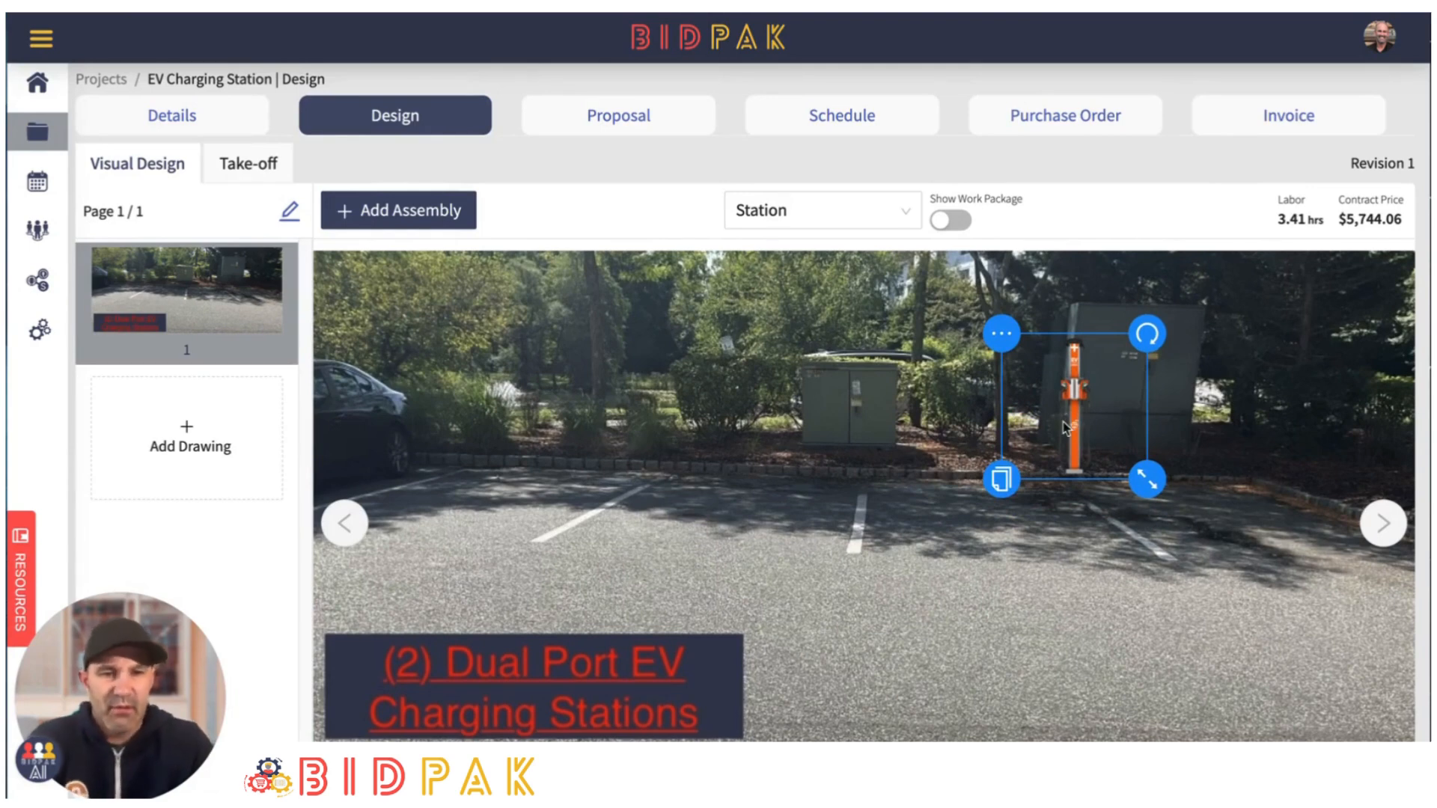
# - Duplicate the charging station and place the copy at the curb on the other side of the smaller utility cabinet
pyautogui.click(1003, 482)
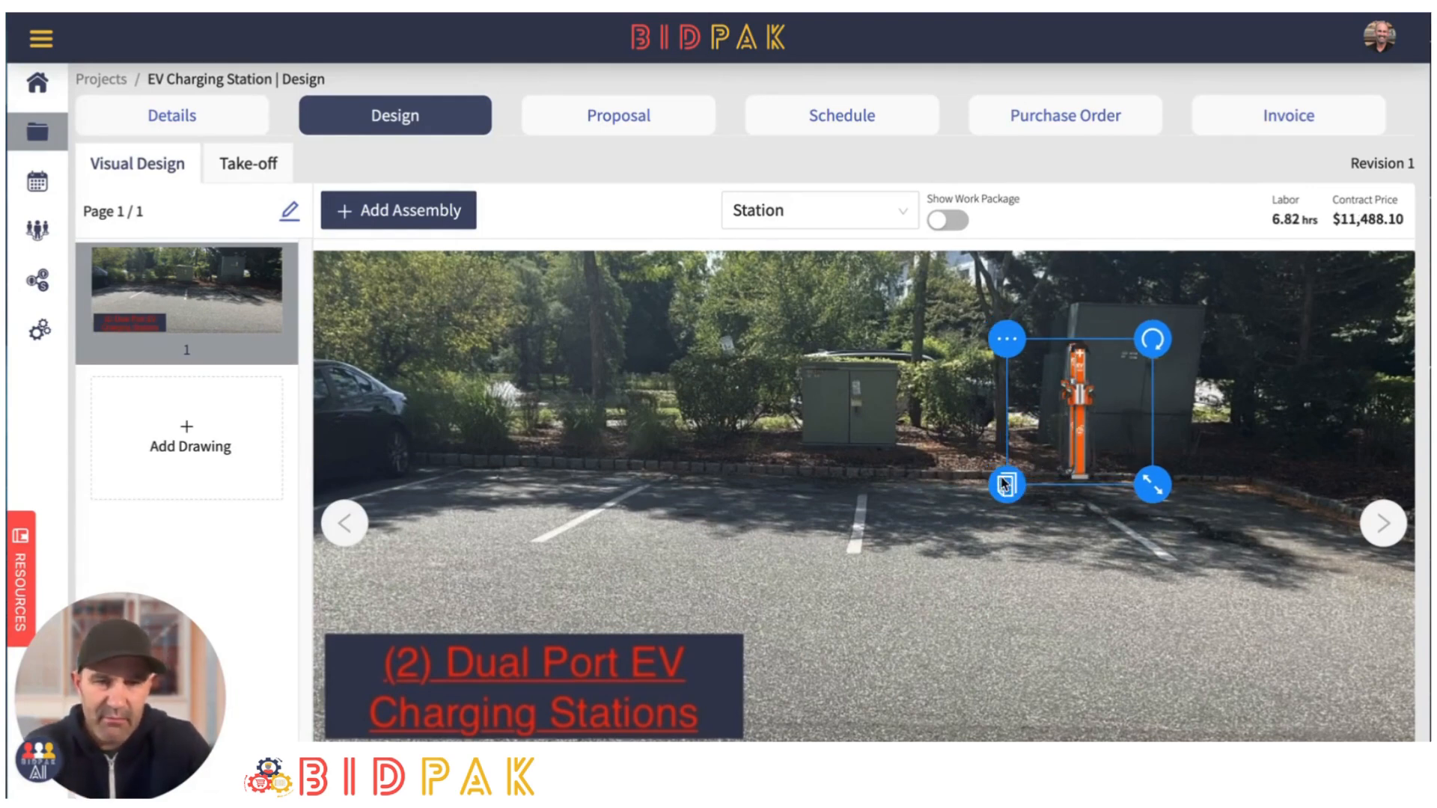
pyautogui.moveTo(1085, 448); pyautogui.dragTo(676, 422)
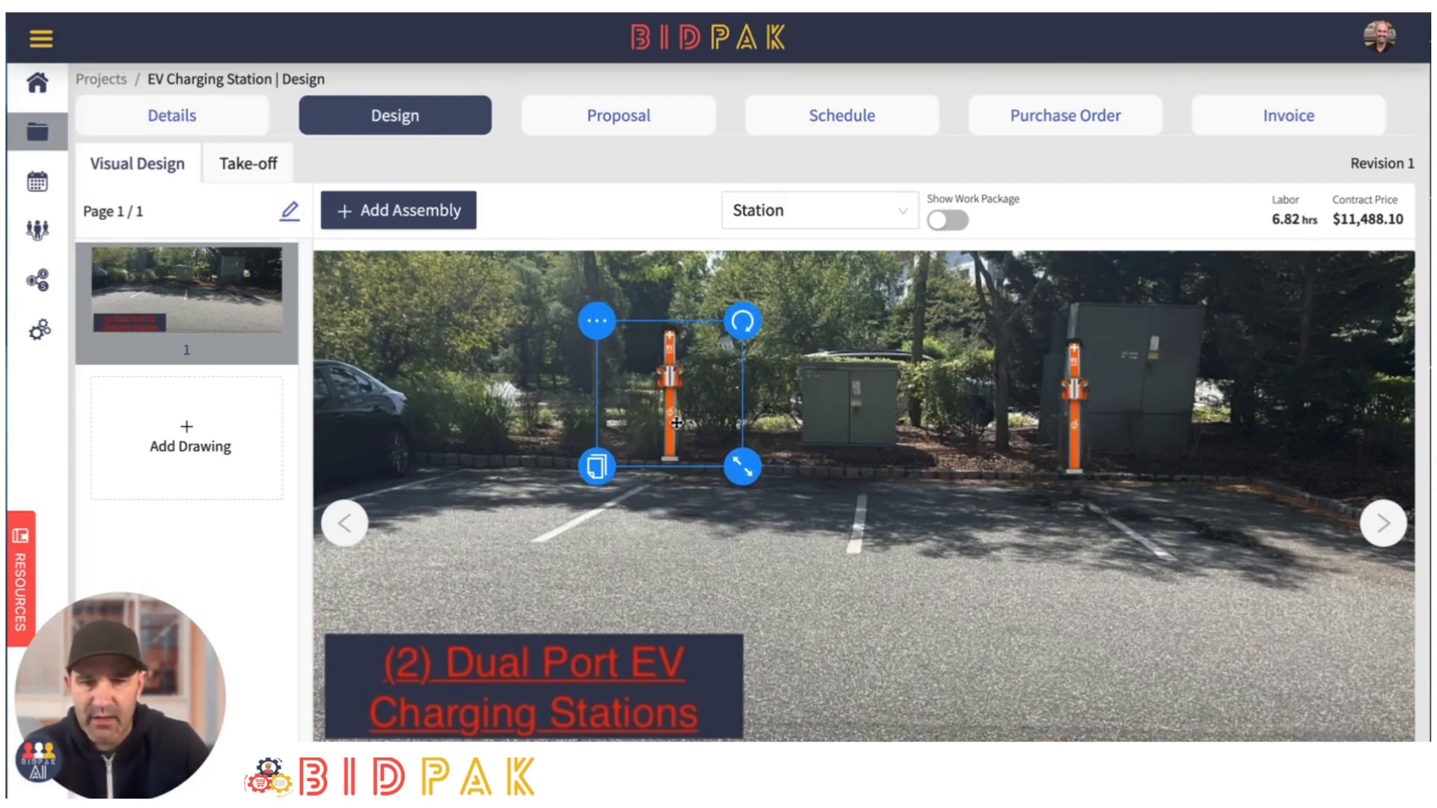
pyautogui.click(782, 551)
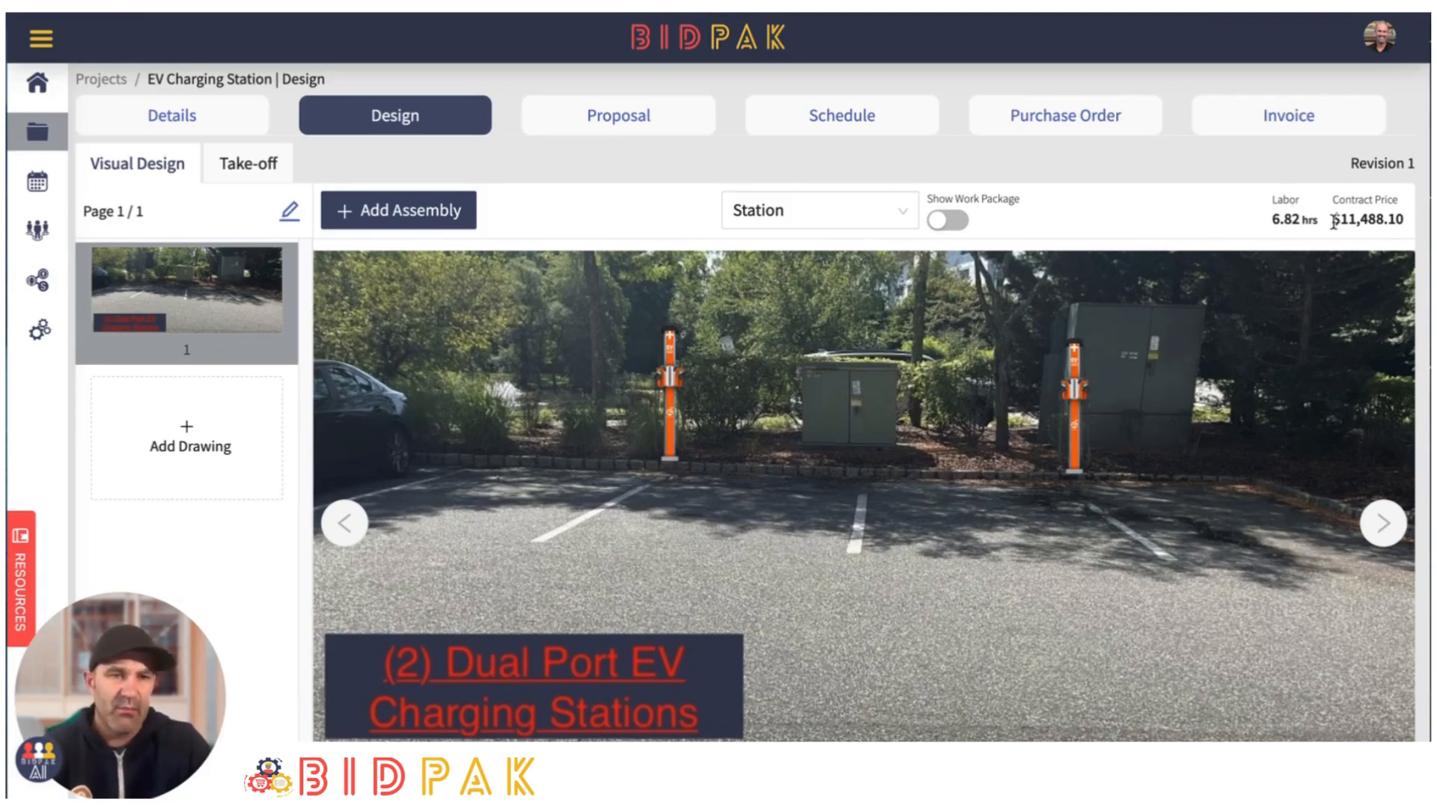
pyautogui.moveTo(1333, 219); pyautogui.dragTo(1397, 219)
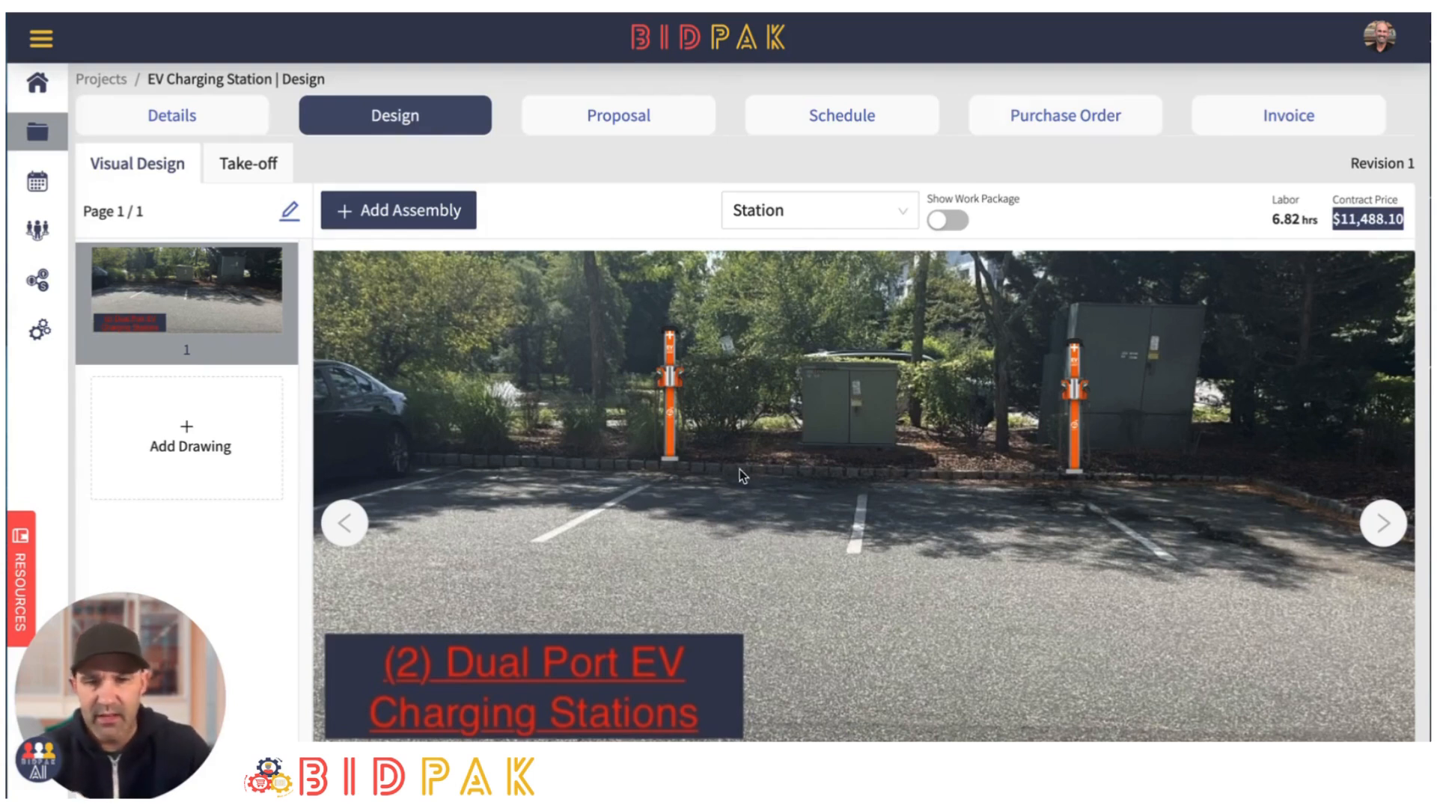
# - Add the Branch Circuit work package from the template to the design
pyautogui.click(906, 211)
pyautogui.click(842, 290)
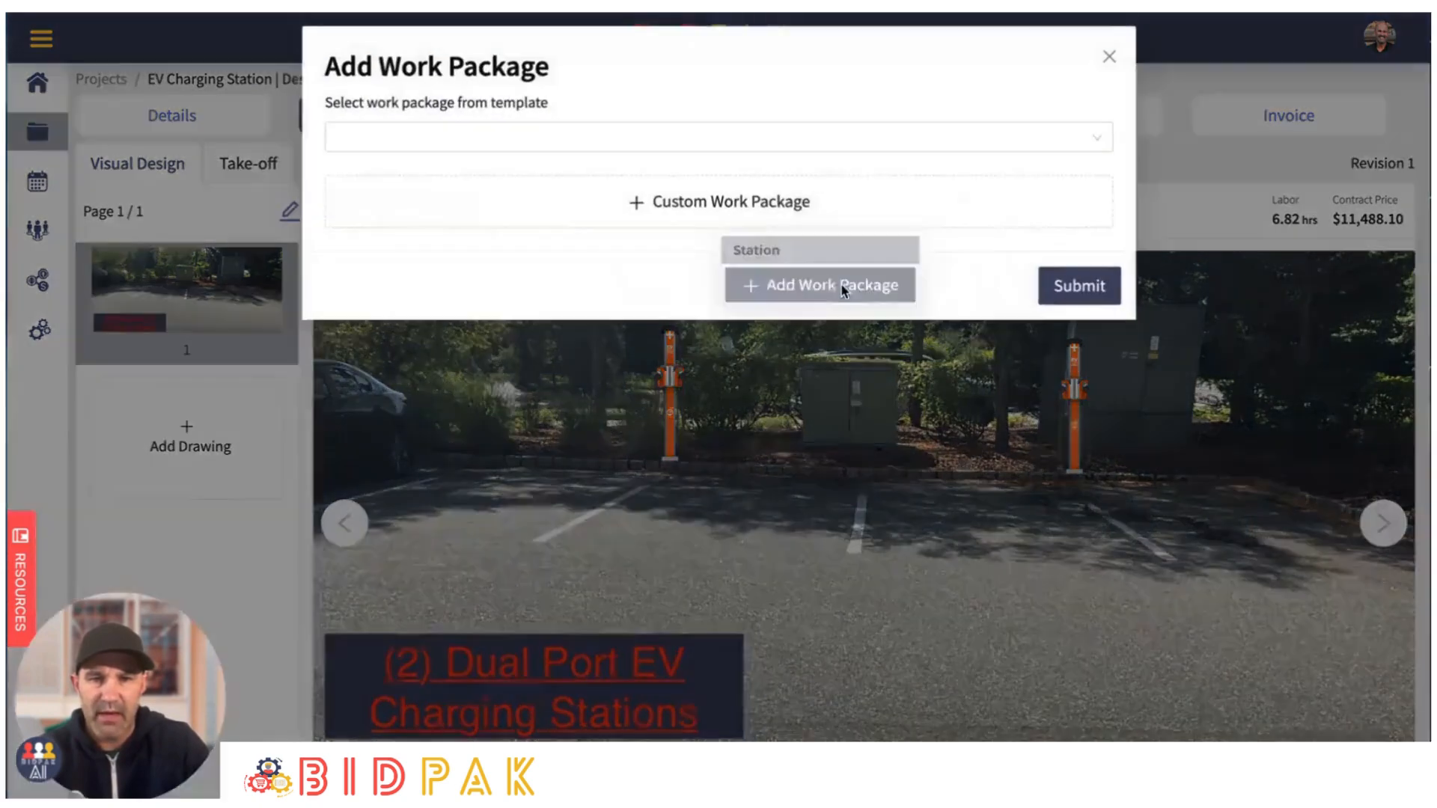
pyautogui.click(790, 136)
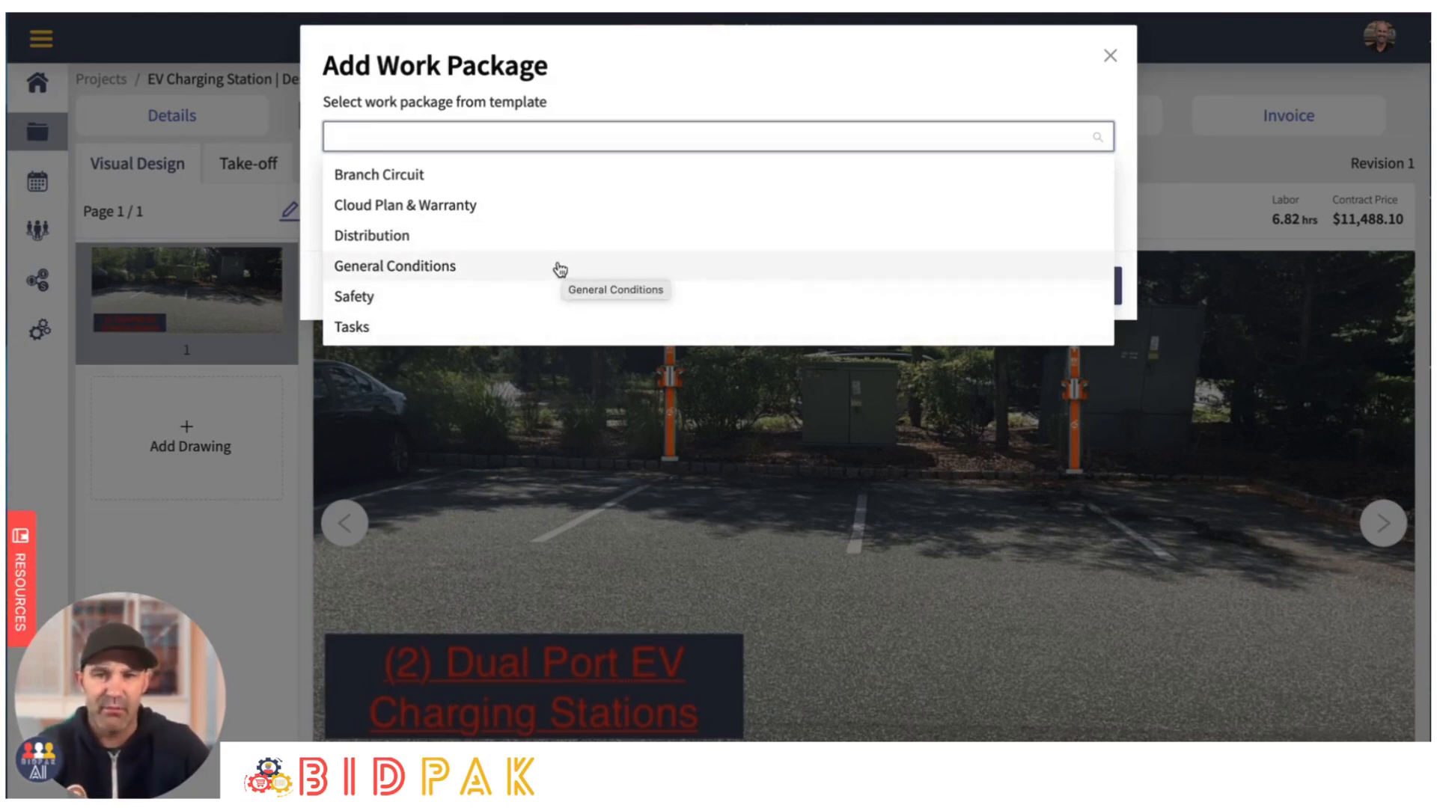
pyautogui.click(397, 178)
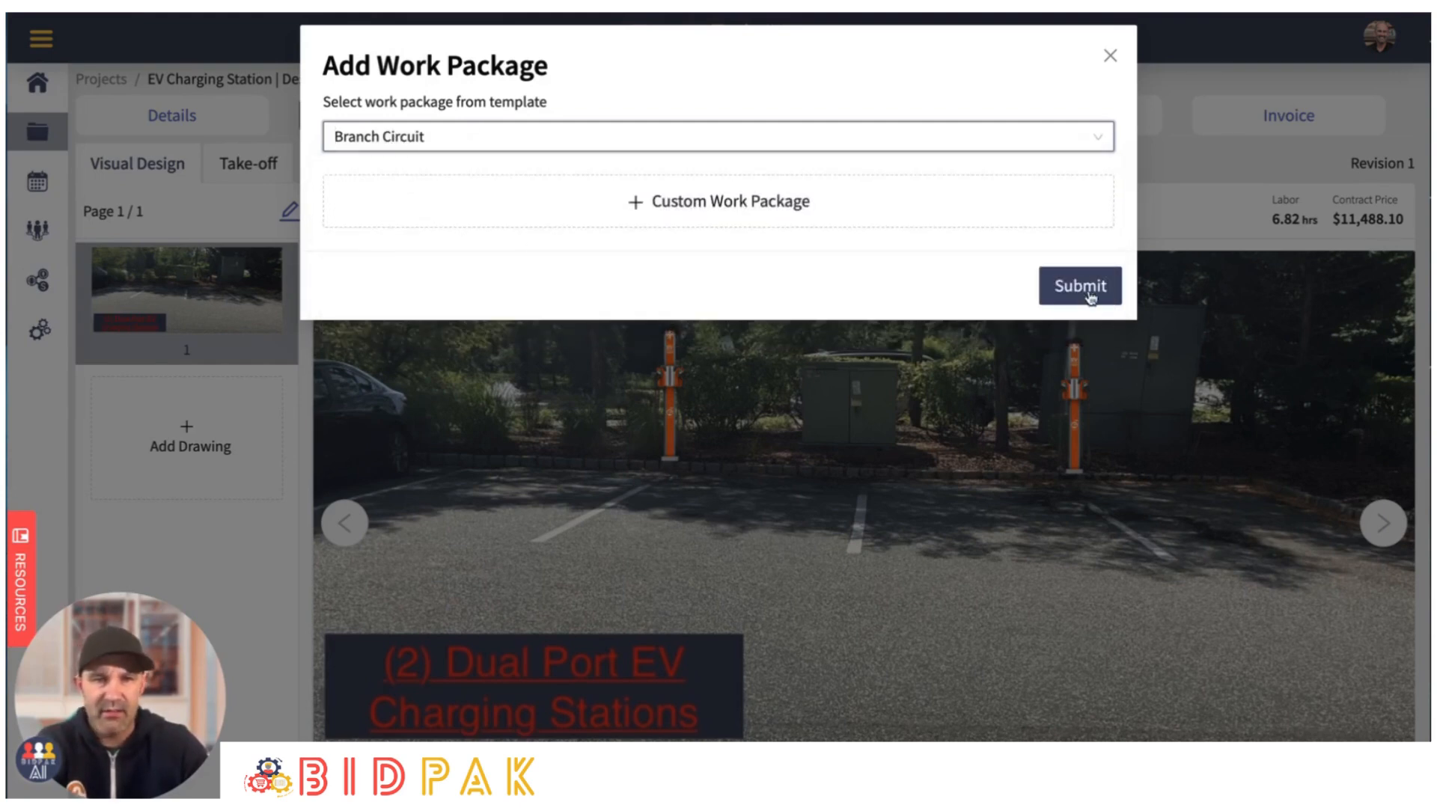
pyautogui.click(1082, 288)
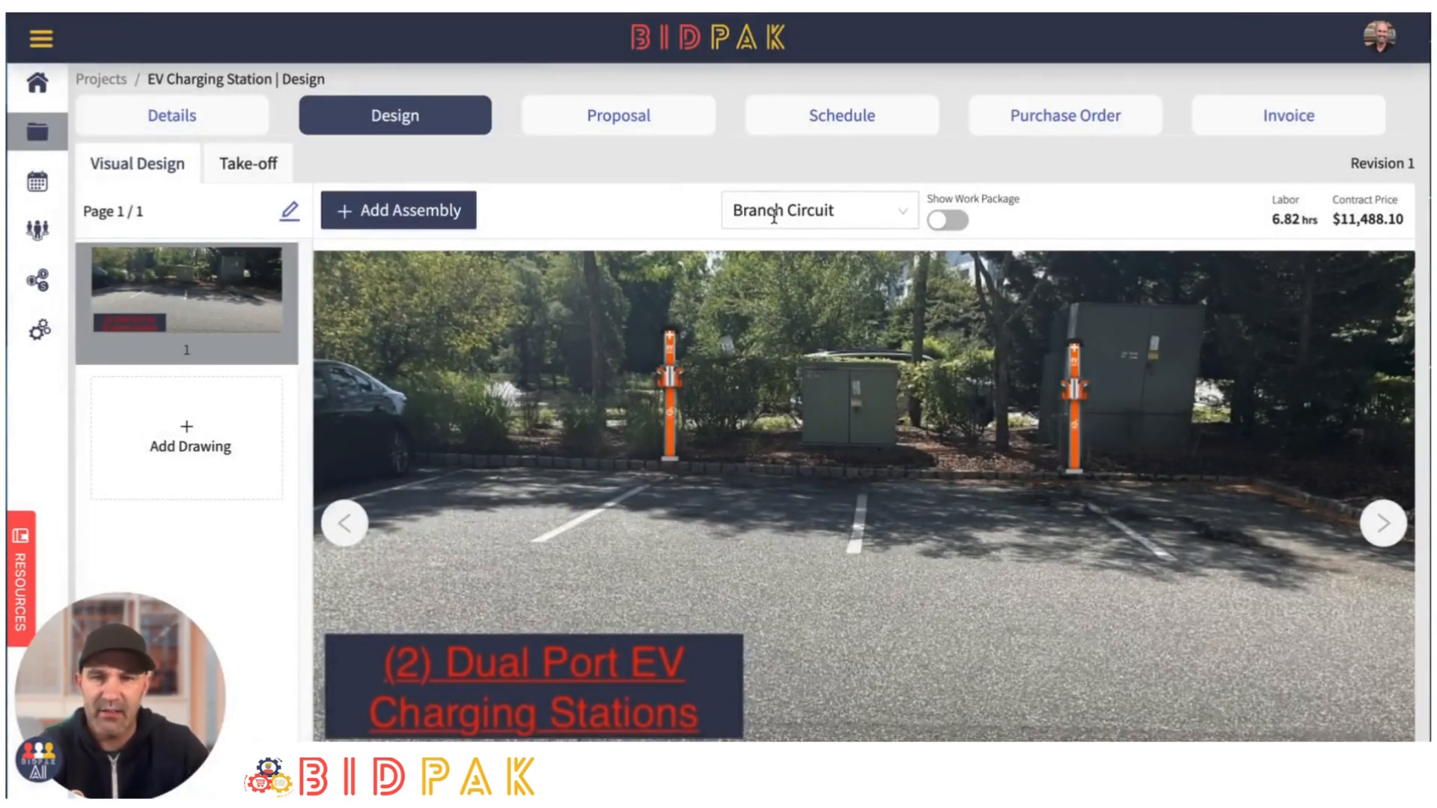
# - Review the components of the 3/4" PVC w/ (2) 40/50 Amp 208/240 Volt Circuit assembly and add it to the design
pyautogui.click(396, 212)
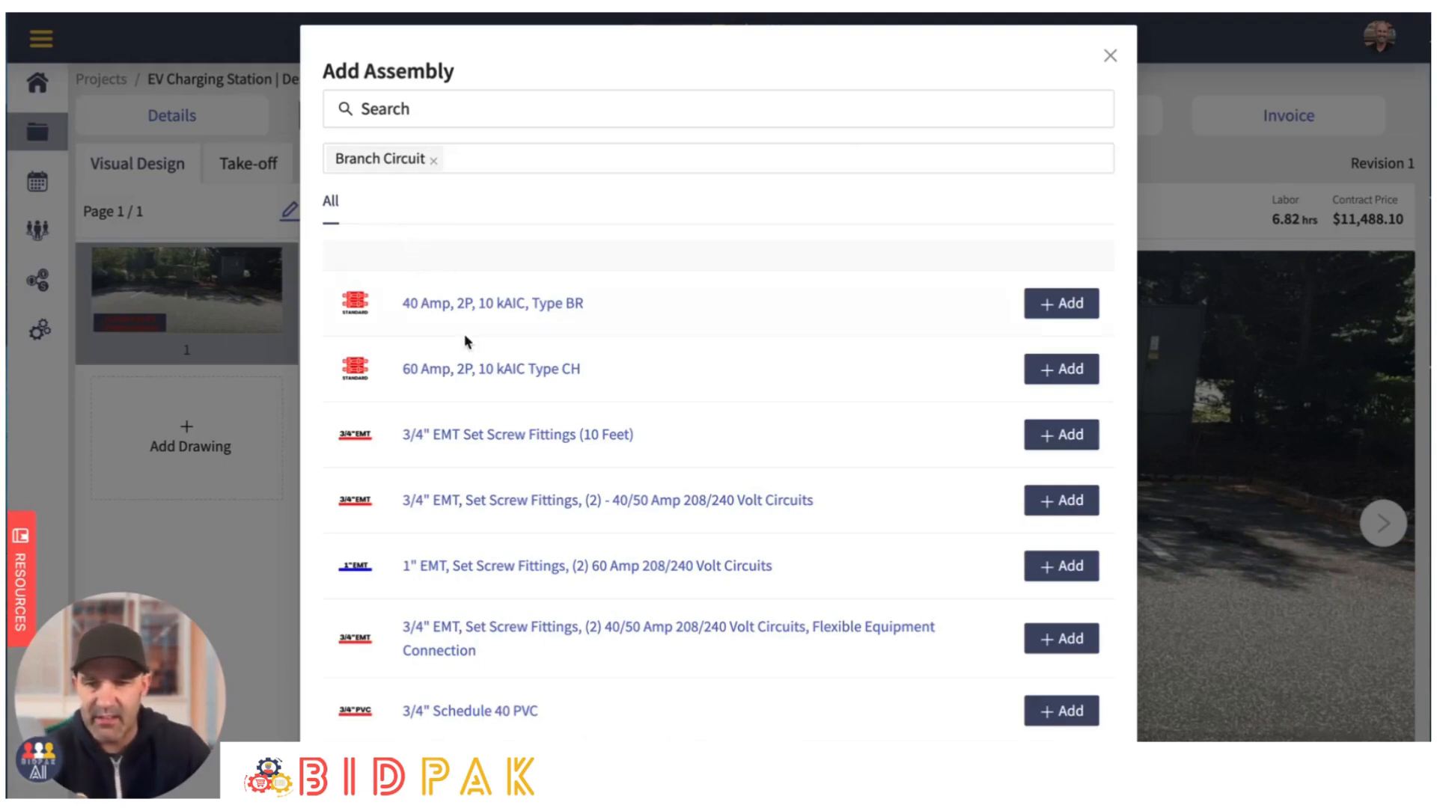
pyautogui.scroll(-2, 539, 464)
pyautogui.scroll(-4, 587, 525)
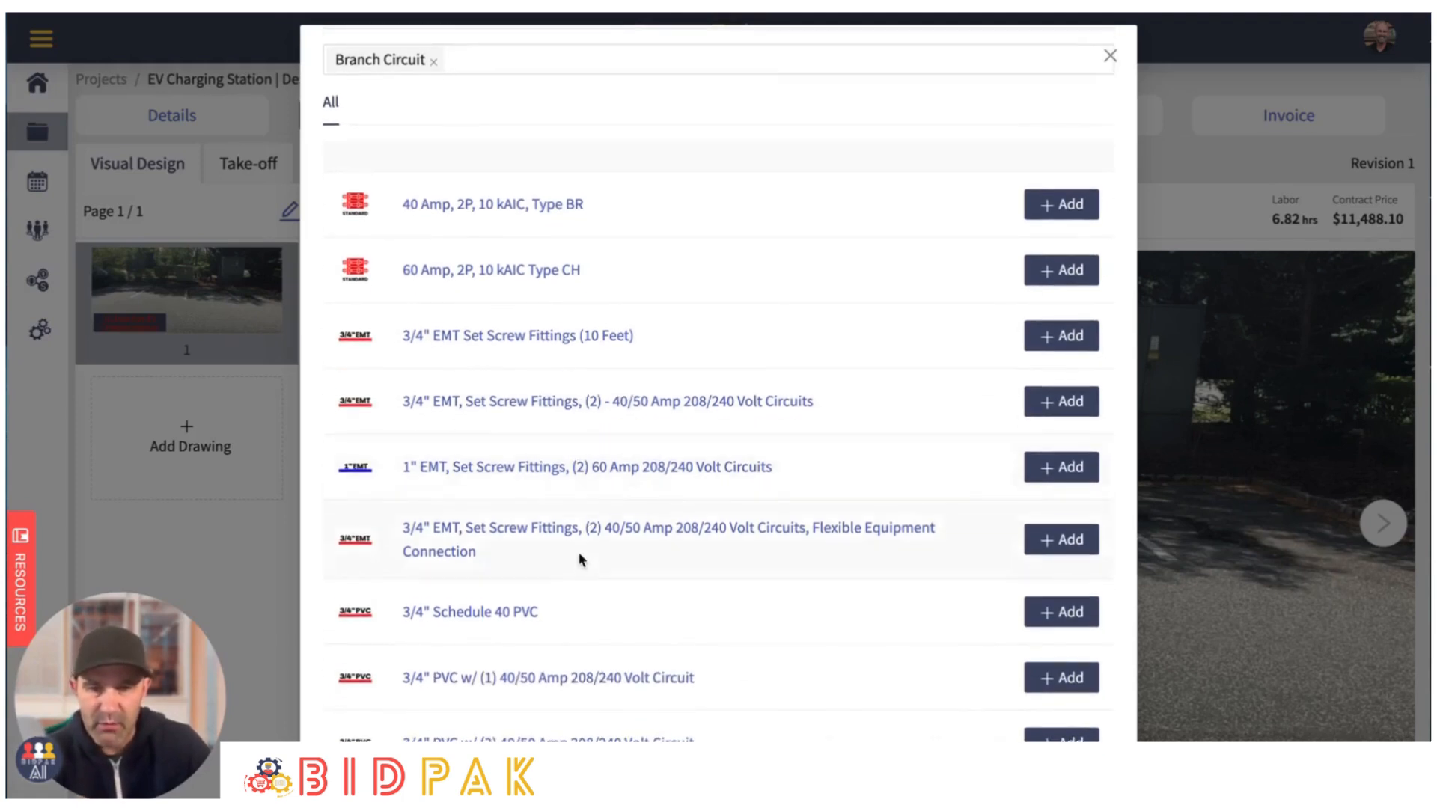
pyautogui.scroll(-3, 553, 546)
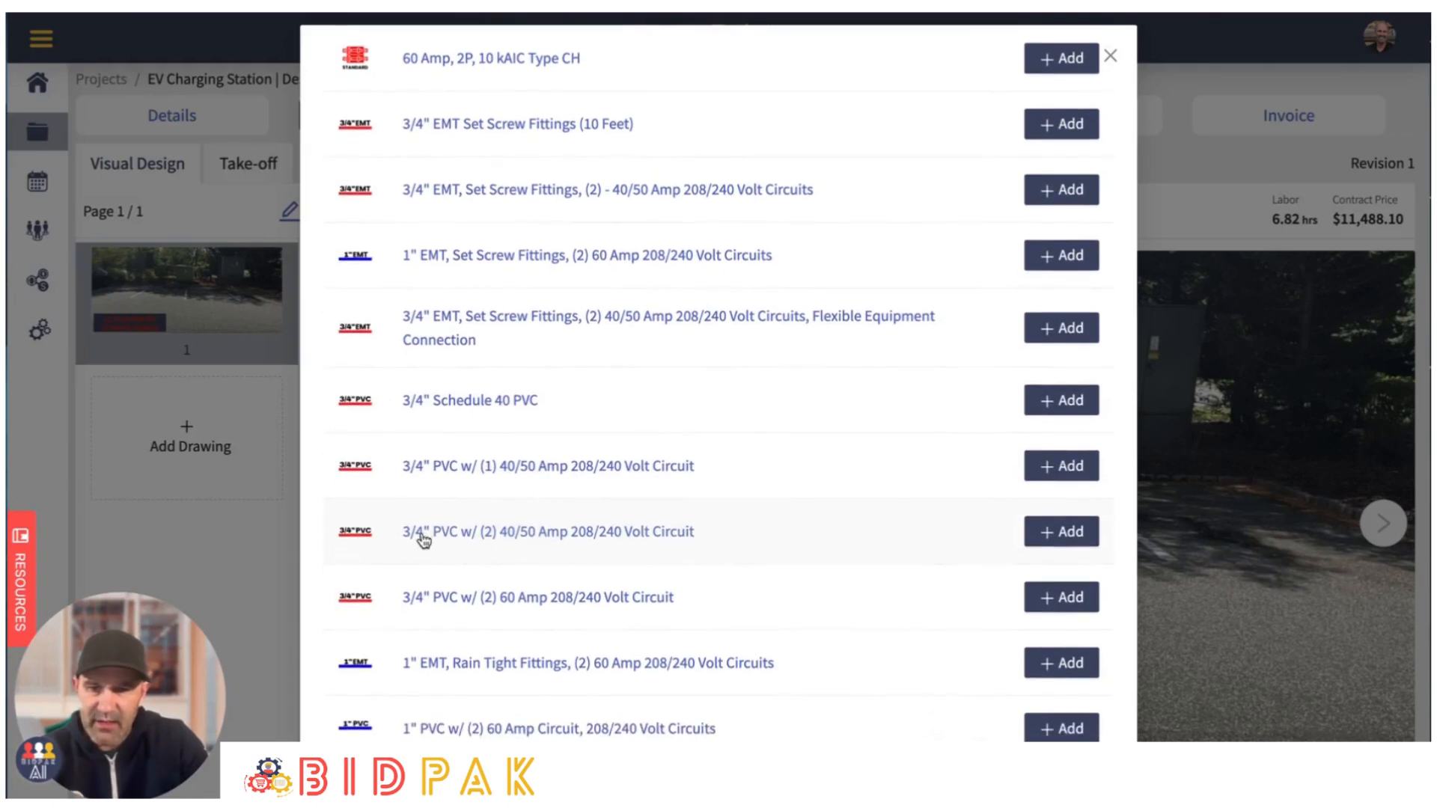
pyautogui.click(551, 533)
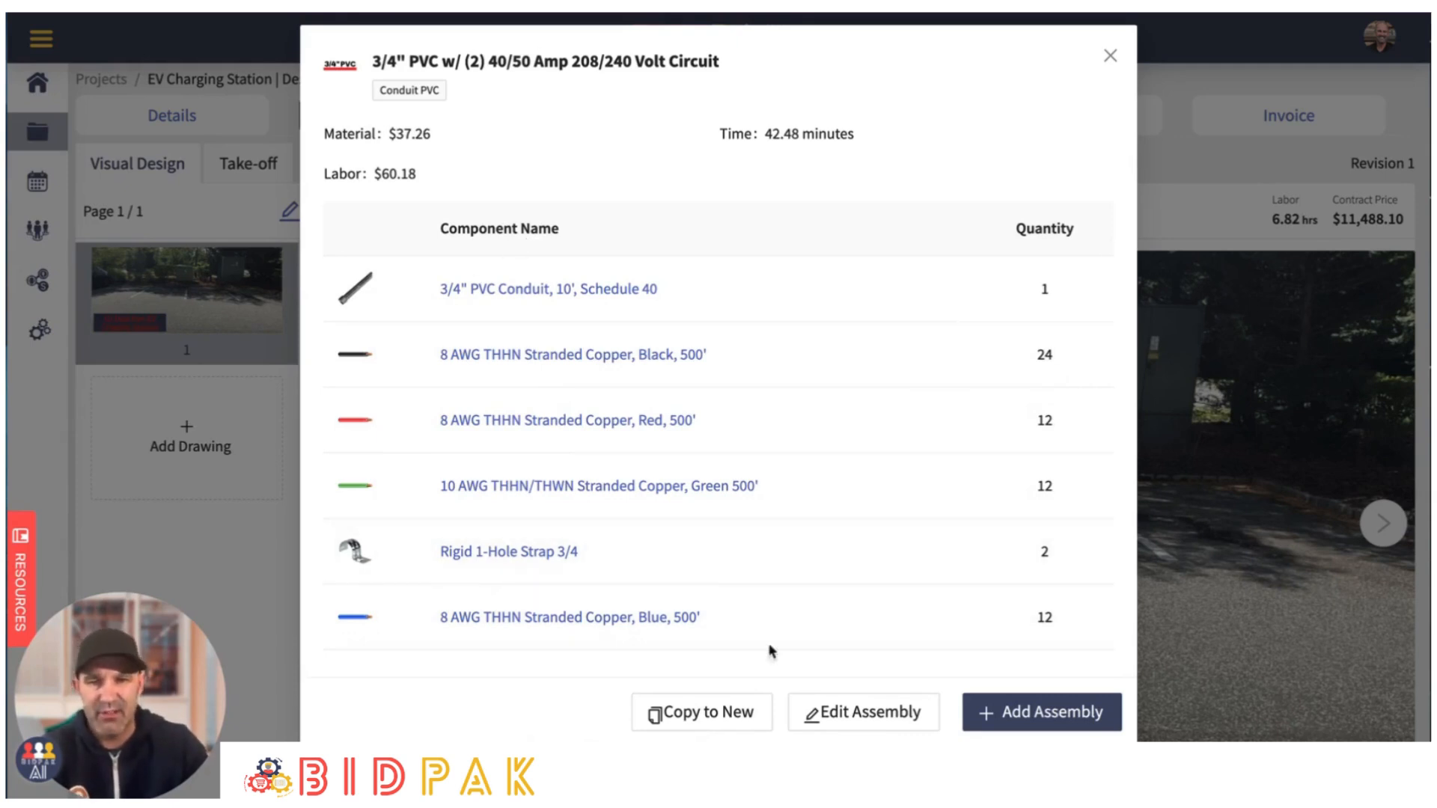
pyautogui.click(1055, 712)
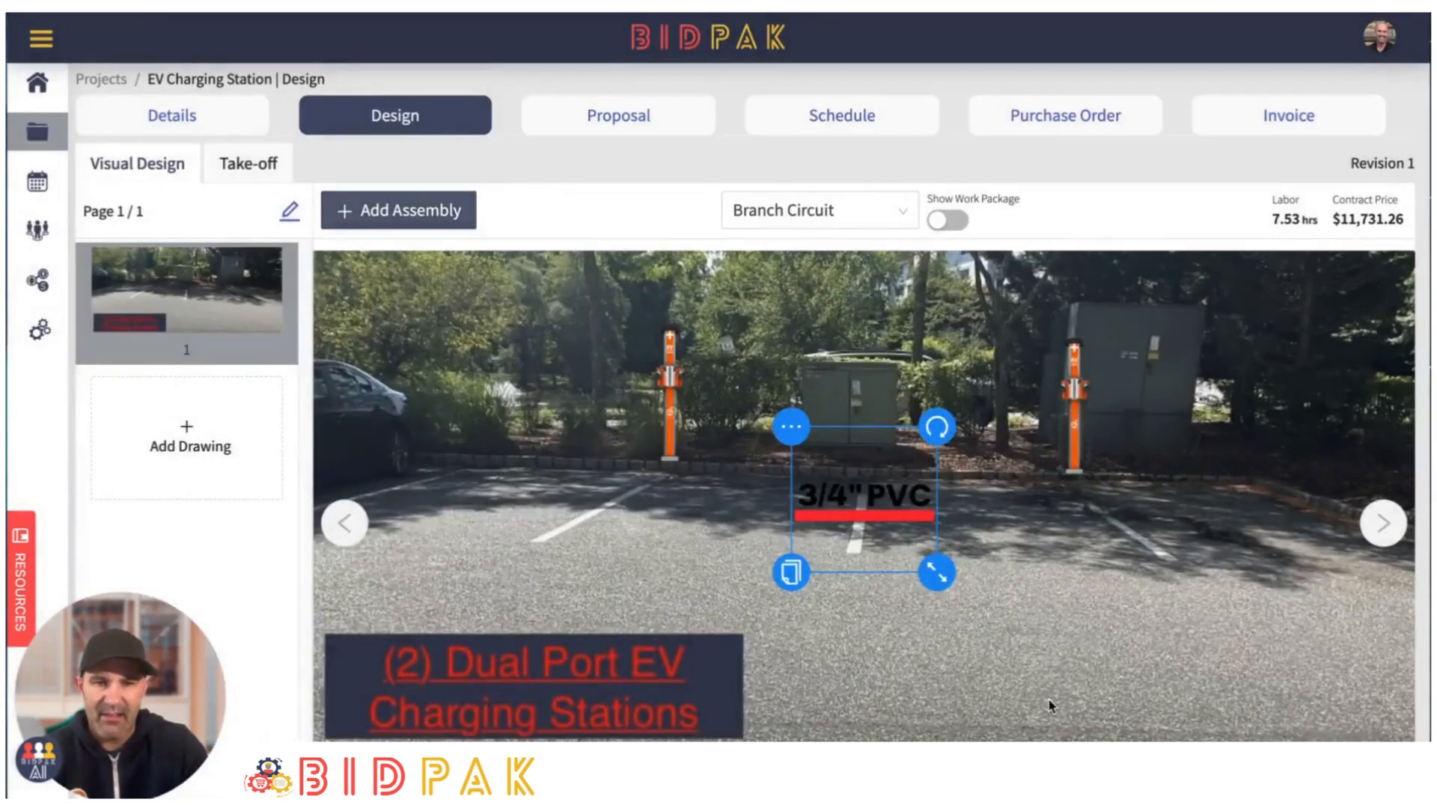
# - Shrink the 3/4" PVC assembly and place it along the curb between the smaller utility cabinet and the right charging station
pyautogui.moveTo(863, 516); pyautogui.dragTo(986, 486)
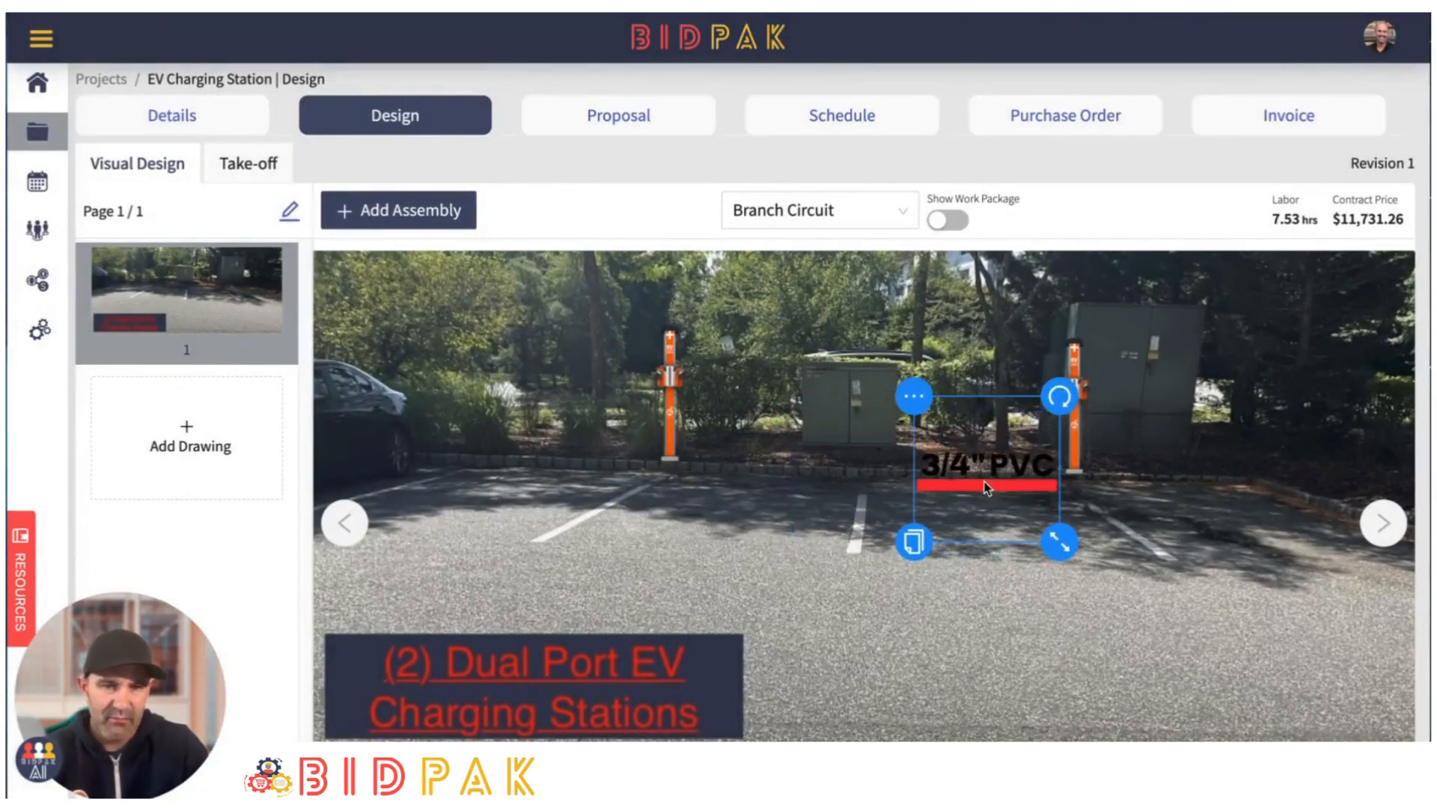
pyautogui.moveTo(1054, 555); pyautogui.dragTo(1022, 518)
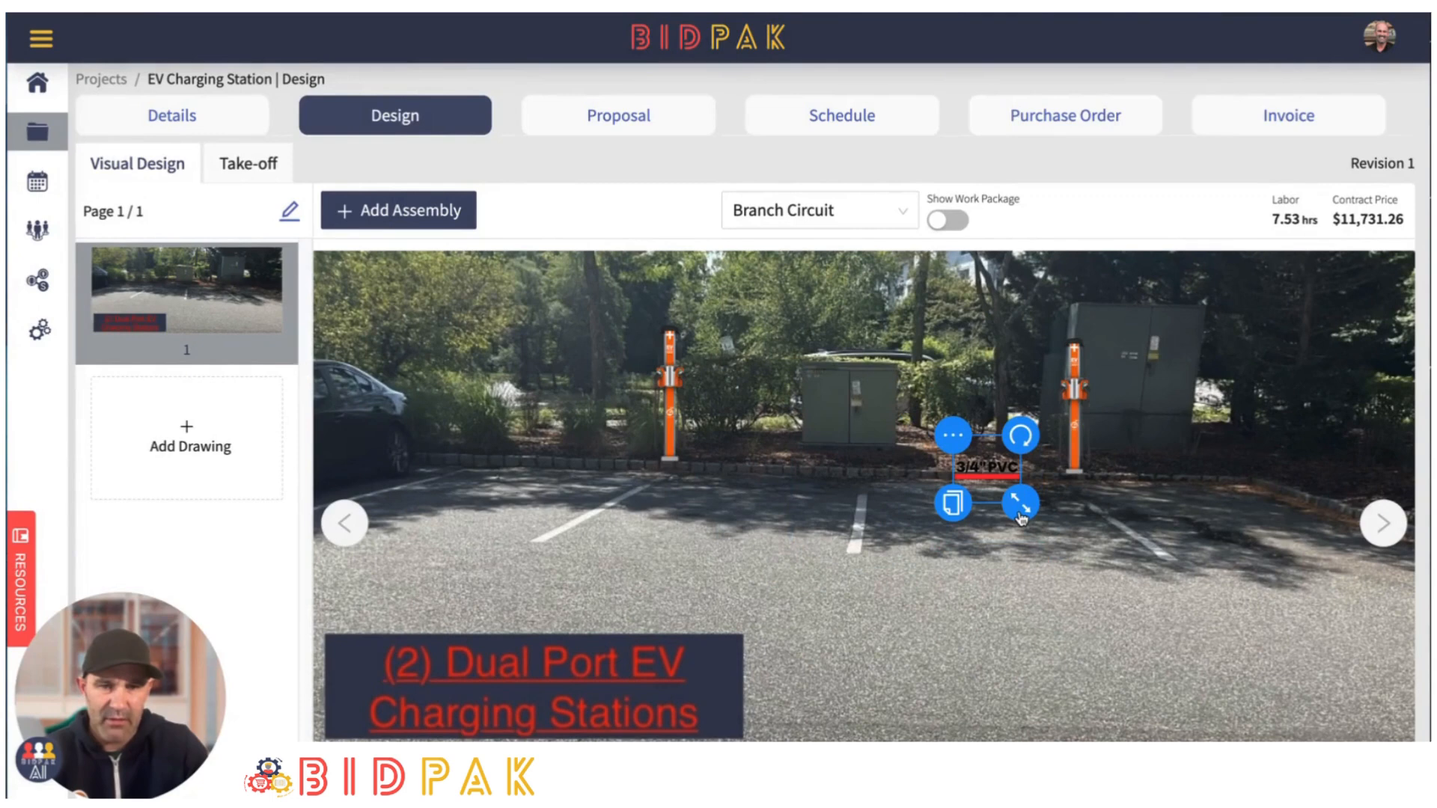
pyautogui.scroll(5, 1015, 523)
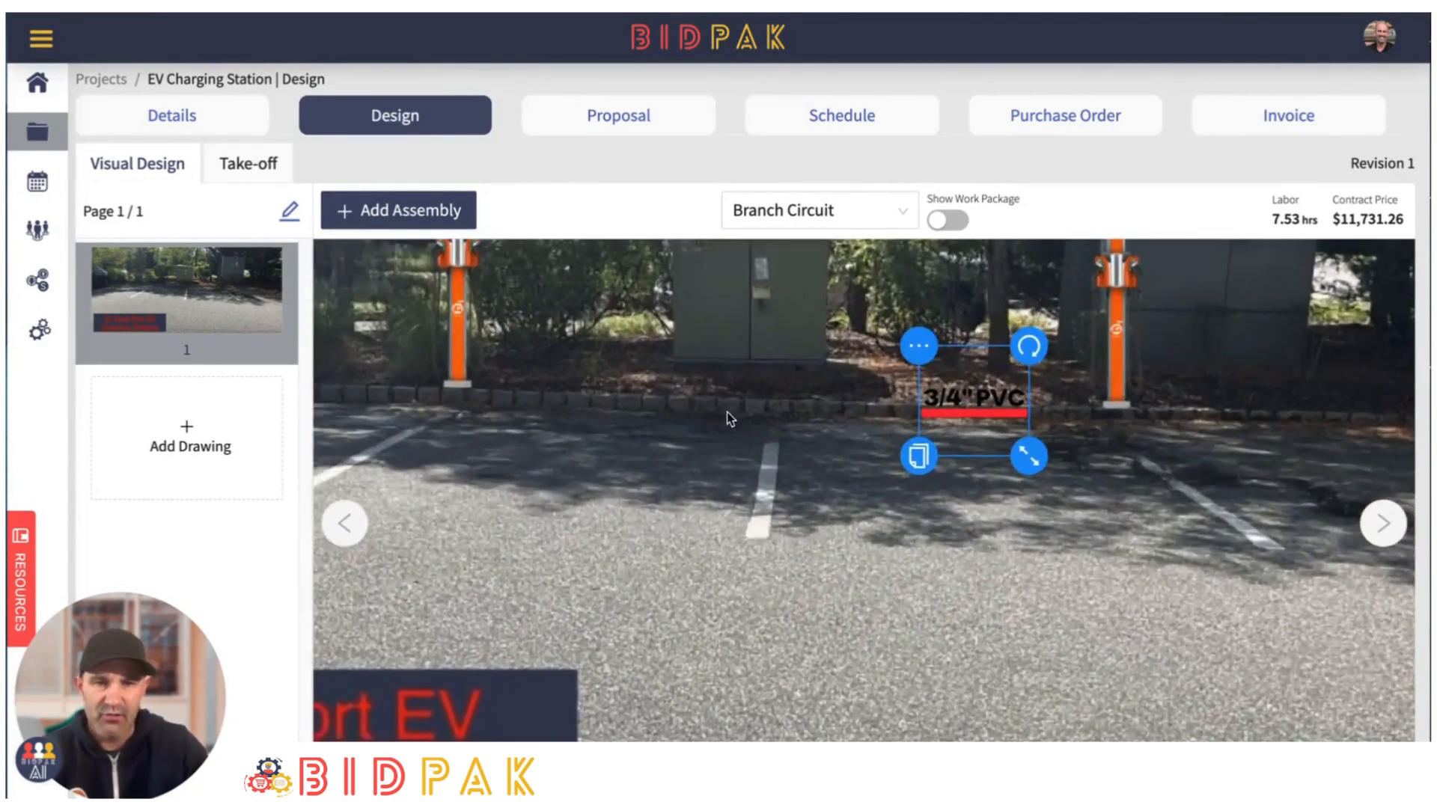
pyautogui.moveTo(728, 417); pyautogui.dragTo(729, 503)
pyautogui.scroll(5, 828, 513)
pyautogui.moveTo(1055, 509); pyautogui.dragTo(1013, 473)
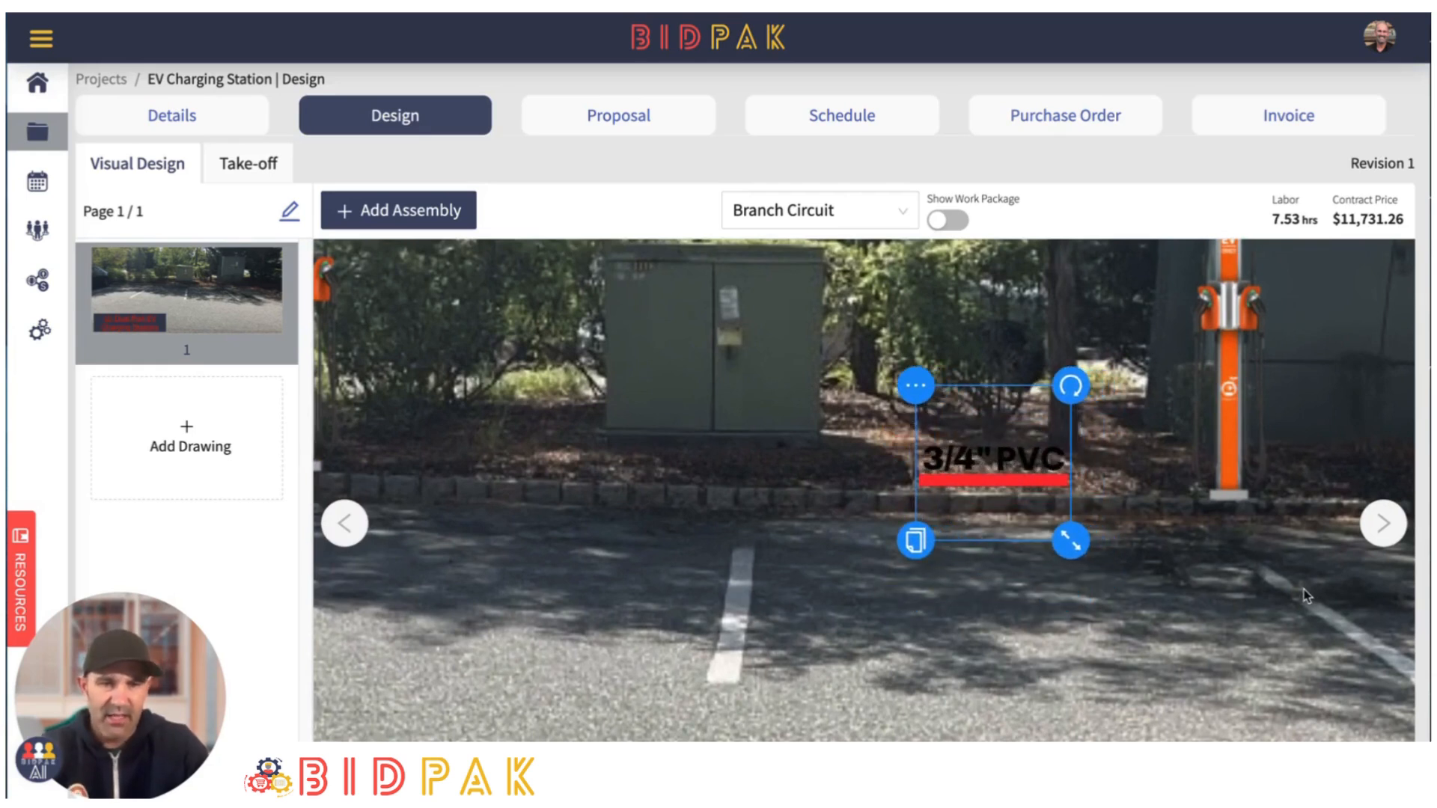
pyautogui.moveTo(985, 473); pyautogui.dragTo(982, 474)
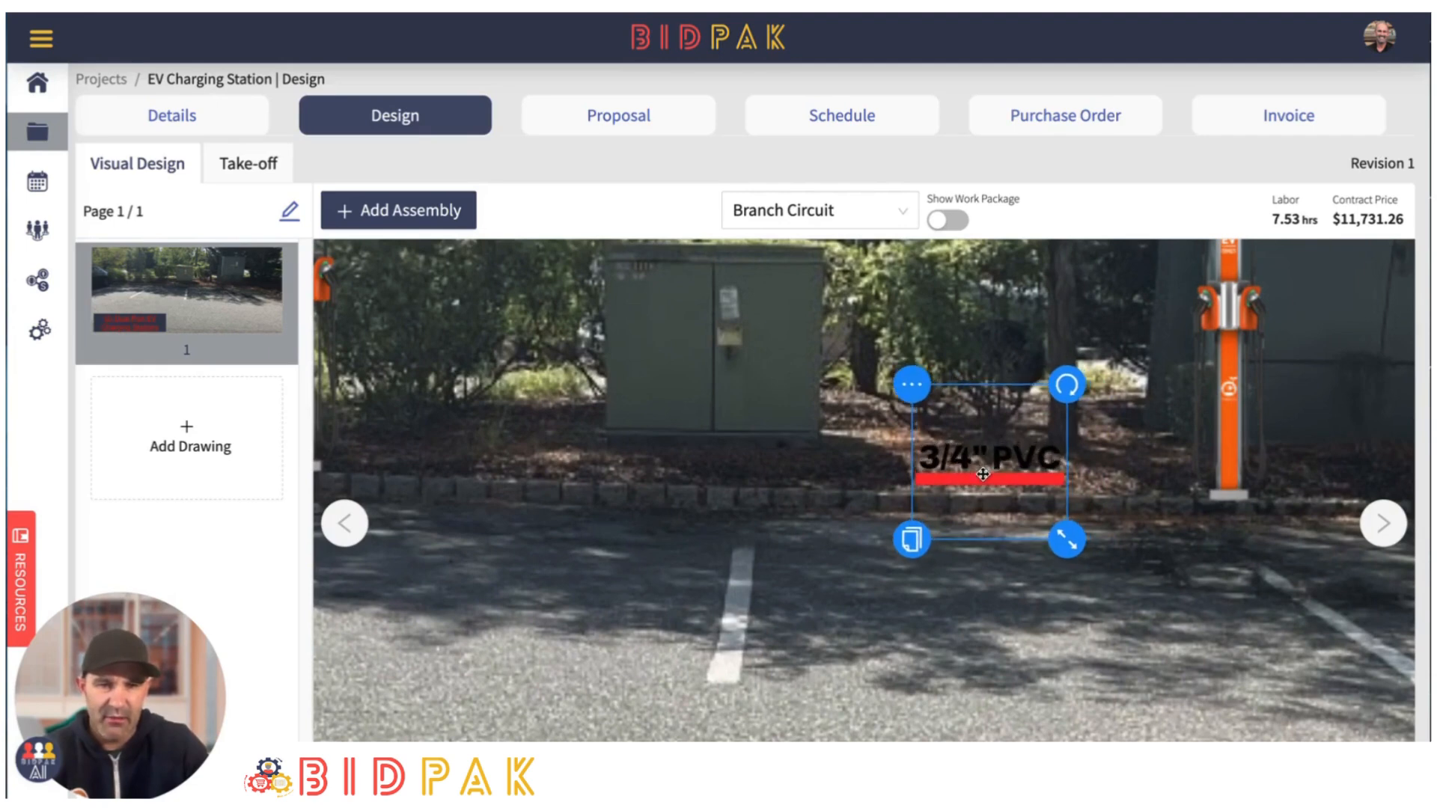
# - Connect the 3/4" PVC assembly to the right charging station with a switch leg and reshape the connecting line's curve
pyautogui.click(1154, 495)
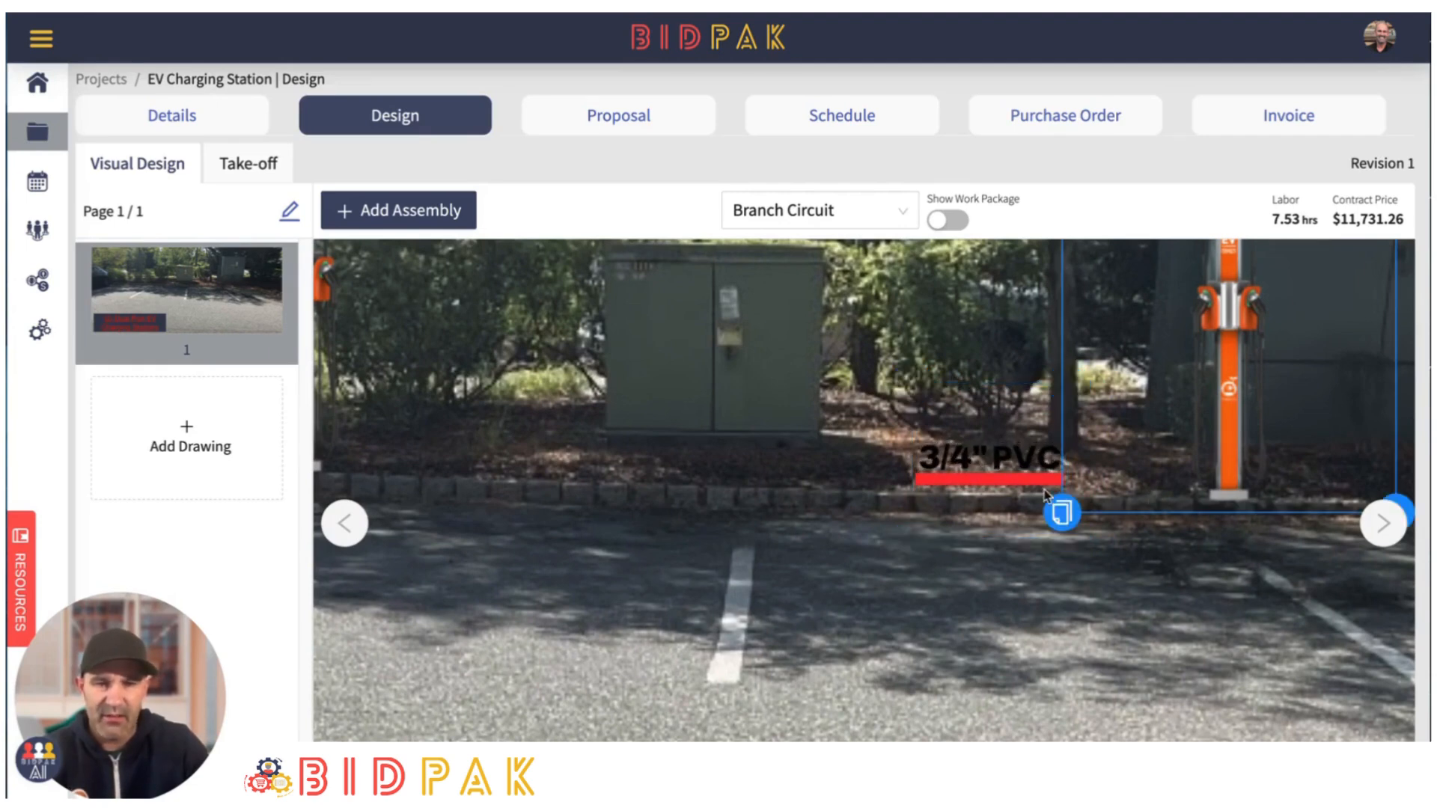
pyautogui.click(1003, 485)
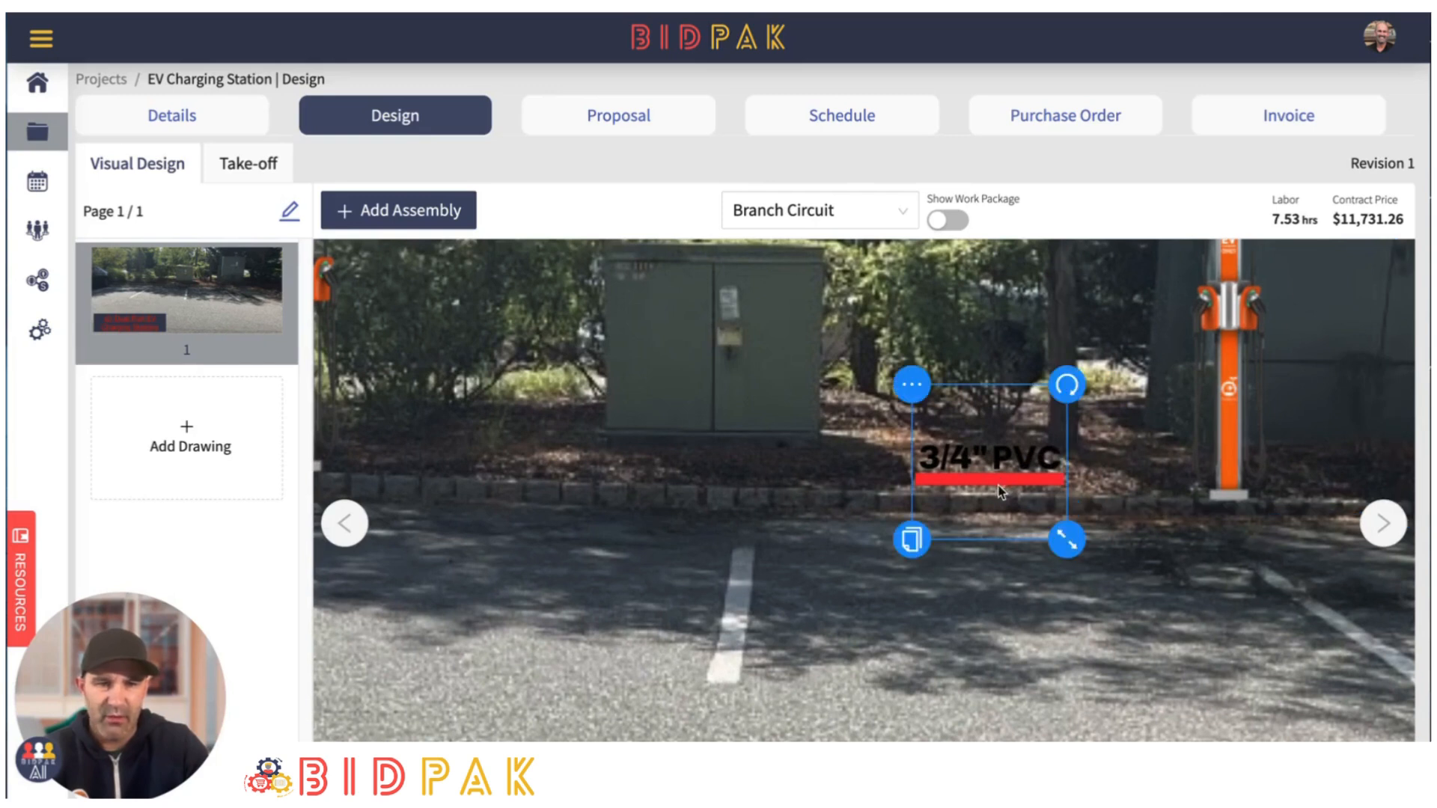
pyautogui.click(913, 387)
pyautogui.click(953, 455)
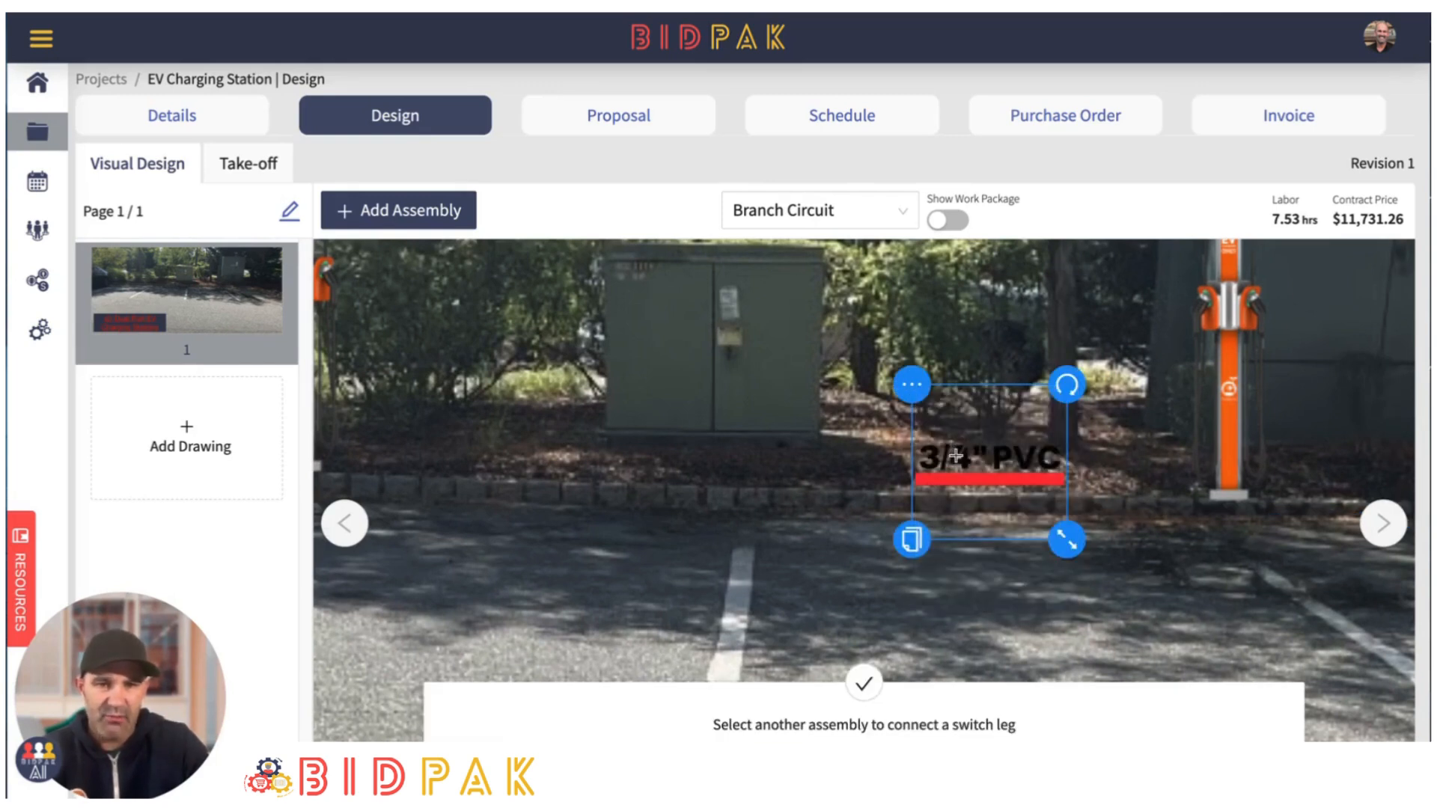
pyautogui.click(1210, 496)
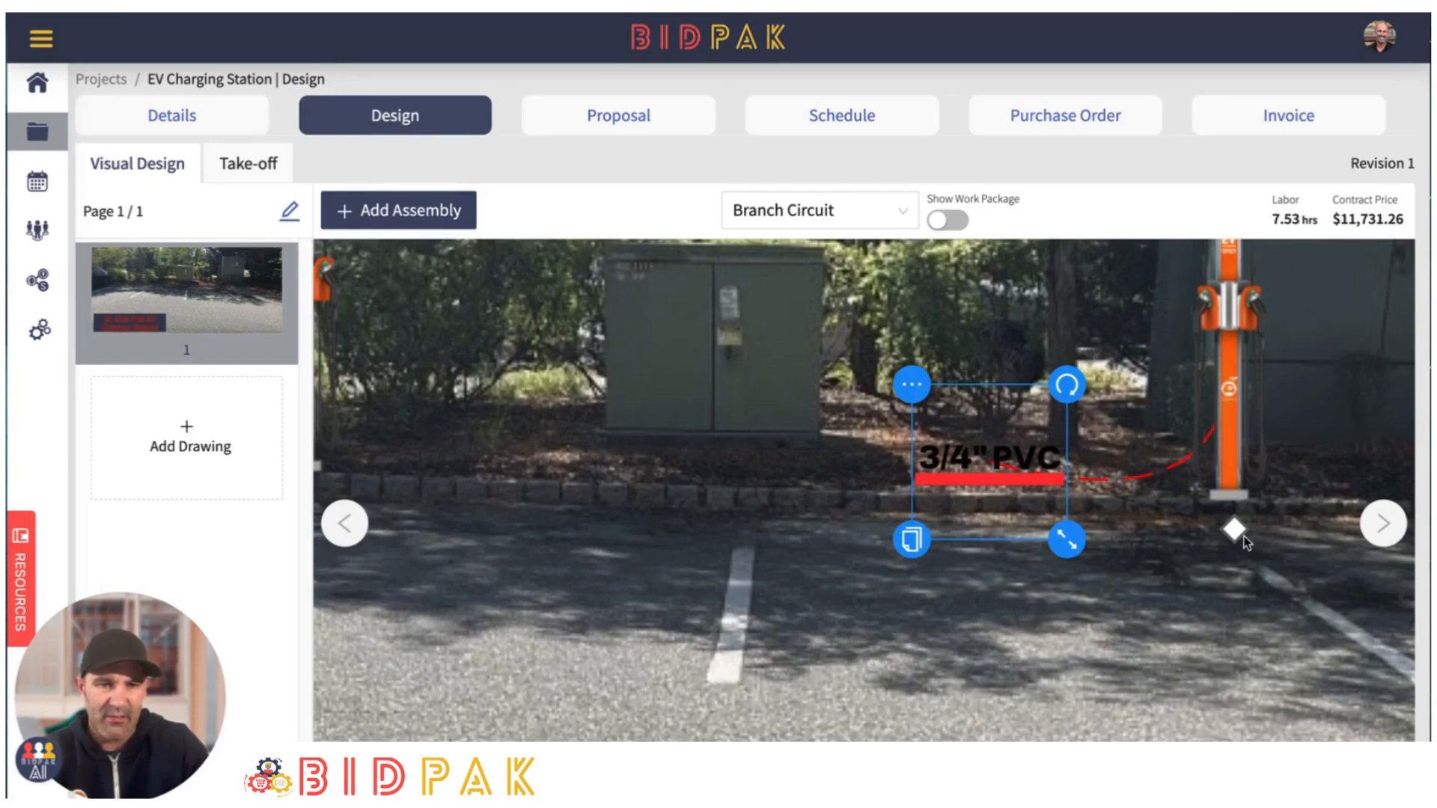
pyautogui.moveTo(1242, 540); pyautogui.dragTo(1215, 507)
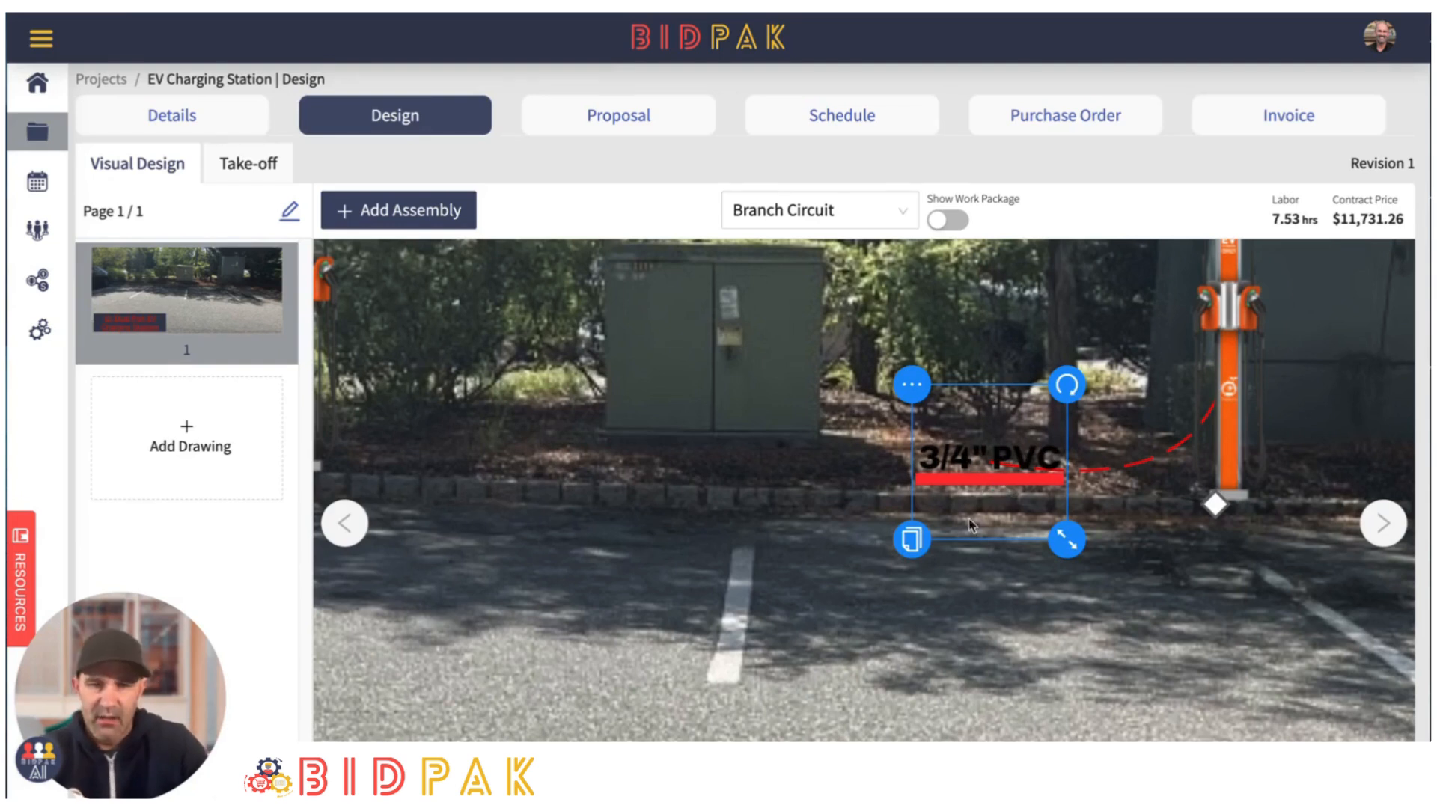
# - Duplicate the 3/4" PVC assembly and place the copy along the curb between the left charging station and the smaller cabinet
pyautogui.click(910, 539)
pyautogui.moveTo(988, 479); pyautogui.dragTo(547, 468)
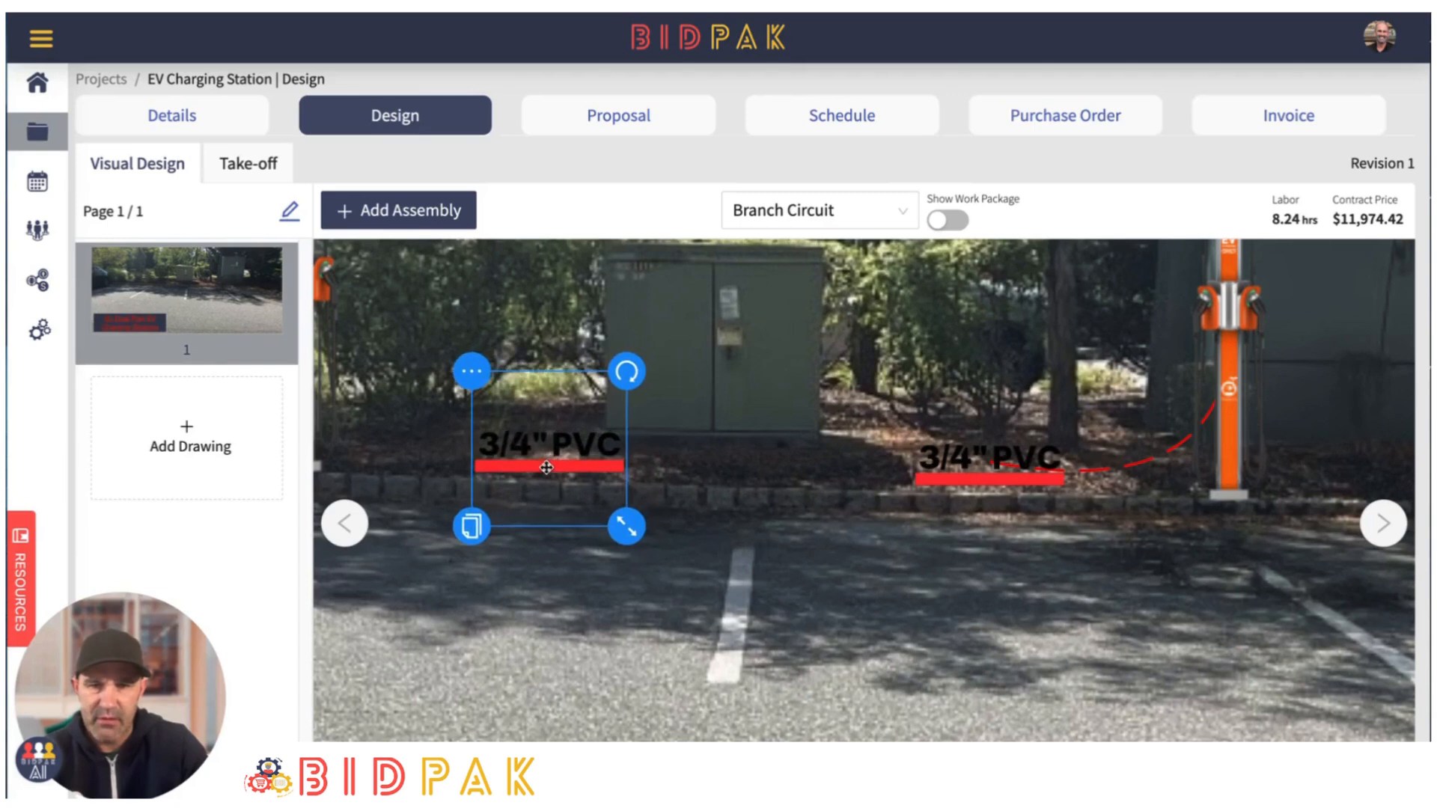
pyautogui.moveTo(594, 512); pyautogui.dragTo(836, 510)
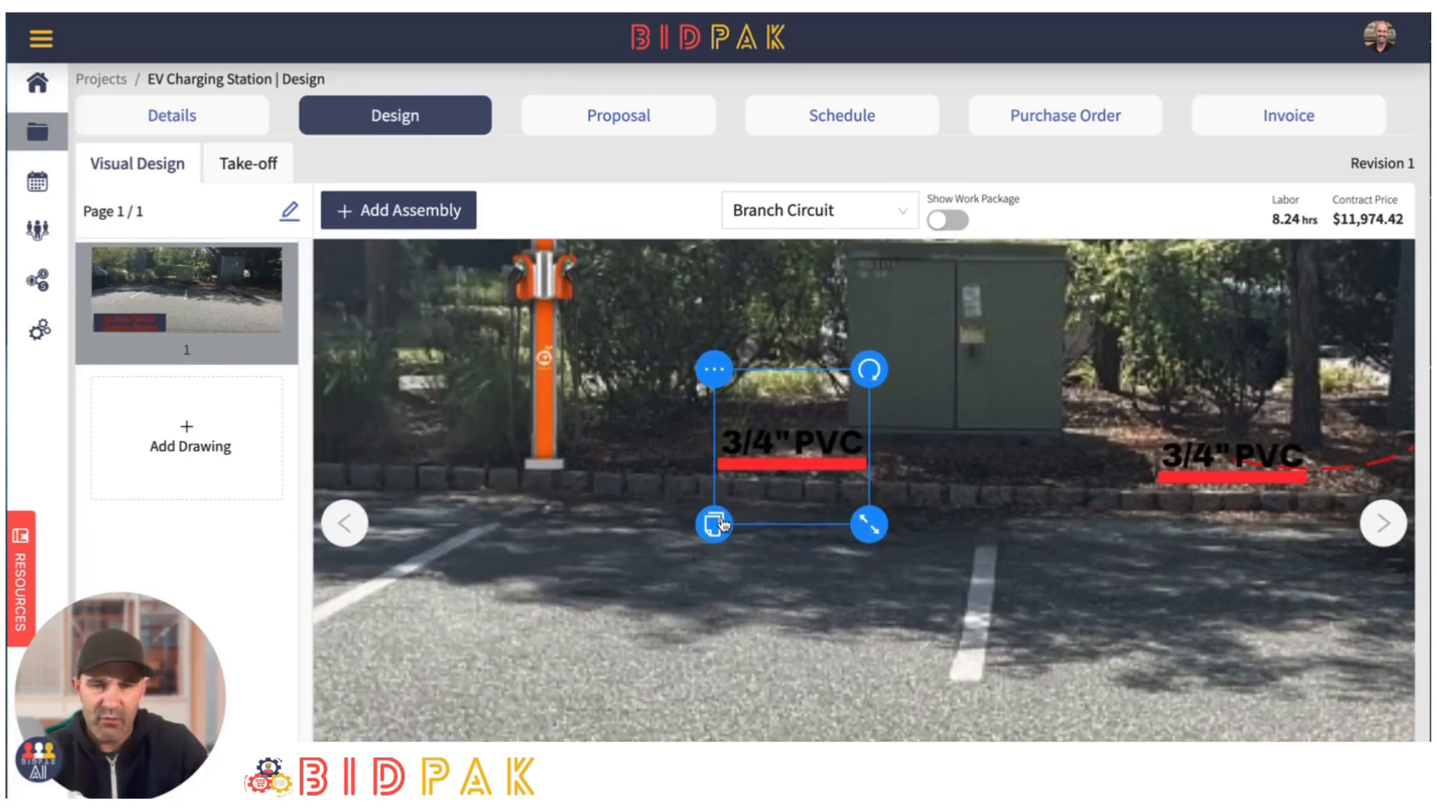
# - Try to connect the copied 3/4" PVC assembly to the original one with a switch leg
pyautogui.click(715, 369)
pyautogui.click(768, 437)
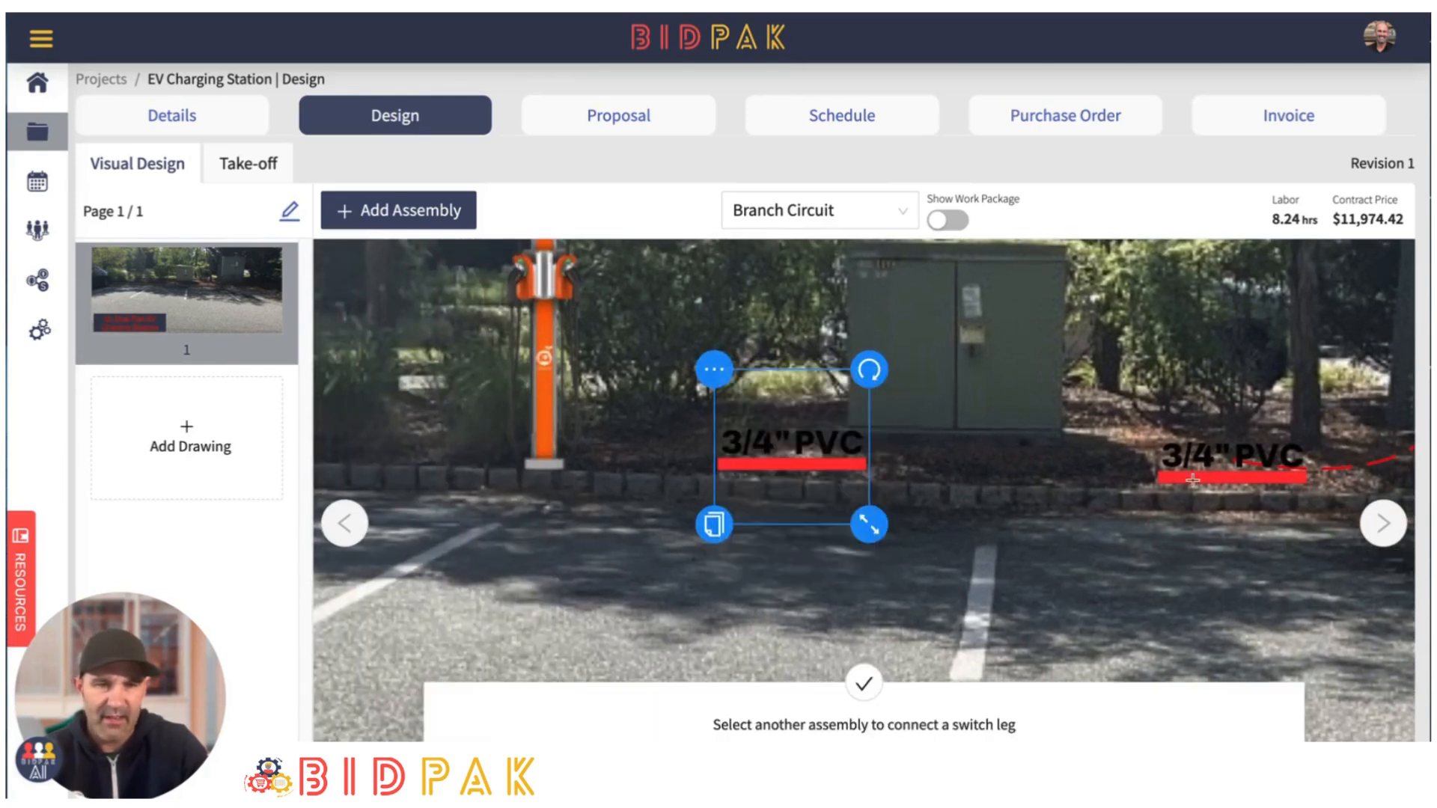
pyautogui.click(1235, 481)
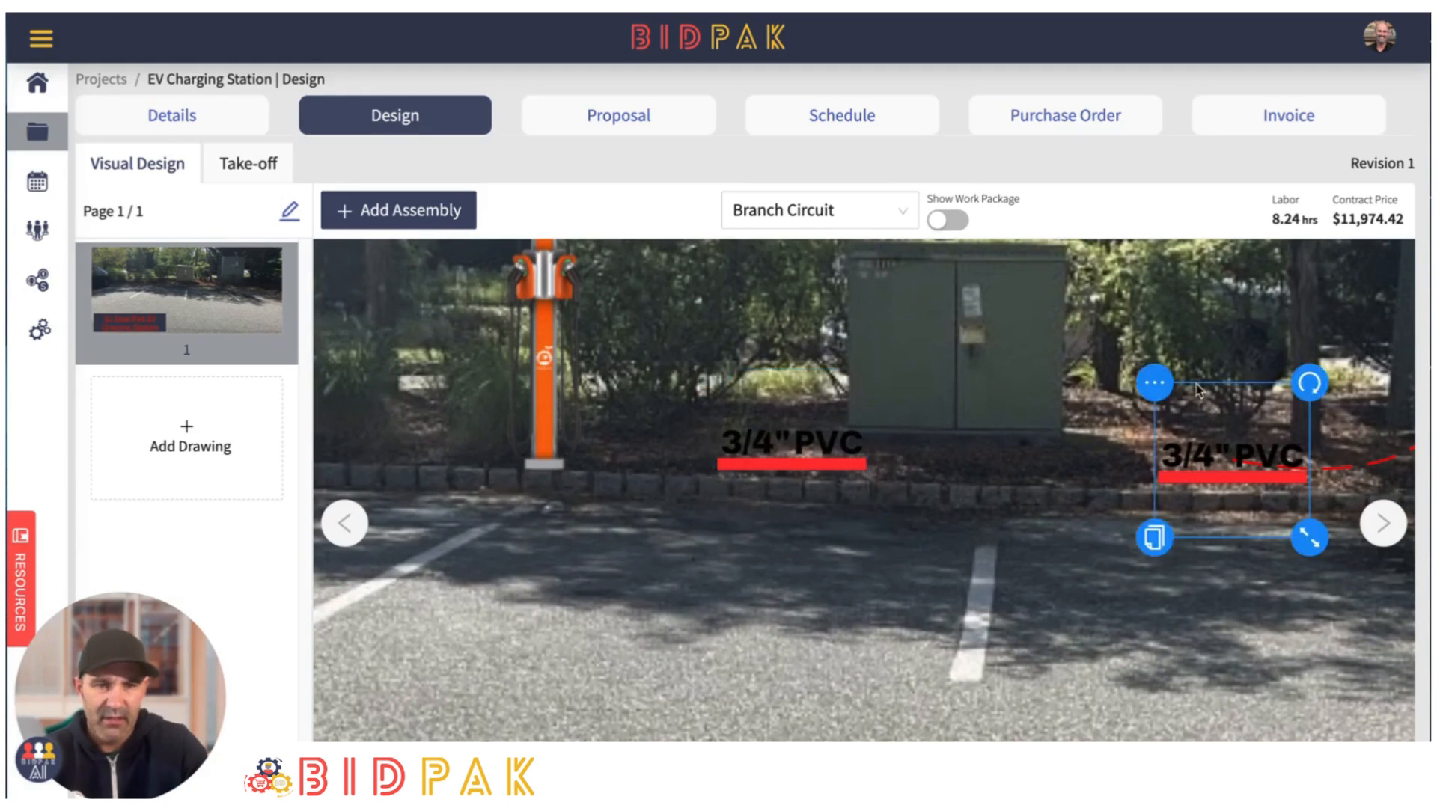
# - Connect the original 3/4" PVC assembly to its copy with a switch leg and flatten the connecting line along the curb
pyautogui.click(1153, 383)
pyautogui.click(1190, 450)
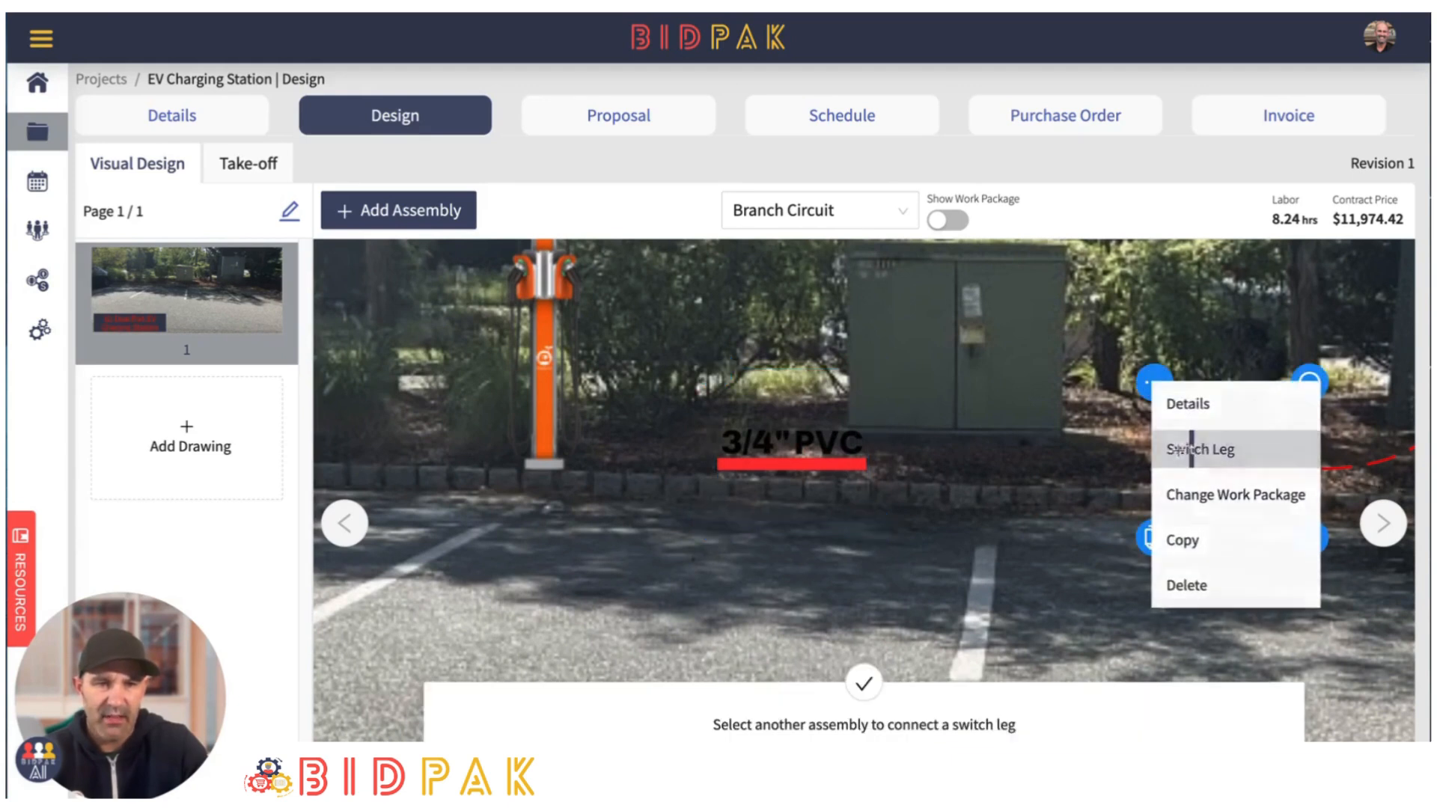
pyautogui.click(799, 458)
pyautogui.moveTo(1133, 580); pyautogui.dragTo(1023, 463)
pyautogui.click(752, 469)
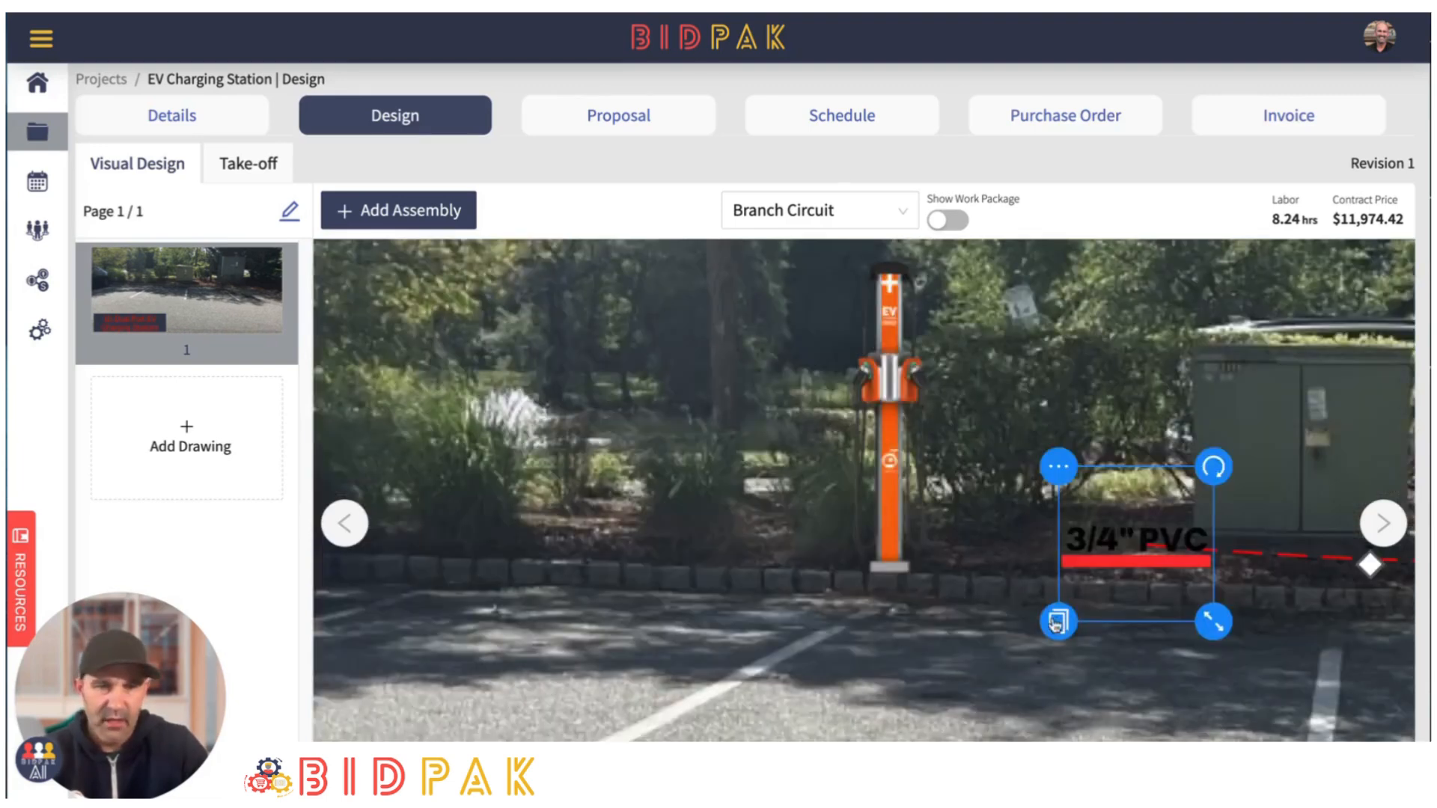
# - Duplicate the 3/4" PVC assembly again and place the new copy at the curb on the far side of the left charging station
pyautogui.click(1058, 621)
pyautogui.moveTo(1107, 602); pyautogui.dragTo(720, 553)
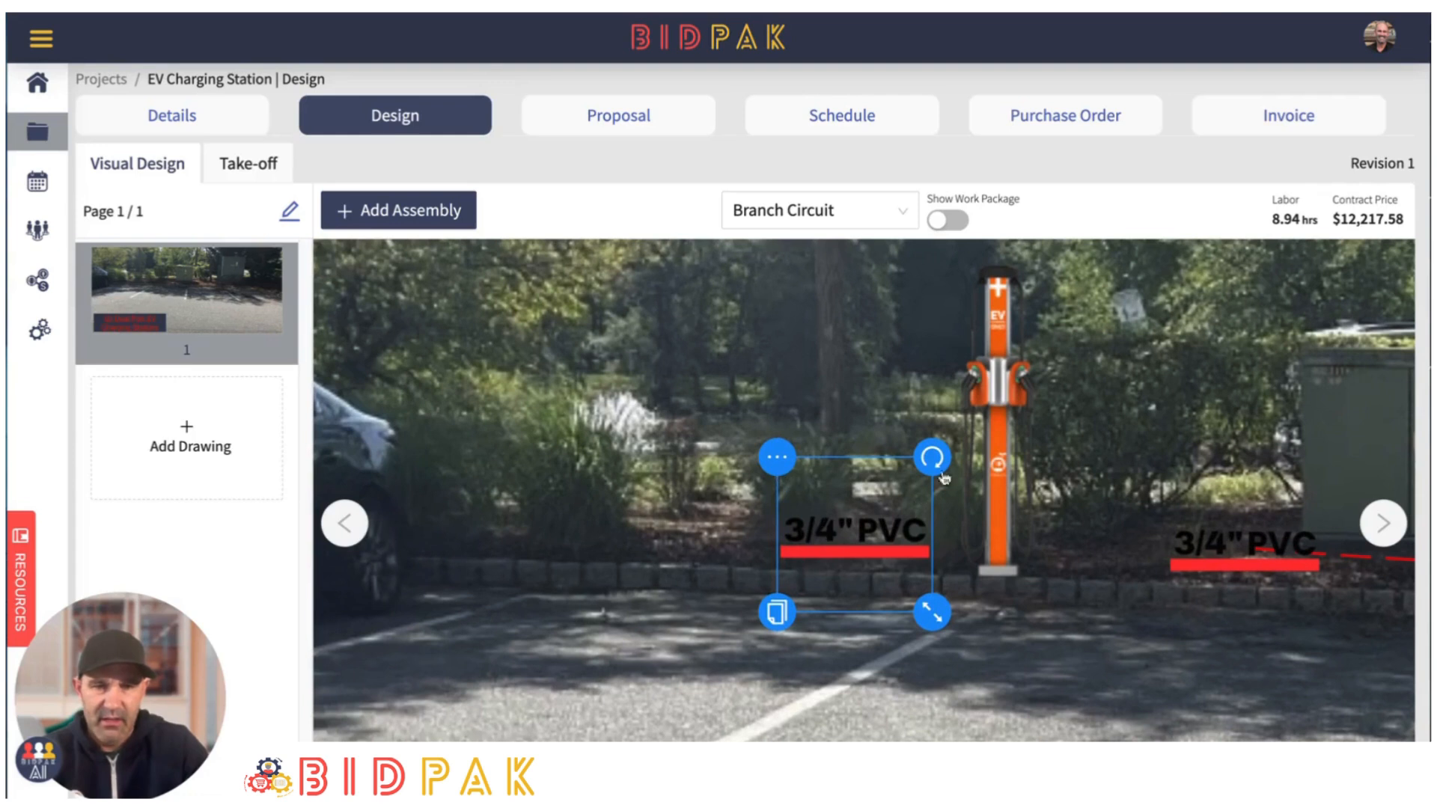
# - Connect the newest 3/4" PVC copy to the neighboring copy with a switch leg and flatten the connecting line along the curb
pyautogui.click(777, 456)
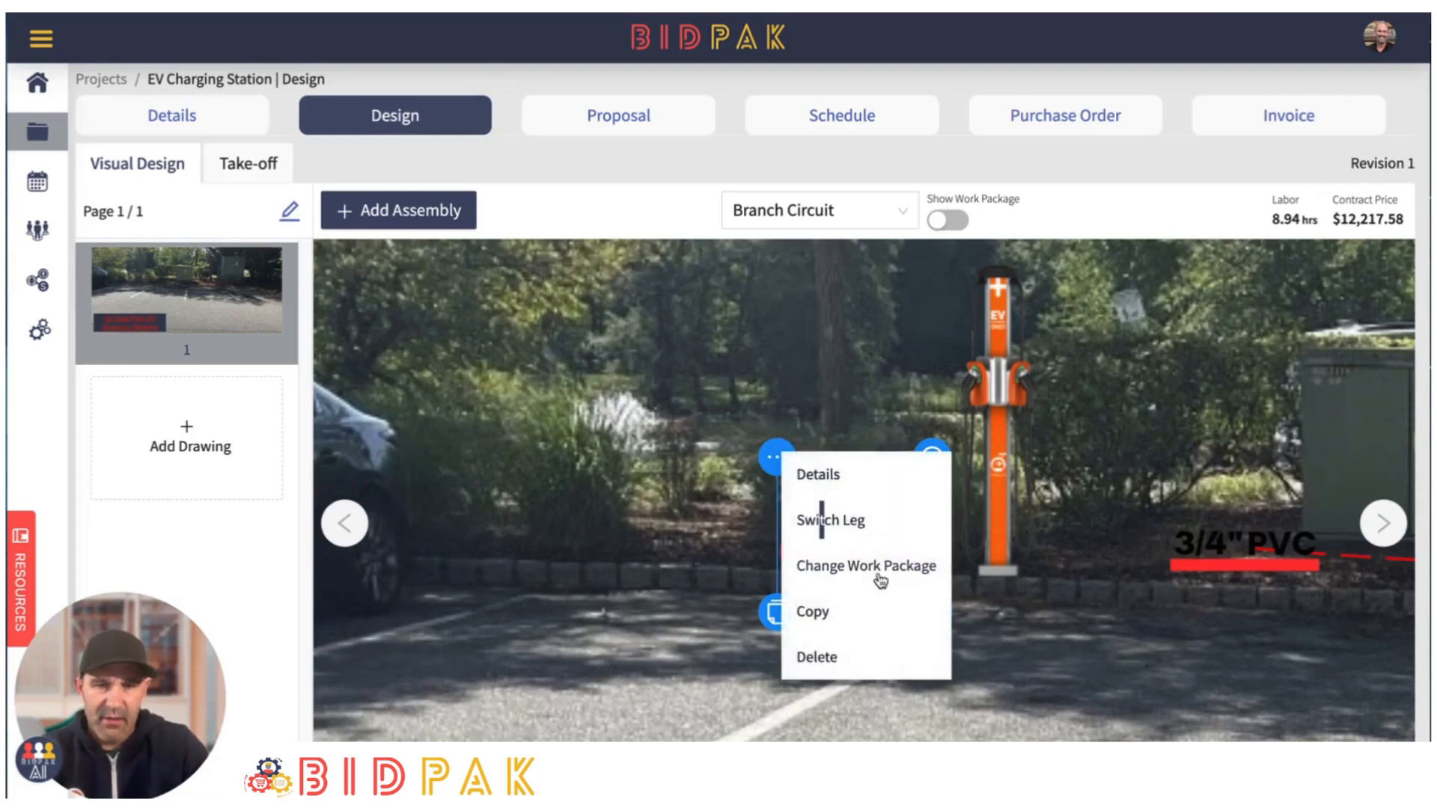
pyautogui.click(848, 518)
pyautogui.click(1202, 565)
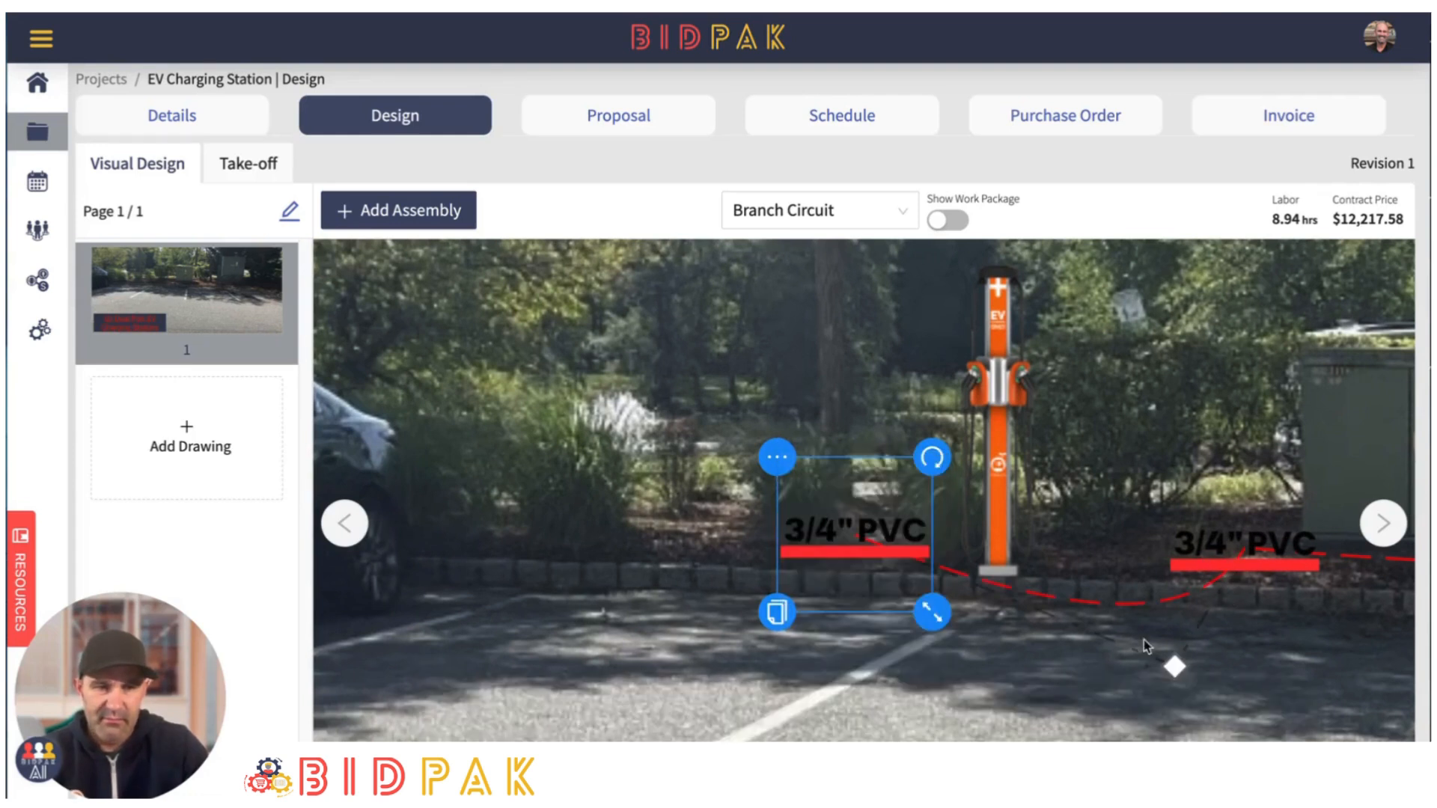
pyautogui.moveTo(1131, 539); pyautogui.dragTo(1137, 545)
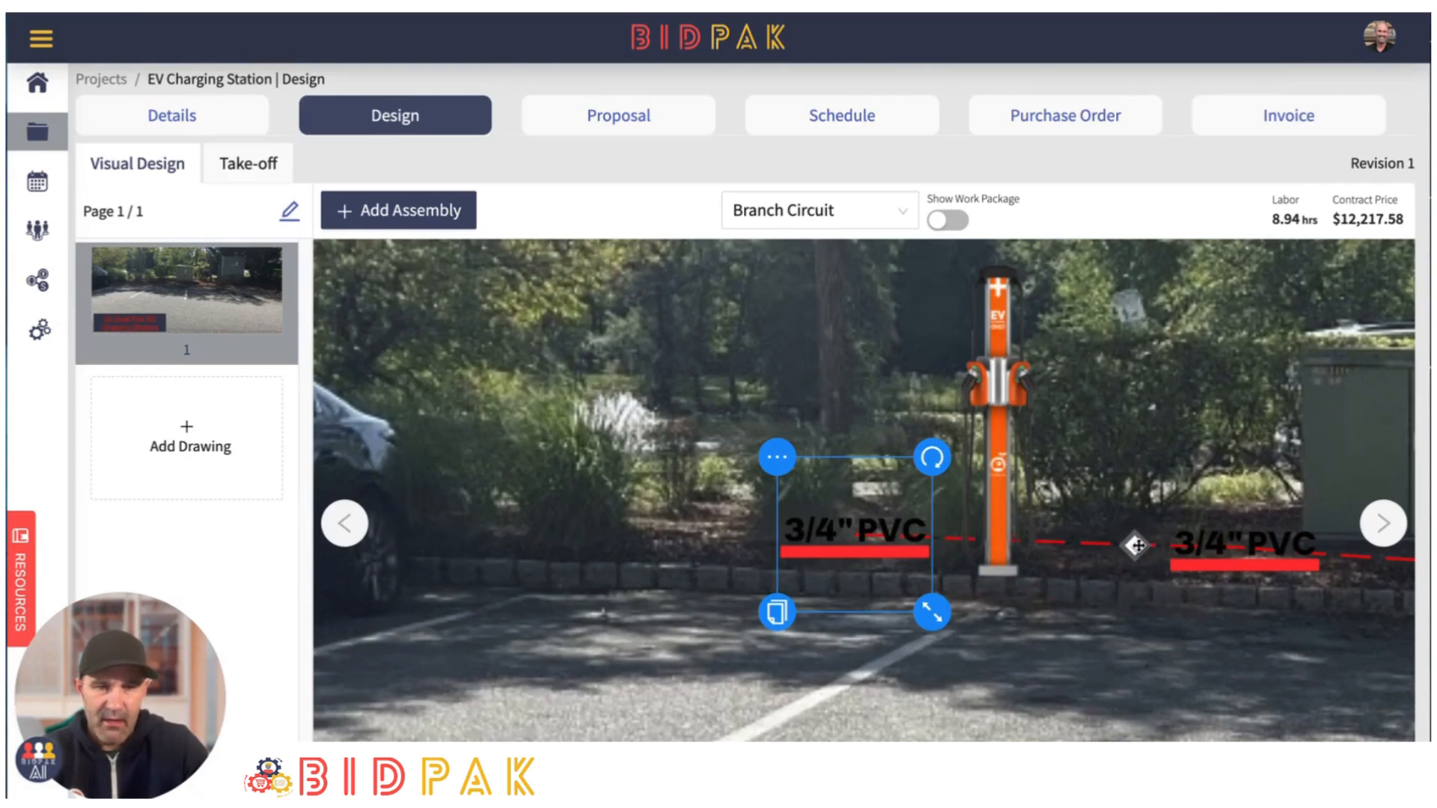
pyautogui.moveTo(1051, 646); pyautogui.dragTo(1101, 620)
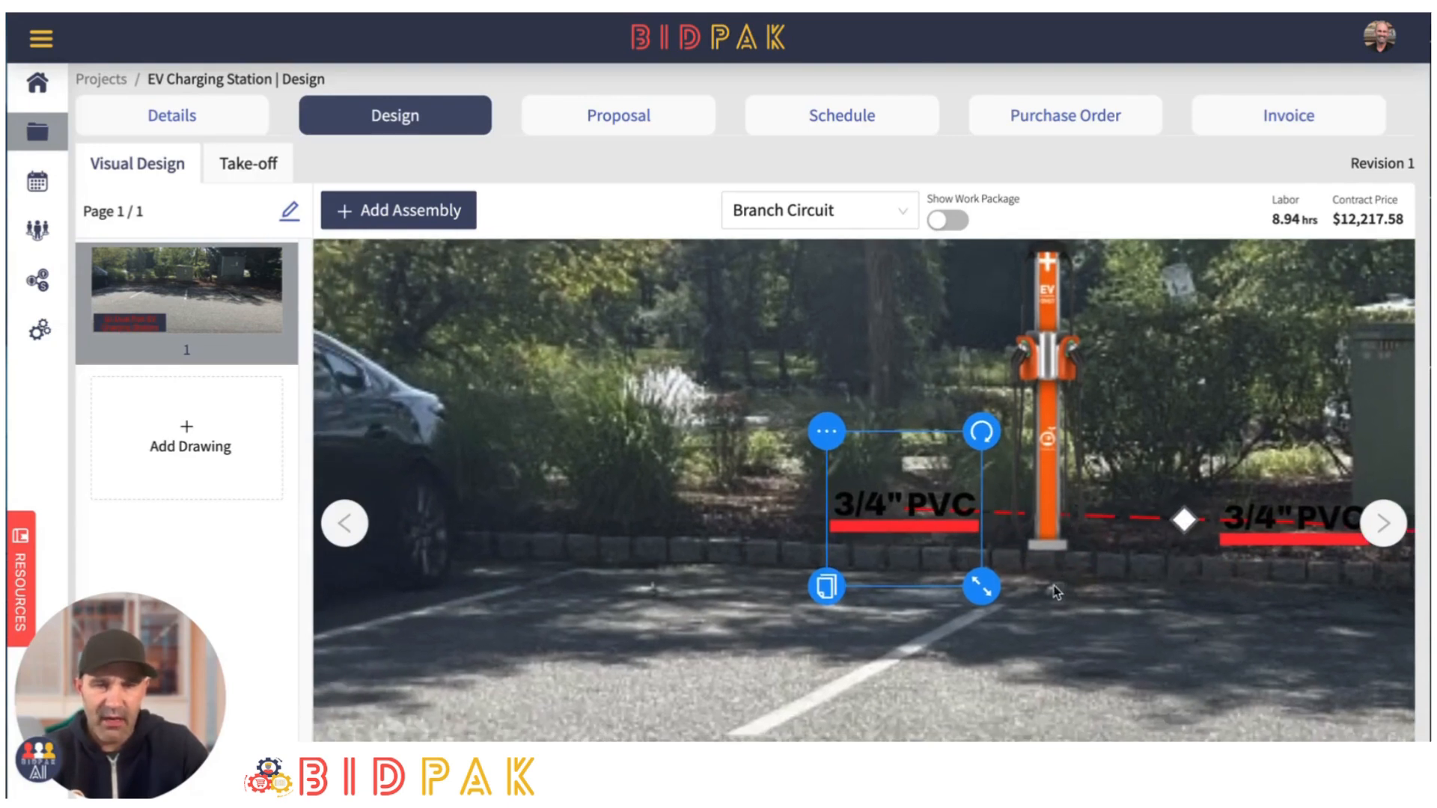
pyautogui.click(747, 554)
# - Duplicate the leftmost 3/4" PVC assembly and place the copy directly below it at the curb
pyautogui.scroll(-5, 810, 577)
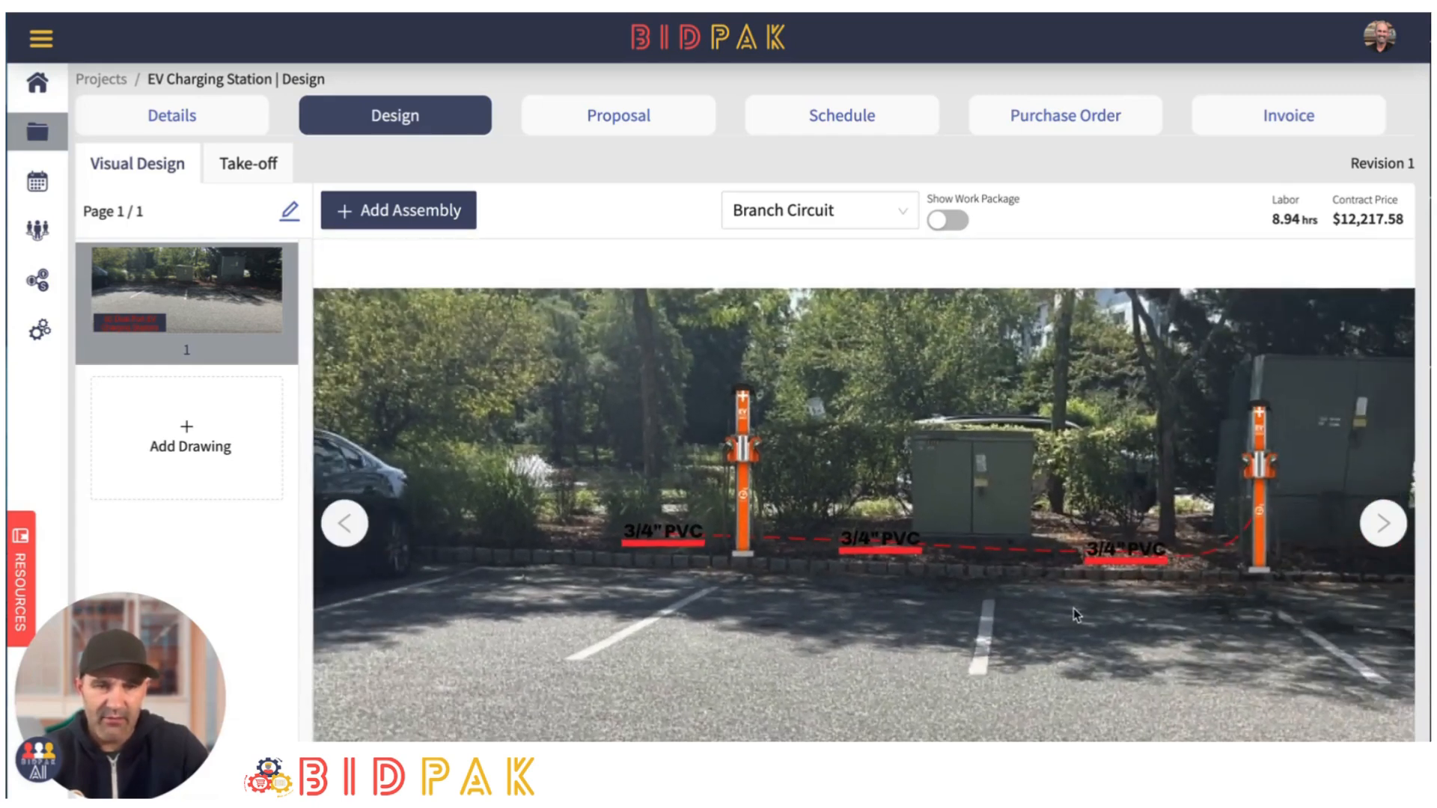
pyautogui.scroll(-1, 1072, 608)
pyautogui.moveTo(888, 613); pyautogui.dragTo(985, 622)
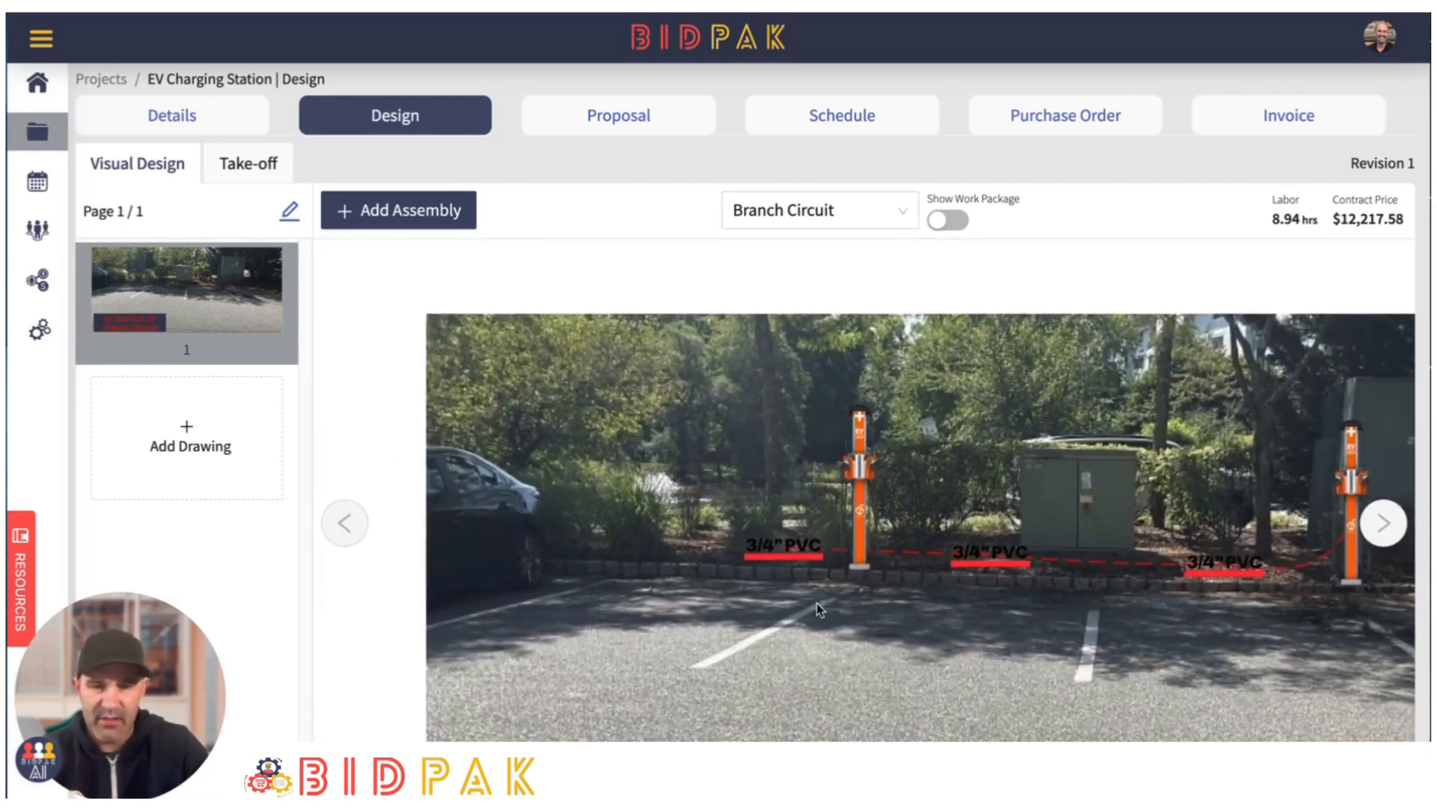
pyautogui.scroll(5, 816, 603)
pyautogui.scroll(2, 823, 606)
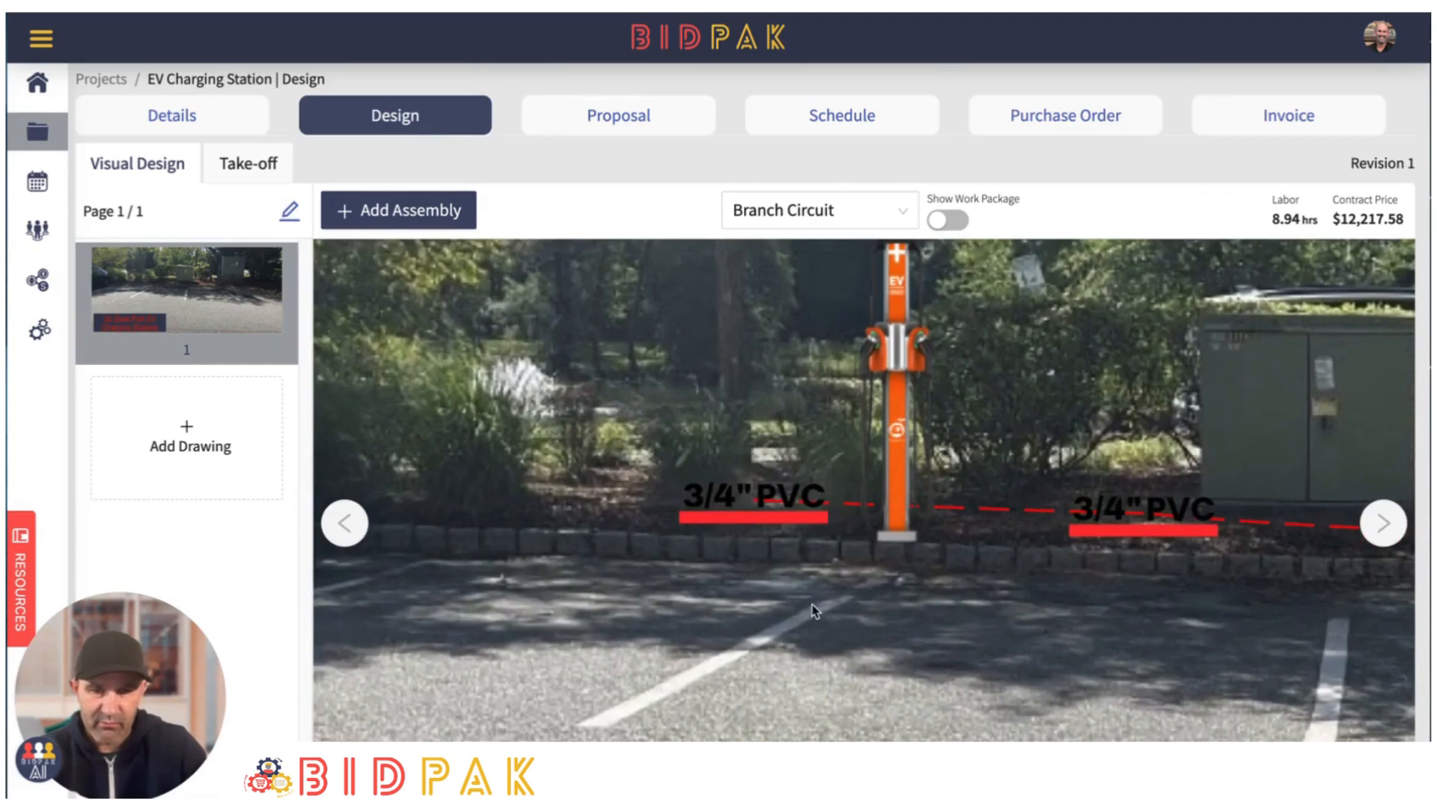
pyautogui.click(758, 519)
pyautogui.click(676, 577)
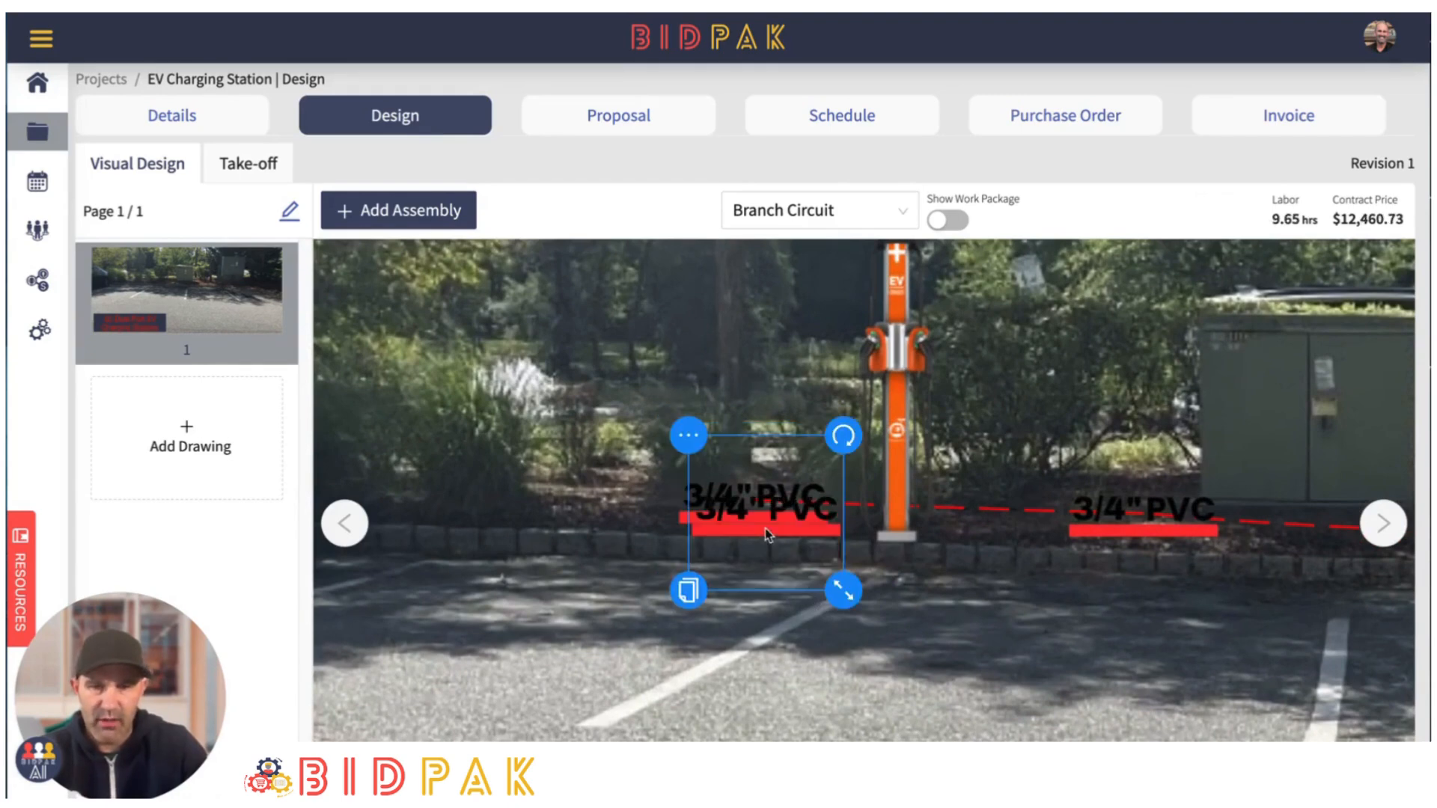
pyautogui.moveTo(765, 528)
pyautogui.mouseDown()
pyautogui.moveTo(756, 473)
pyautogui.moveTo(751, 538)
pyautogui.mouseUp()
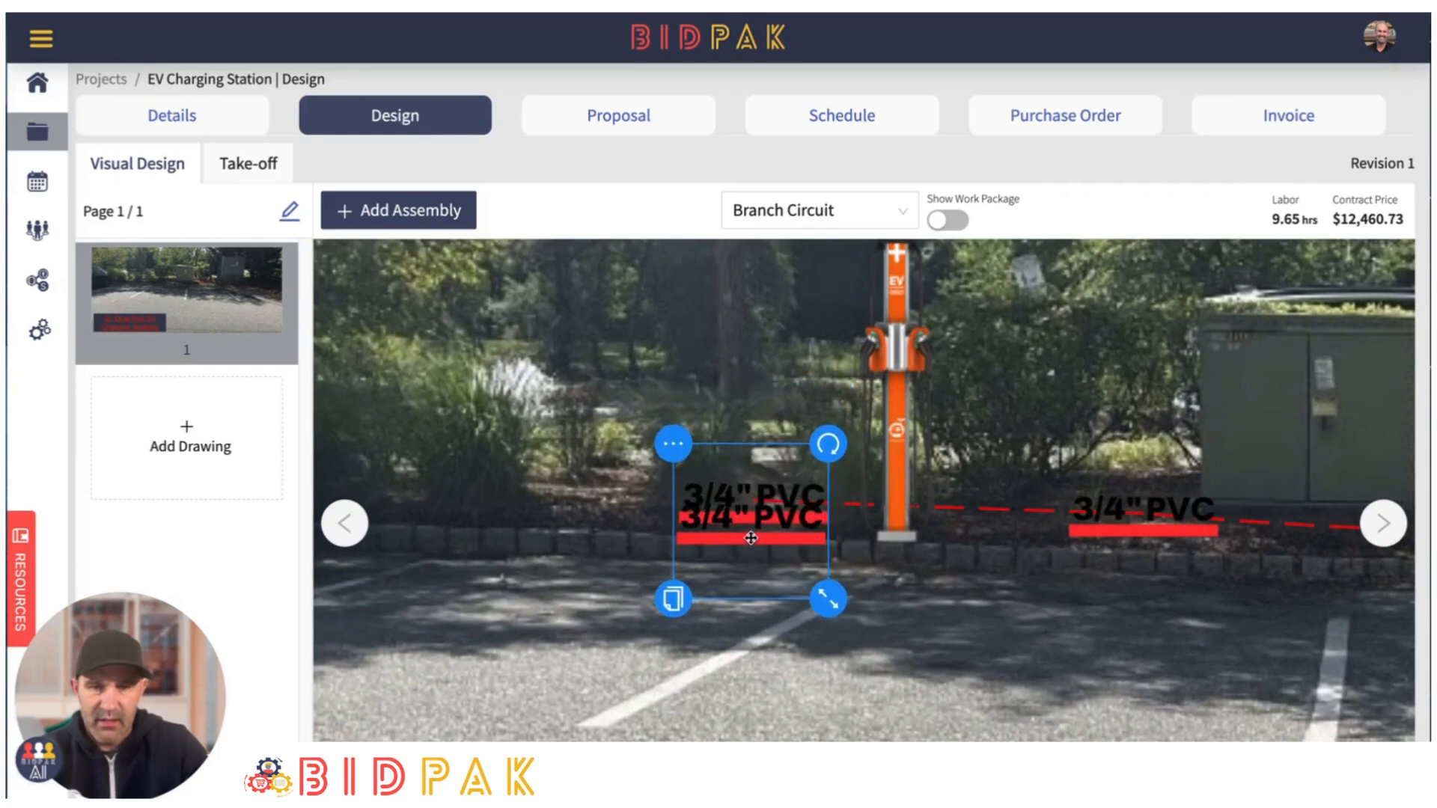
# - Connect the lower 3/4" PVC copy to the left charging station with a switch leg and bend the connecting line near the station's base
pyautogui.click(672, 442)
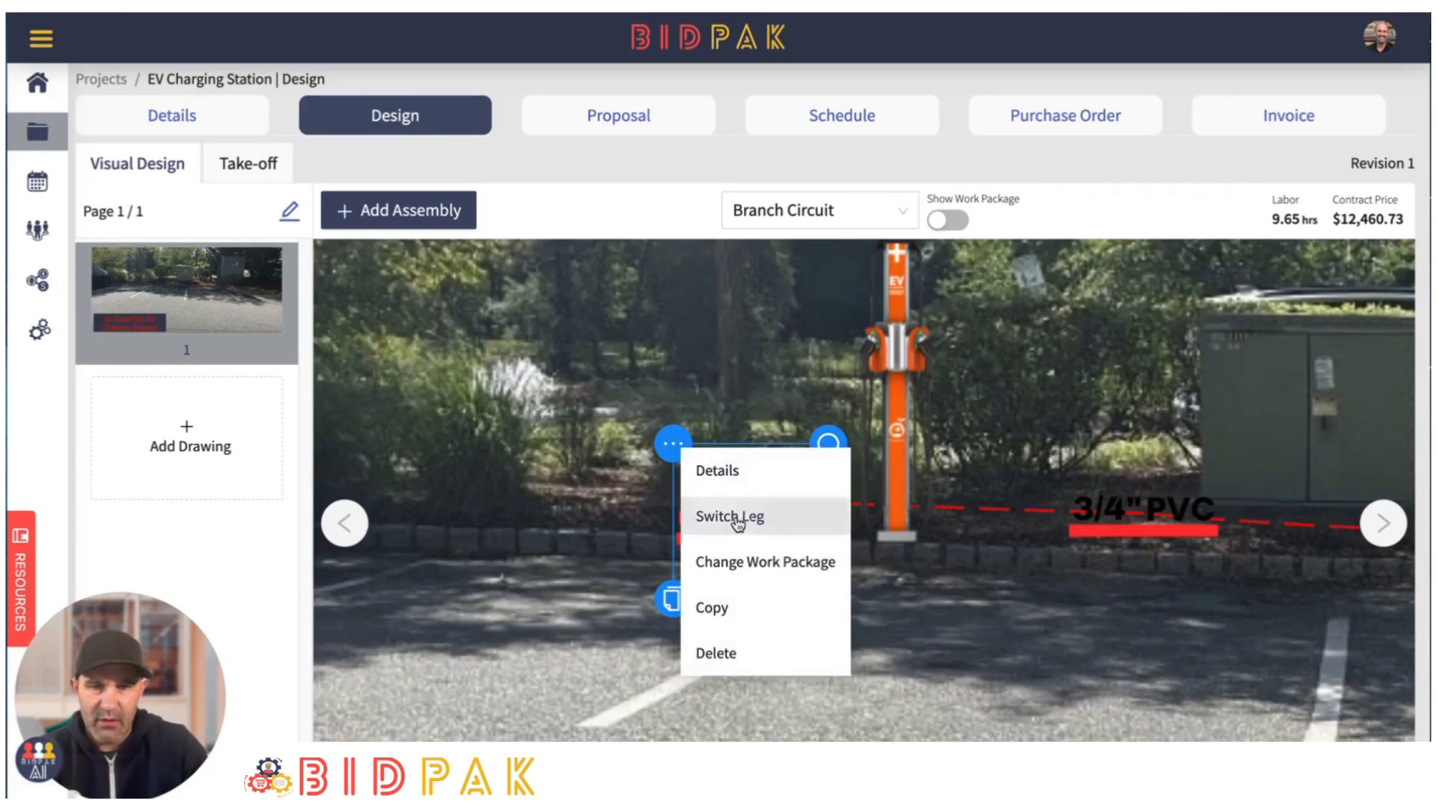
pyautogui.click(731, 513)
pyautogui.click(896, 472)
pyautogui.moveTo(951, 579); pyautogui.dragTo(923, 575)
pyautogui.scroll(-5, 724, 683)
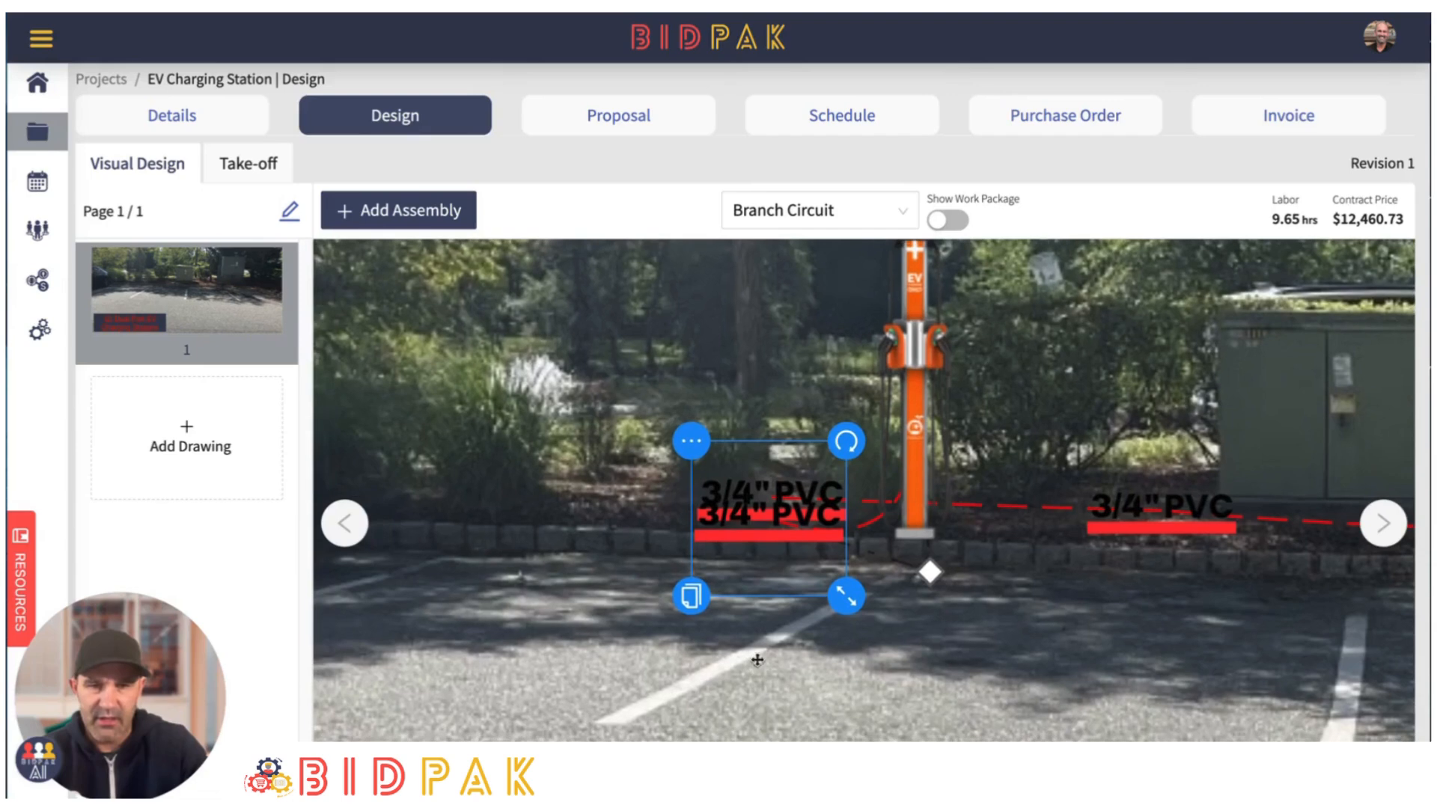
pyautogui.scroll(-4, 1002, 643)
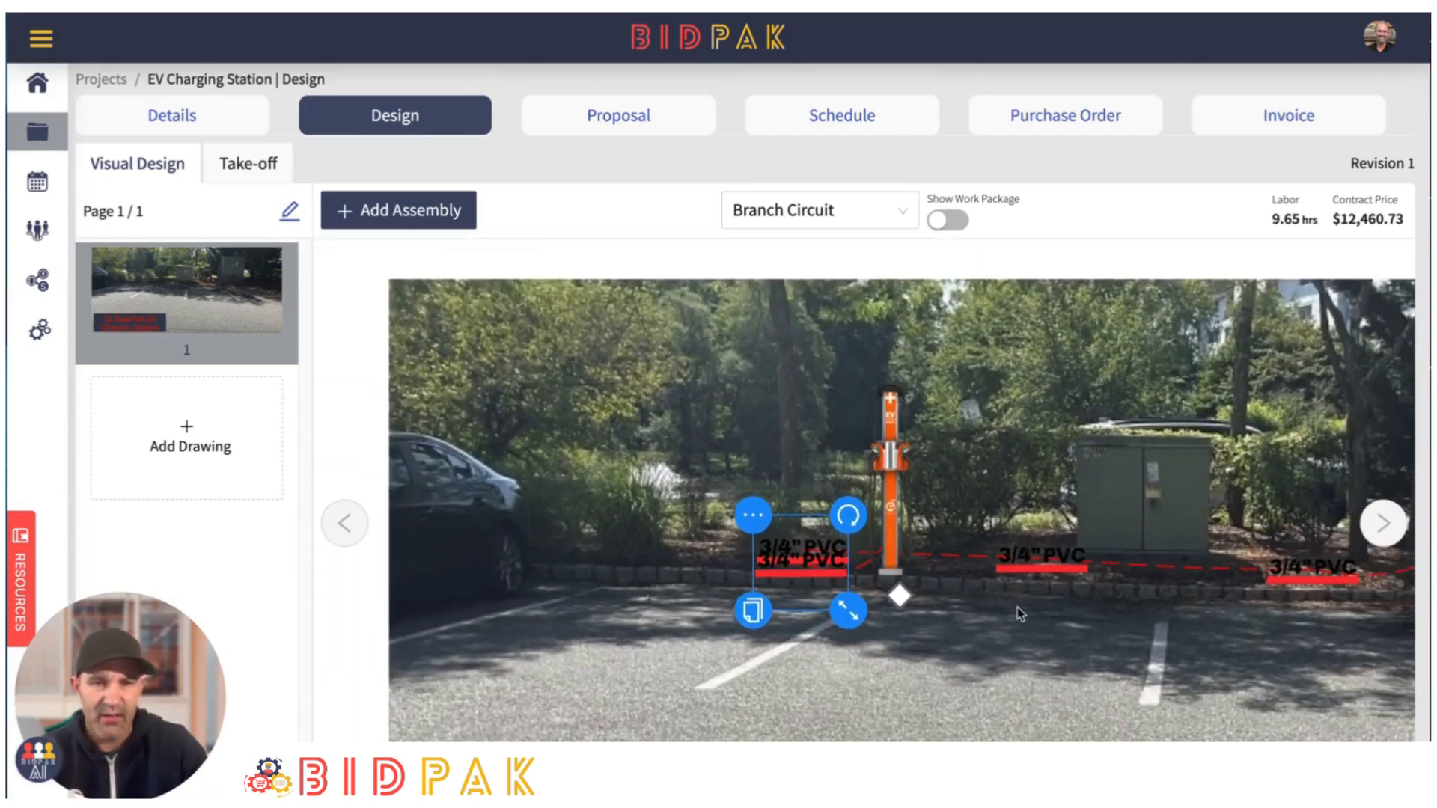
pyautogui.moveTo(953, 437)
pyautogui.mouseDown()
pyautogui.moveTo(938, 460)
pyautogui.moveTo(942, 441)
pyautogui.mouseUp()
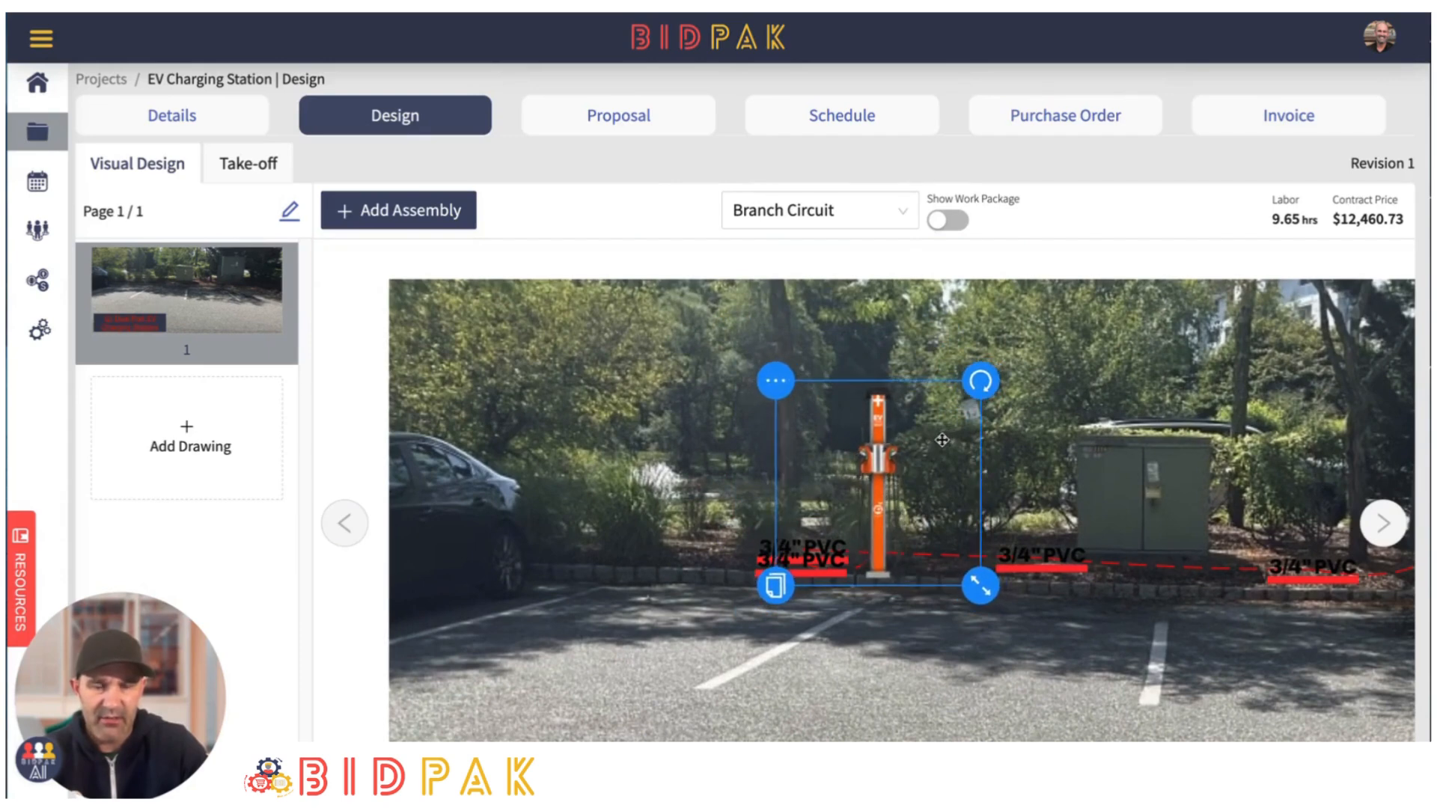
pyautogui.click(1114, 616)
# - Add a Distribution work package to the design from the template list
pyautogui.moveTo(1009, 494); pyautogui.dragTo(896, 423)
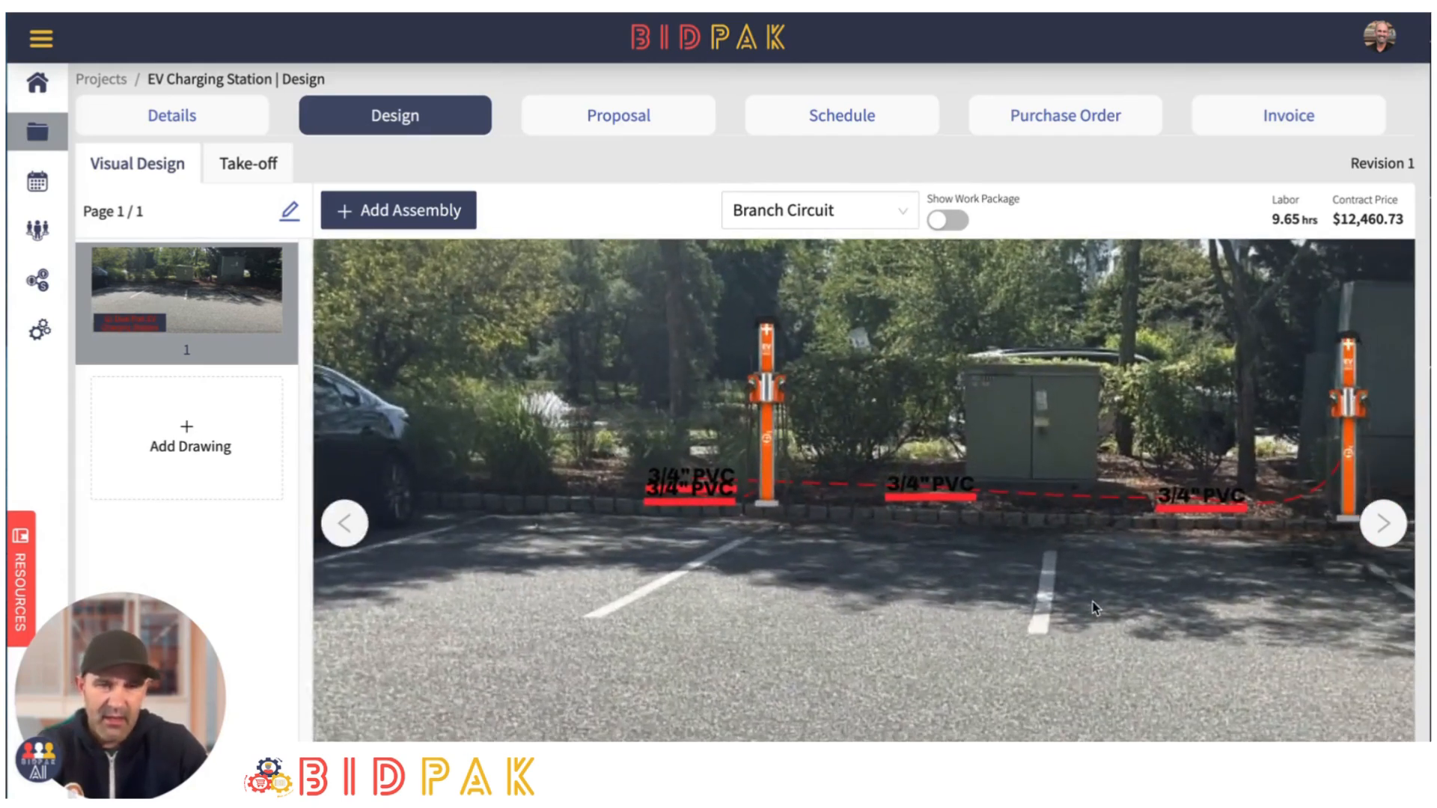
pyautogui.moveTo(1092, 601); pyautogui.dragTo(960, 570)
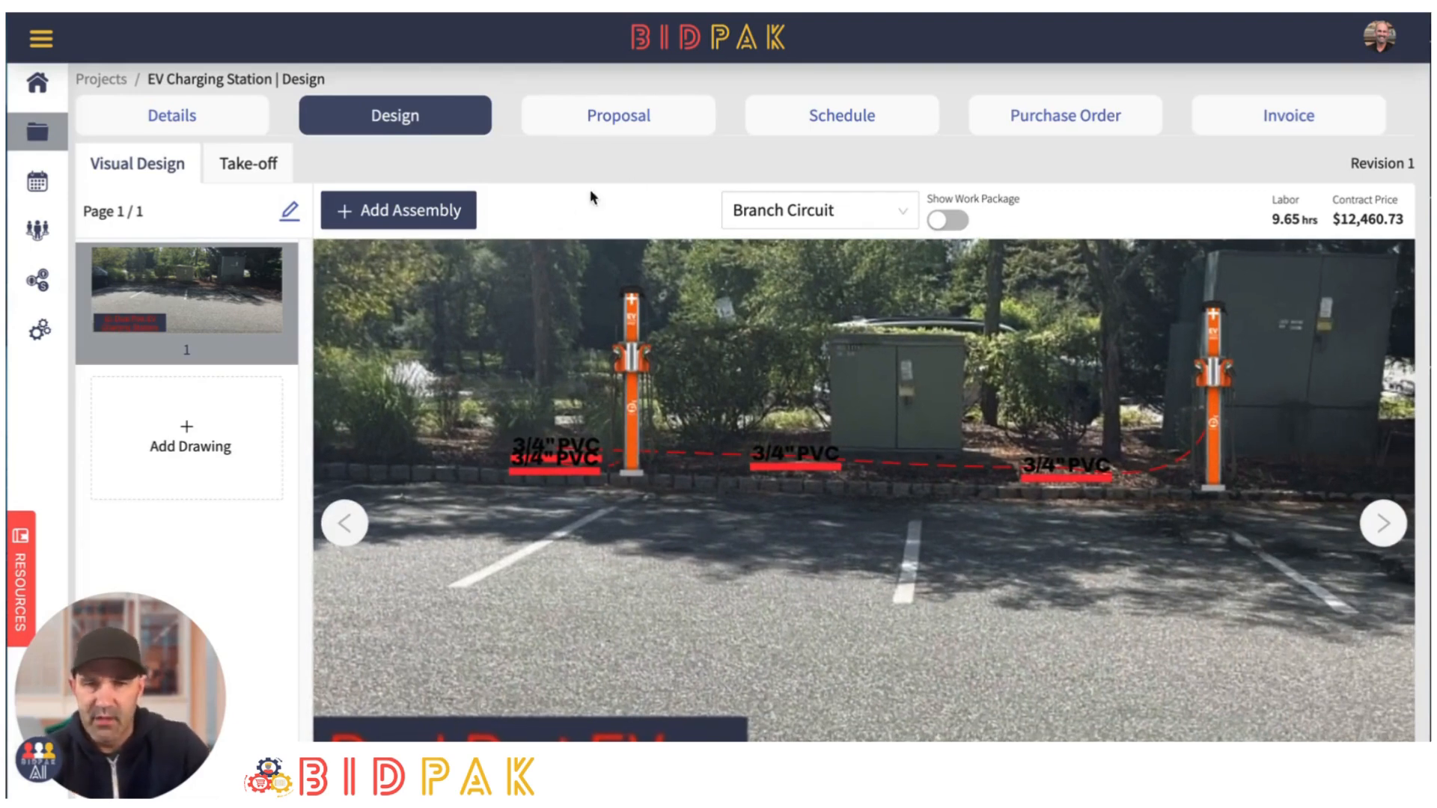
pyautogui.click(403, 214)
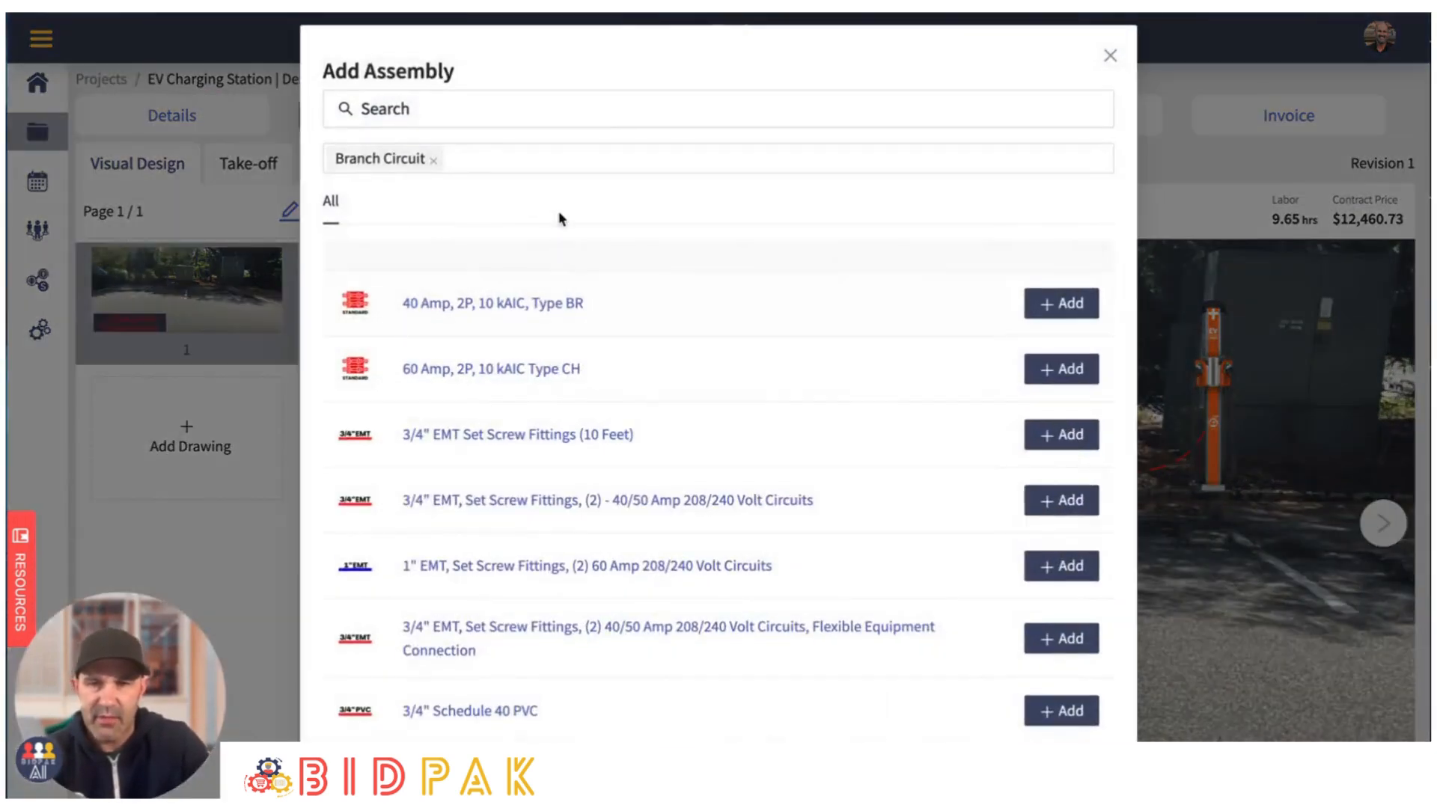
pyautogui.click(1110, 56)
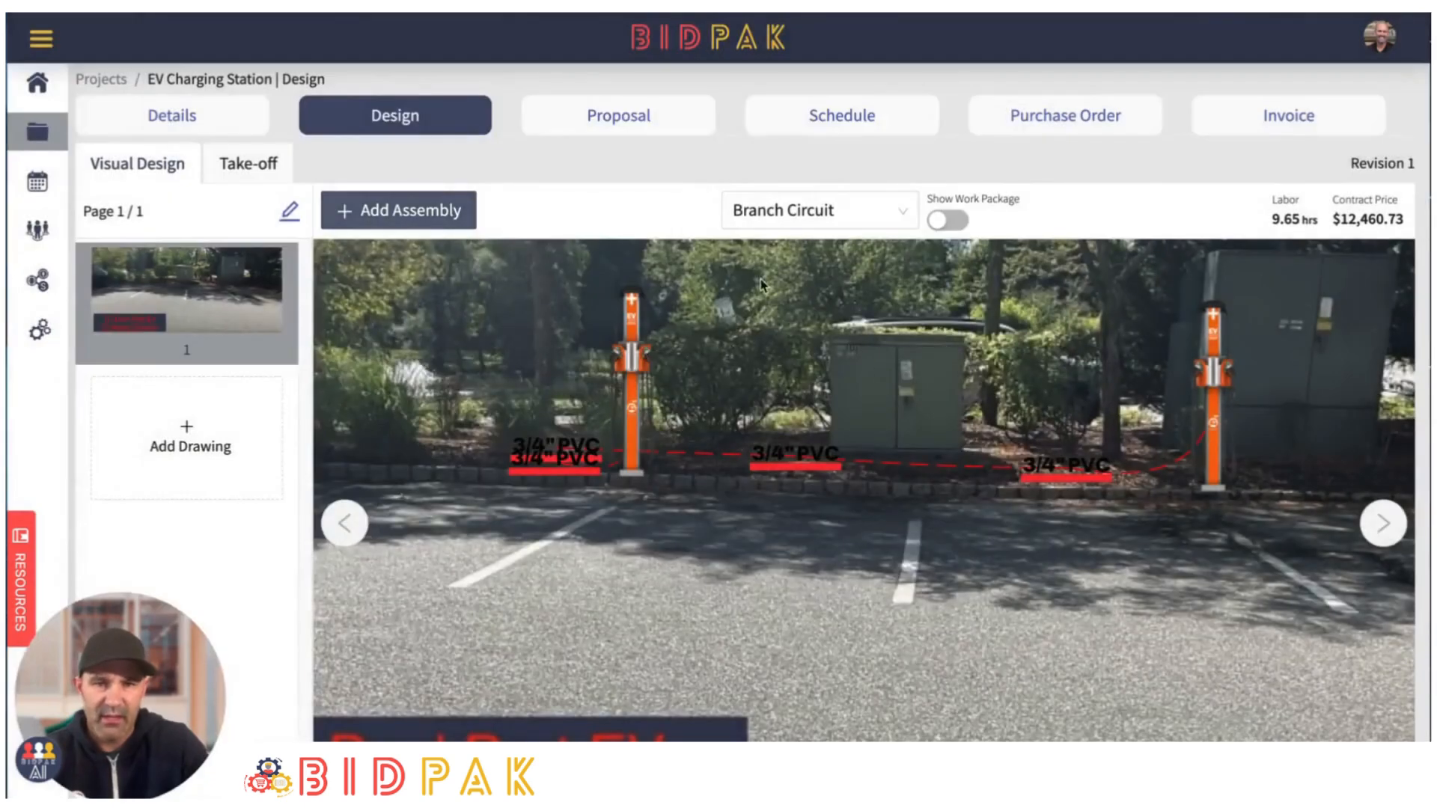
pyautogui.click(901, 211)
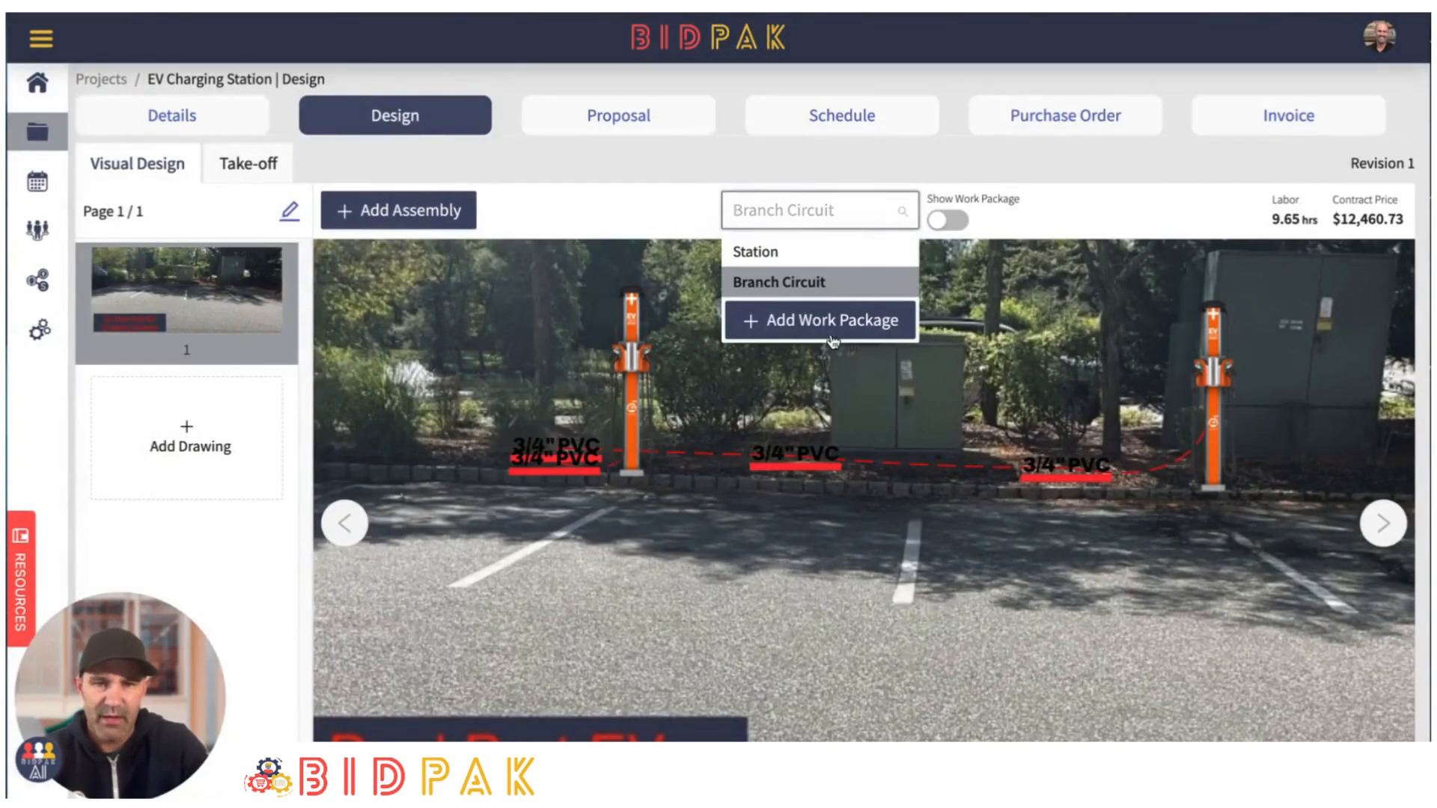
pyautogui.click(814, 320)
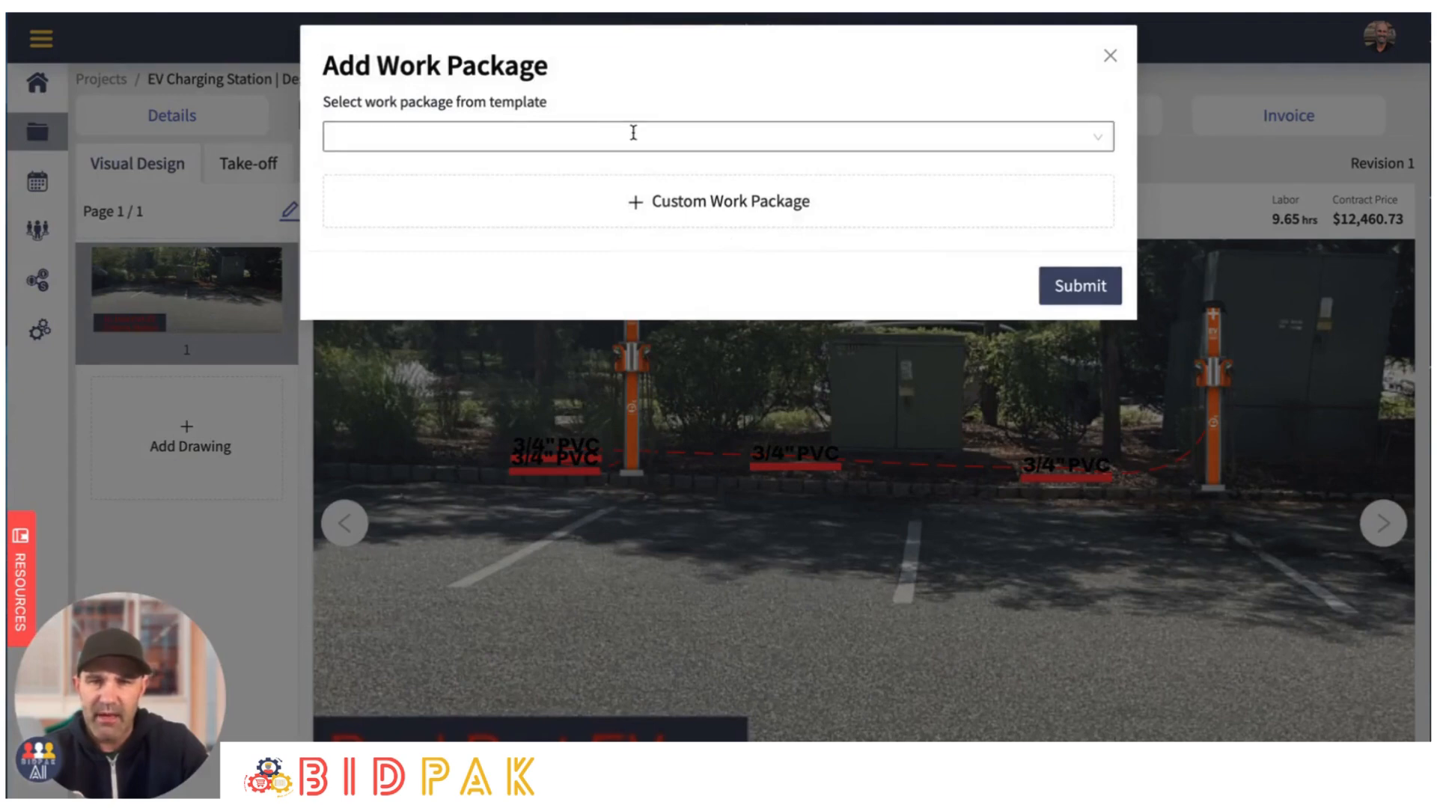
pyautogui.click(633, 133)
pyautogui.click(390, 211)
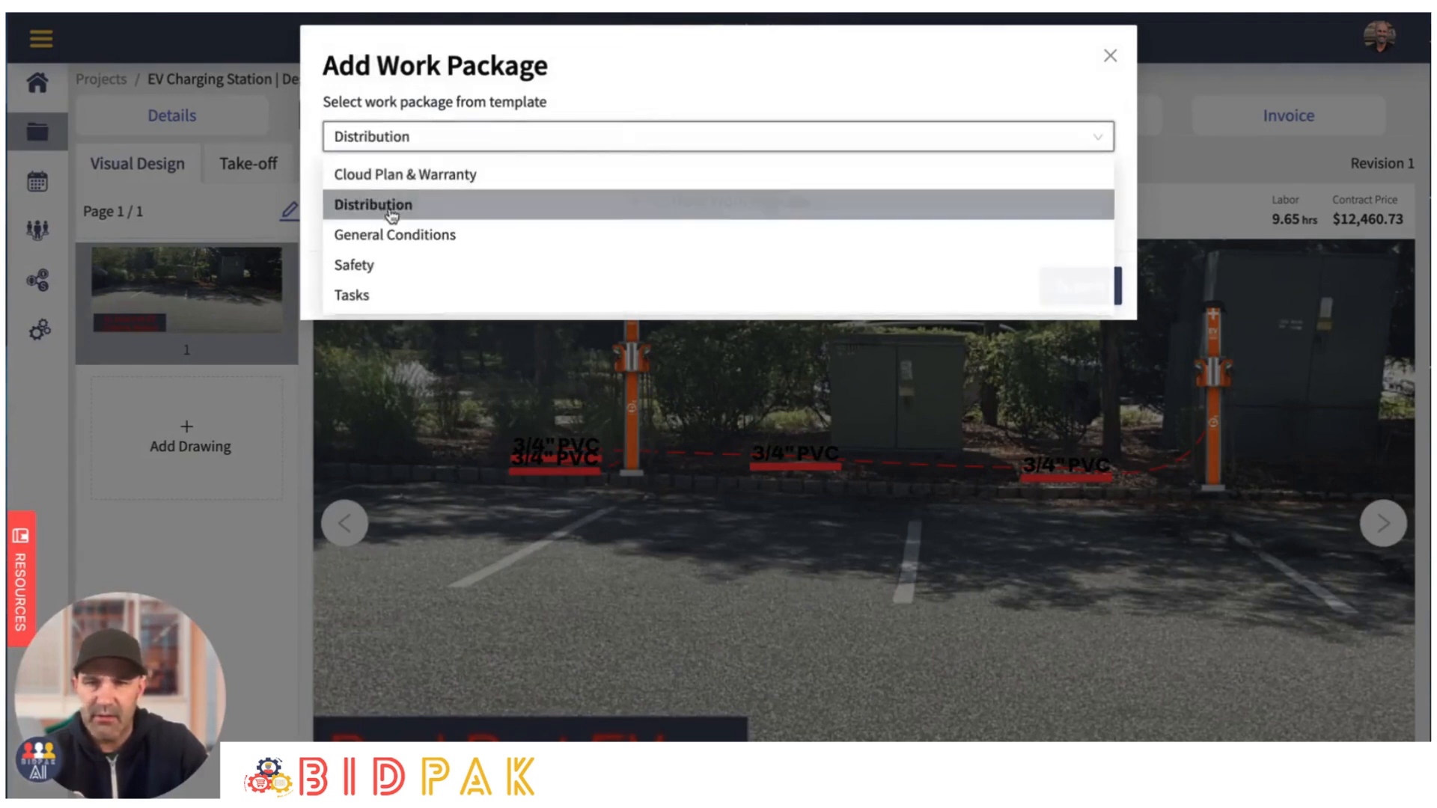
pyautogui.click(1078, 285)
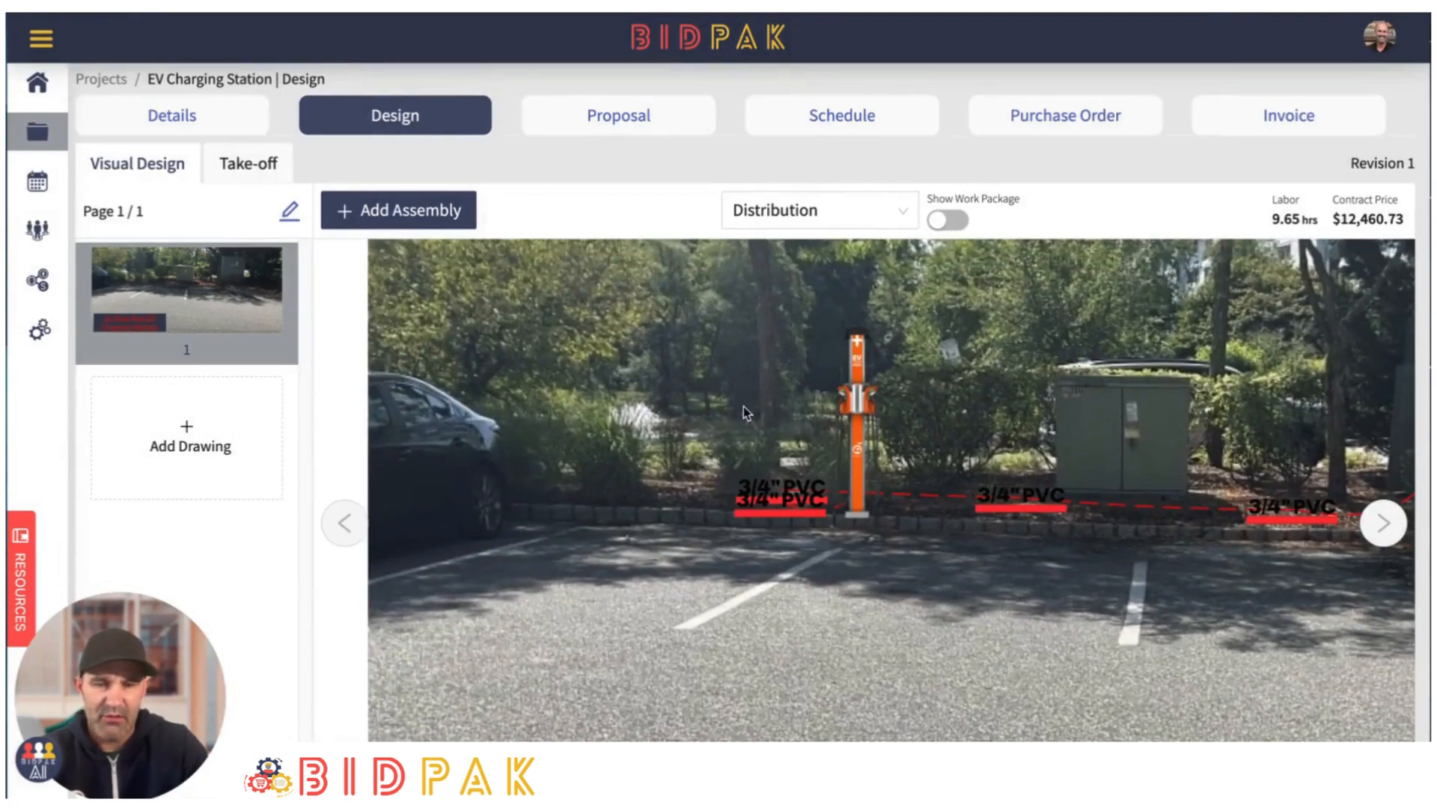
# - Review the components of the "Meter Breaker, Combination Service Entrance, 200A, 120/240 Volts" assembly and add it to the drawing
pyautogui.click(398, 213)
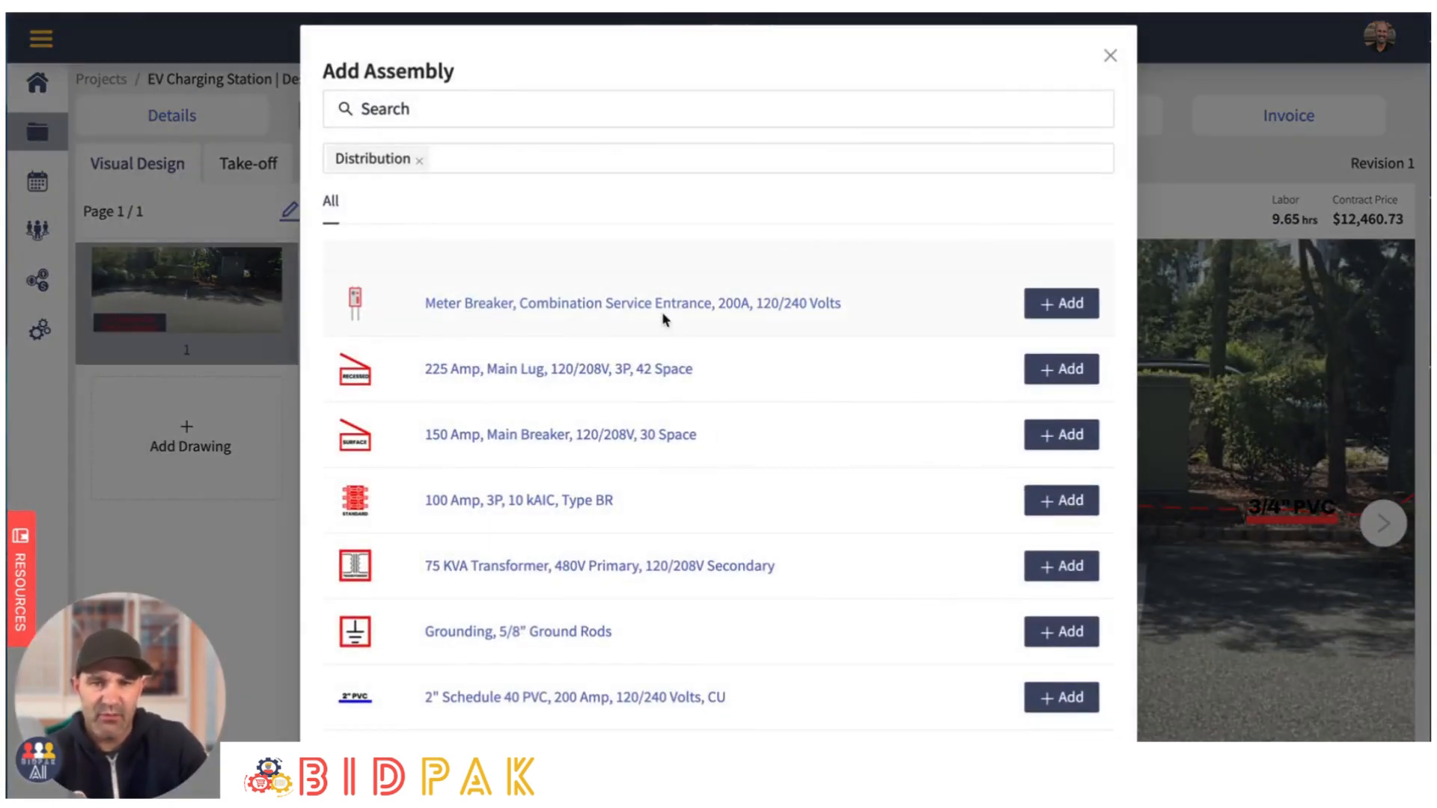
pyautogui.click(622, 304)
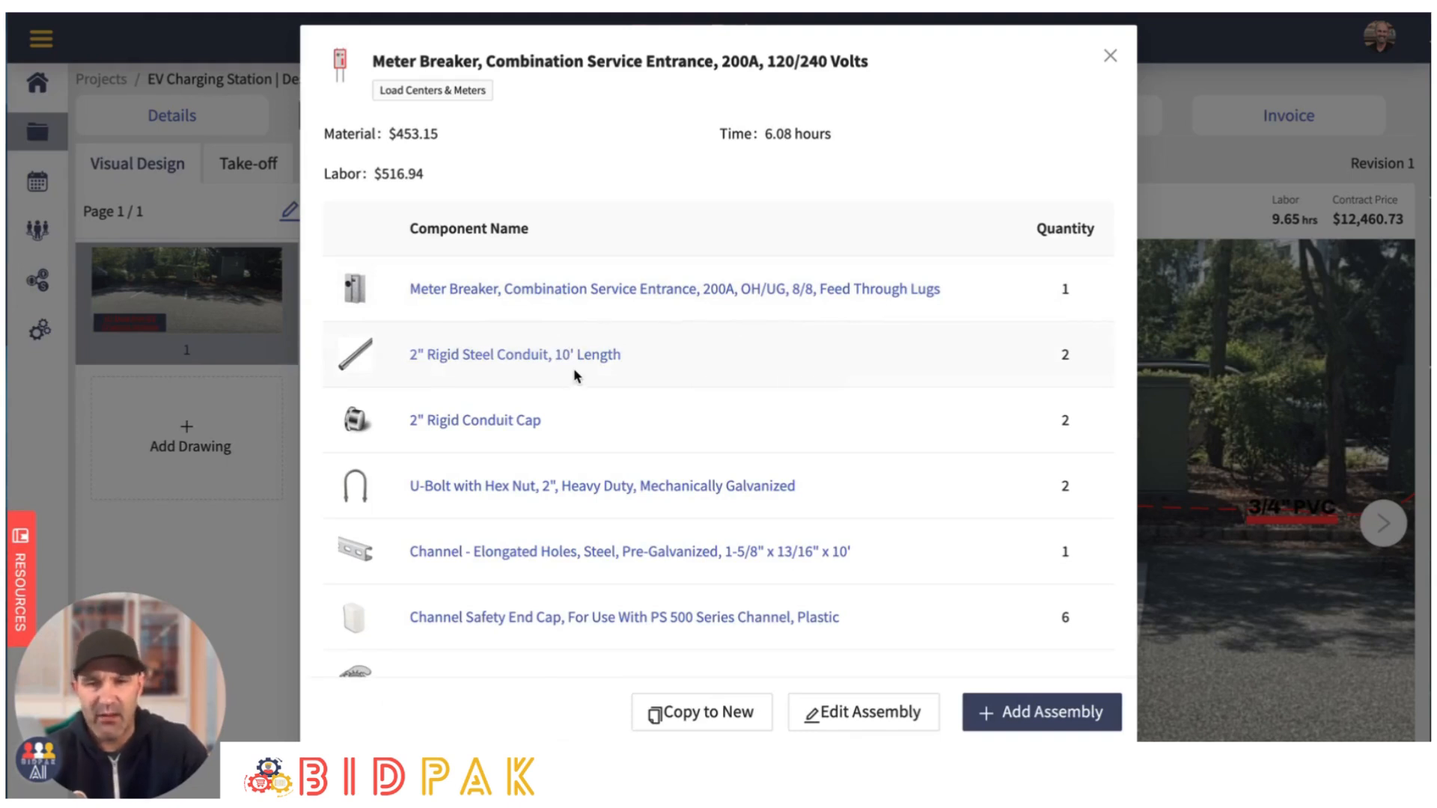
pyautogui.scroll(-3, 507, 520)
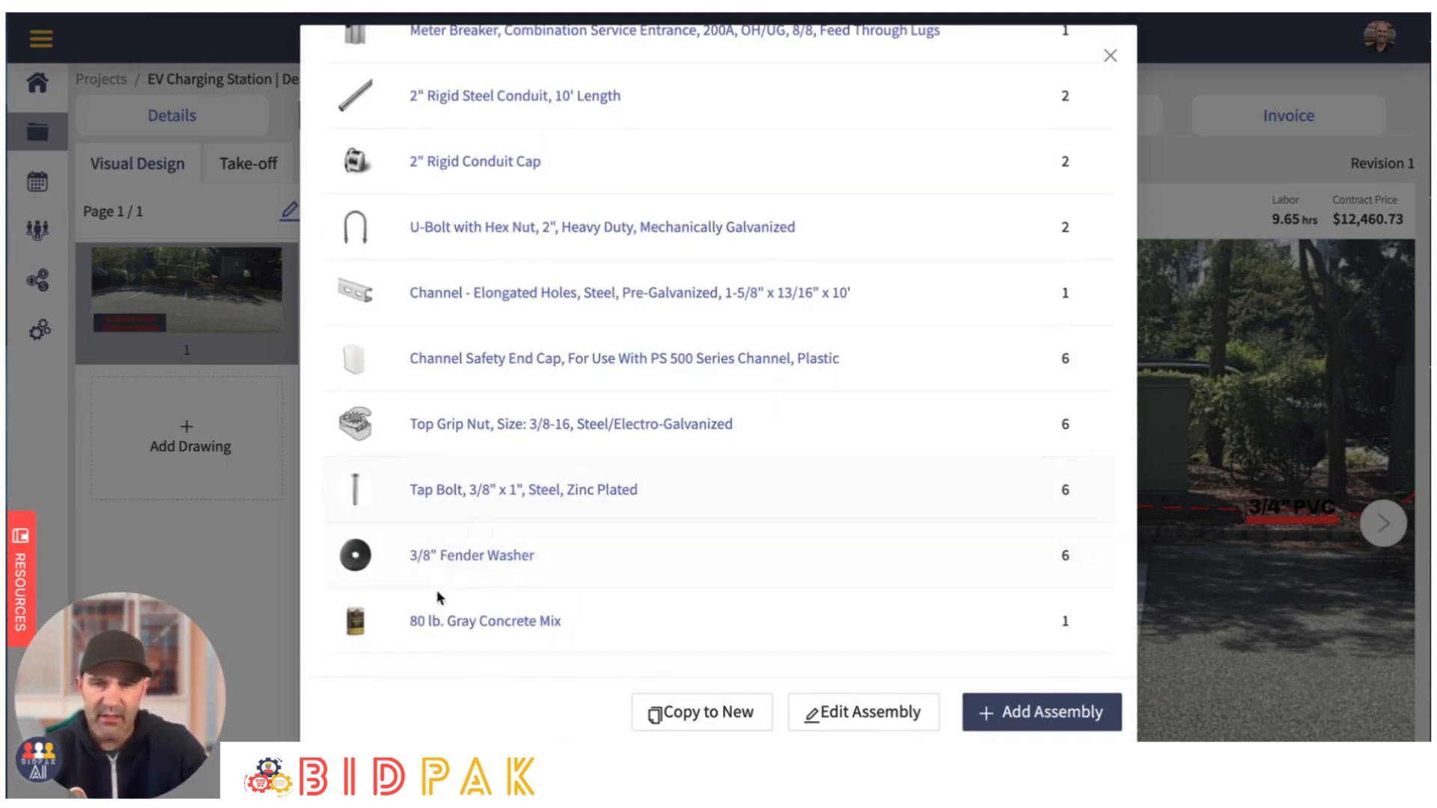
pyautogui.scroll(3, 472, 554)
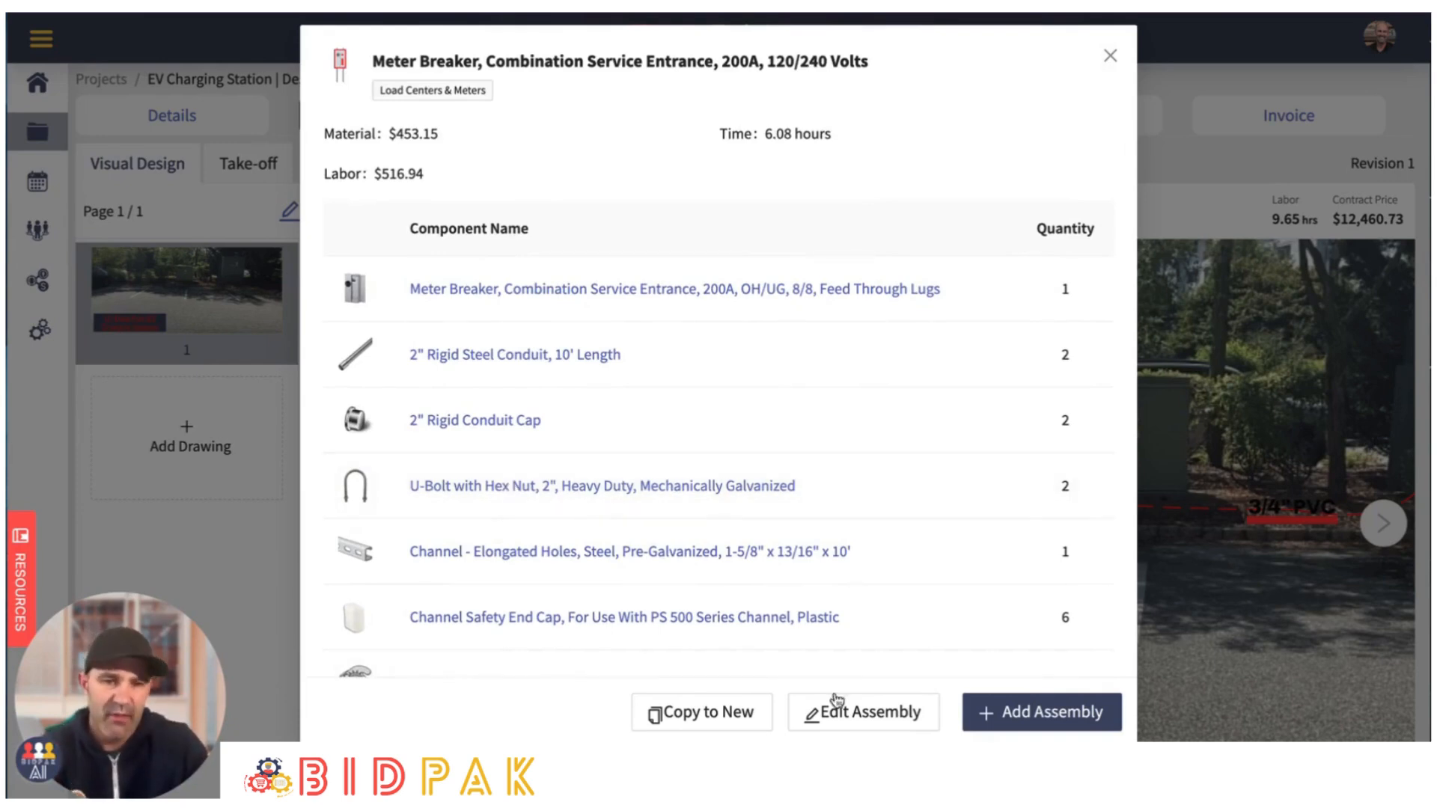
pyautogui.click(1041, 713)
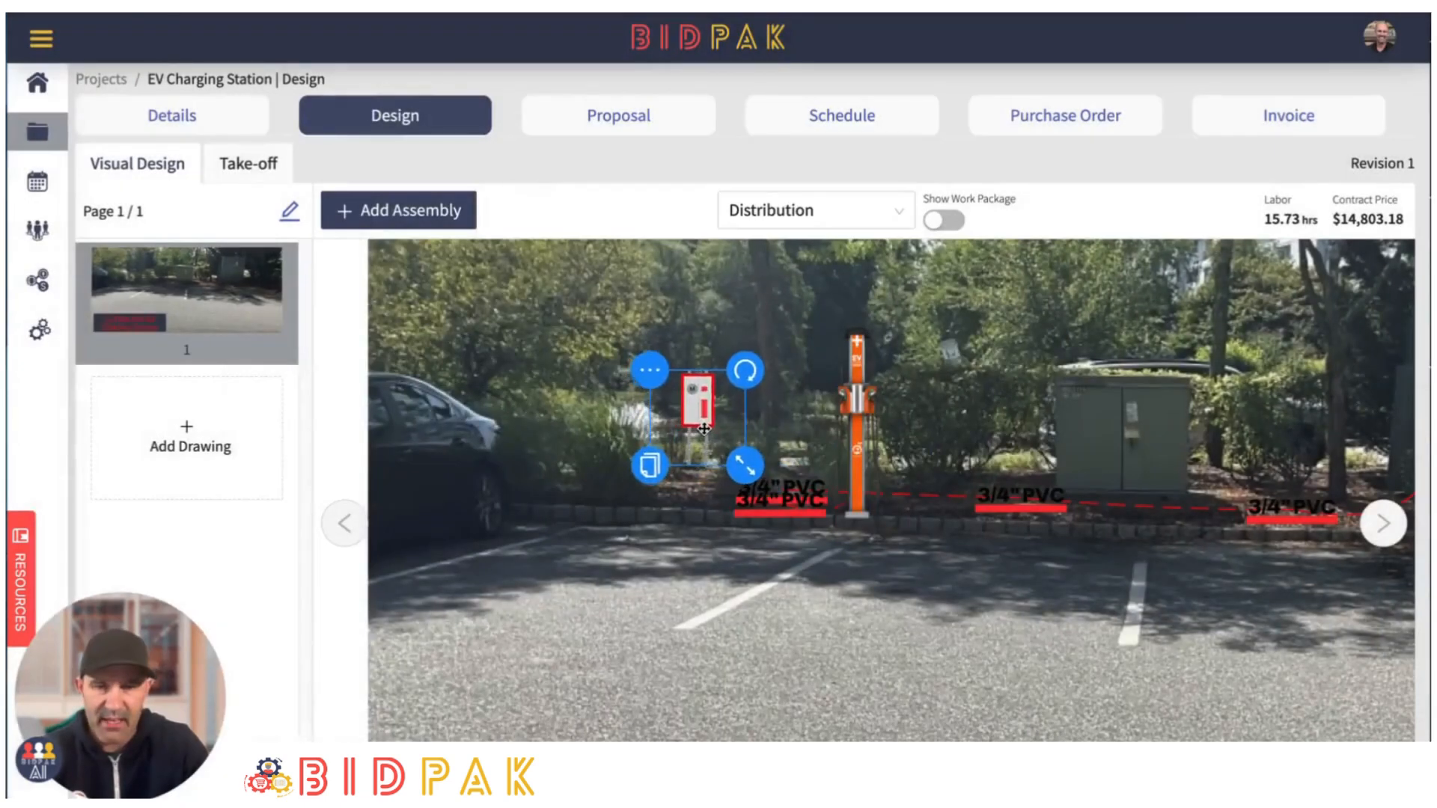
# - Enlarge the meter breaker and position it in the planting bed between the parked car and the left charging station
pyautogui.moveTo(746, 449); pyautogui.dragTo(771, 468)
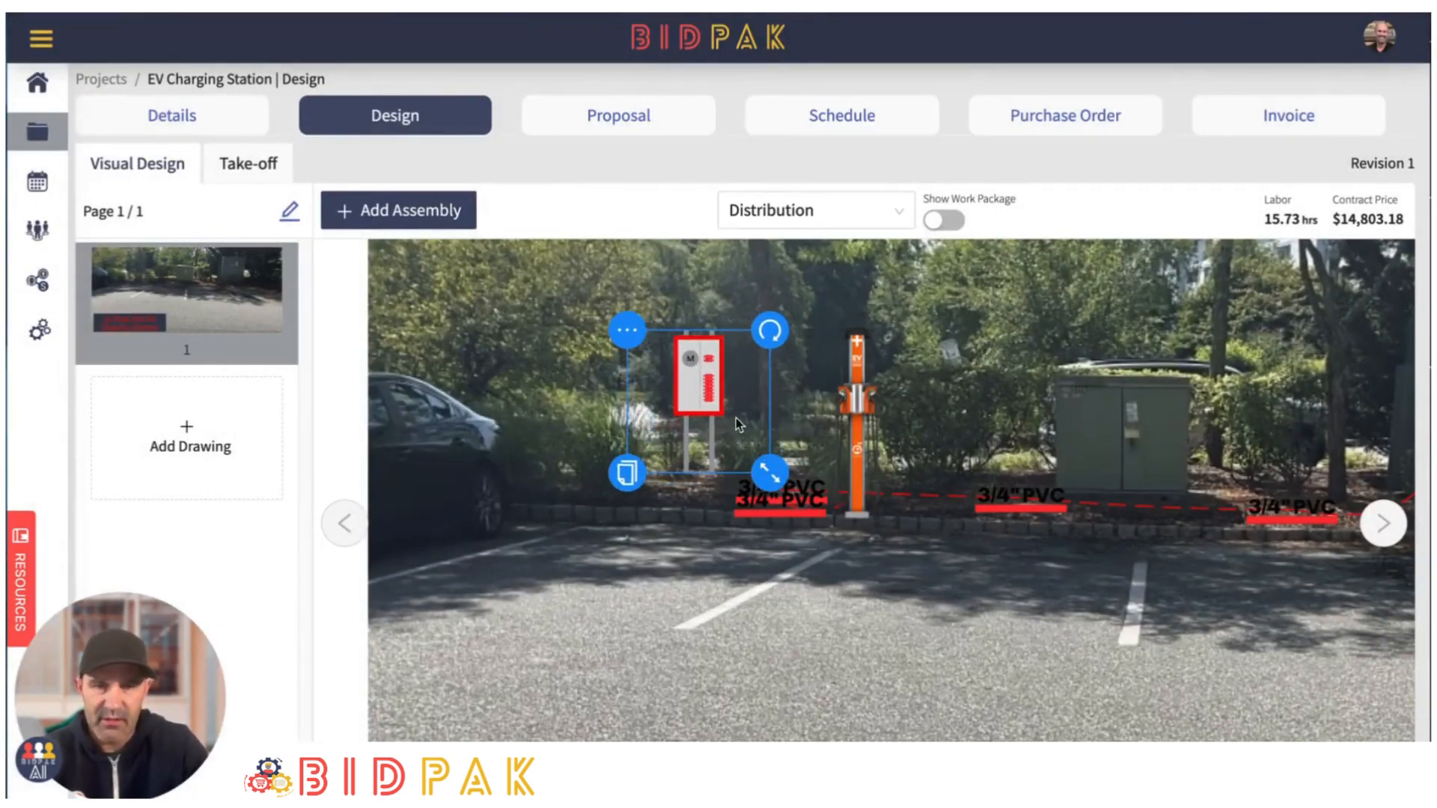
pyautogui.moveTo(683, 386); pyautogui.dragTo(687, 380)
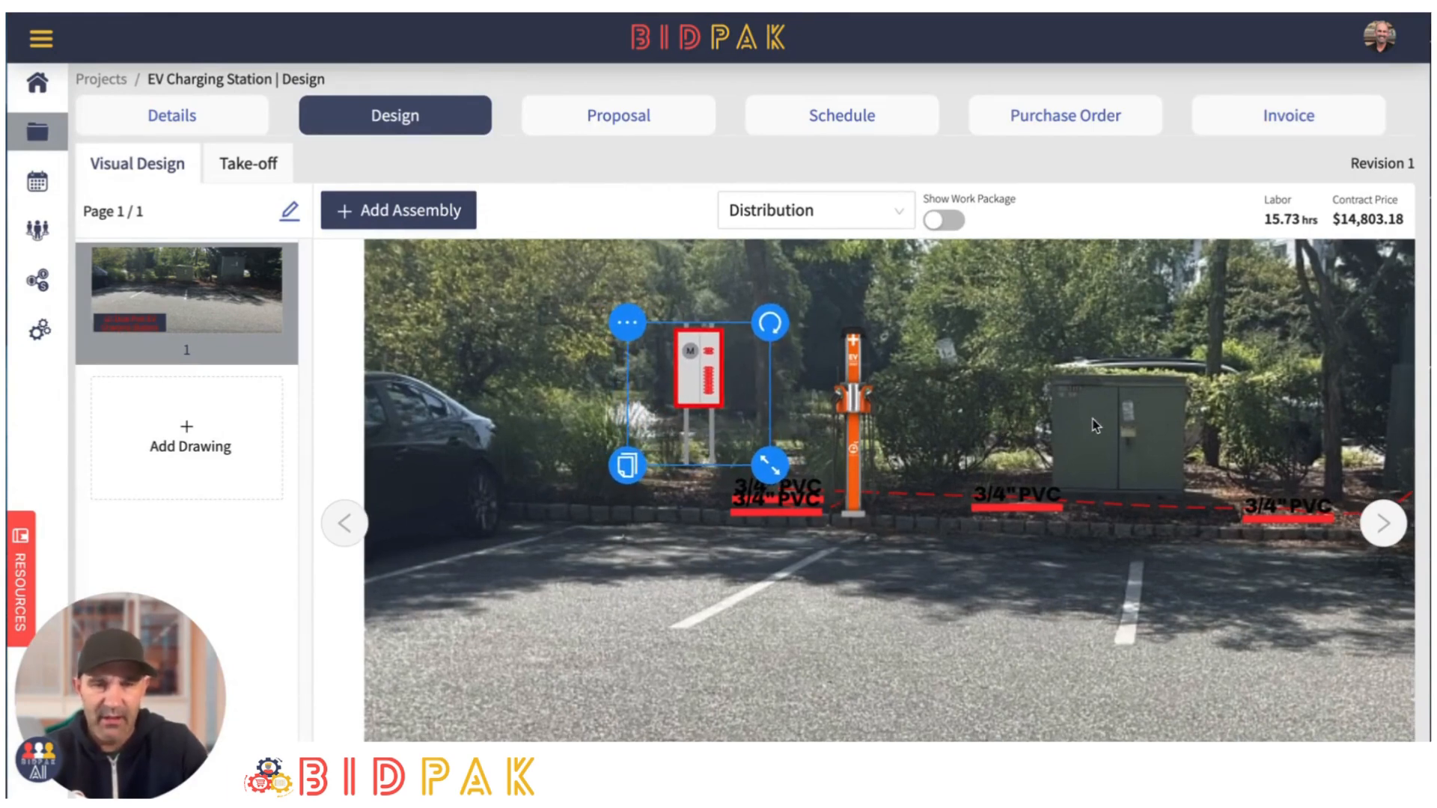
pyautogui.click(1094, 425)
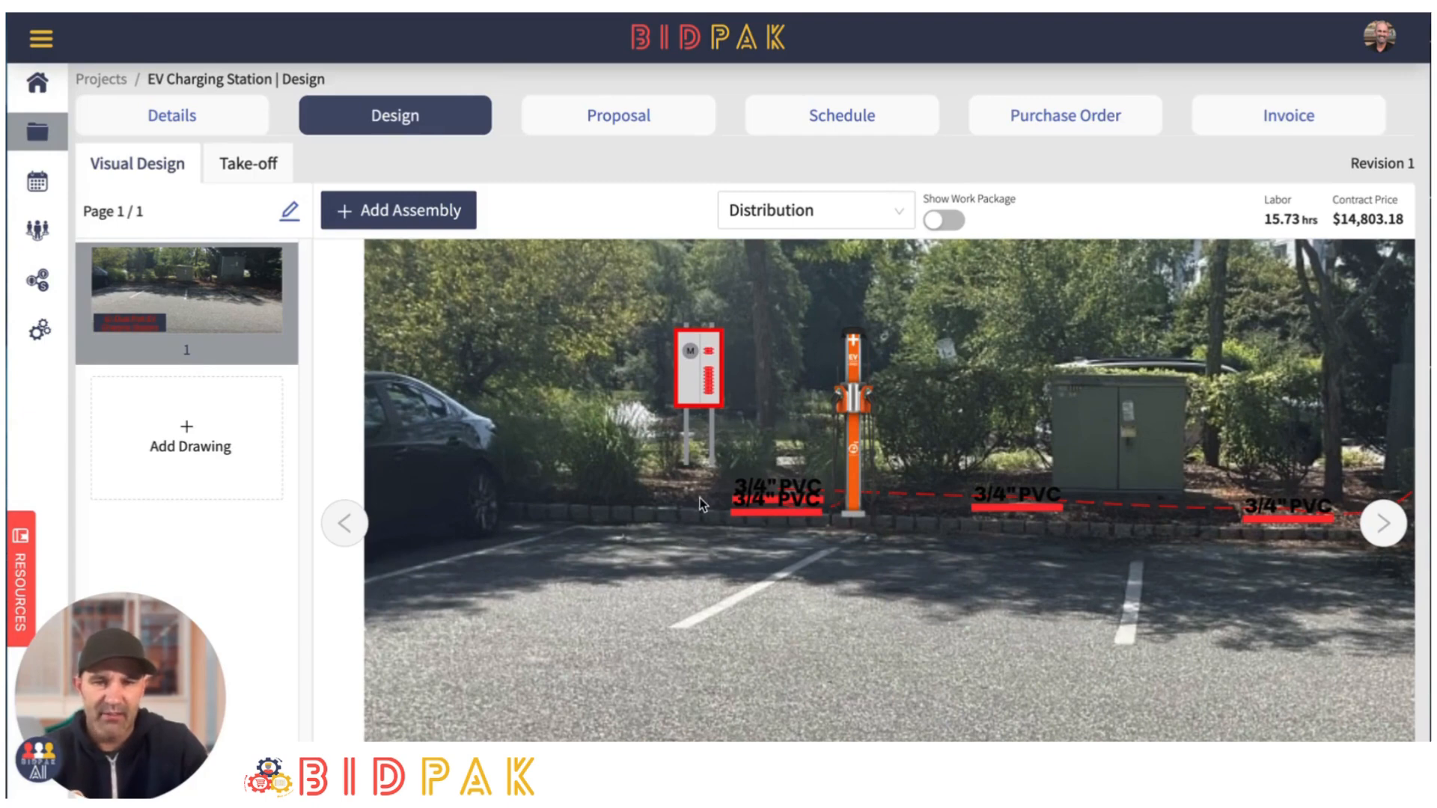
pyautogui.click(685, 380)
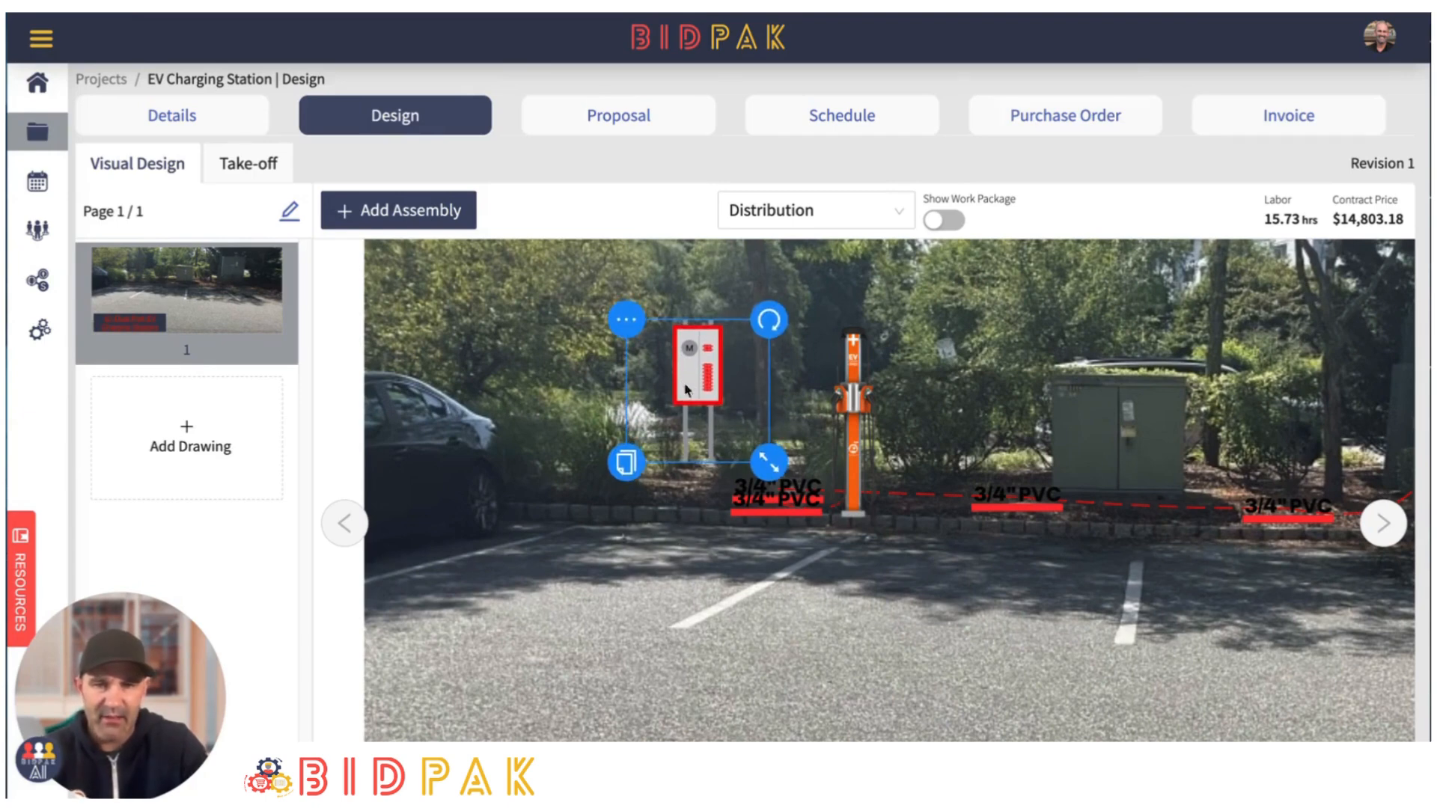
pyautogui.click(668, 616)
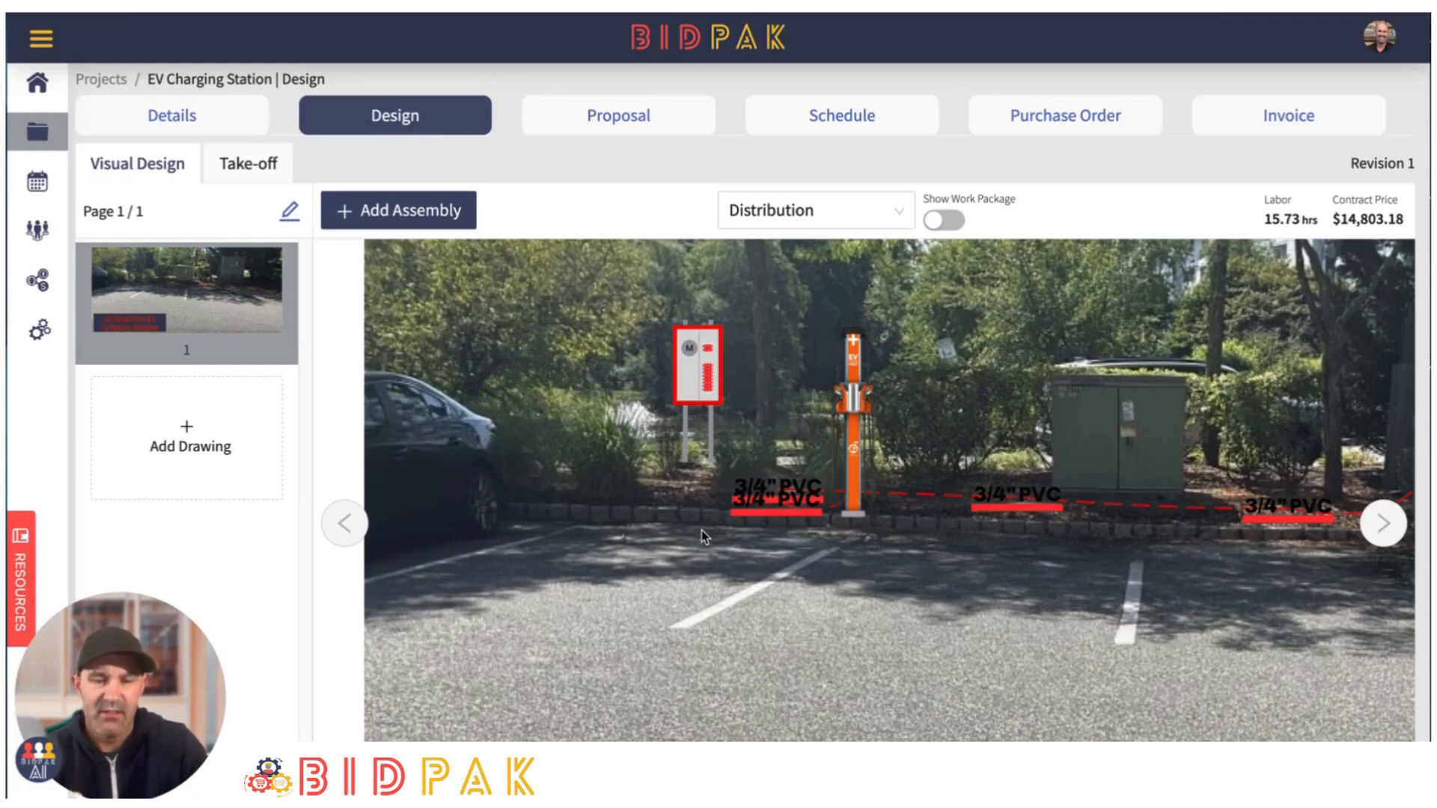
# - Duplicate the lower 3/4" PVC assembly, turn the copy vertical, and shrink it to fit directly beneath the meter breaker
pyautogui.click(753, 511)
pyautogui.click(735, 557)
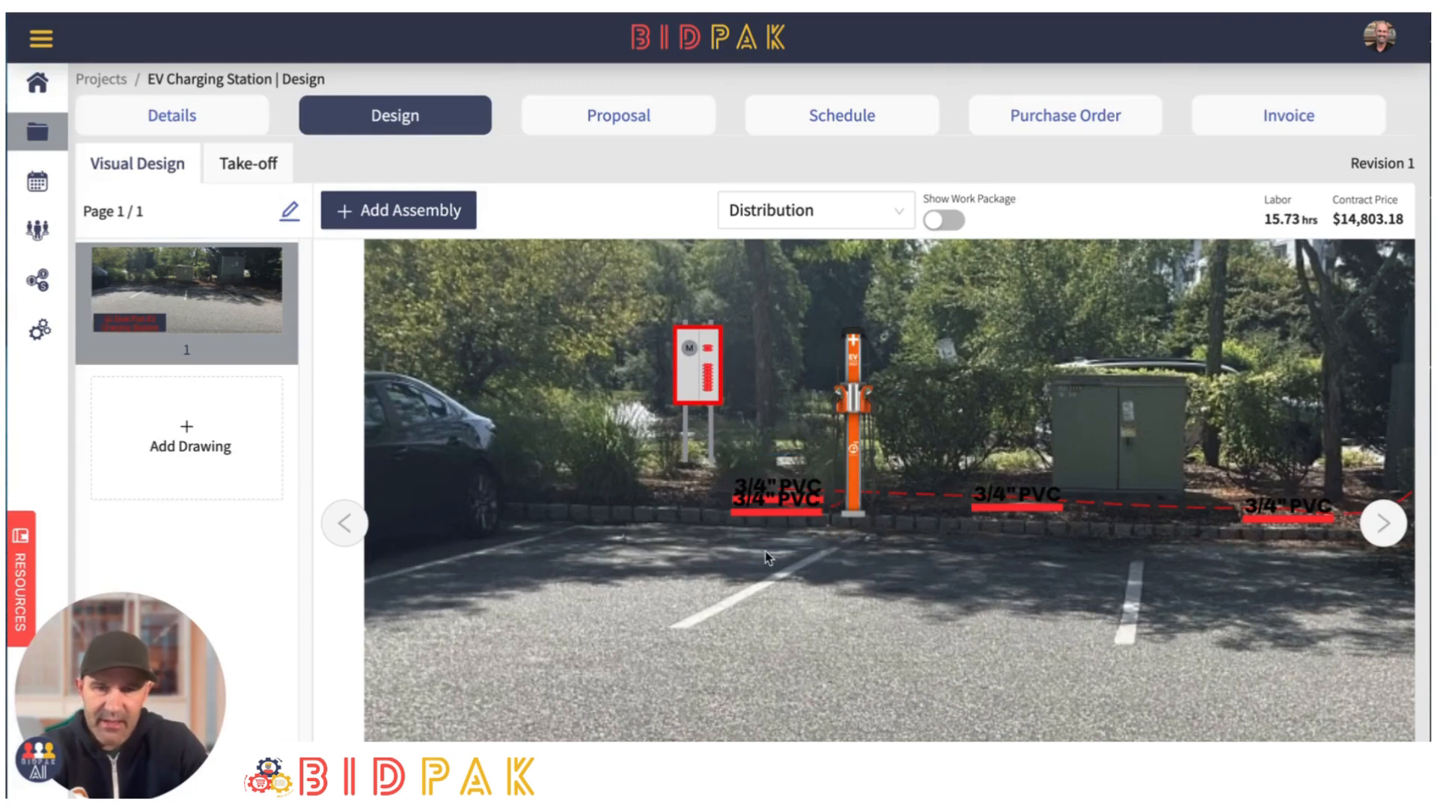
pyautogui.moveTo(782, 538); pyautogui.dragTo(698, 465)
pyautogui.click(757, 442)
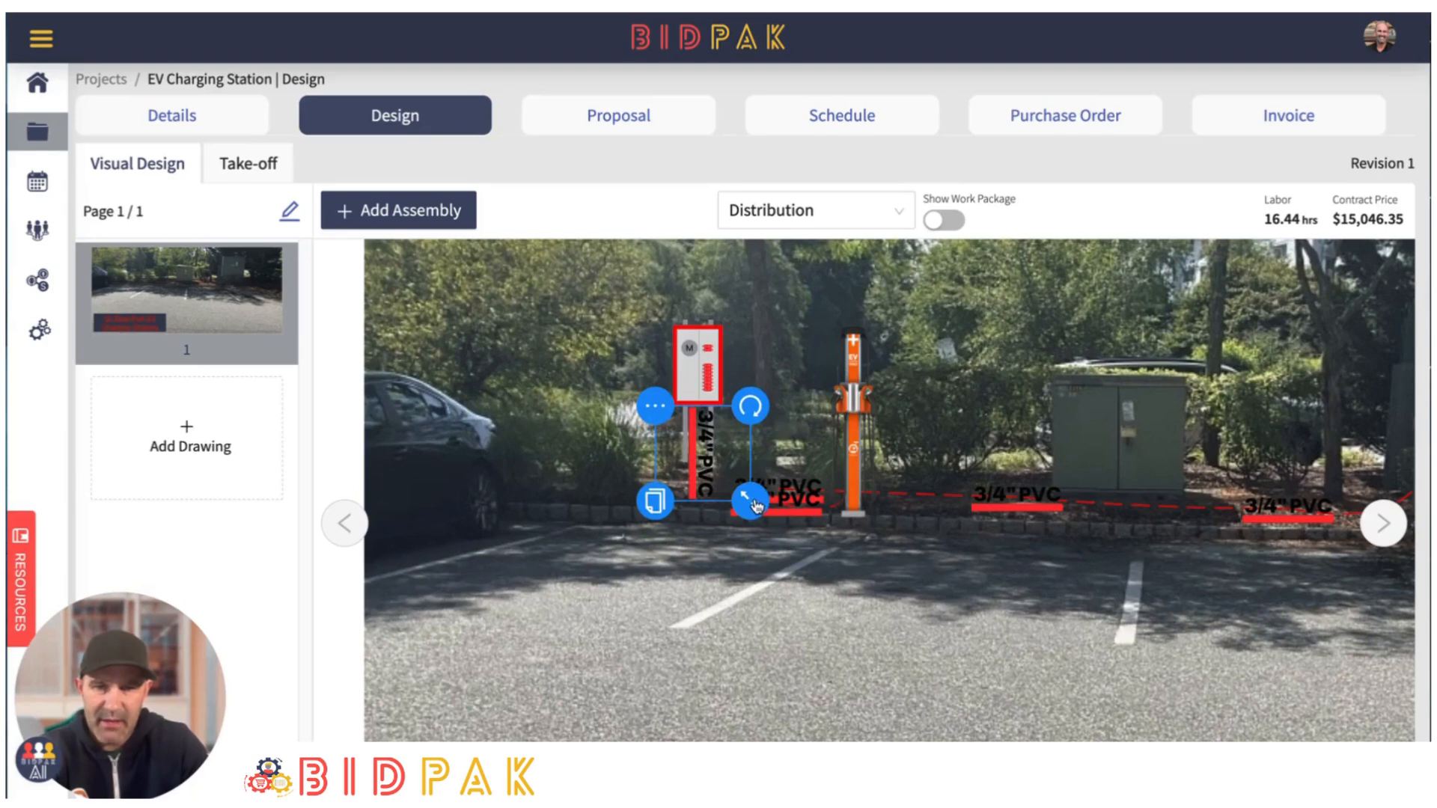
pyautogui.moveTo(756, 506); pyautogui.dragTo(701, 424)
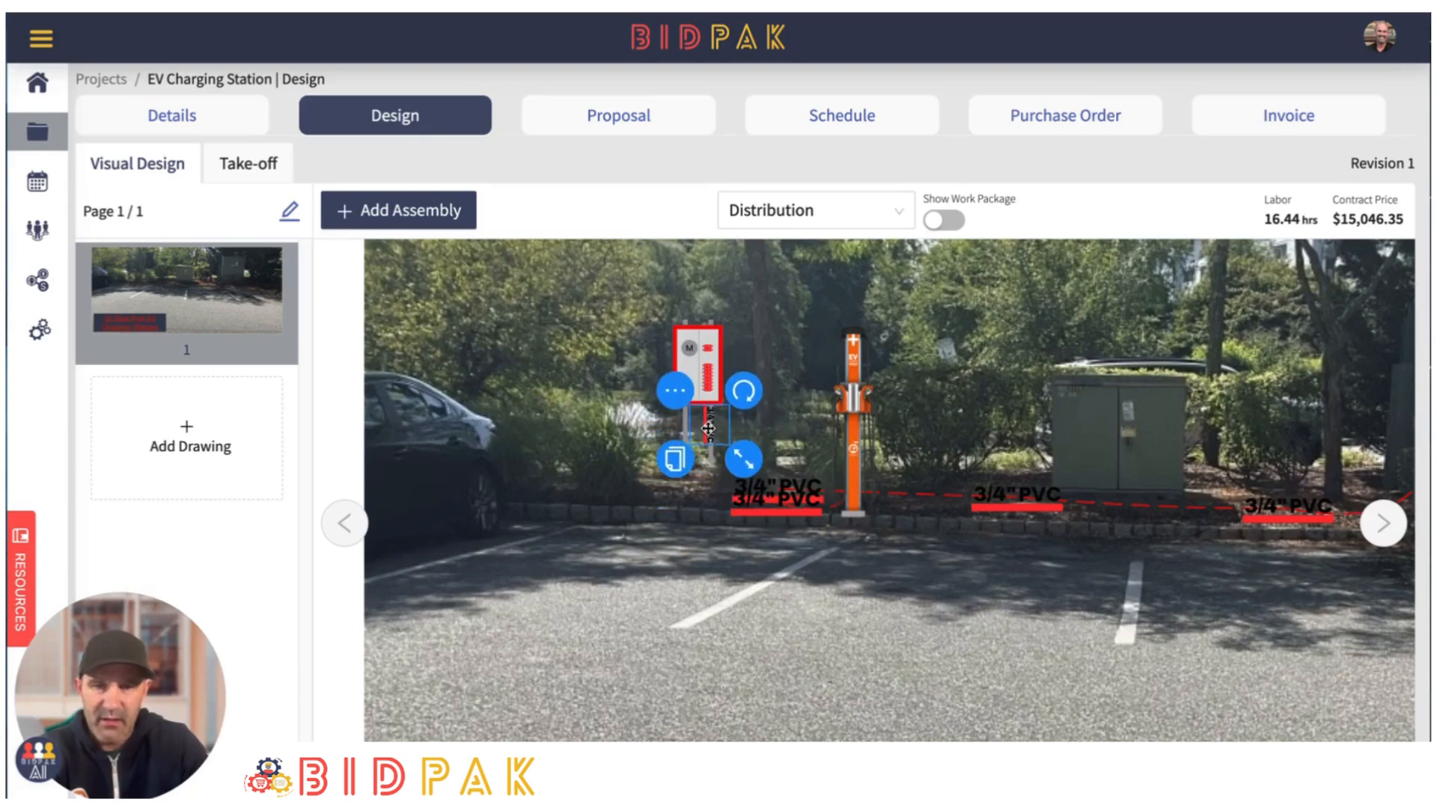
pyautogui.scroll(5, 741, 442)
pyautogui.scroll(1, 745, 441)
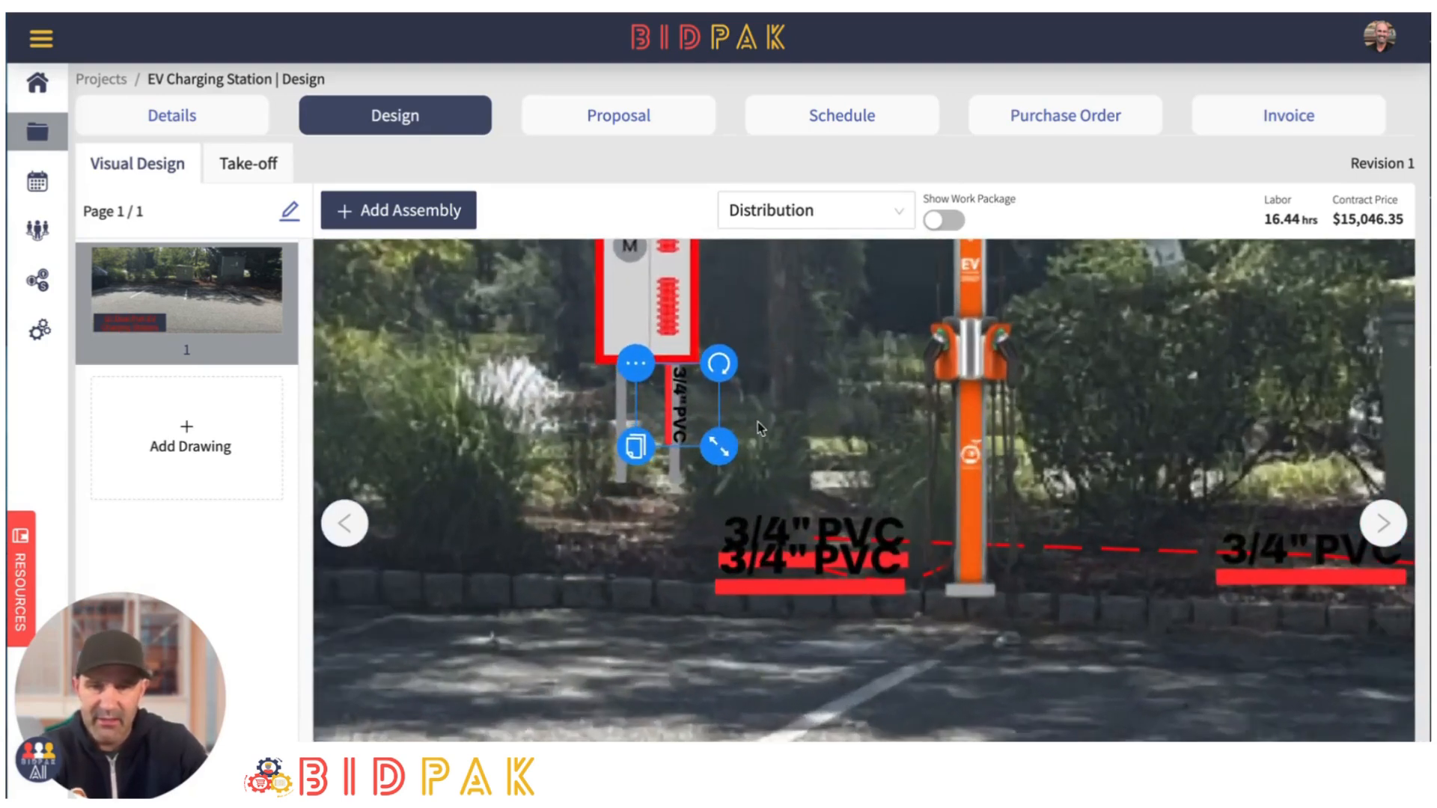
# - Move the vertical 3/4" PVC assembly to the meter breaker's left leg and place a duplicate directly beside it
pyautogui.moveTo(682, 408); pyautogui.dragTo(617, 401)
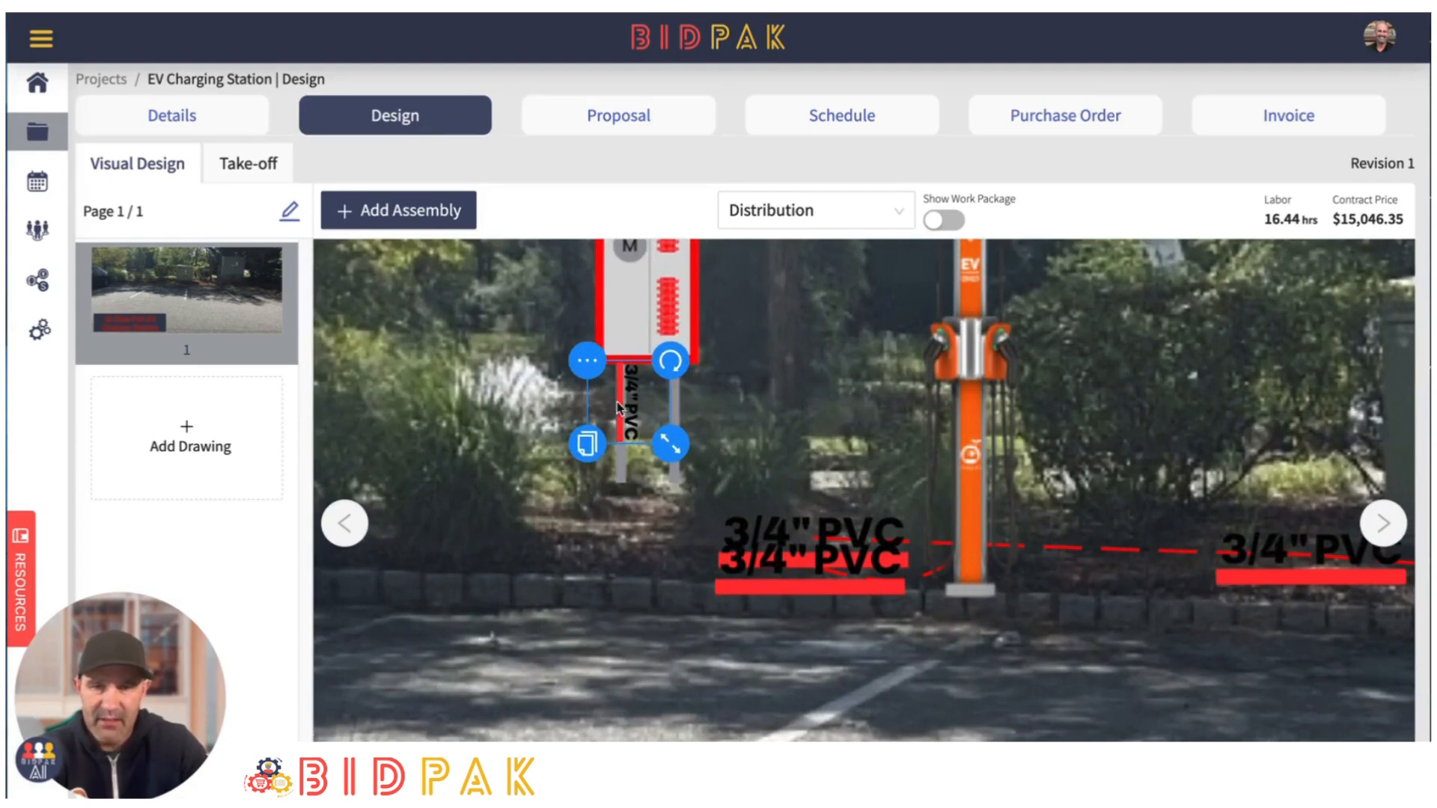
pyautogui.click(587, 444)
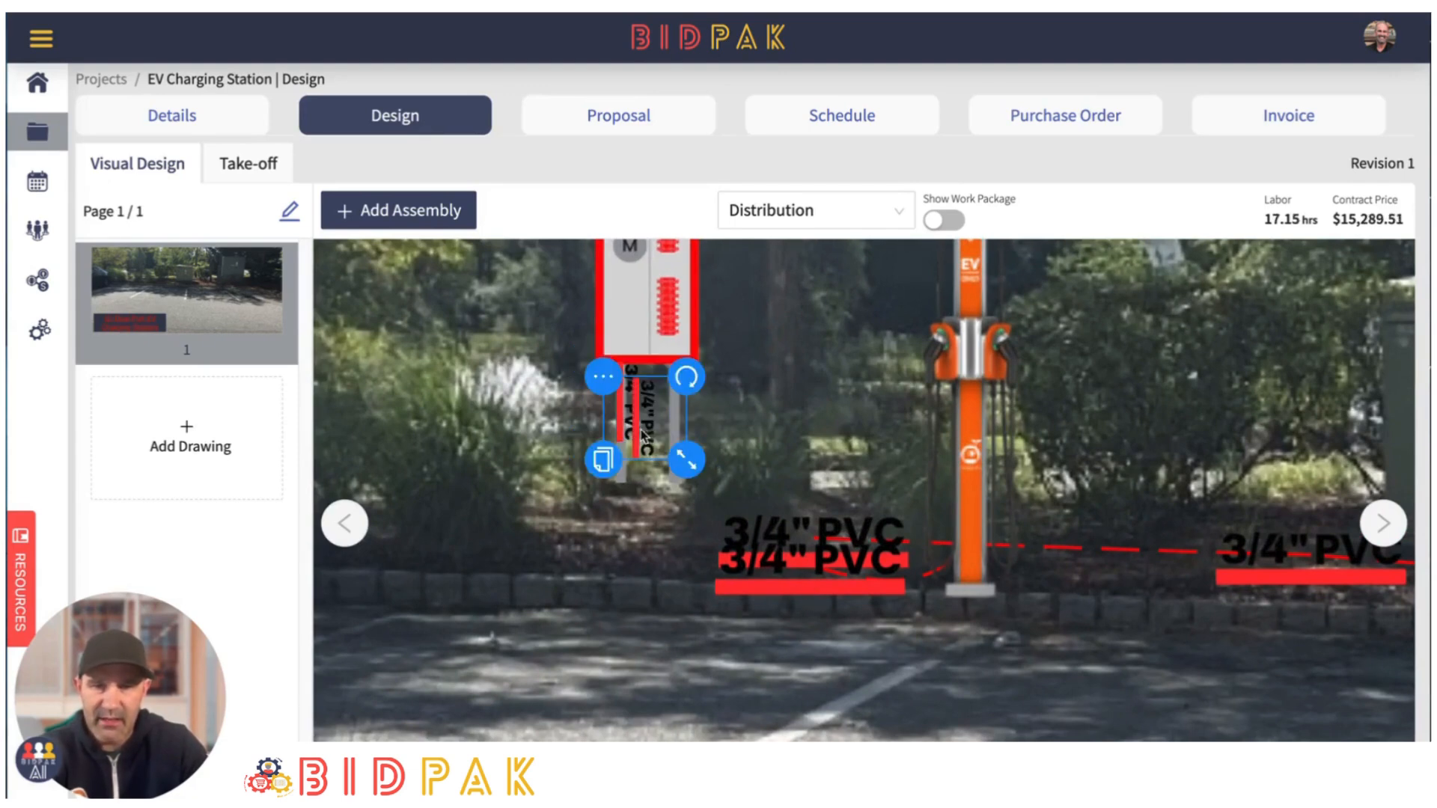
pyautogui.moveTo(635, 427); pyautogui.dragTo(652, 413)
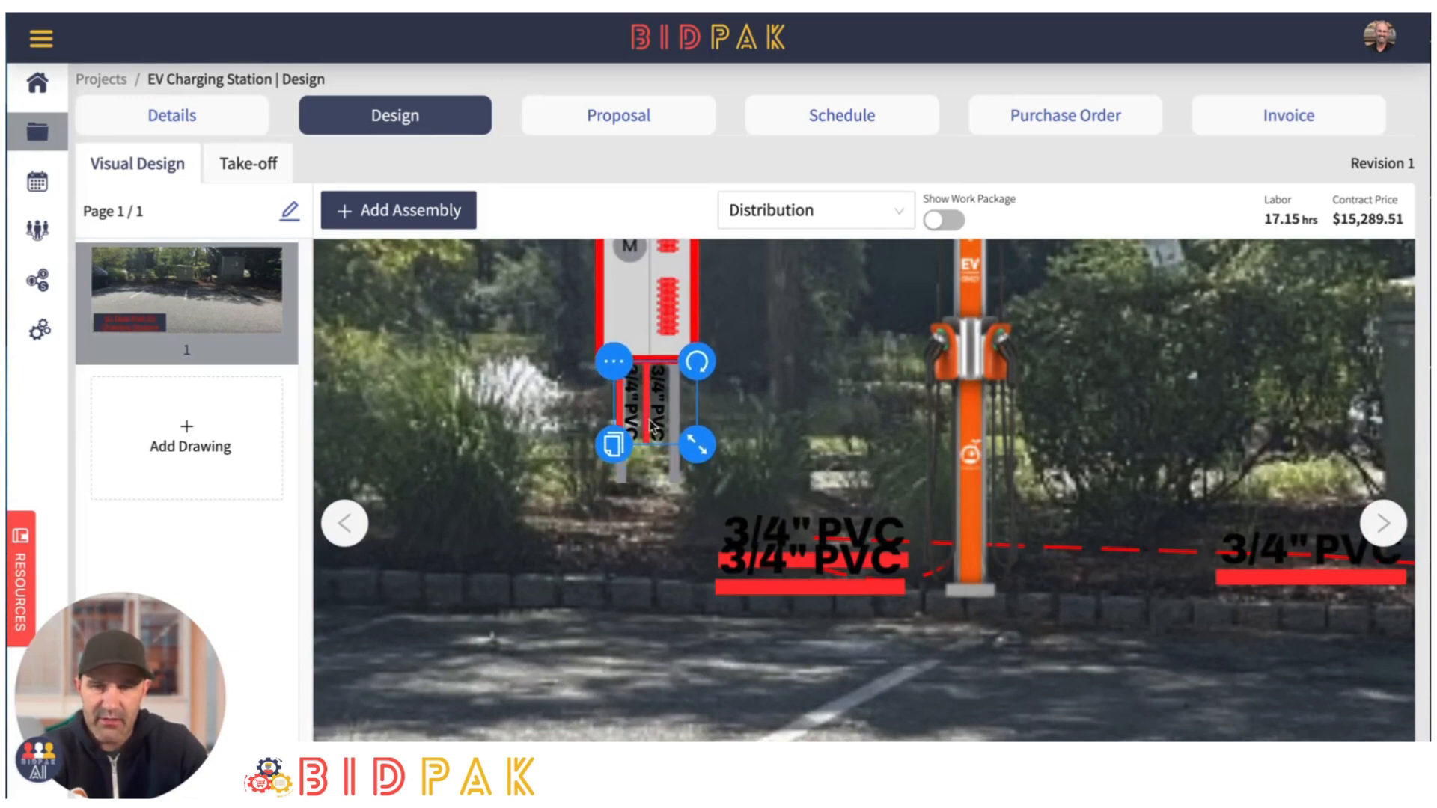
# - Connect the right vertical 3/4" PVC to the horizontal 3/4" PVC with a switch leg and curve it down toward the ground
pyautogui.click(613, 361)
pyautogui.click(653, 424)
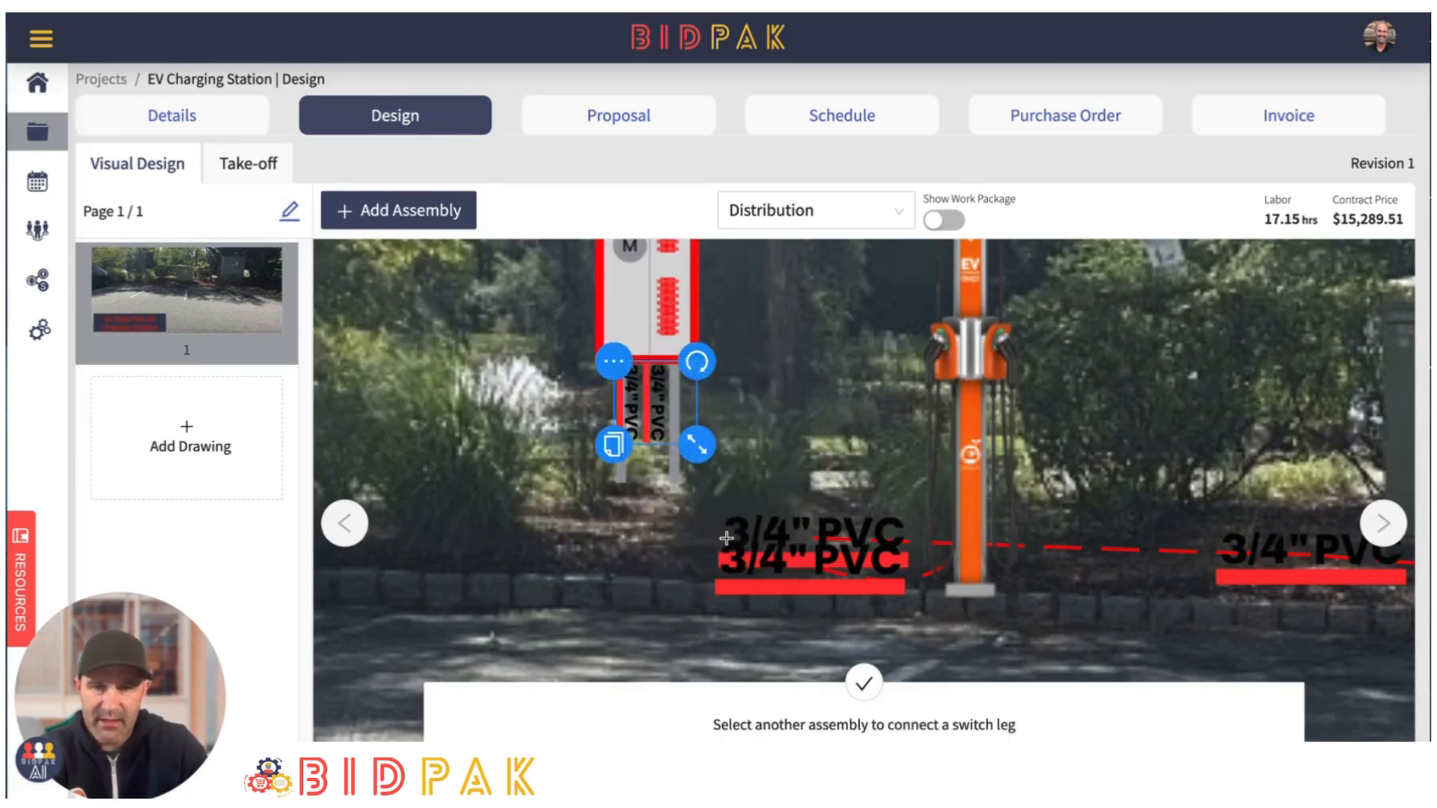
pyautogui.click(764, 540)
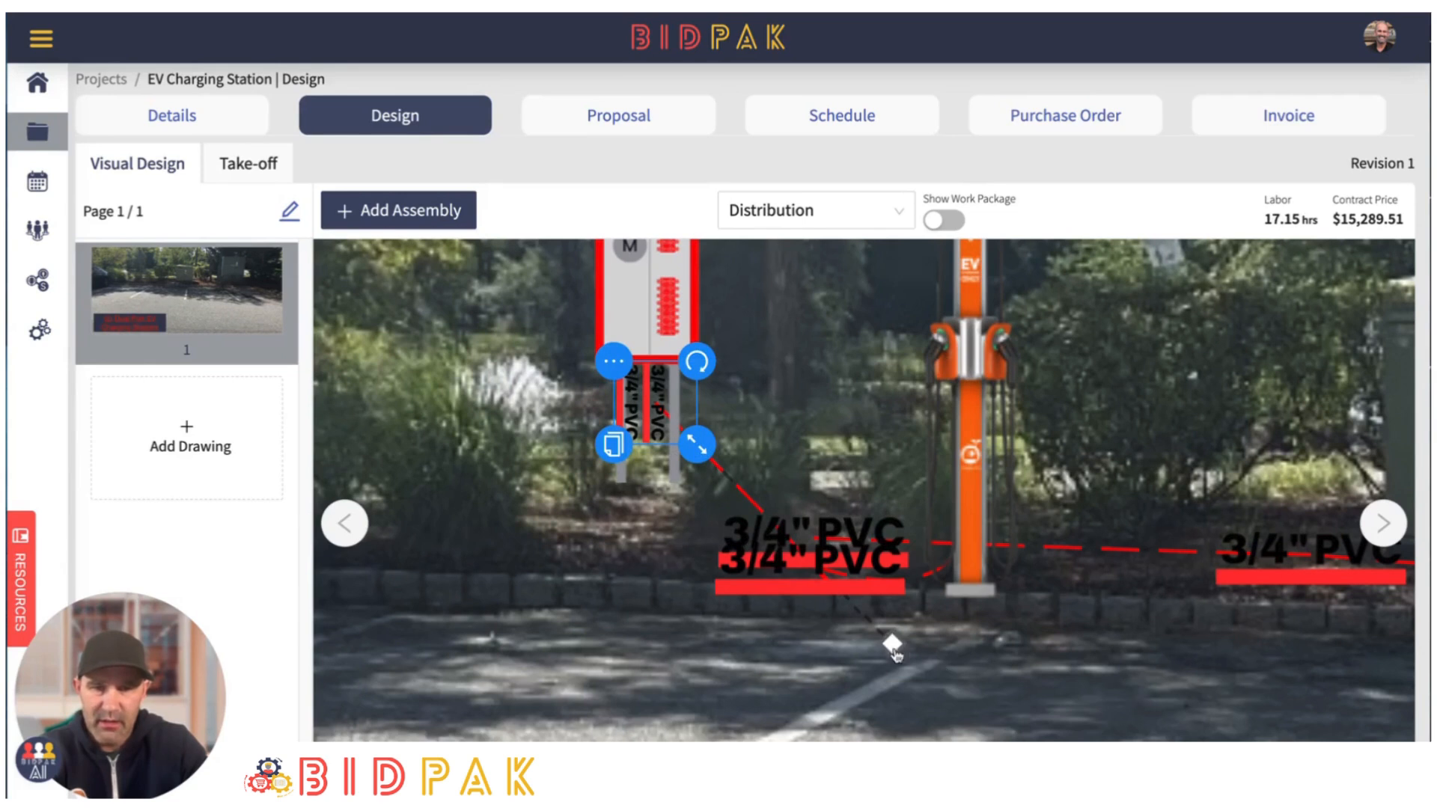
pyautogui.moveTo(895, 651); pyautogui.dragTo(661, 551)
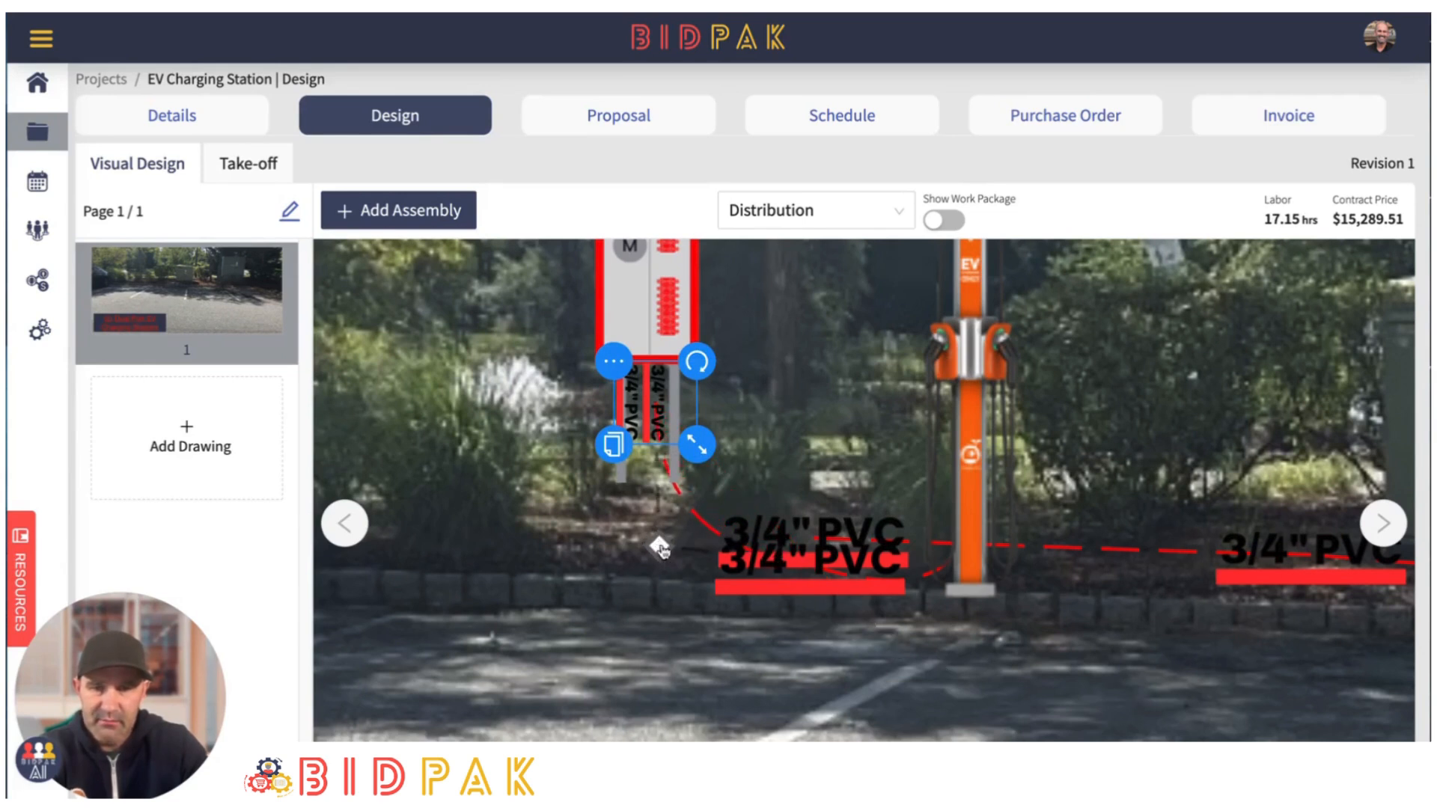
# - Connect the left vertical 3/4" PVC to the lower horizontal 3/4" PVC with a switch leg curved below the meter breaker's left post
pyautogui.click(604, 413)
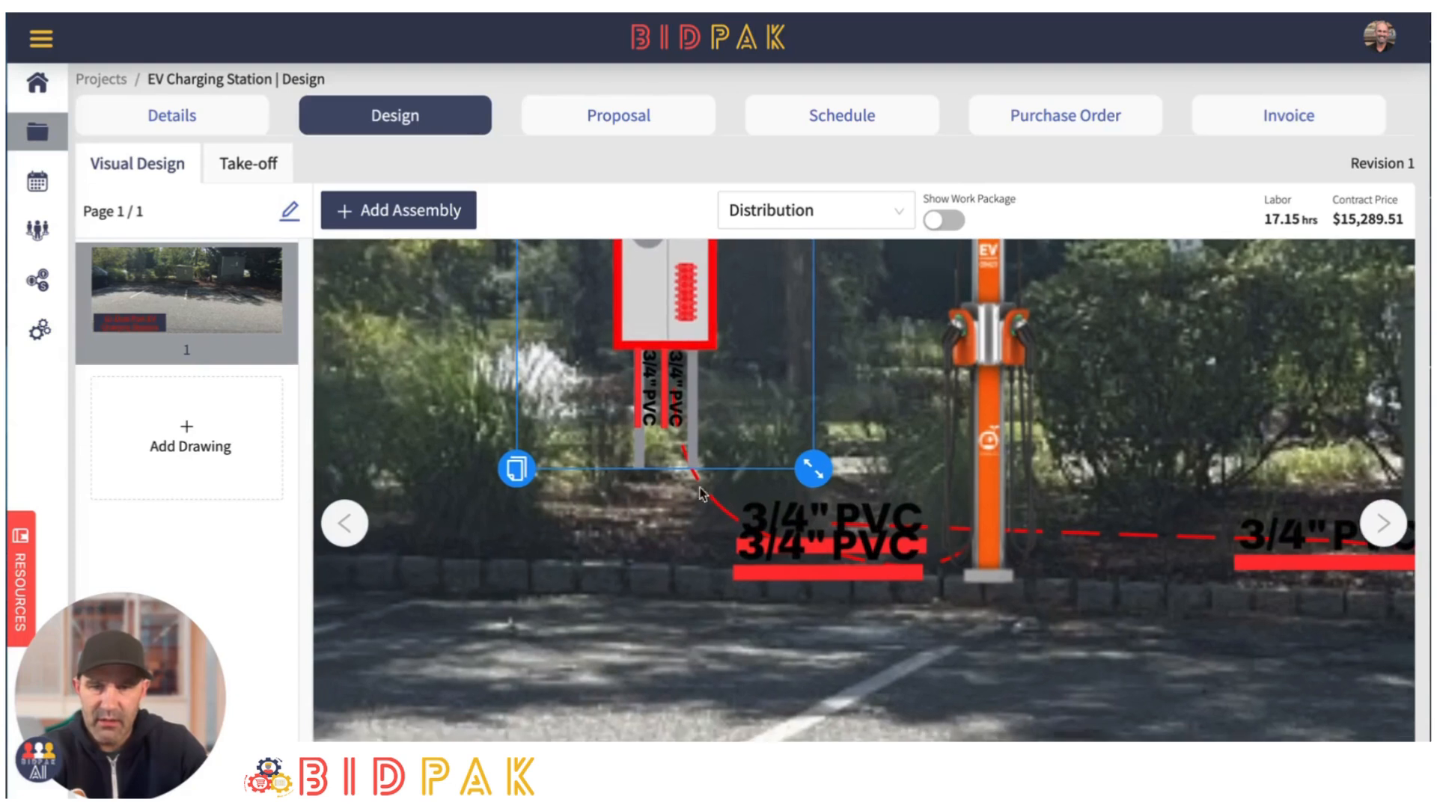
pyautogui.click(623, 378)
pyautogui.click(606, 348)
pyautogui.click(640, 414)
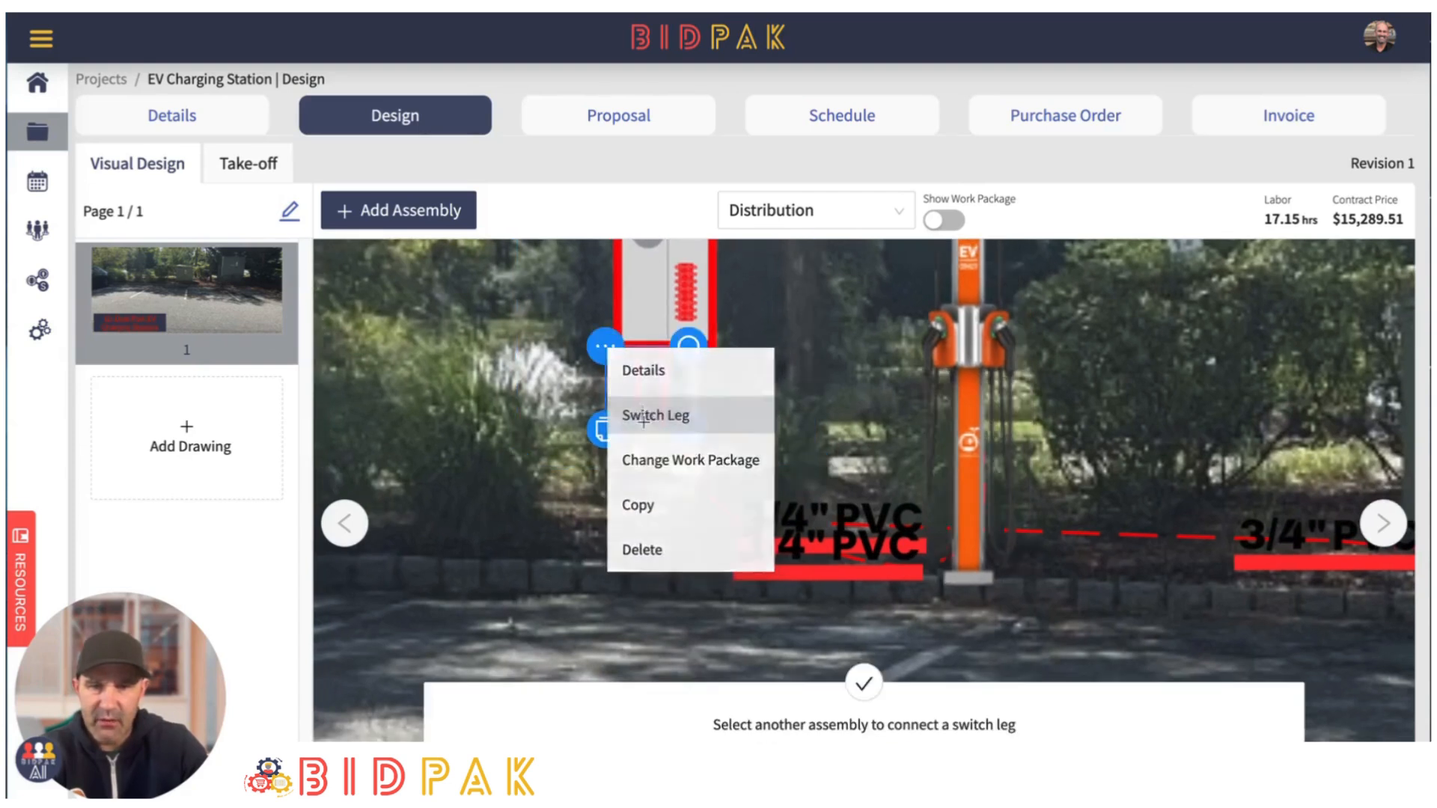
pyautogui.click(769, 583)
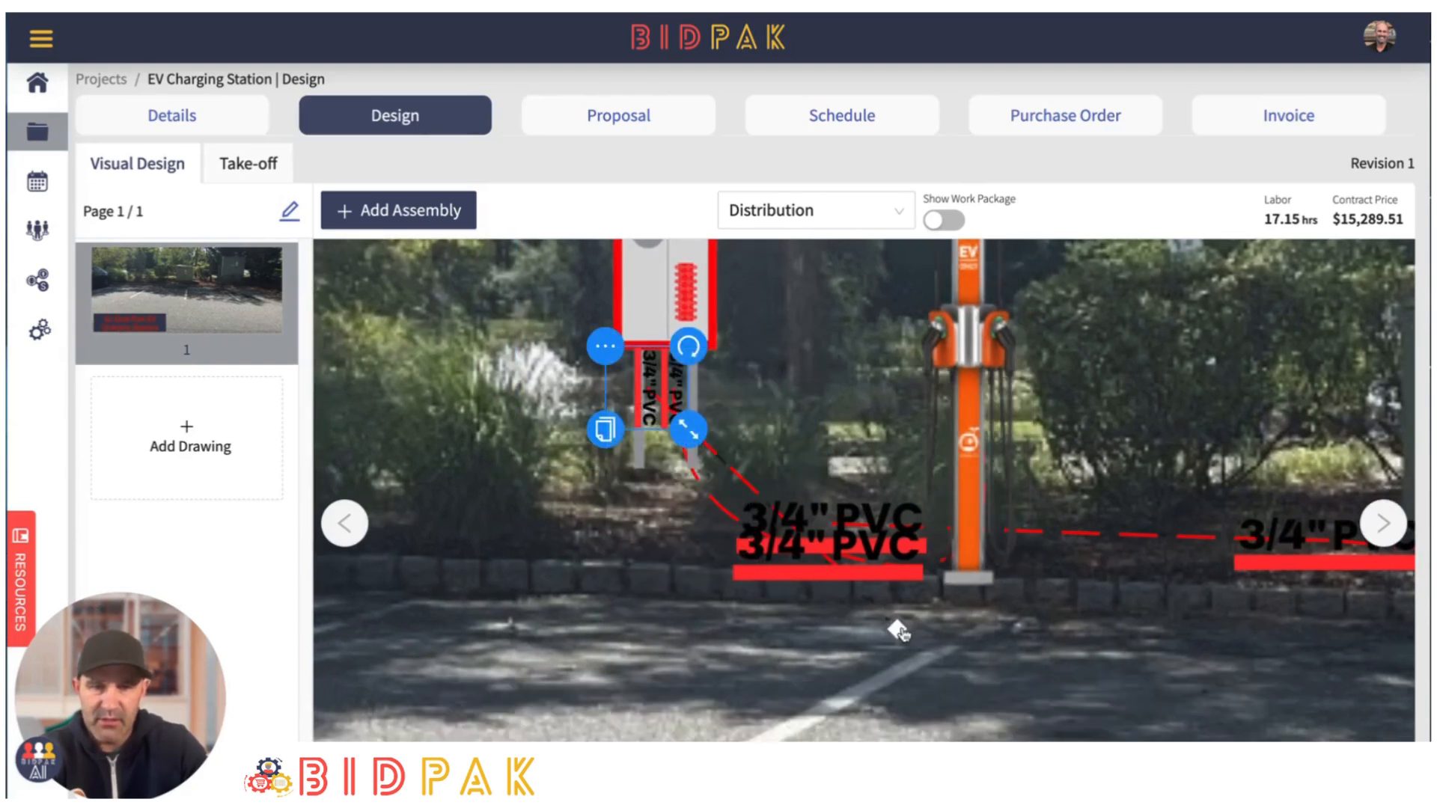
pyautogui.moveTo(898, 630); pyautogui.dragTo(596, 598)
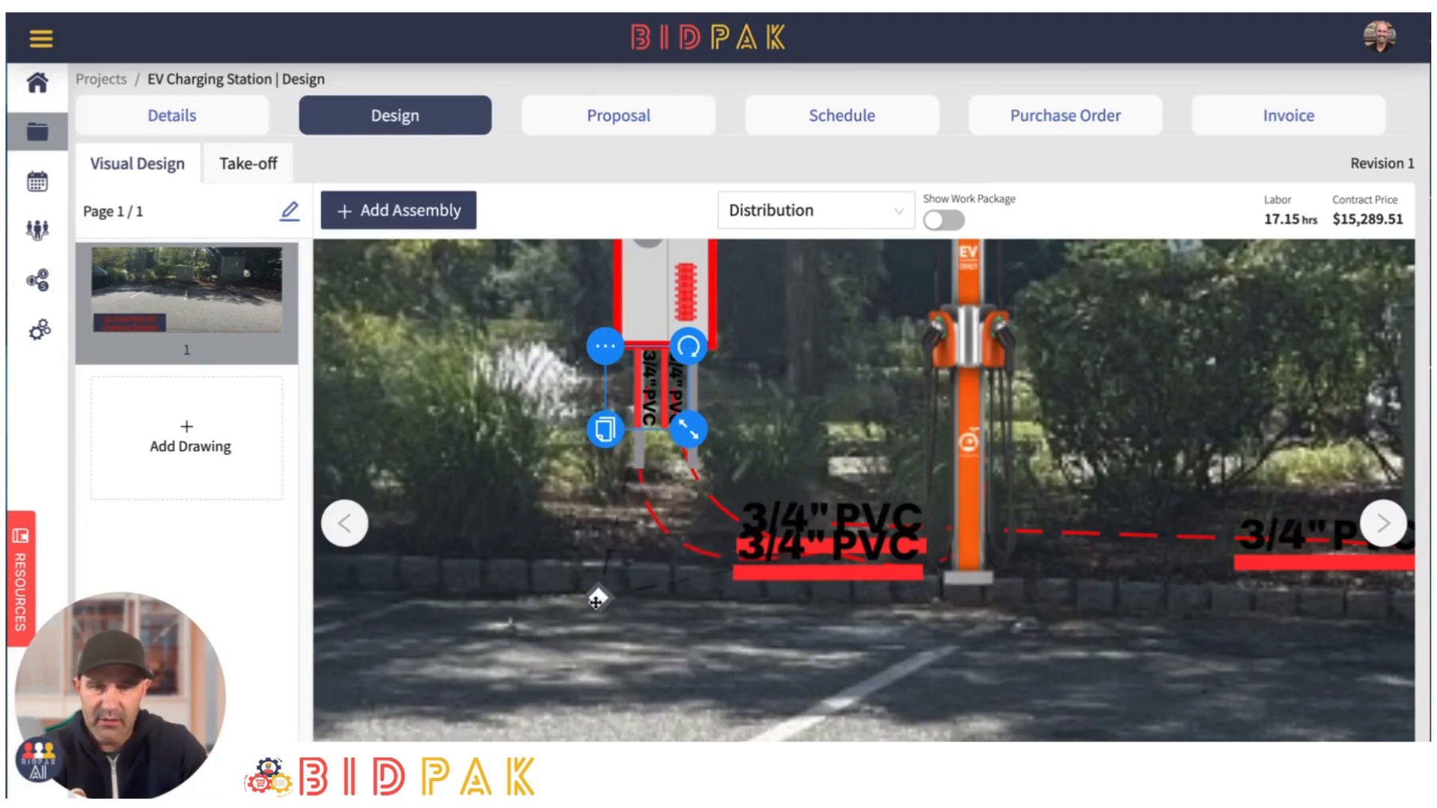
pyautogui.click(827, 456)
# - Check the project's contract price and inspect the meter breaker and charging station layout on the drawing
pyautogui.scroll(-5, 826, 360)
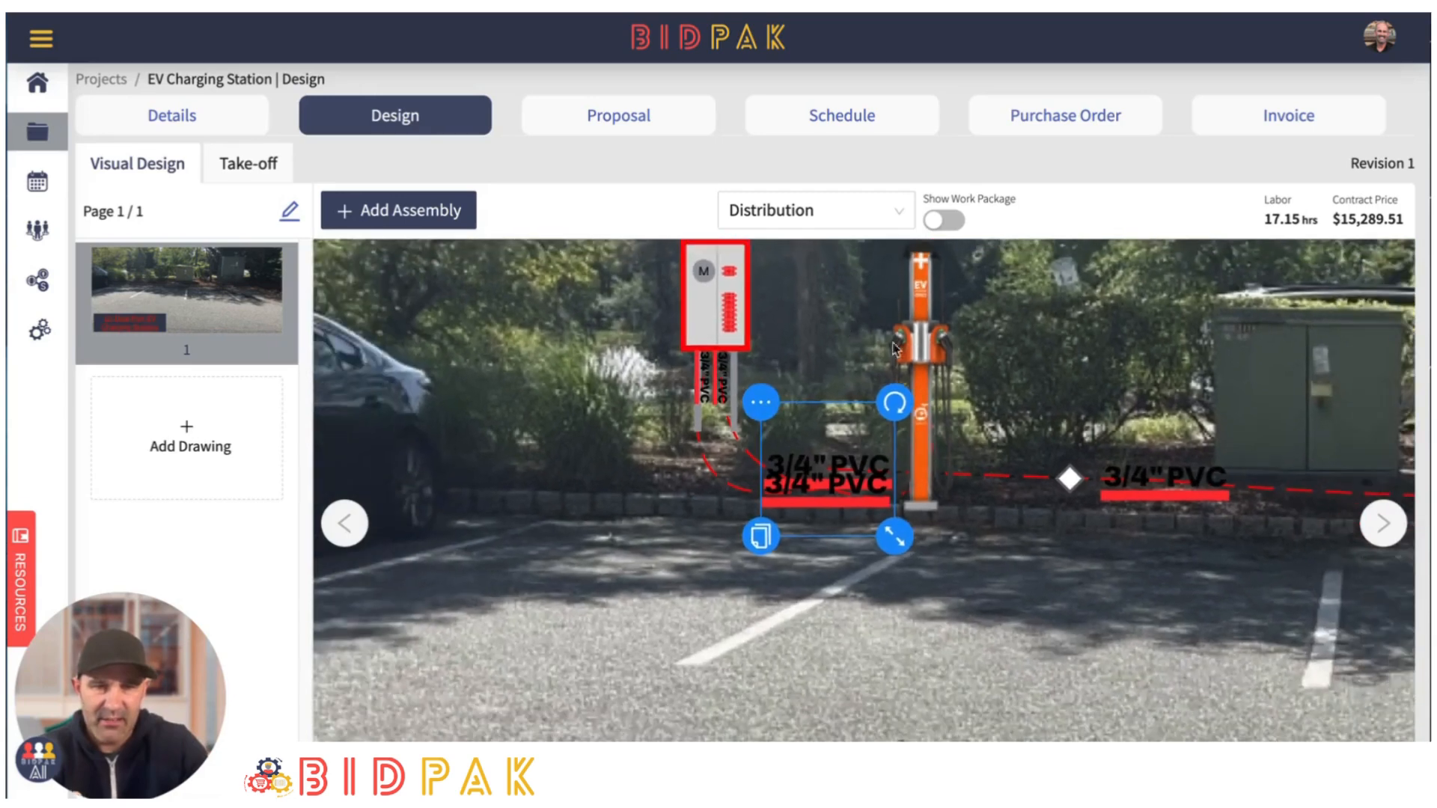
pyautogui.scroll(-3, 894, 349)
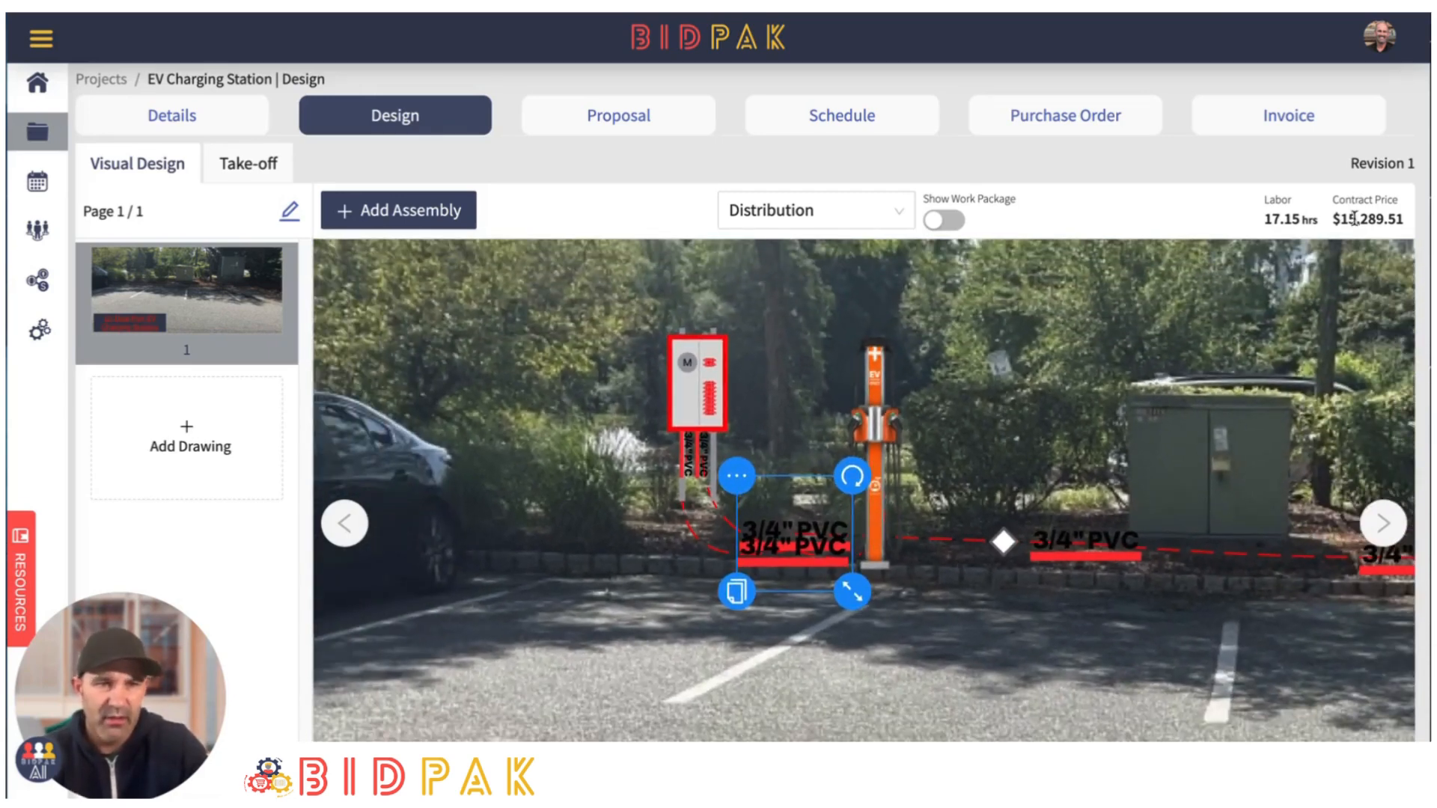
pyautogui.moveTo(1336, 218); pyautogui.dragTo(1408, 226)
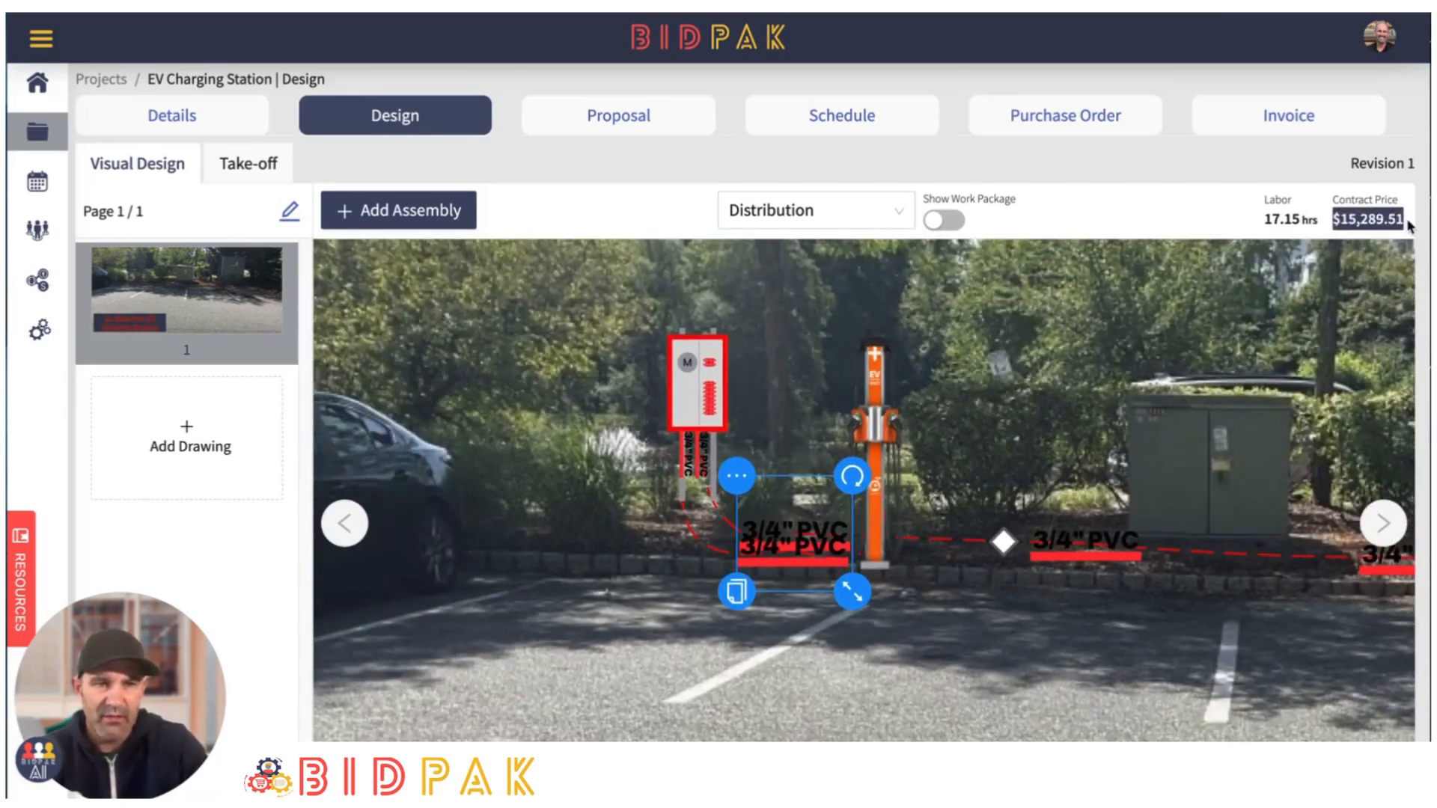
pyautogui.click(982, 324)
pyautogui.scroll(3, 815, 410)
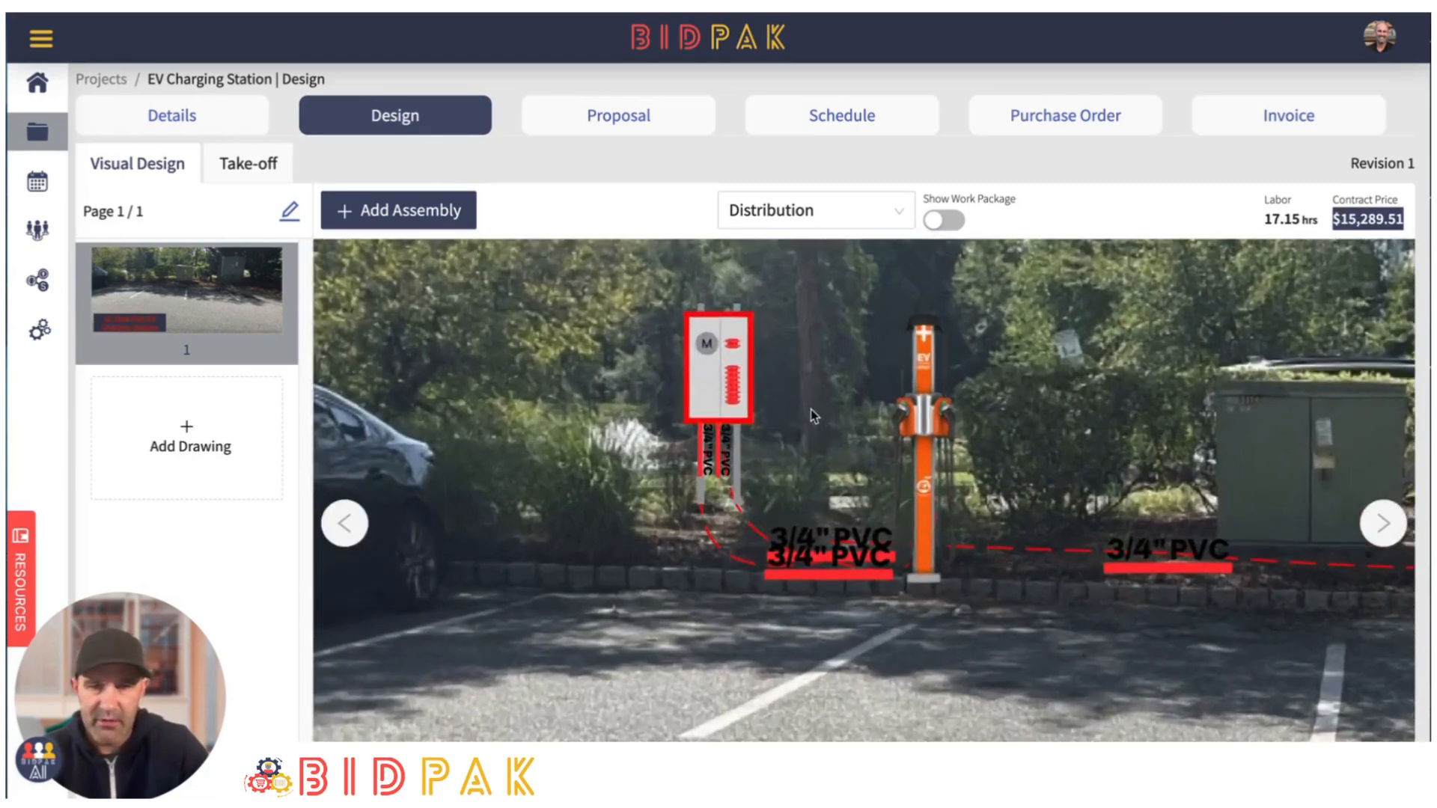
pyautogui.scroll(2, 812, 408)
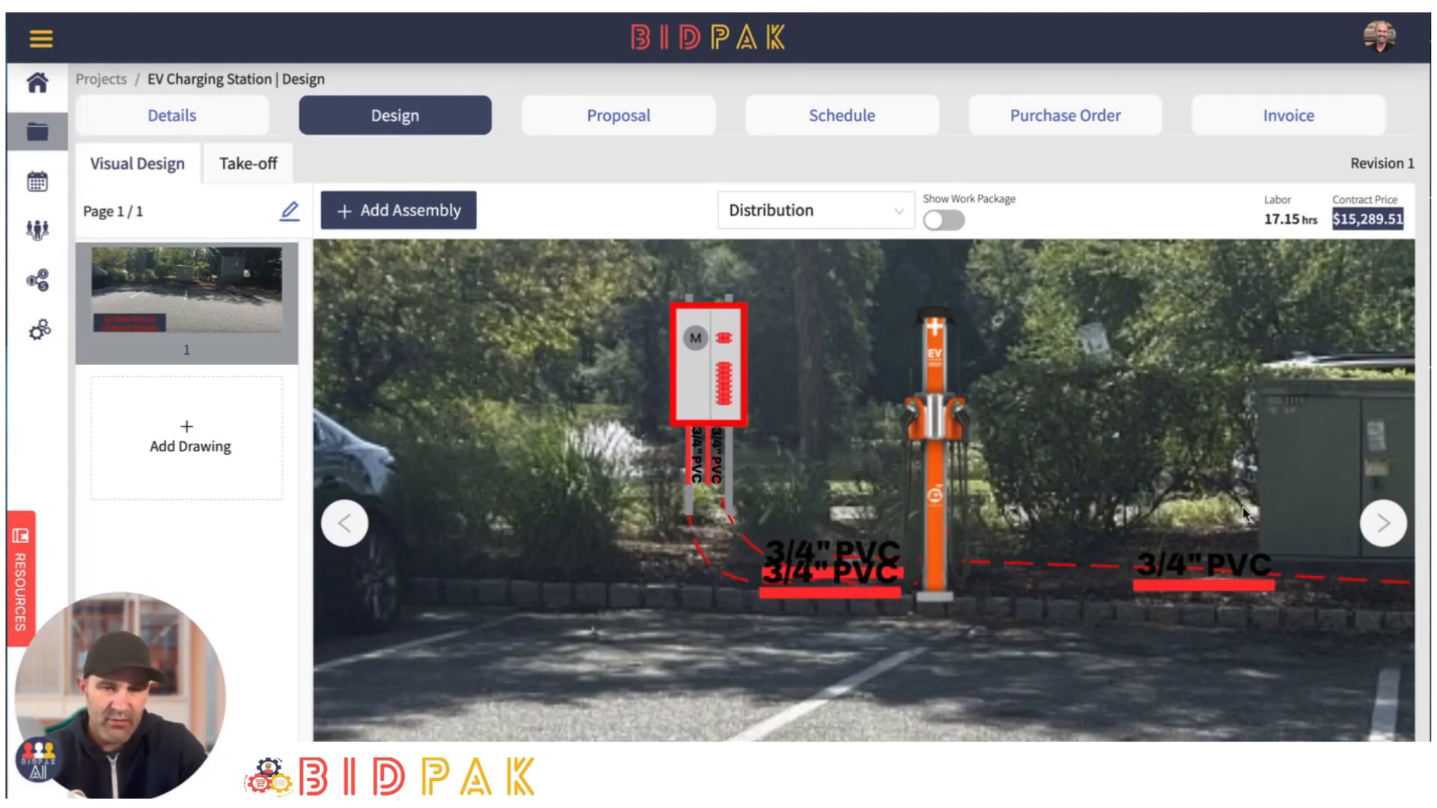
# - Add the "2" Schedule 40 PVC, 200 Amp, 120/240 Volts, CU" assembly vertically beneath the meter breaker, with a horizontal copy near the green cabinet
pyautogui.click(435, 215)
pyautogui.scroll(-1, 581, 469)
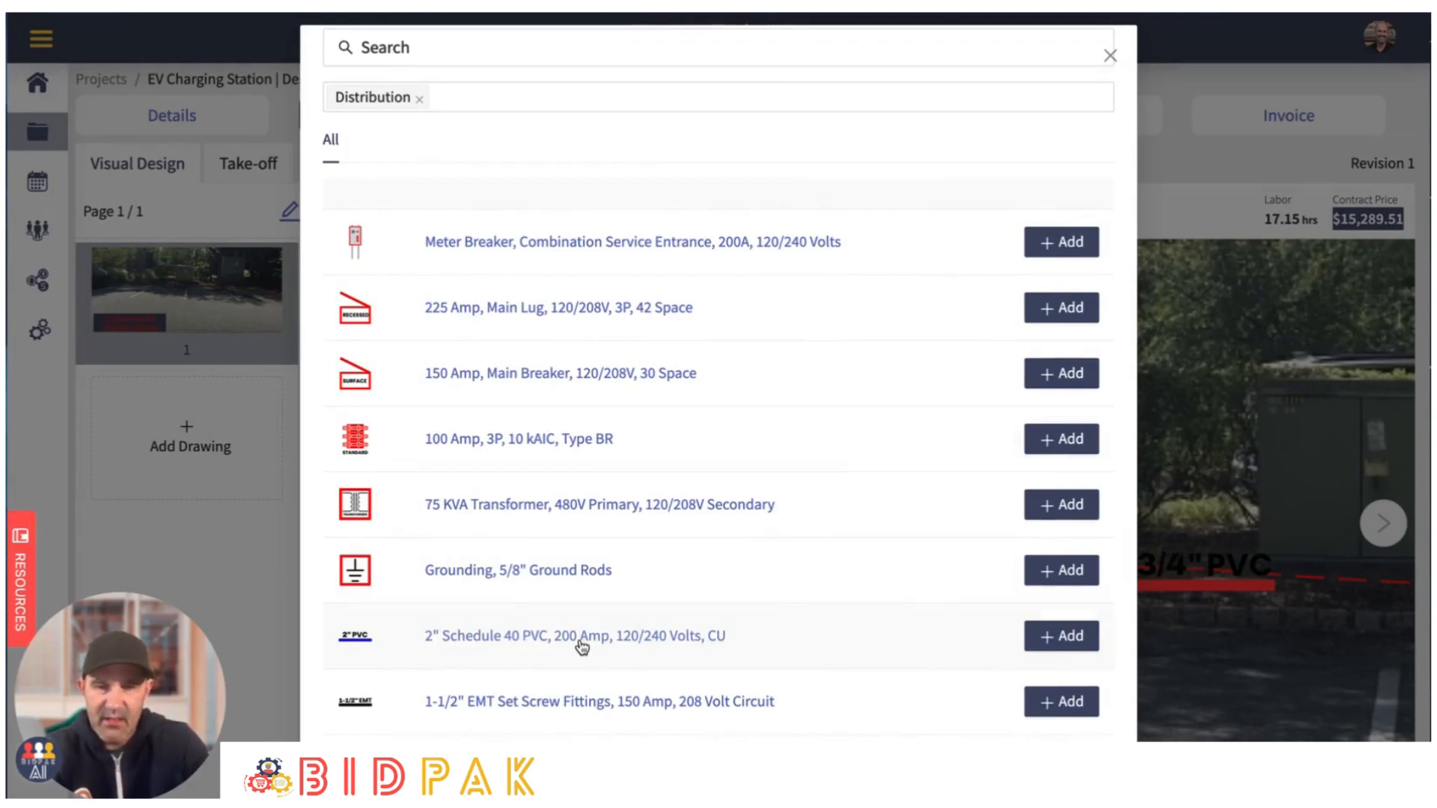
pyautogui.scroll(-1, 596, 640)
pyautogui.scroll(-3, 595, 637)
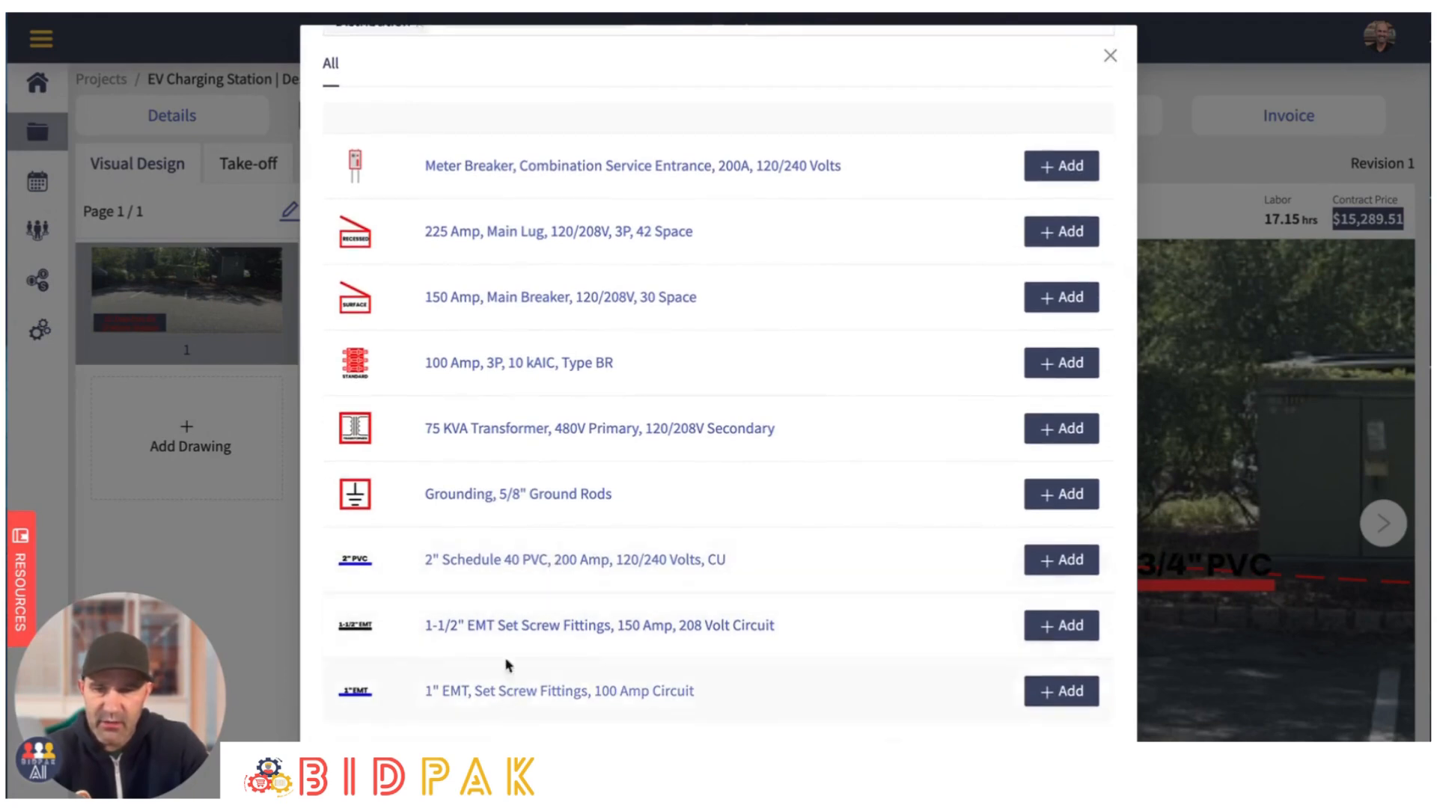
pyautogui.click(1066, 563)
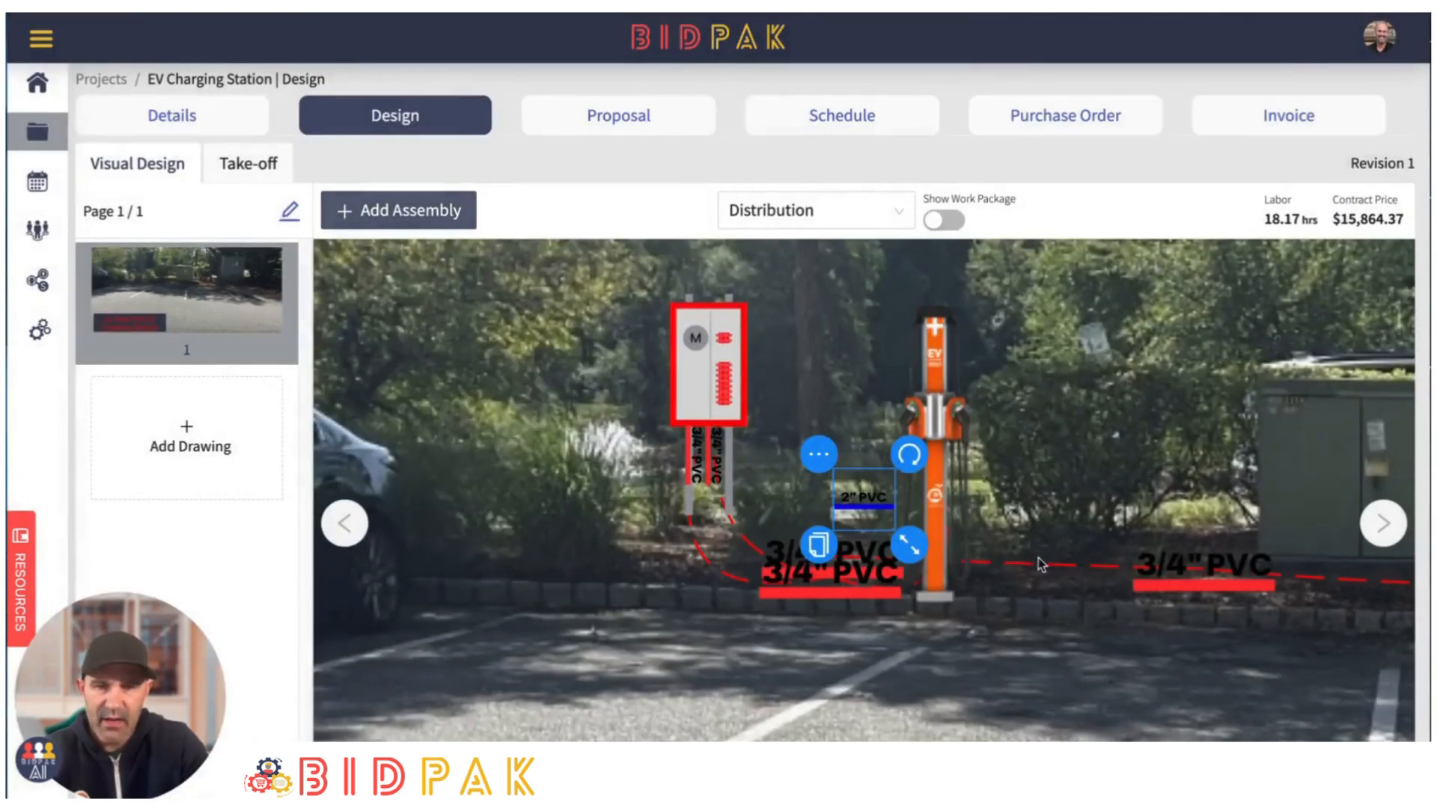
pyautogui.moveTo(853, 516); pyautogui.dragTo(769, 503)
pyautogui.moveTo(820, 455); pyautogui.dragTo(1229, 536)
# - Connect the horizontal 2" PVC to the vertical 2" PVC with a switch leg and adjust its curve
pyautogui.click(1178, 491)
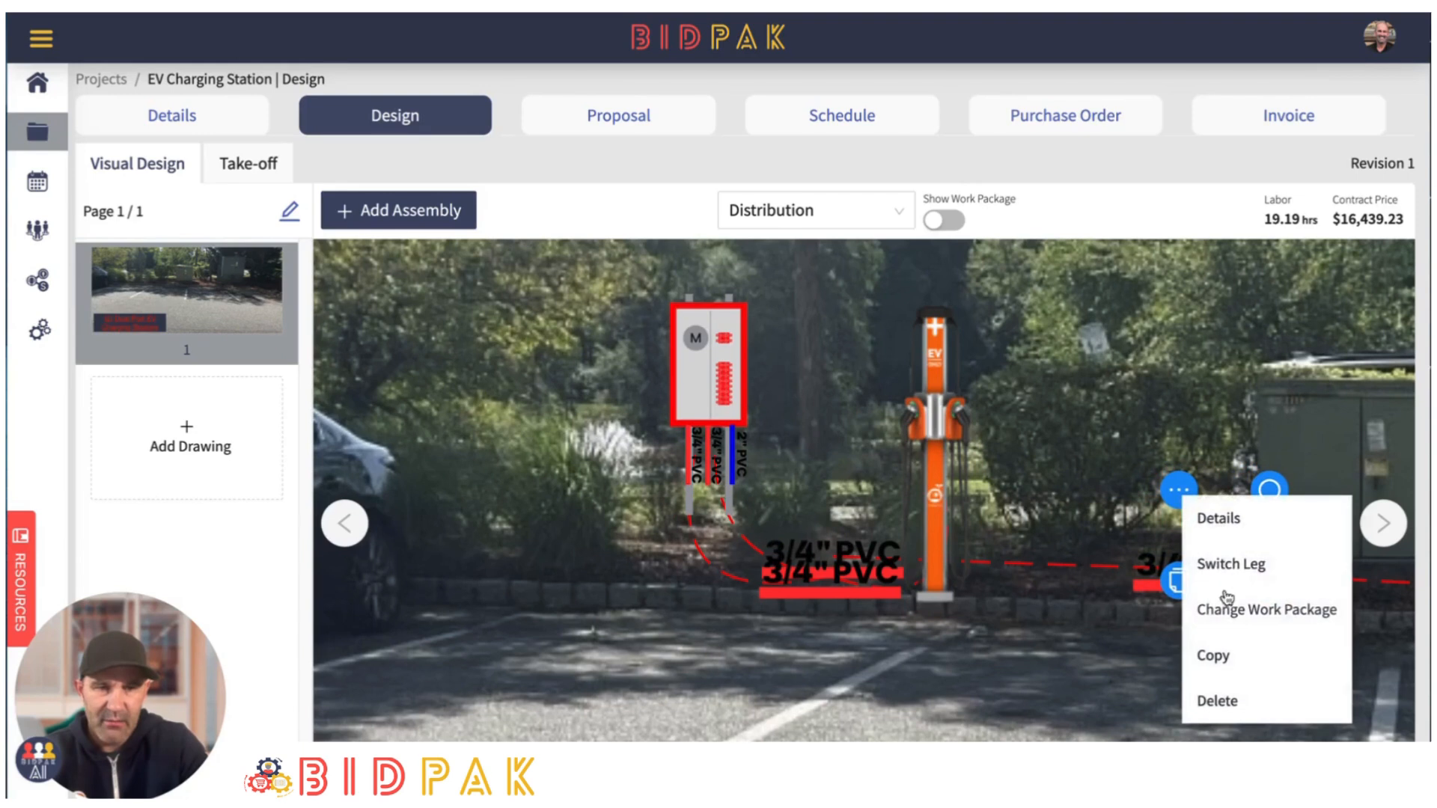
pyautogui.click(1227, 566)
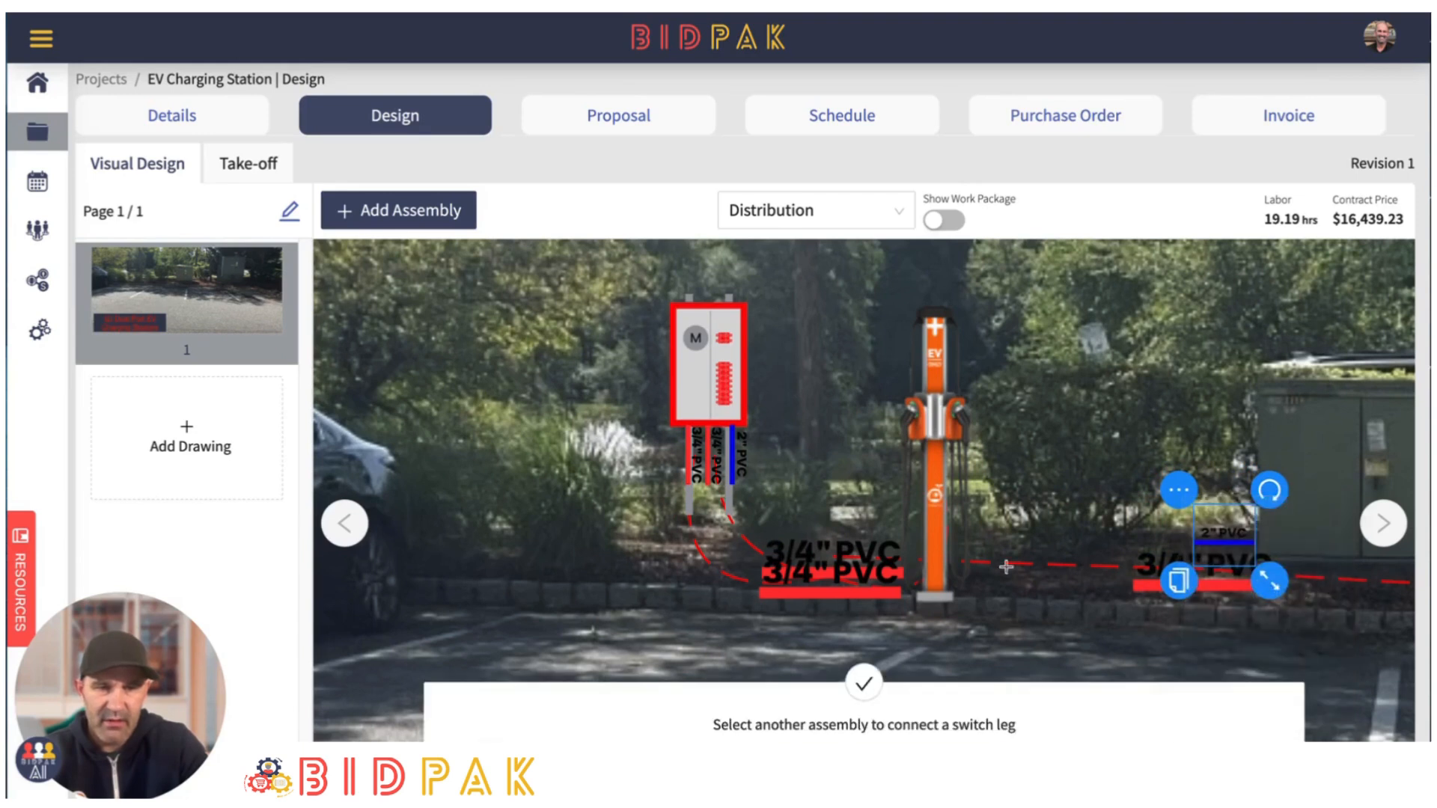
pyautogui.click(733, 464)
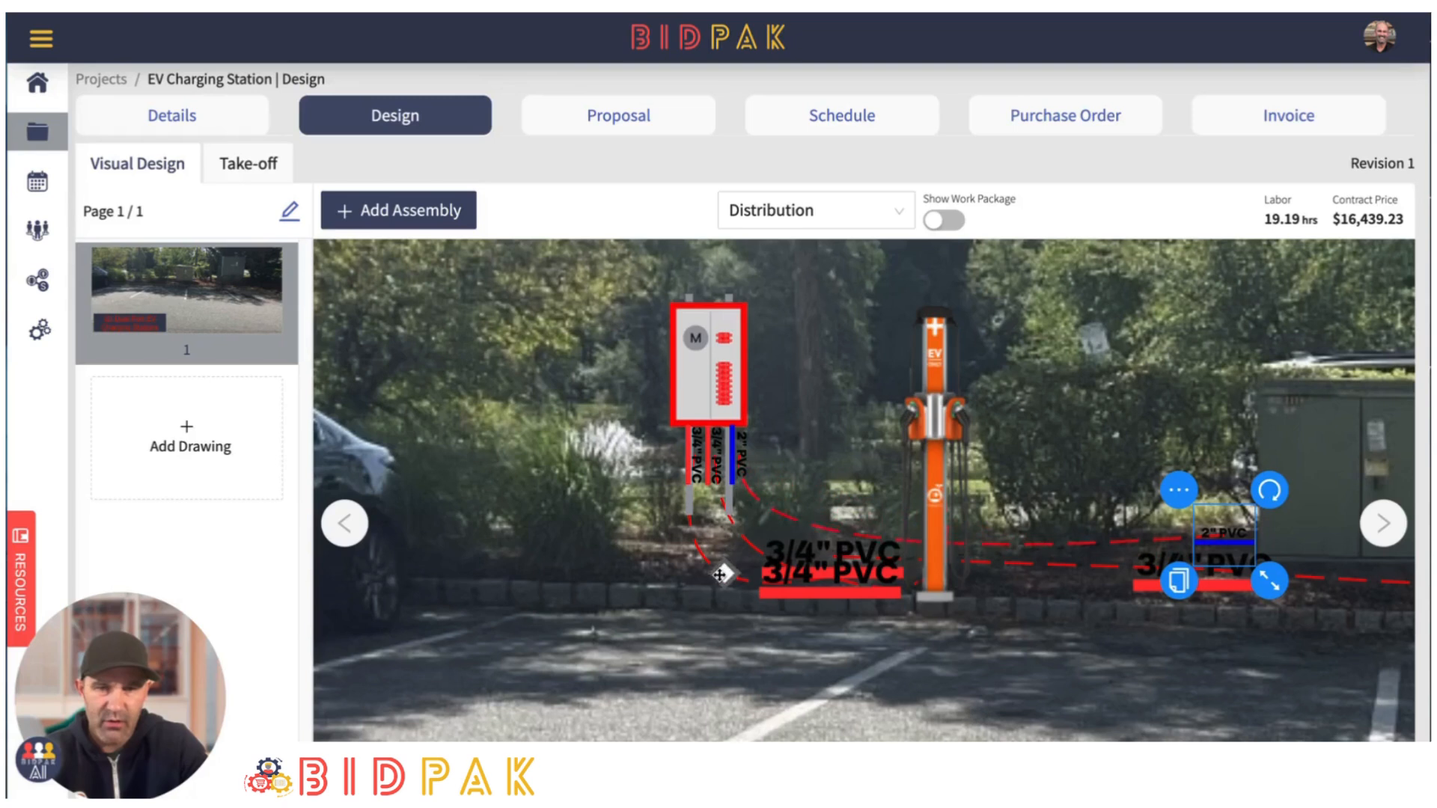
pyautogui.moveTo(720, 574)
pyautogui.mouseDown()
pyautogui.moveTo(709, 582)
pyautogui.moveTo(714, 567)
pyautogui.mouseUp()
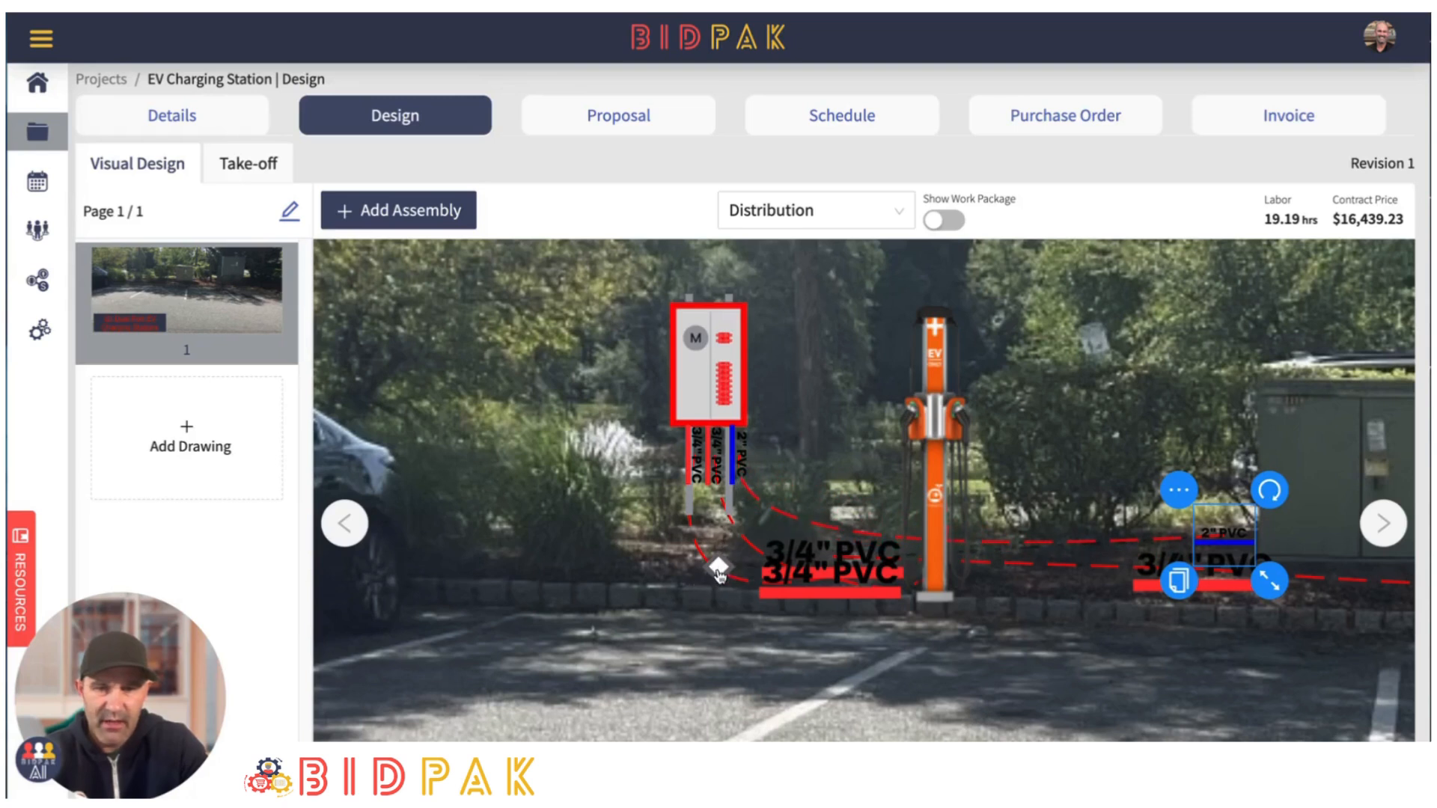
# - Recolor the switch leg between the two 2" PVC assemblies to blue
pyautogui.rightClick(718, 573)
pyautogui.click(750, 589)
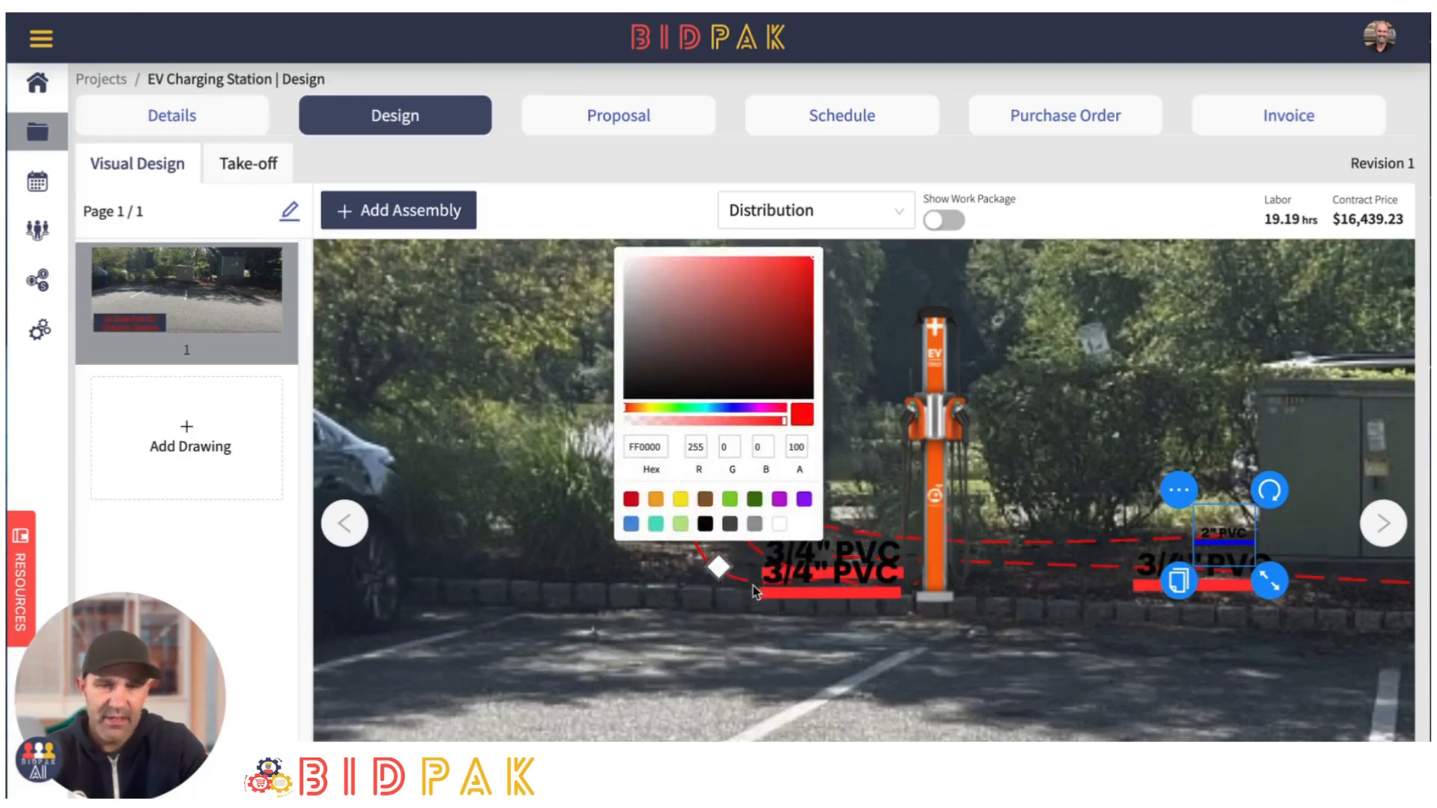
pyautogui.click(630, 523)
pyautogui.click(1003, 661)
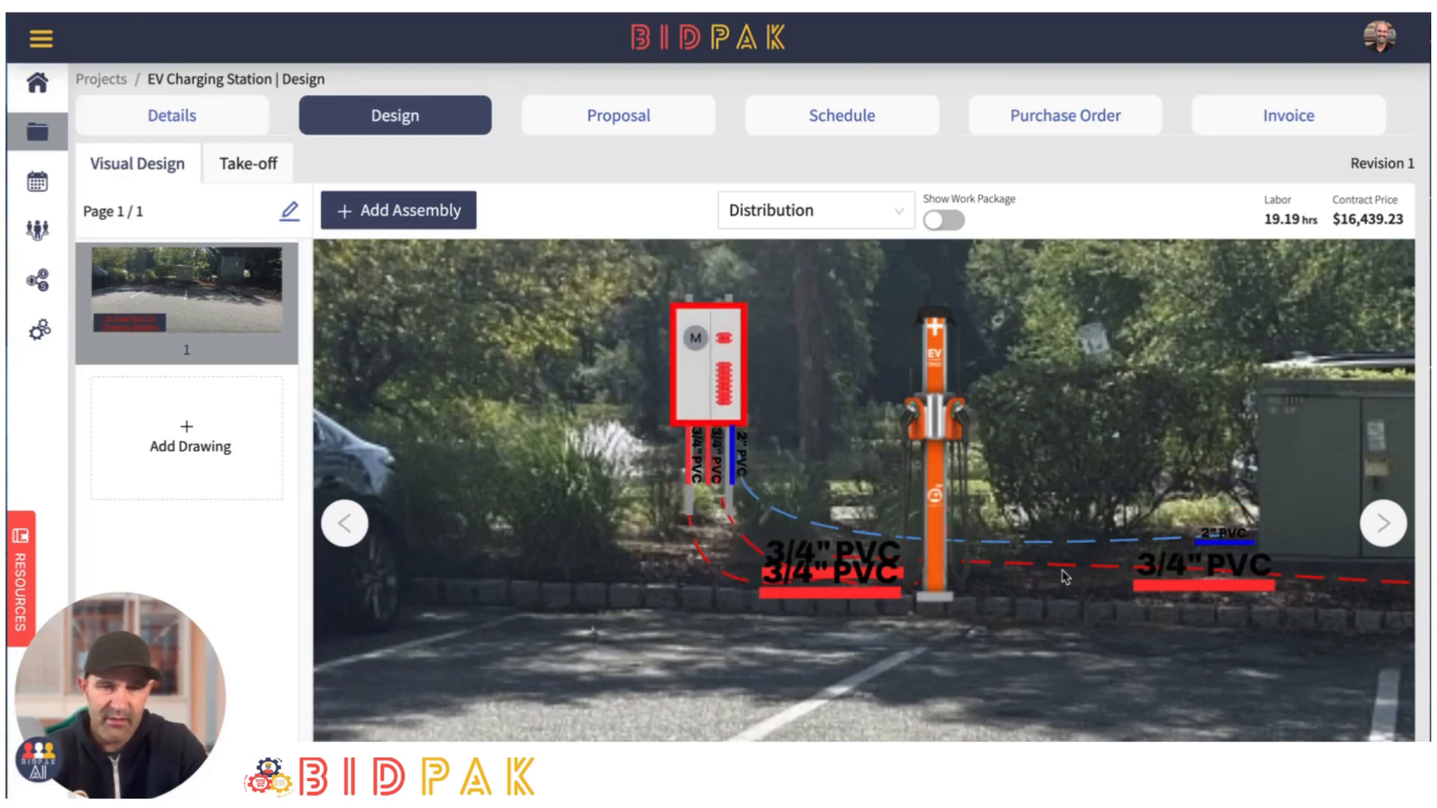
pyautogui.click(1222, 541)
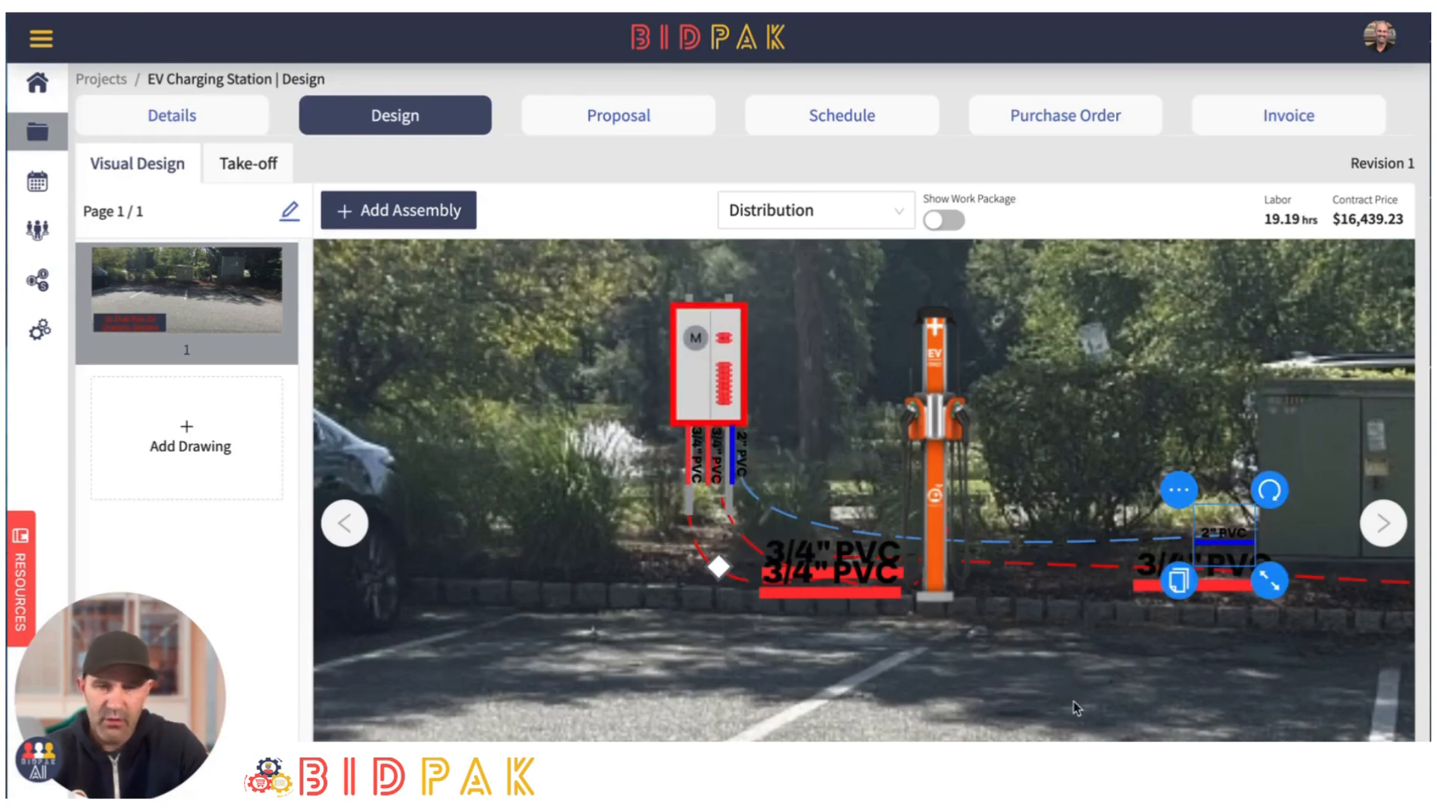
pyautogui.click(1073, 703)
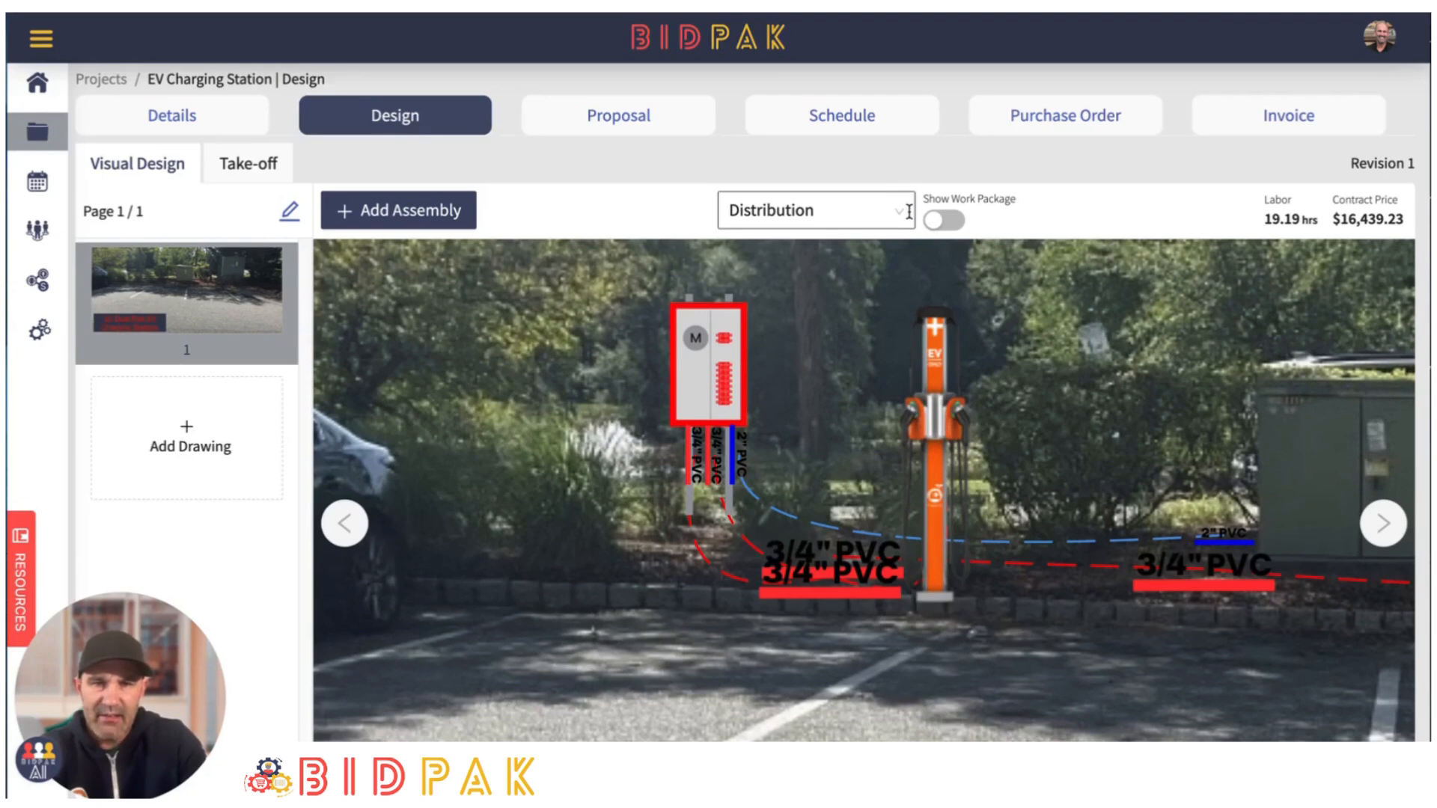
# - Add two "Grounding, 5/8" Ground Rods" assemblies in the planting bed, one near the meter breaker and one beside the parked car
pyautogui.click(408, 213)
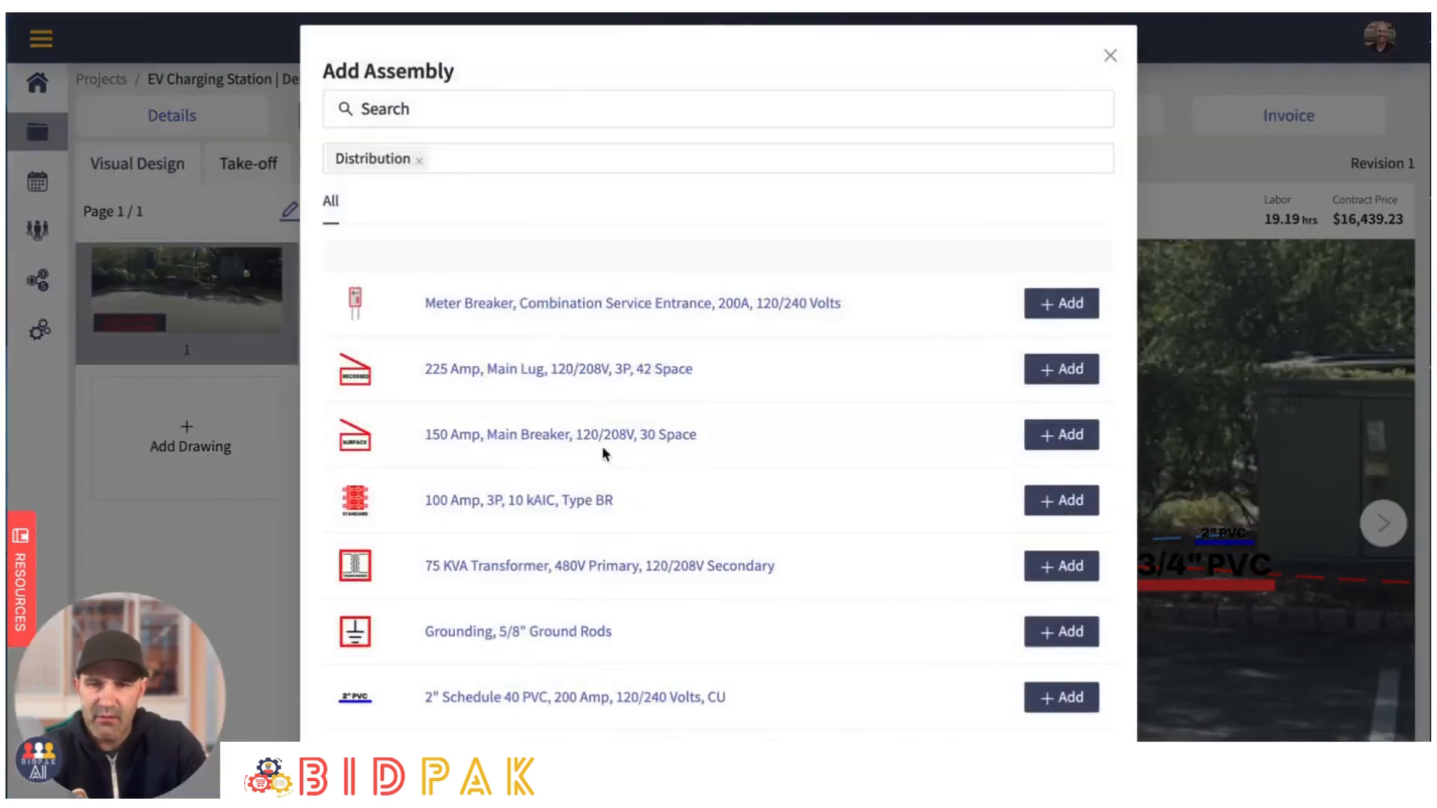
pyautogui.scroll(-2, 601, 446)
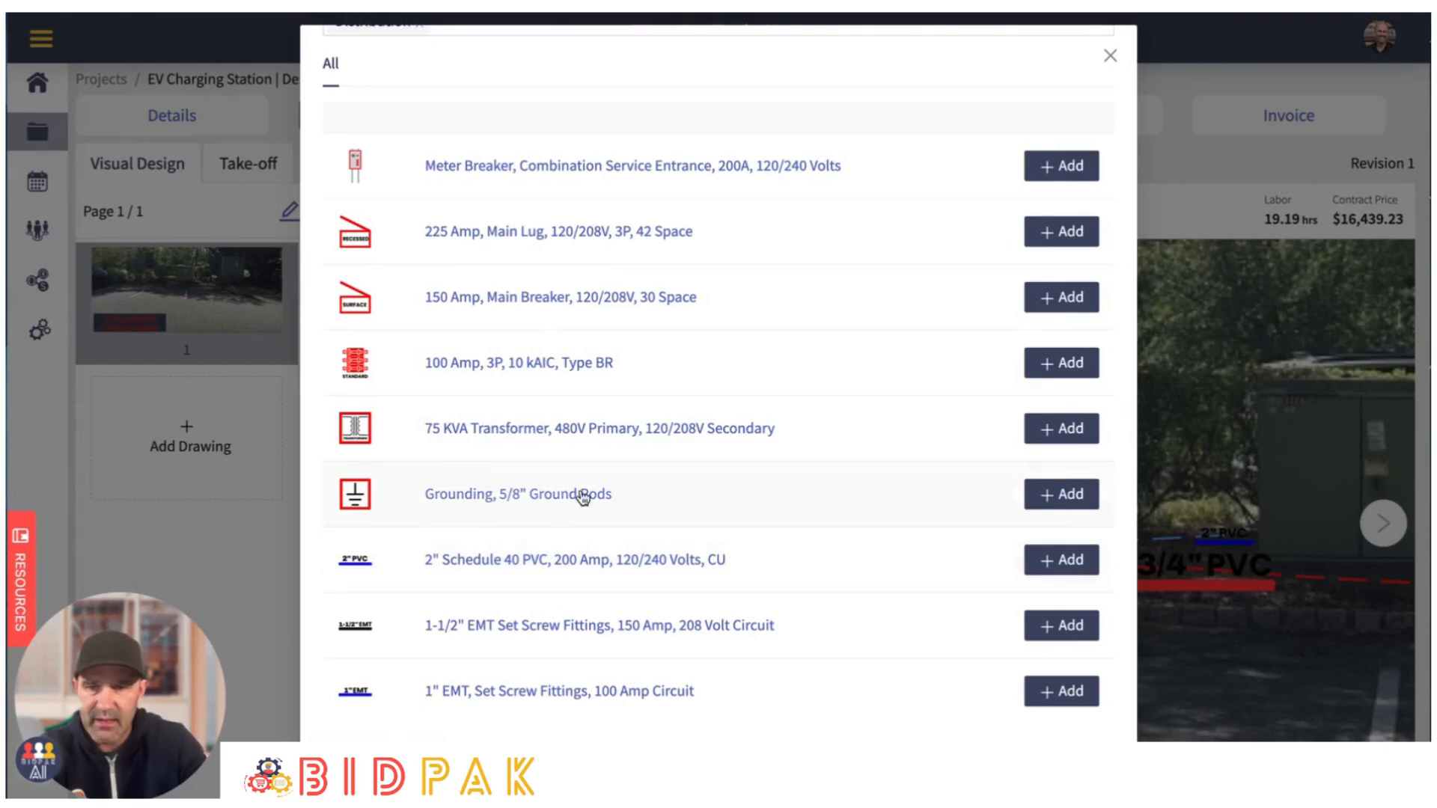
pyautogui.click(1051, 499)
pyautogui.moveTo(853, 512); pyautogui.dragTo(592, 519)
pyautogui.moveTo(648, 561); pyautogui.dragTo(445, 537)
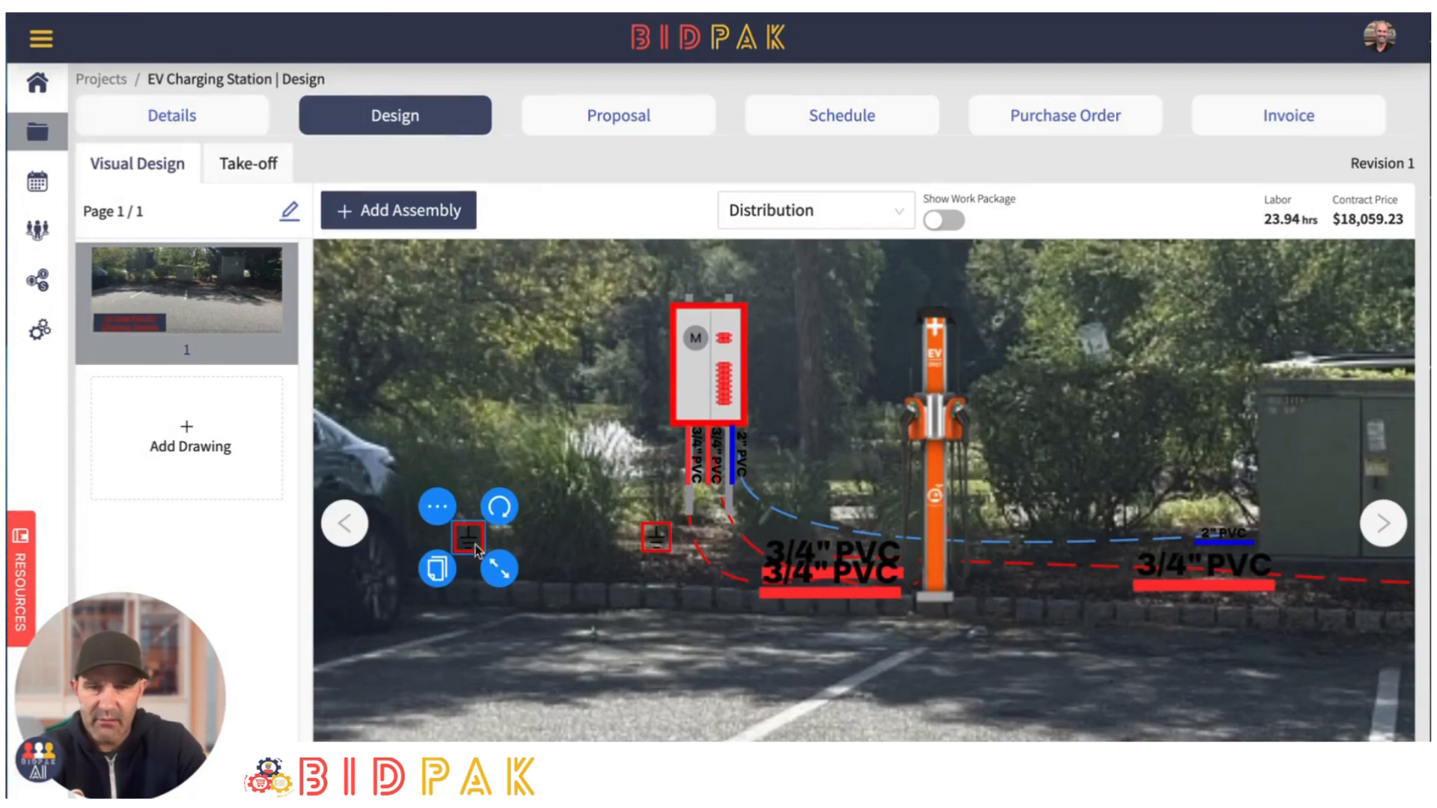
# - Connect the two ground rod assemblies with a switch leg
pyautogui.click(667, 543)
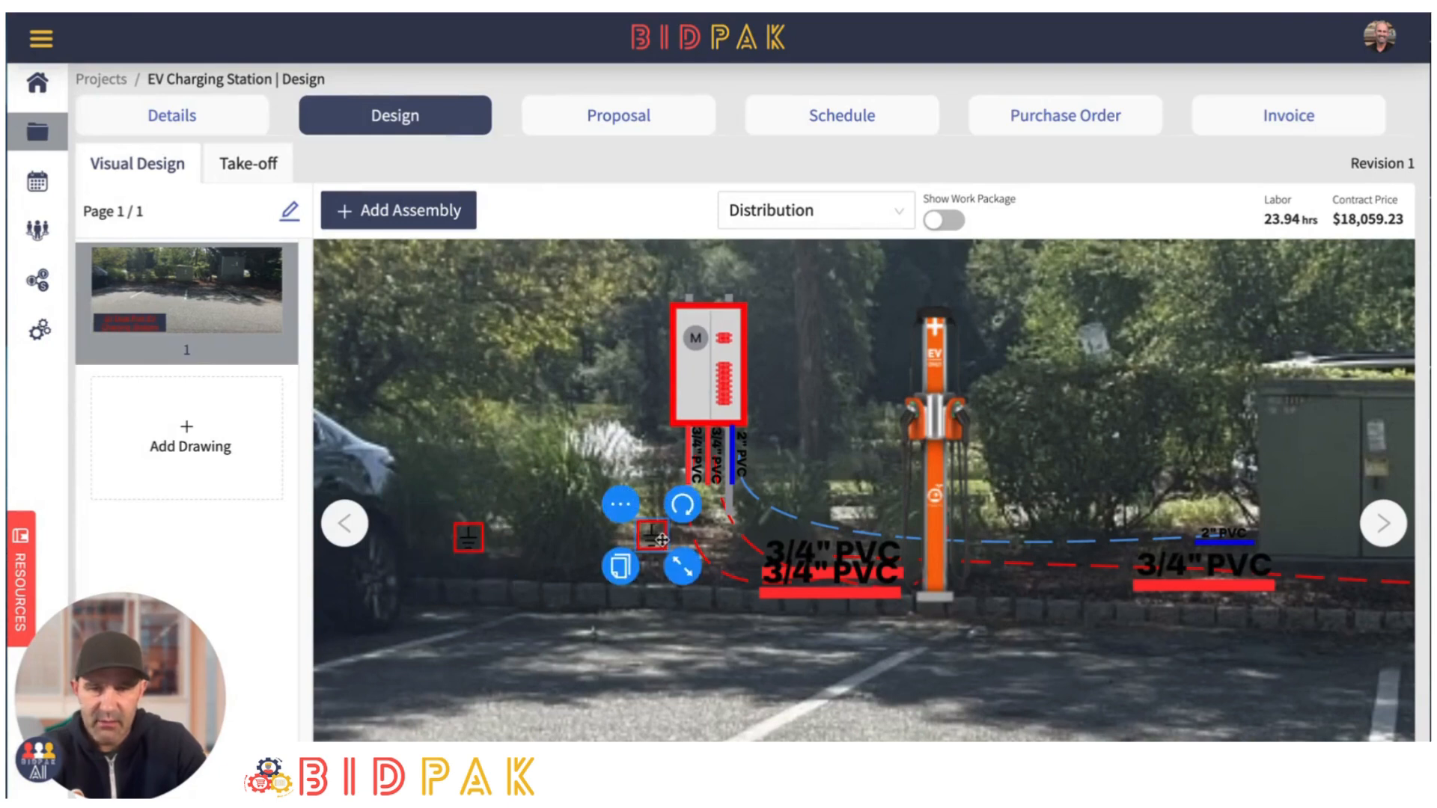
pyautogui.click(621, 505)
pyautogui.click(662, 569)
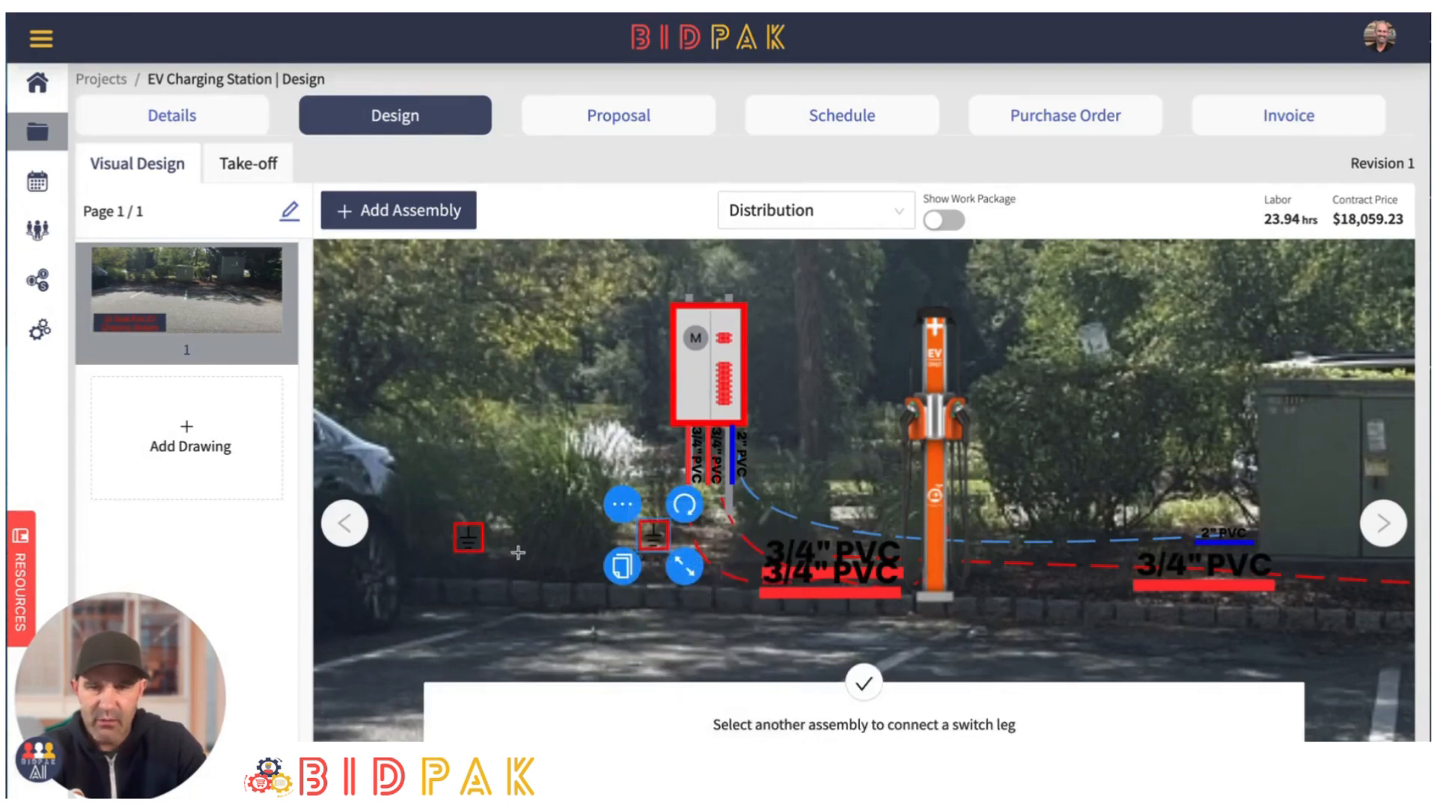
pyautogui.click(468, 538)
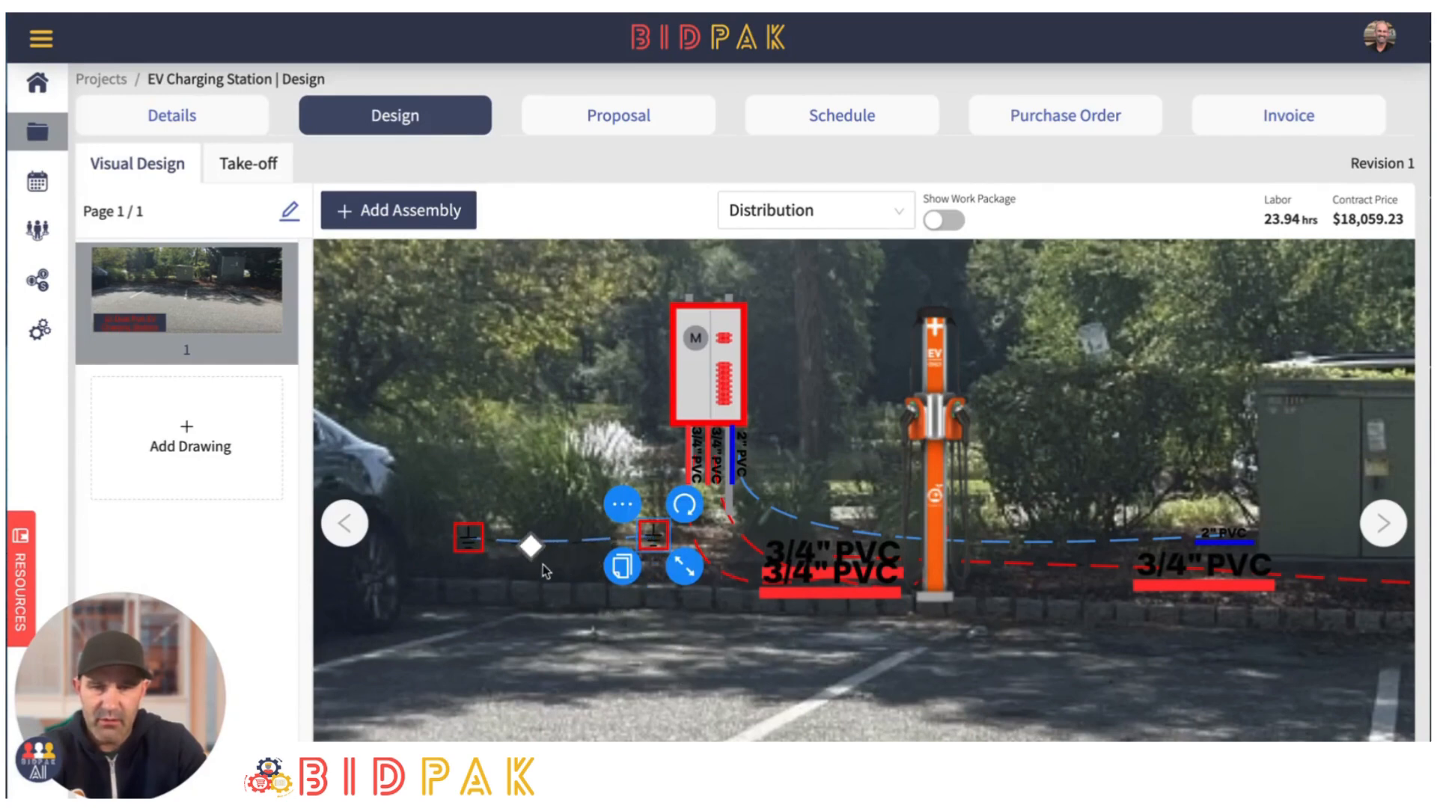
# - Recolor the switch leg between the ground rods to dark green (417505)
pyautogui.click(532, 552)
pyautogui.click(566, 564)
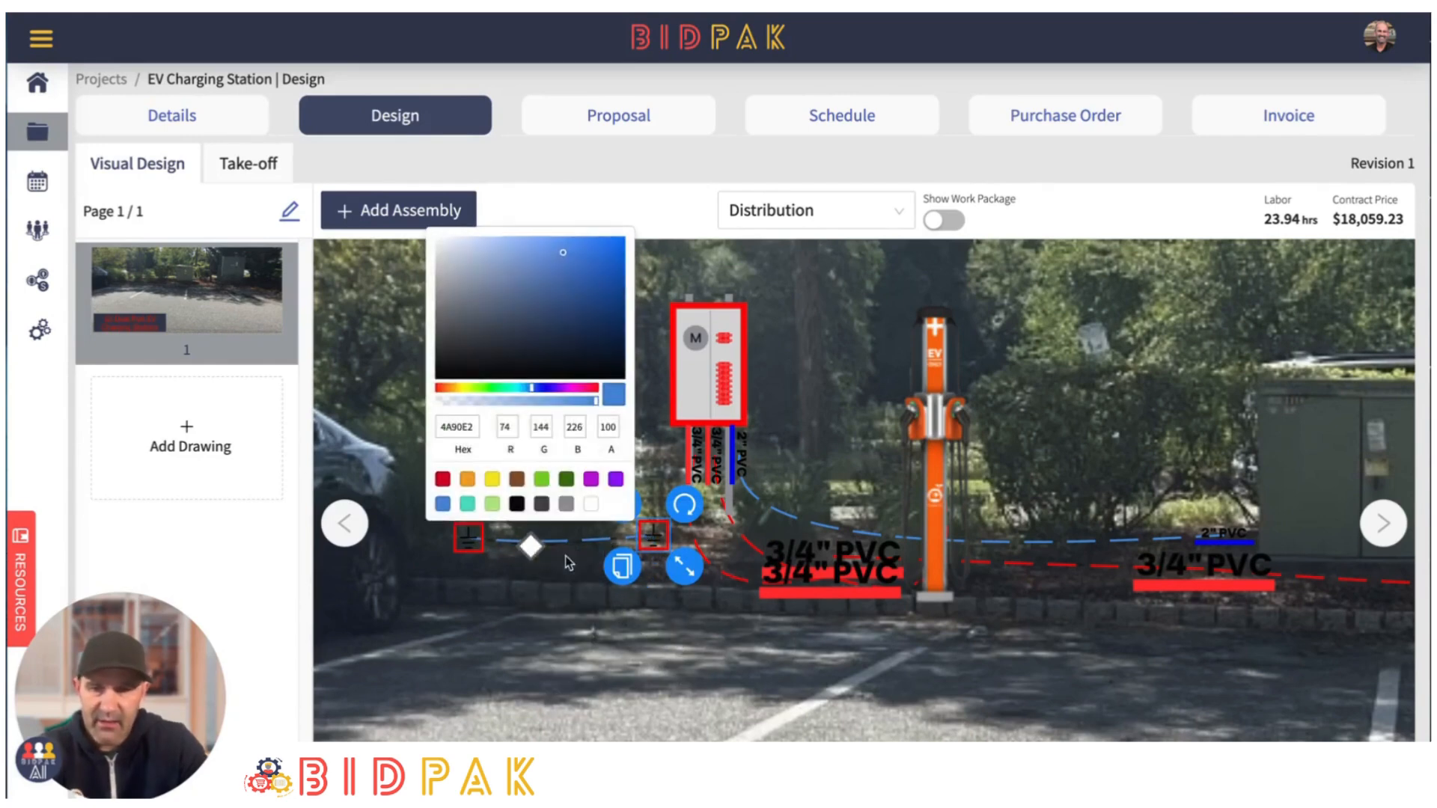
pyautogui.click(568, 481)
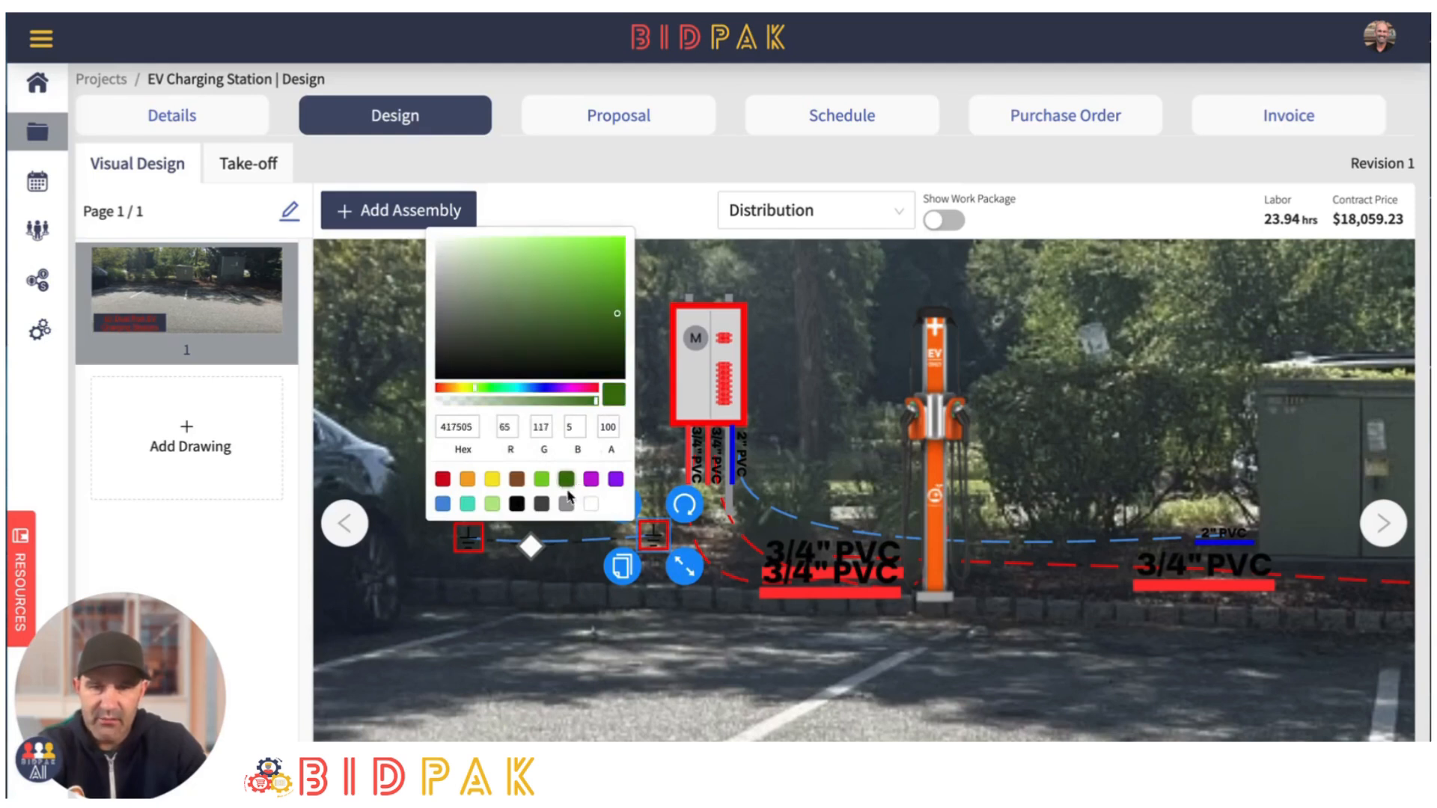
pyautogui.click(611, 645)
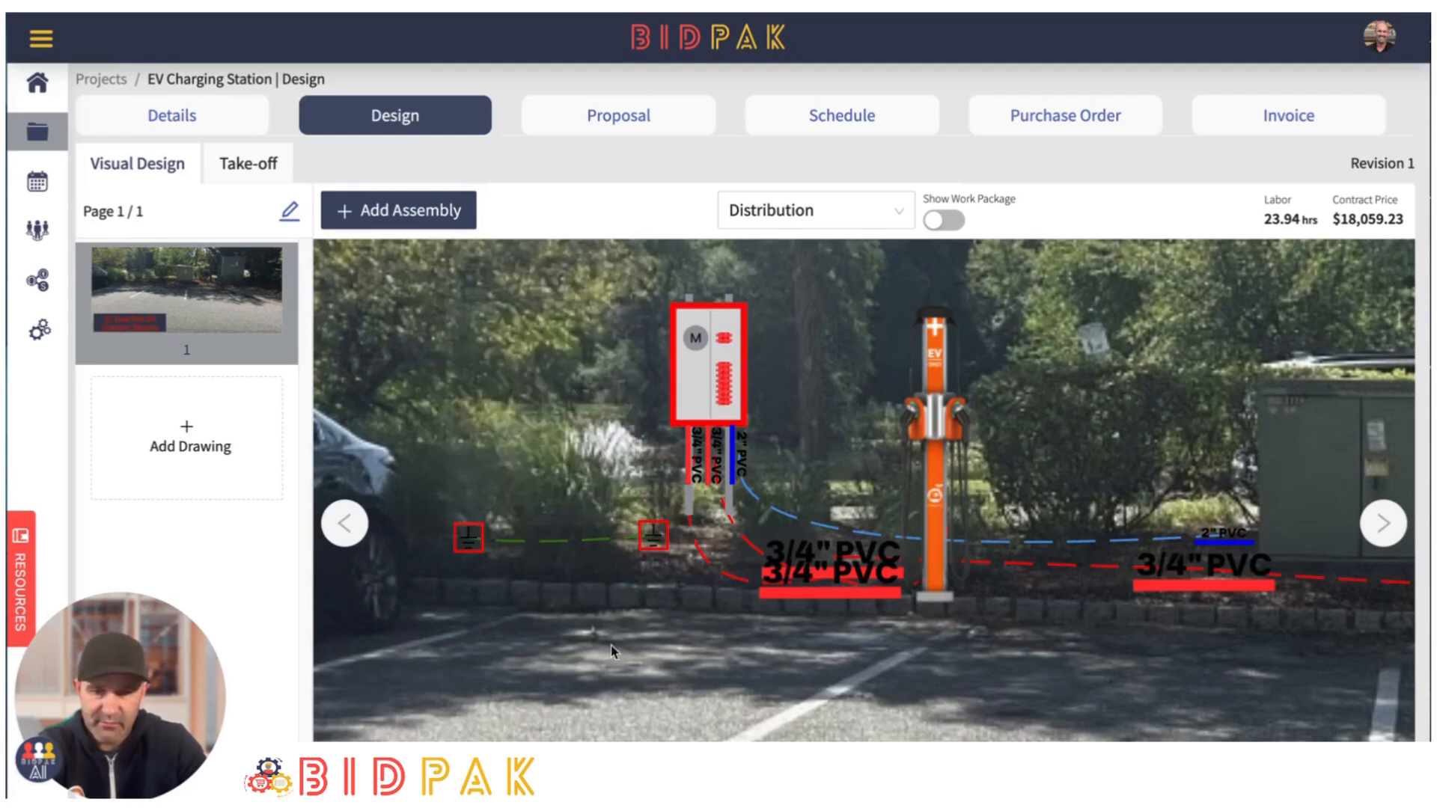
# - Nudge the meter breaker assembly slightly toward the parked car and shift the far charger pedestal slightly toward the first charger
pyautogui.click(657, 542)
pyautogui.click(788, 428)
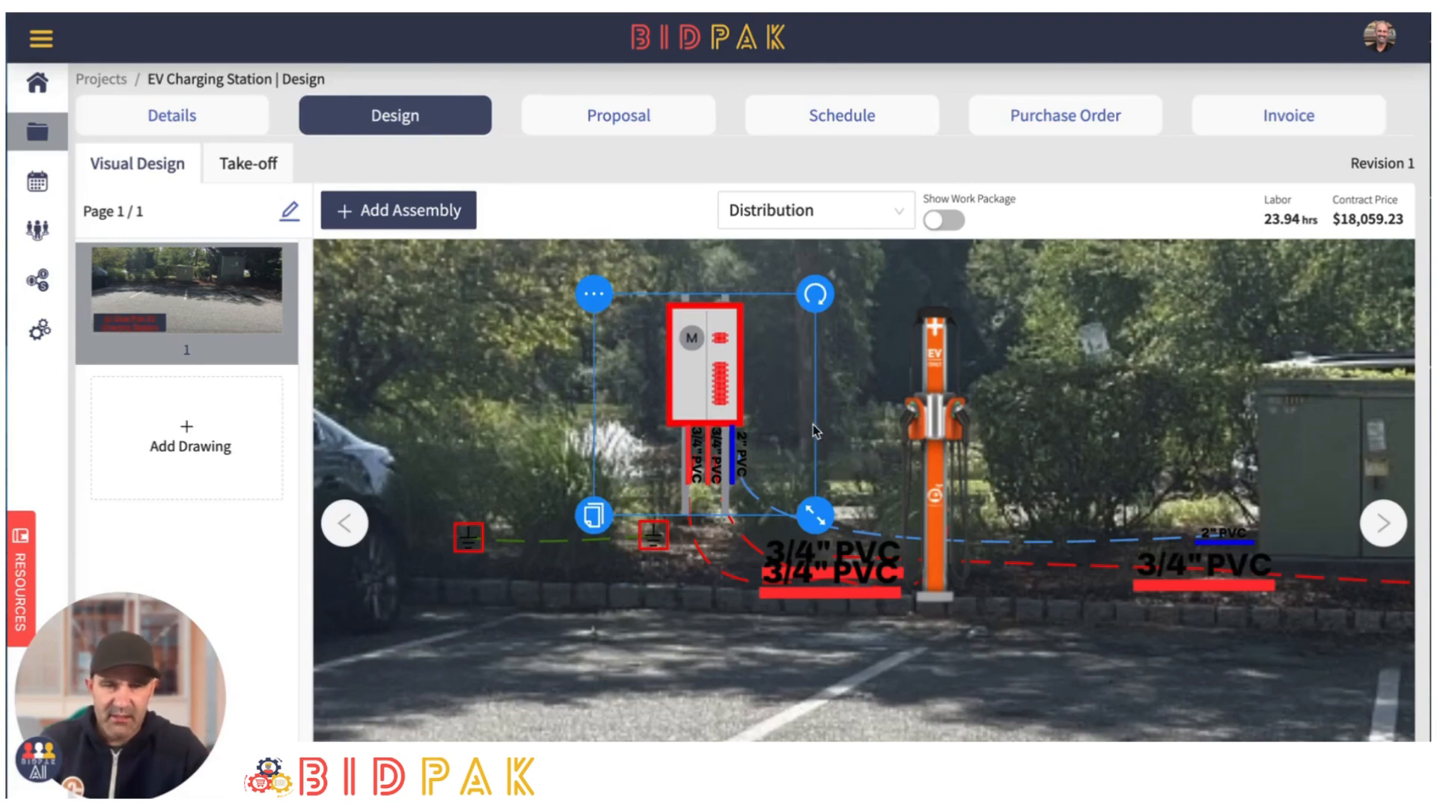
pyautogui.click(862, 396)
pyautogui.scroll(-5, 862, 396)
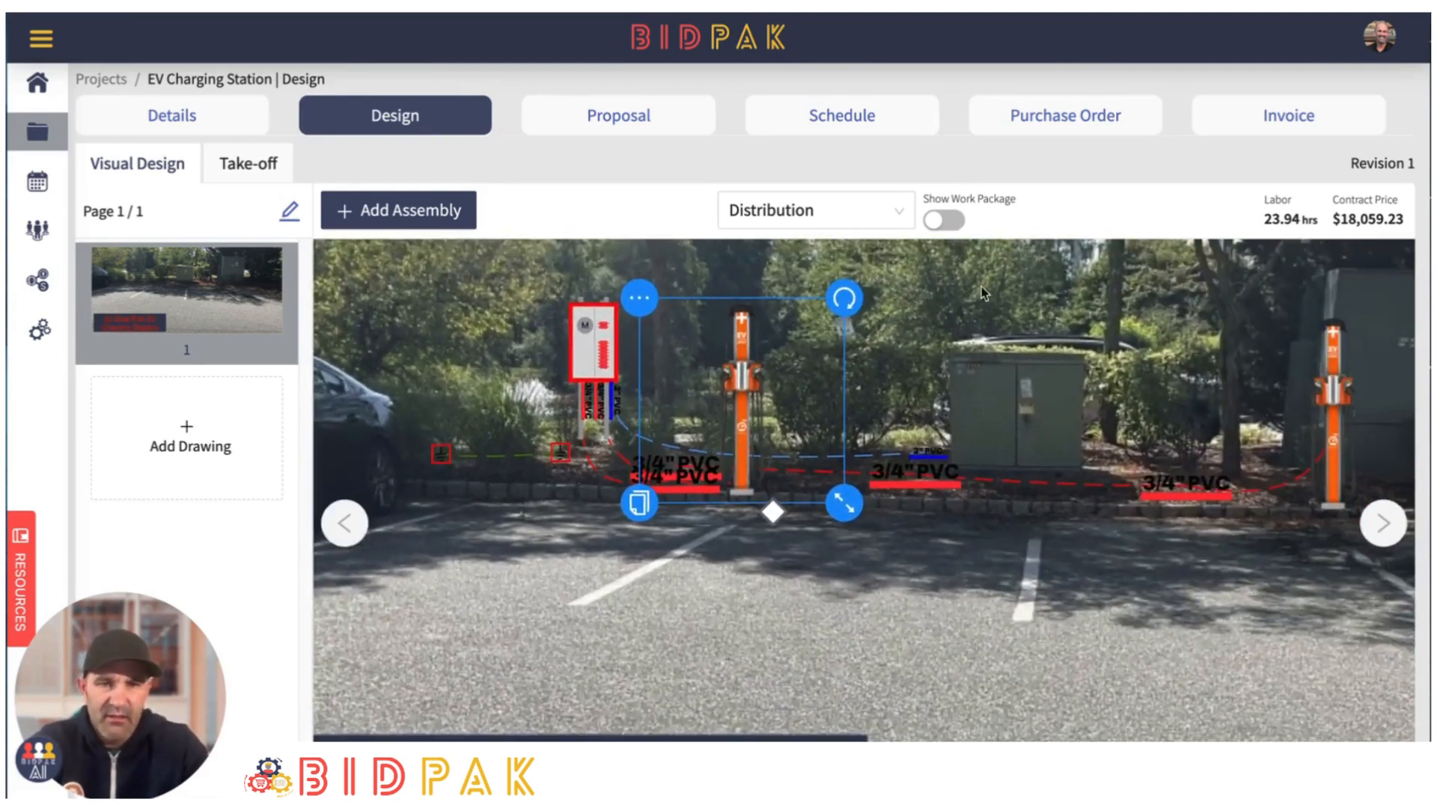
pyautogui.scroll(-1, 983, 290)
pyautogui.moveTo(1019, 280); pyautogui.dragTo(1000, 389)
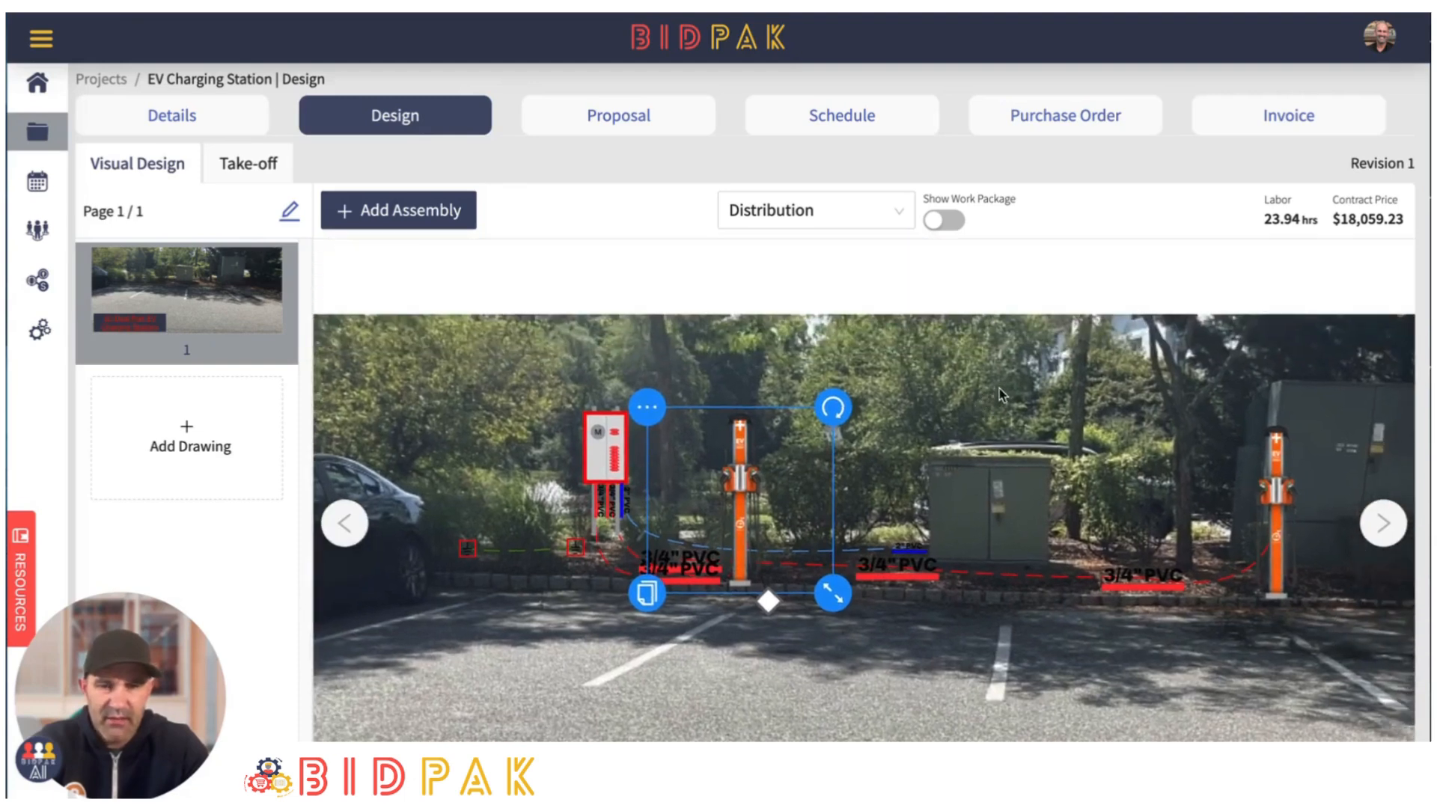
pyautogui.click(1062, 410)
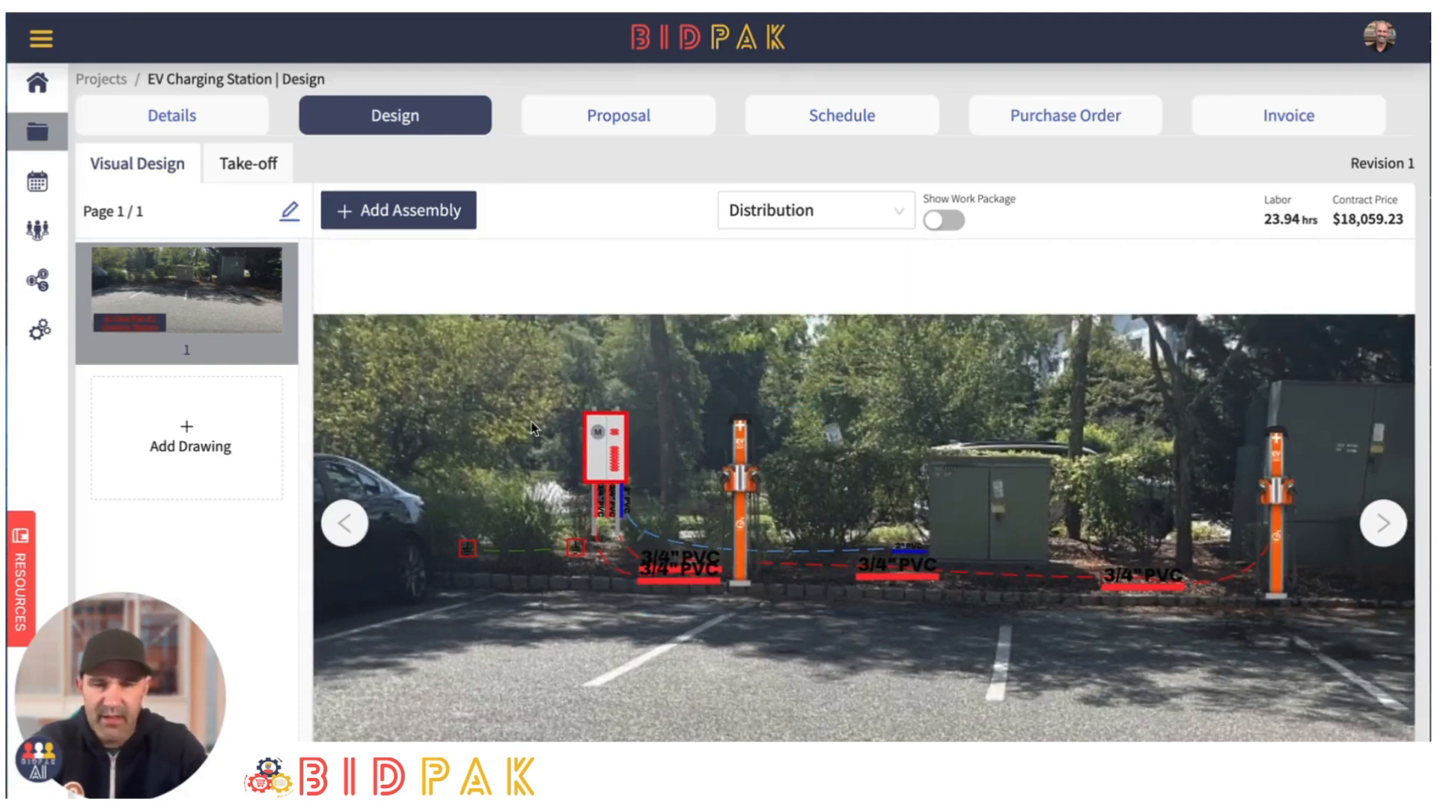
pyautogui.scroll(1, 1321, 631)
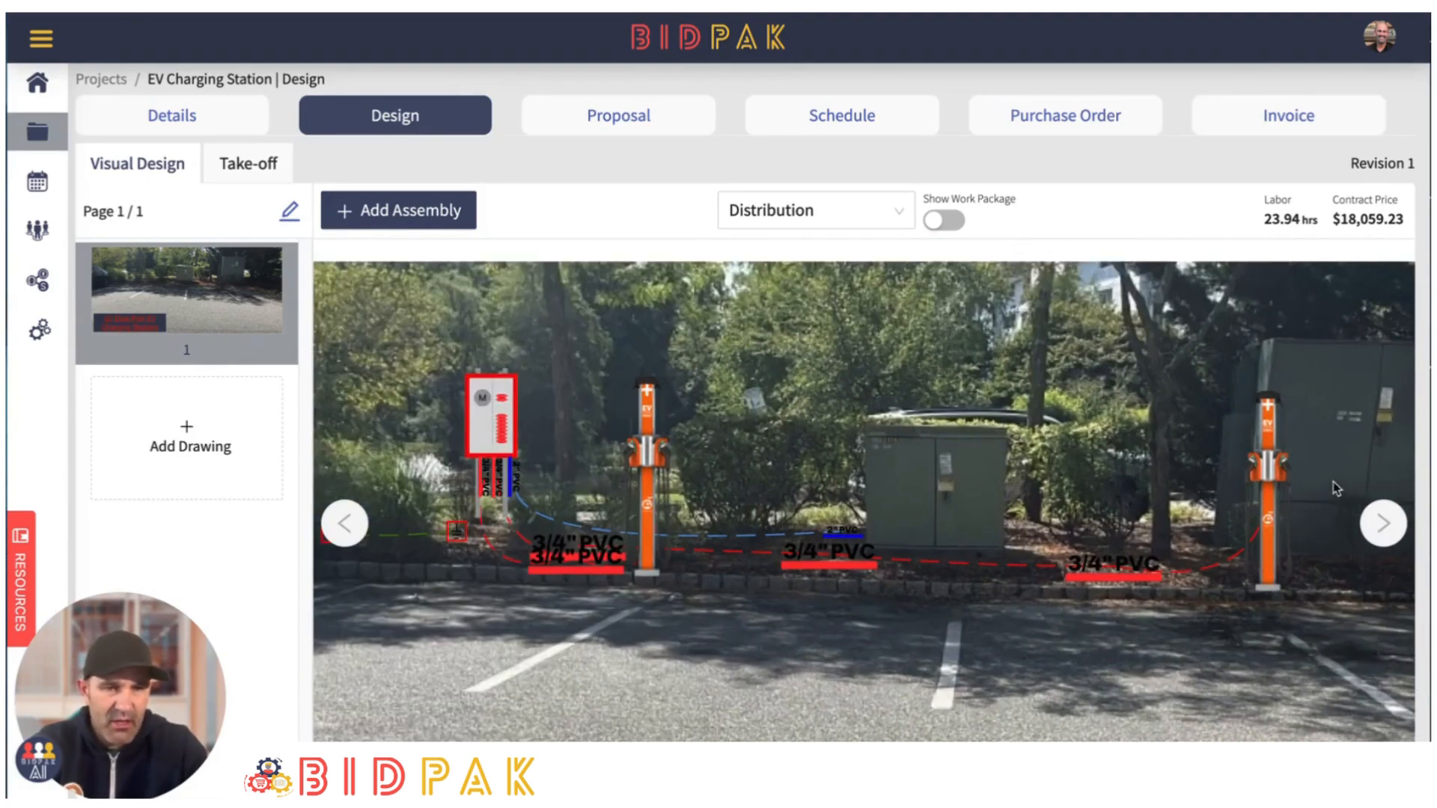
pyautogui.moveTo(1274, 470)
pyautogui.mouseDown()
pyautogui.moveTo(1216, 495)
pyautogui.moveTo(1257, 467)
pyautogui.mouseUp()
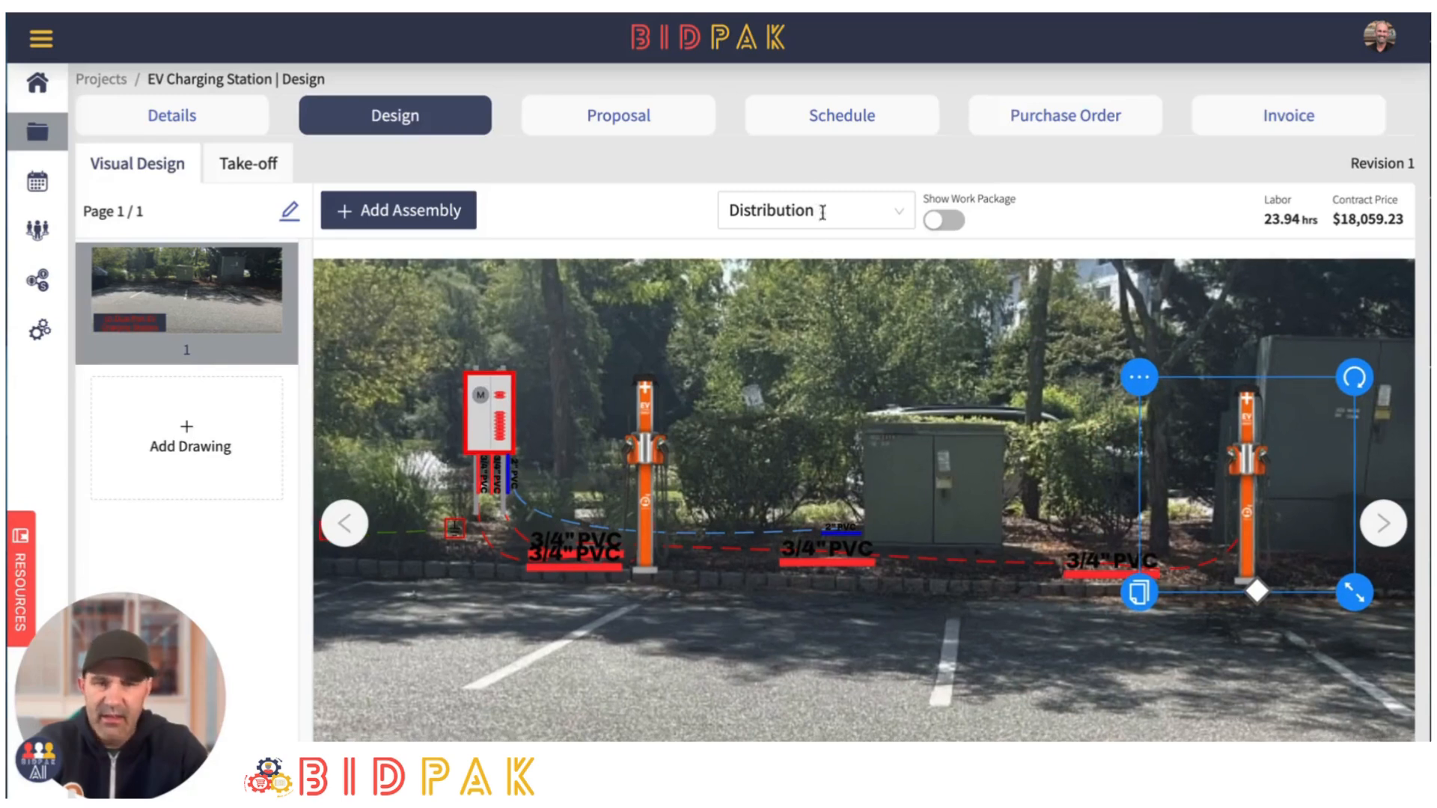
# - Add the "Tasks" work package to the project from the template list
pyautogui.click(905, 212)
pyautogui.click(828, 352)
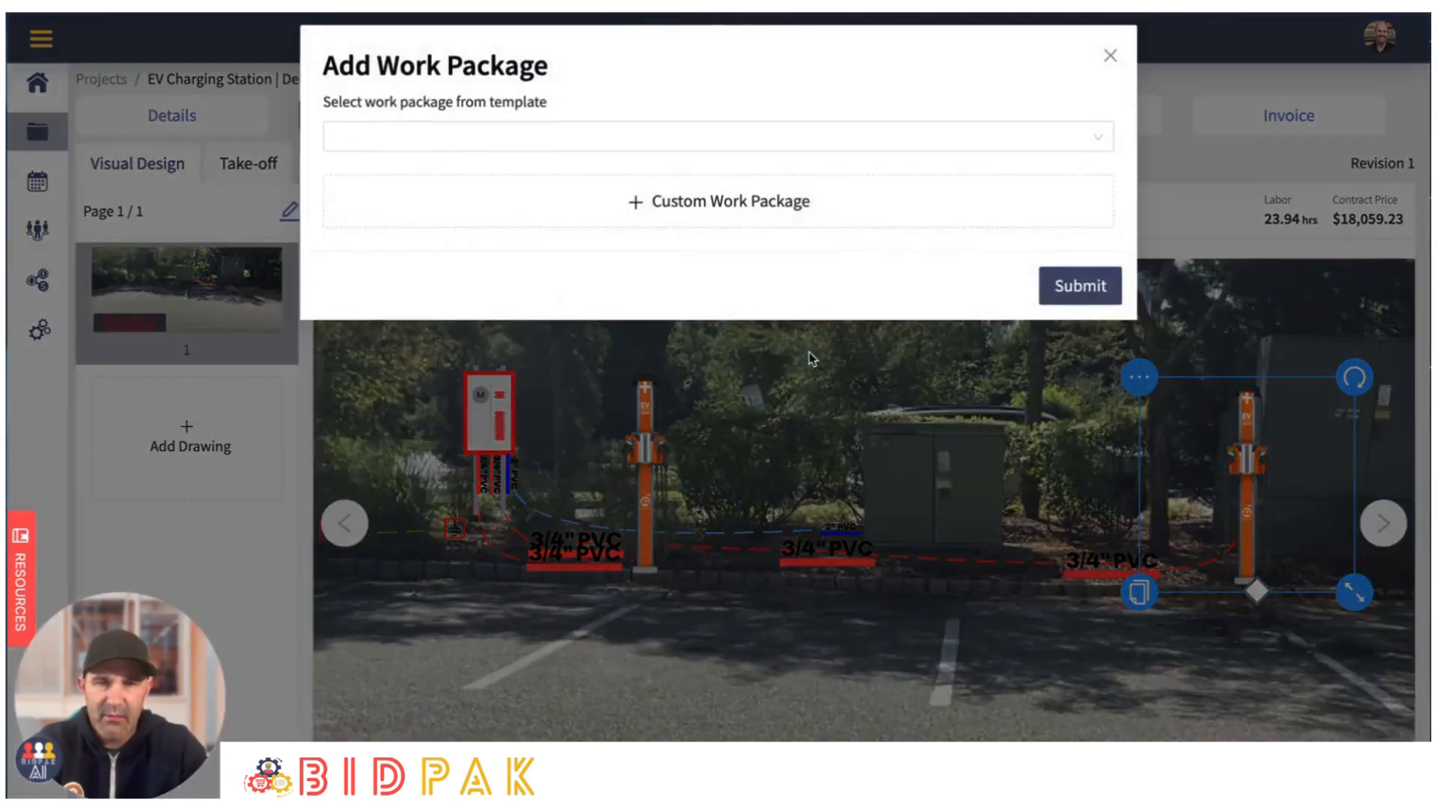
pyautogui.click(557, 133)
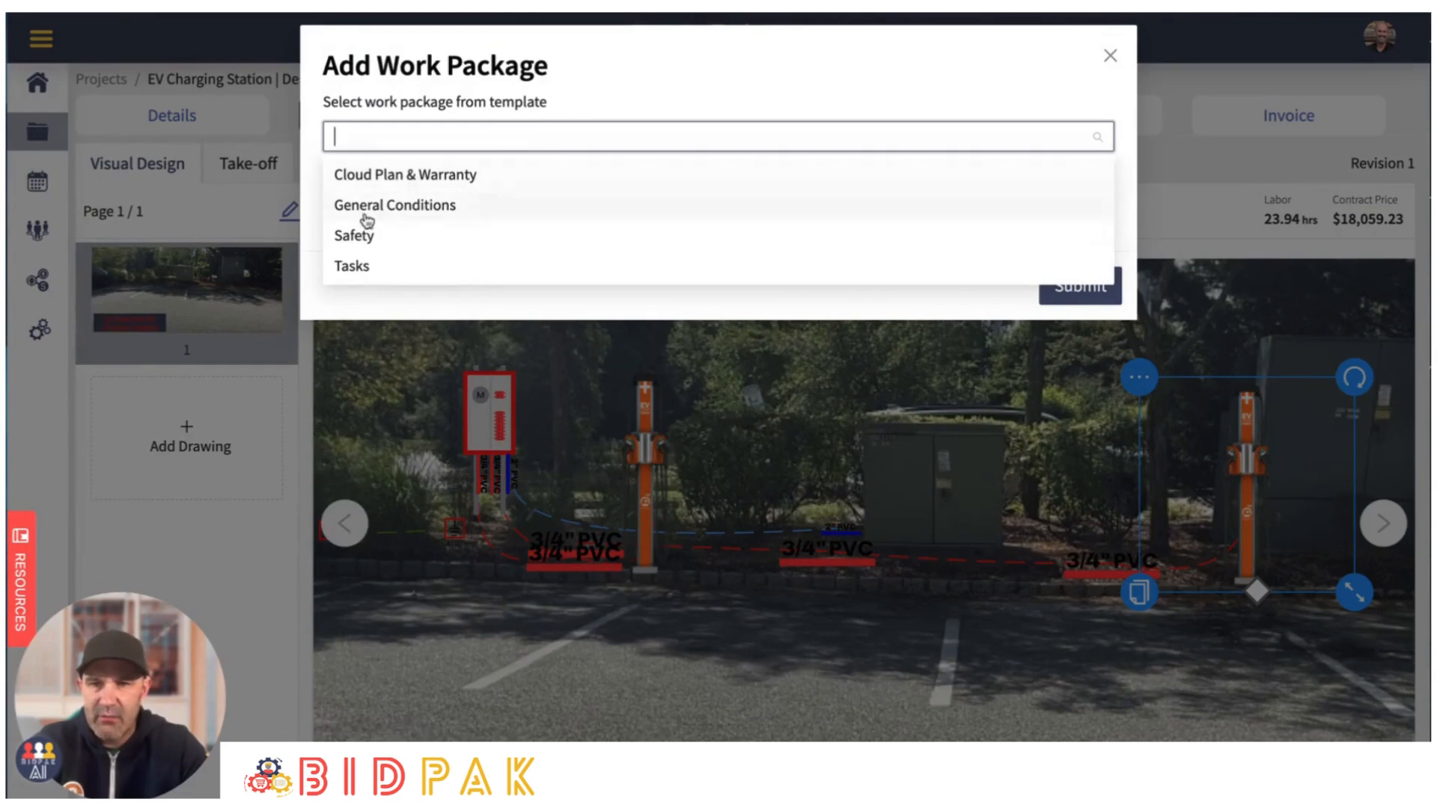
pyautogui.click(354, 268)
pyautogui.click(1073, 288)
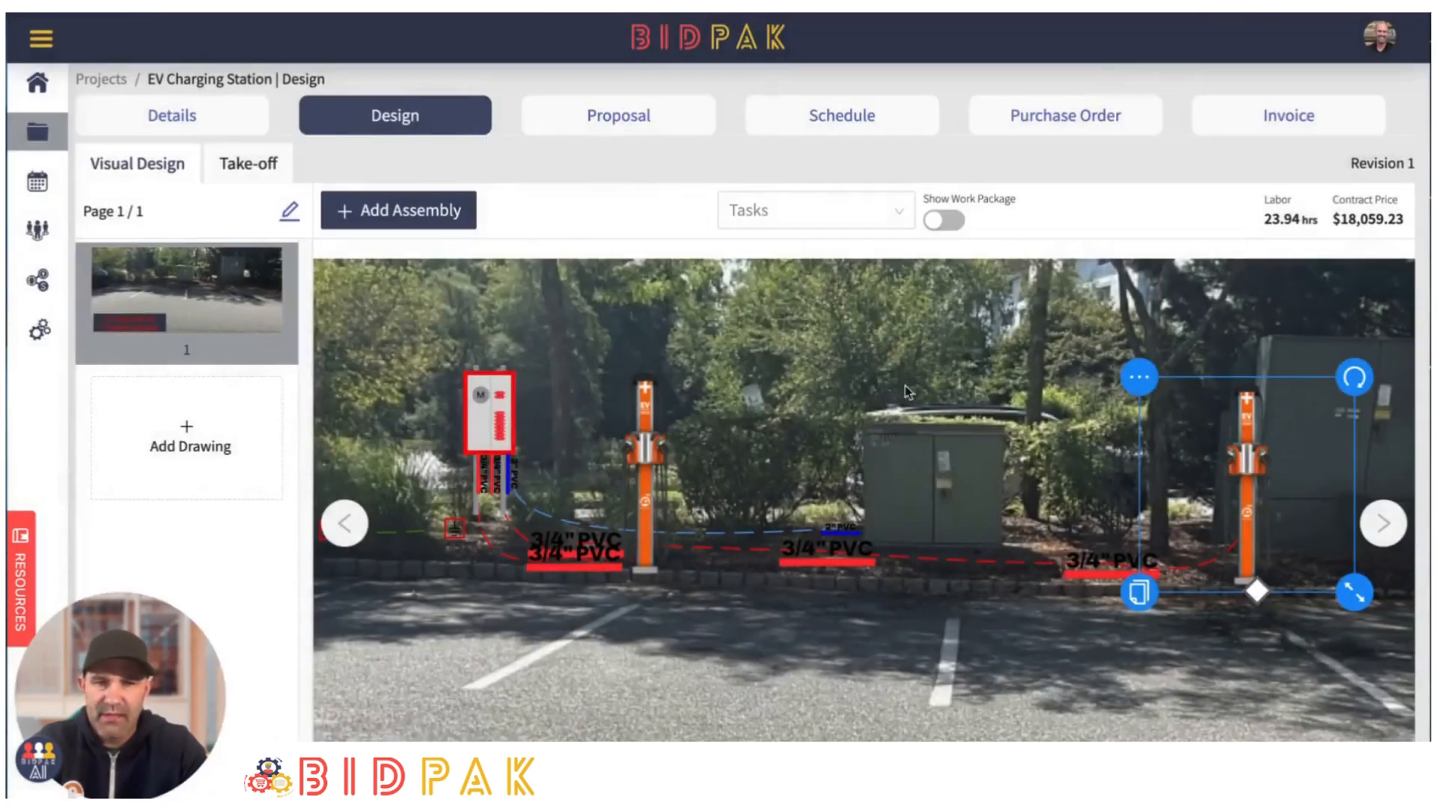
# - Add two "2' x 2' x 4" Concrete Slab" assemblies, one at the base of each EV charger pedestal
pyautogui.click(416, 213)
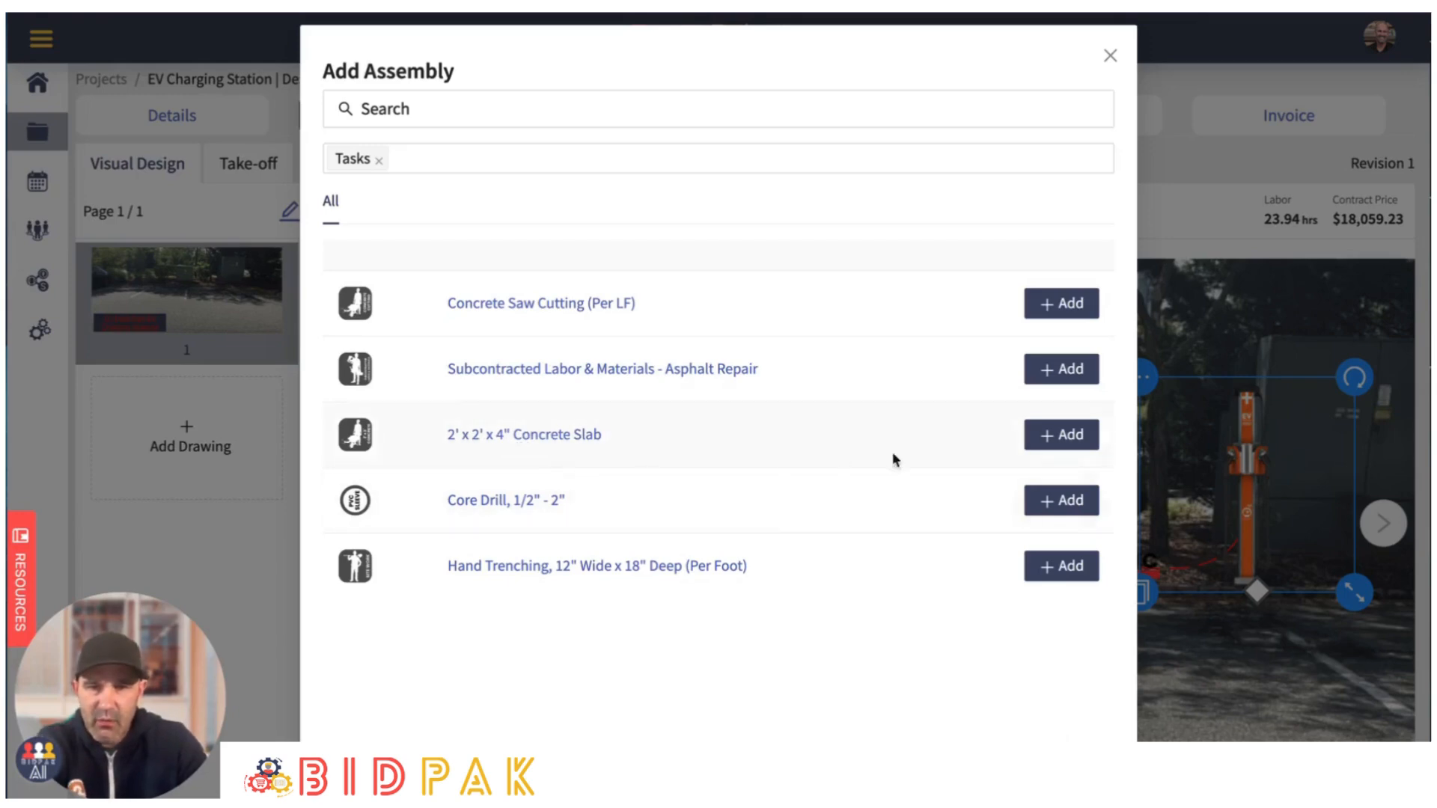
pyautogui.click(1052, 437)
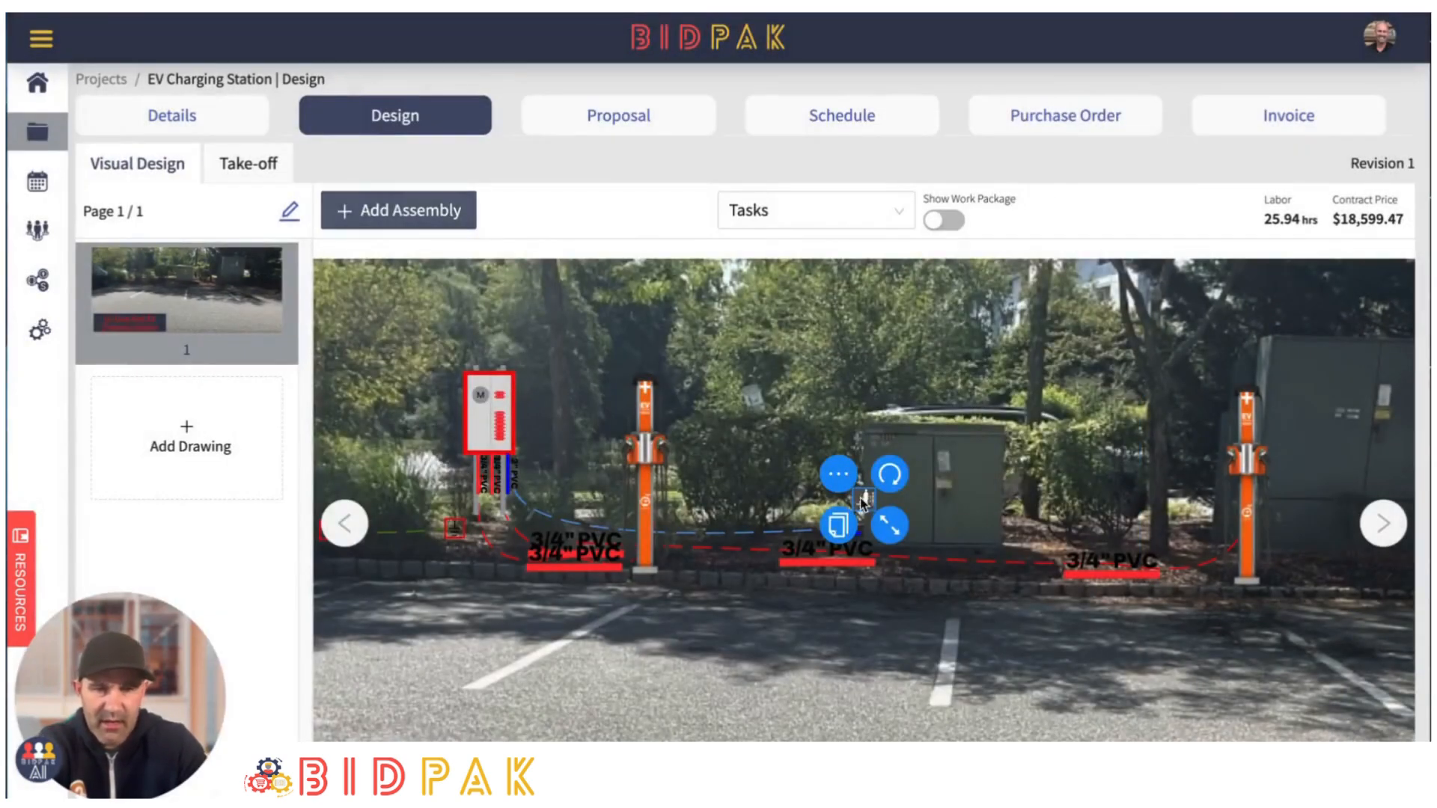
pyautogui.moveTo(863, 500); pyautogui.dragTo(647, 564)
pyautogui.click(1220, 612)
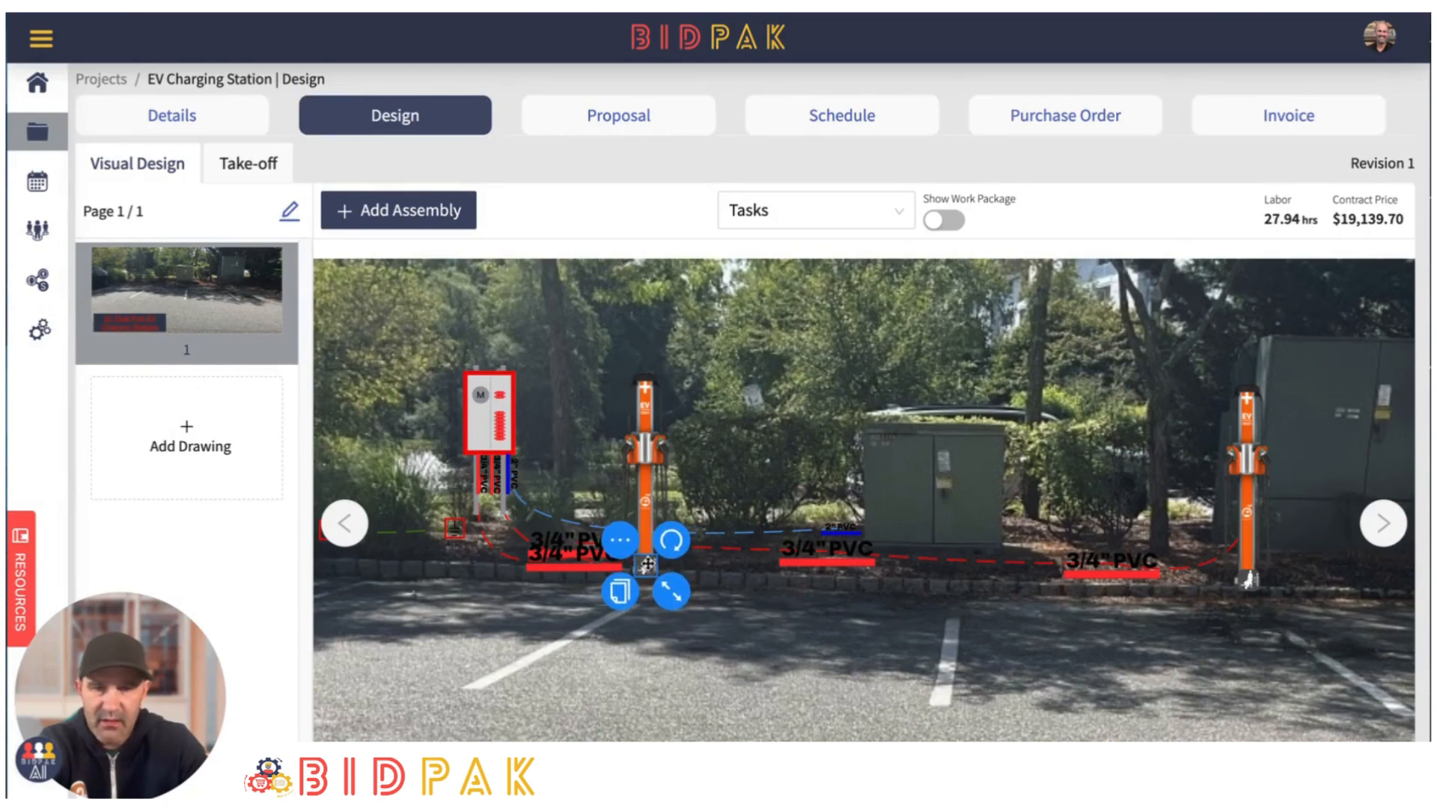
pyautogui.click(912, 635)
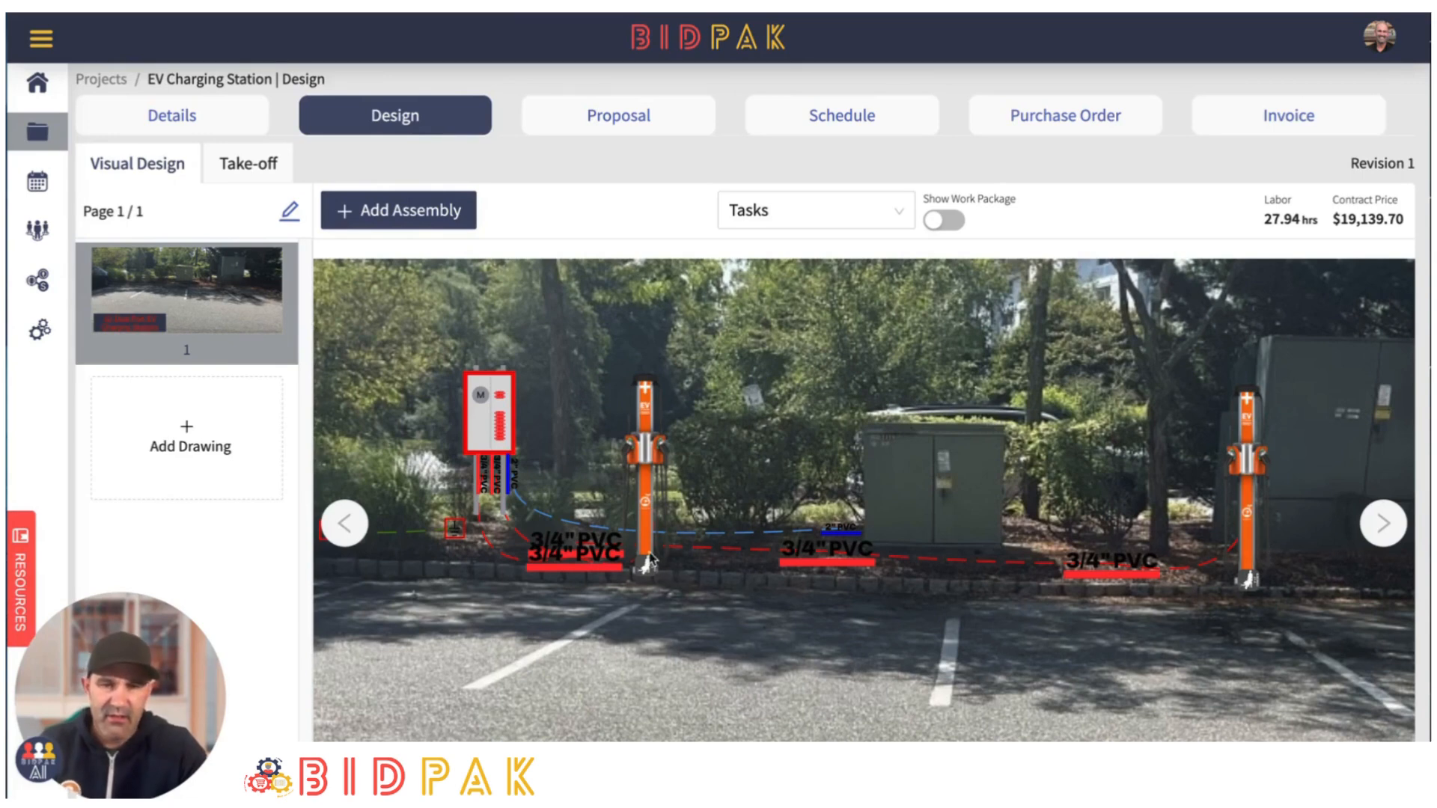
# - Add a "Hand Trenching, 12" Wide x 18" Deep (Per Foot)" assembly in the planting bed beside the far charger
pyautogui.scroll(-1, 855, 640)
pyautogui.moveTo(846, 621); pyautogui.dragTo(843, 553)
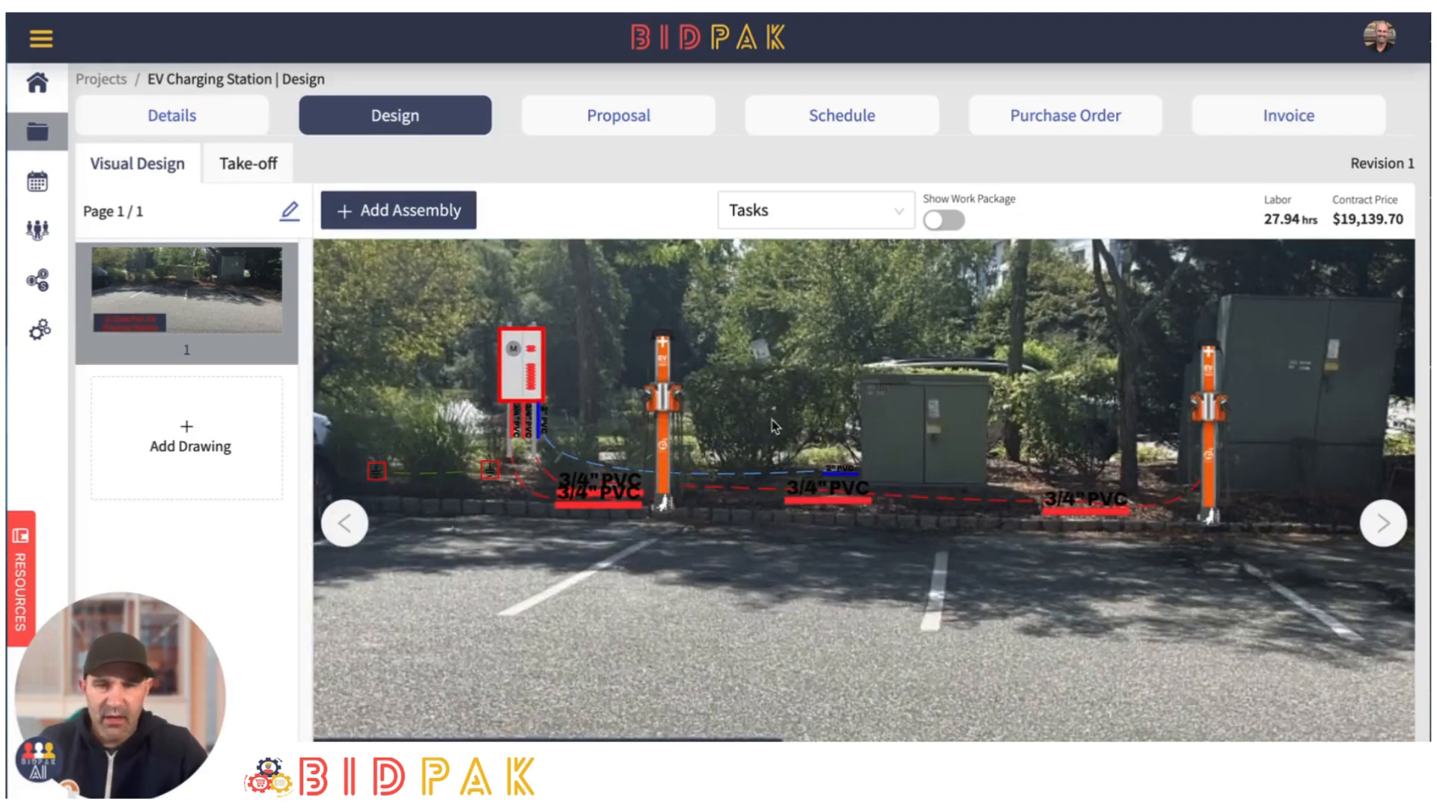
pyautogui.click(407, 215)
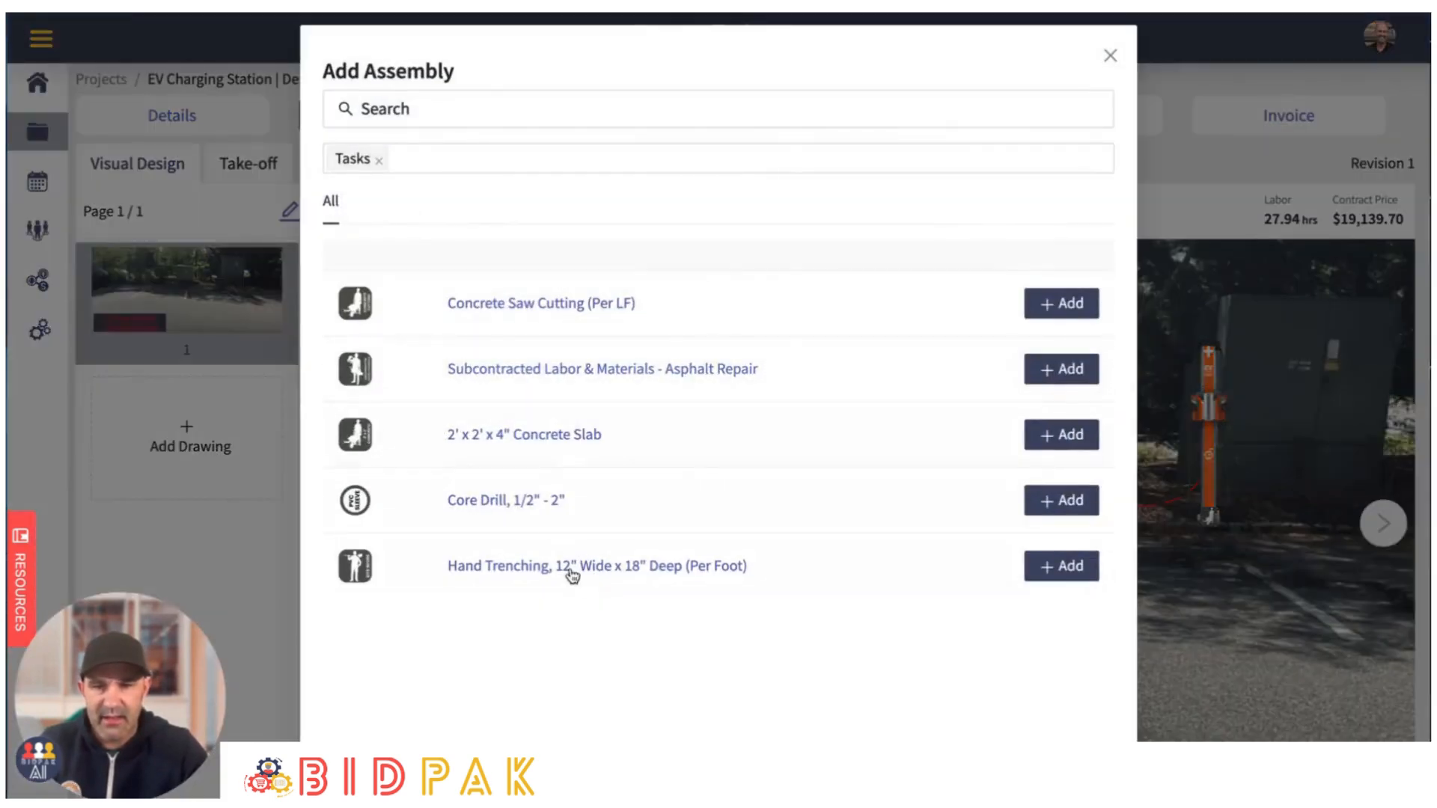
pyautogui.click(1065, 568)
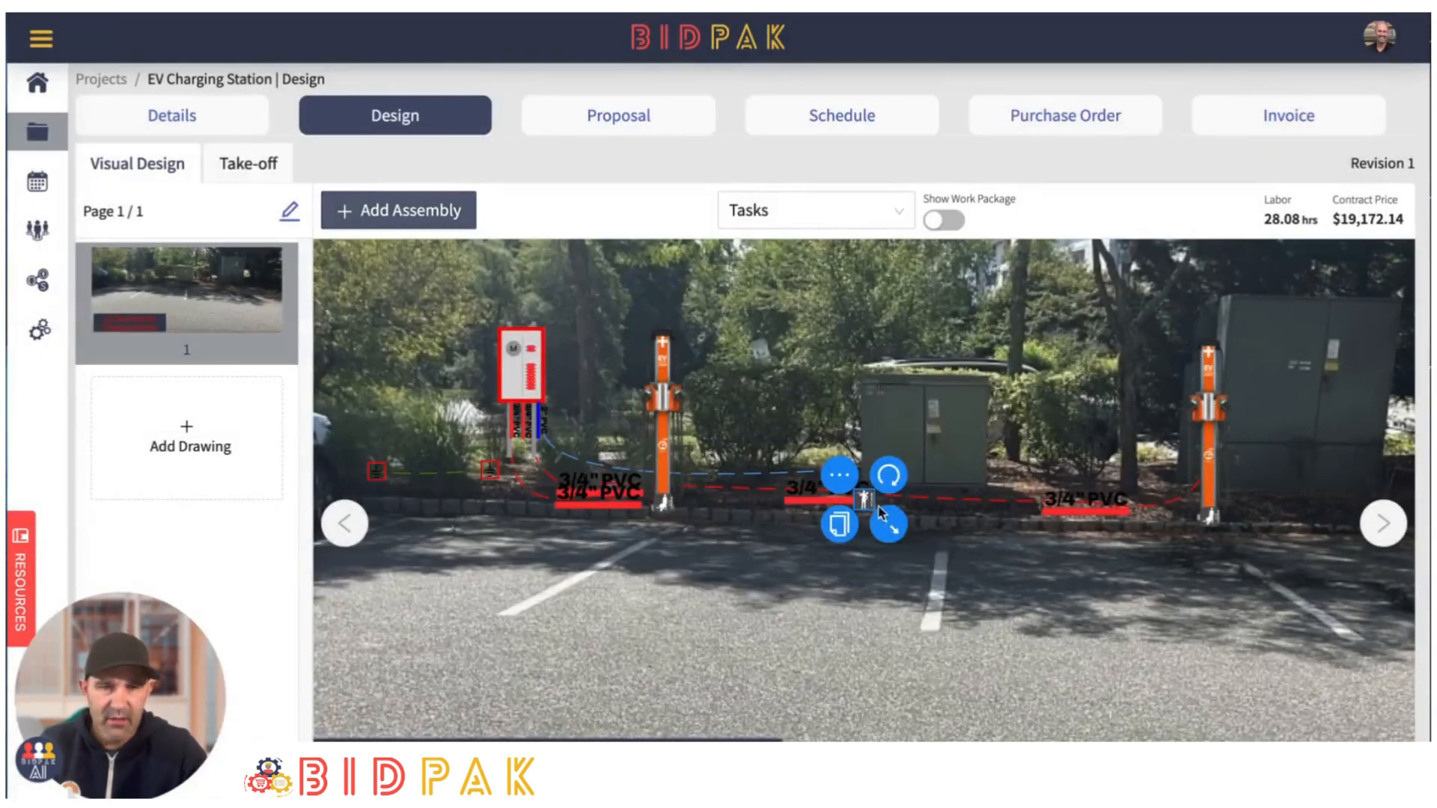
pyautogui.moveTo(868, 501); pyautogui.dragTo(1130, 479)
pyautogui.click(1207, 653)
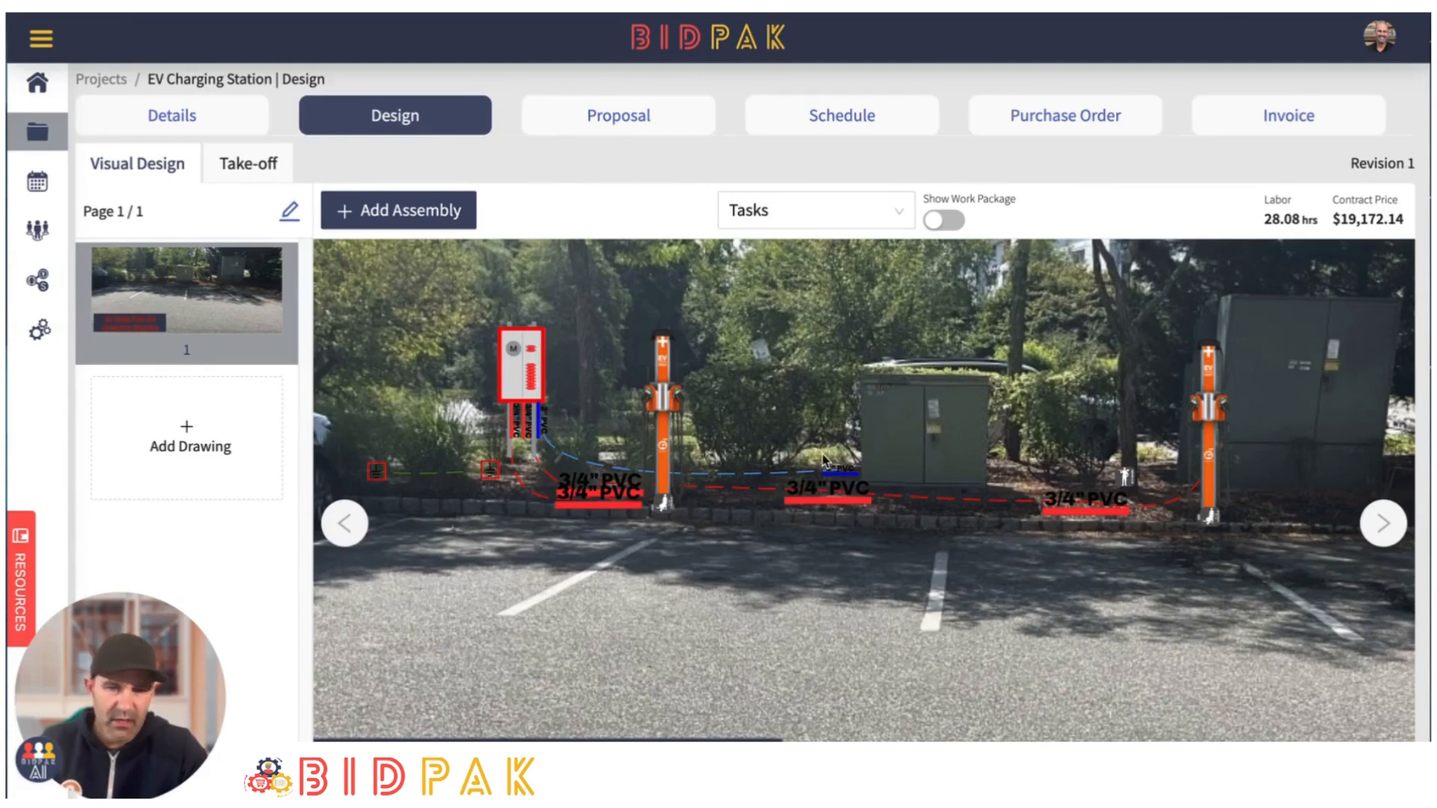
# - In the take-off, set the count of the Hand Trenching assembly in the Tasks package to 60
pyautogui.click(247, 164)
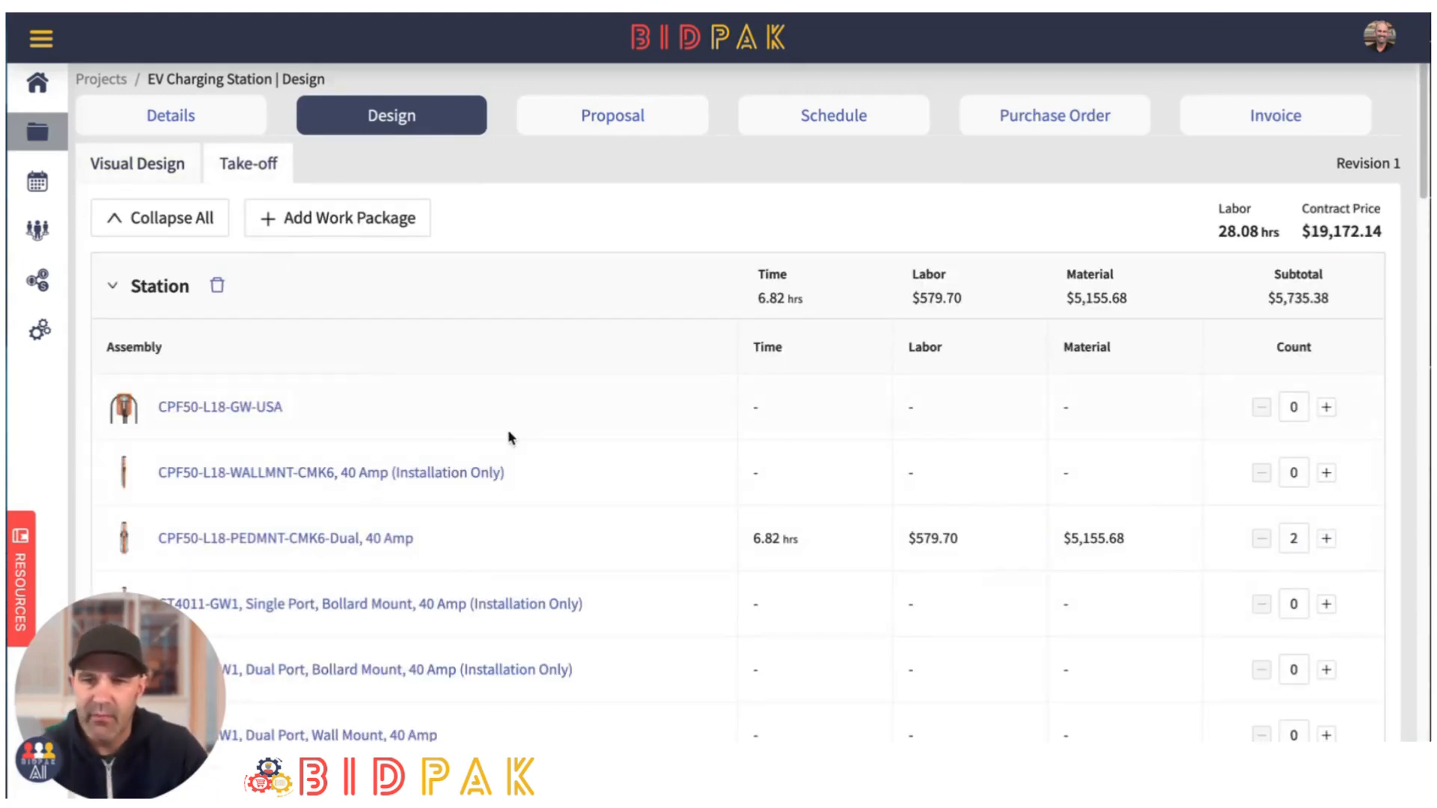
pyautogui.click(116, 221)
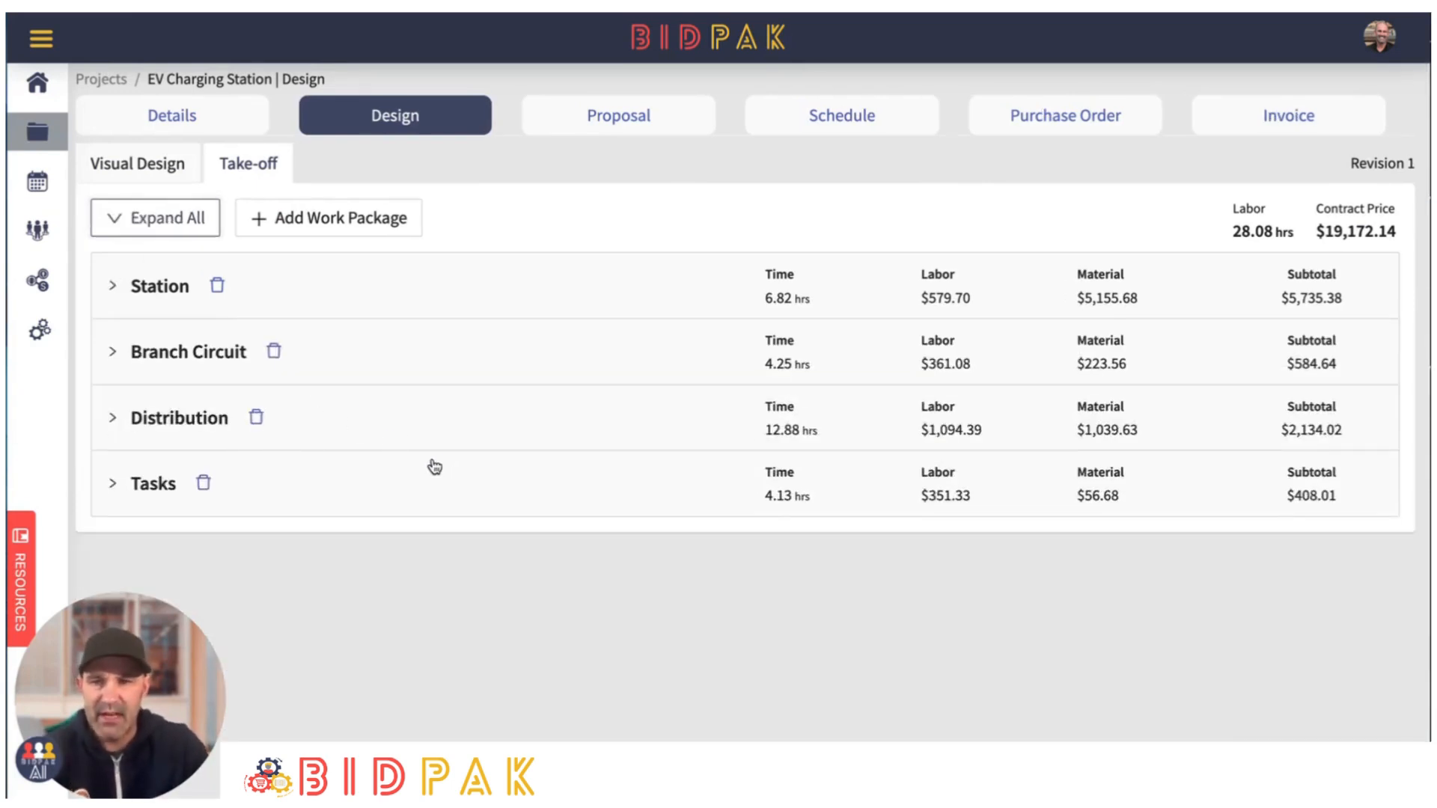
pyautogui.click(112, 488)
pyautogui.scroll(-3, 411, 571)
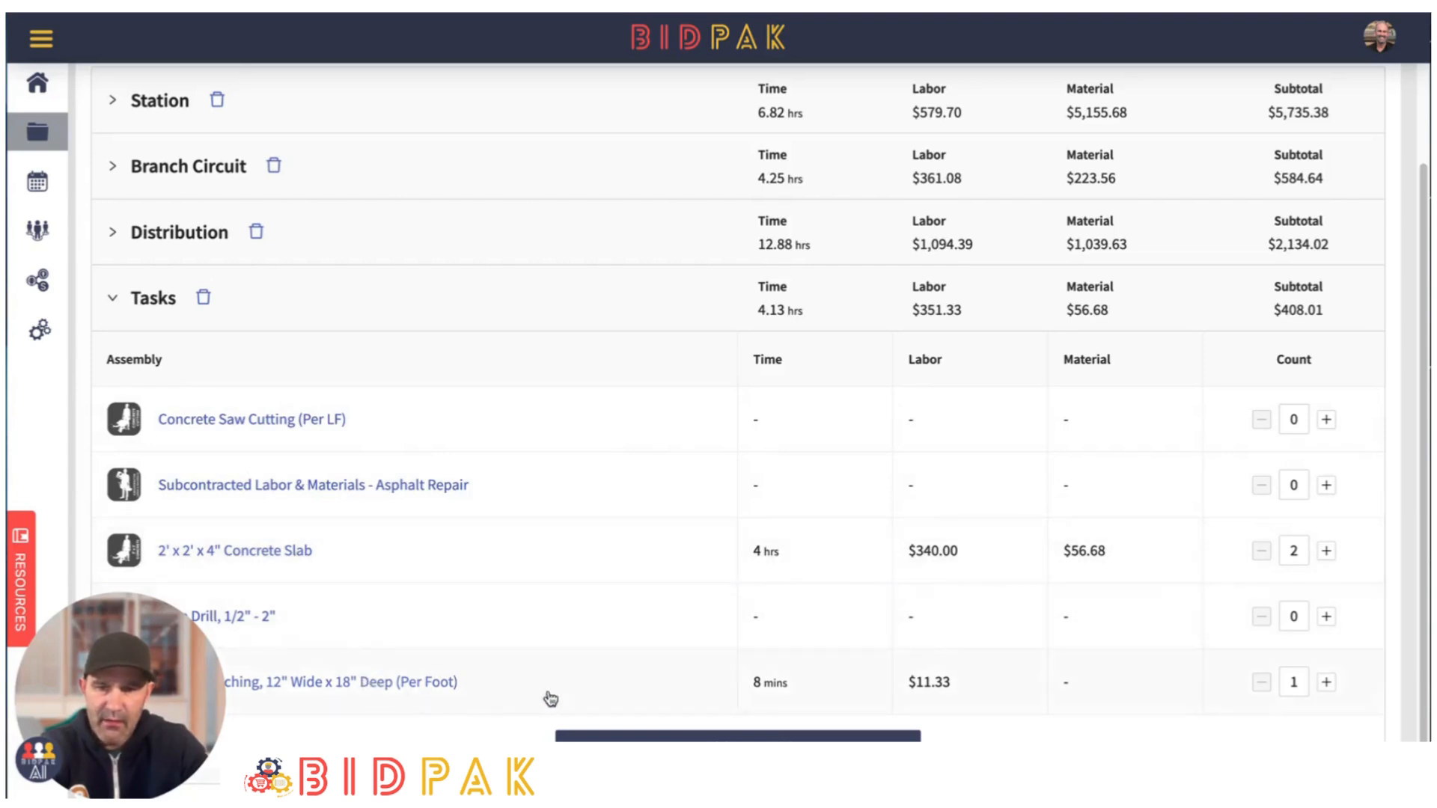
pyautogui.click(1303, 680)
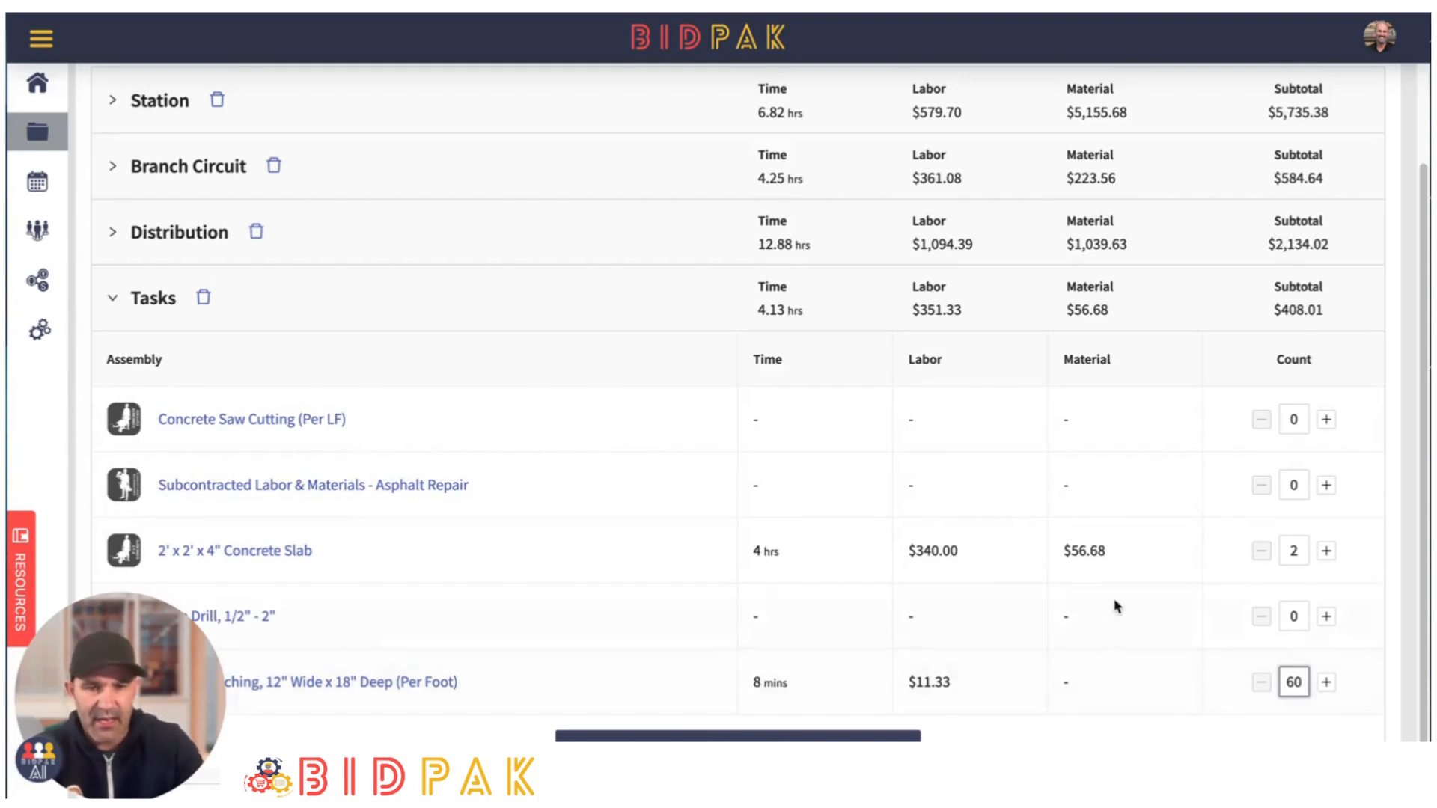
pyautogui.click(1150, 742)
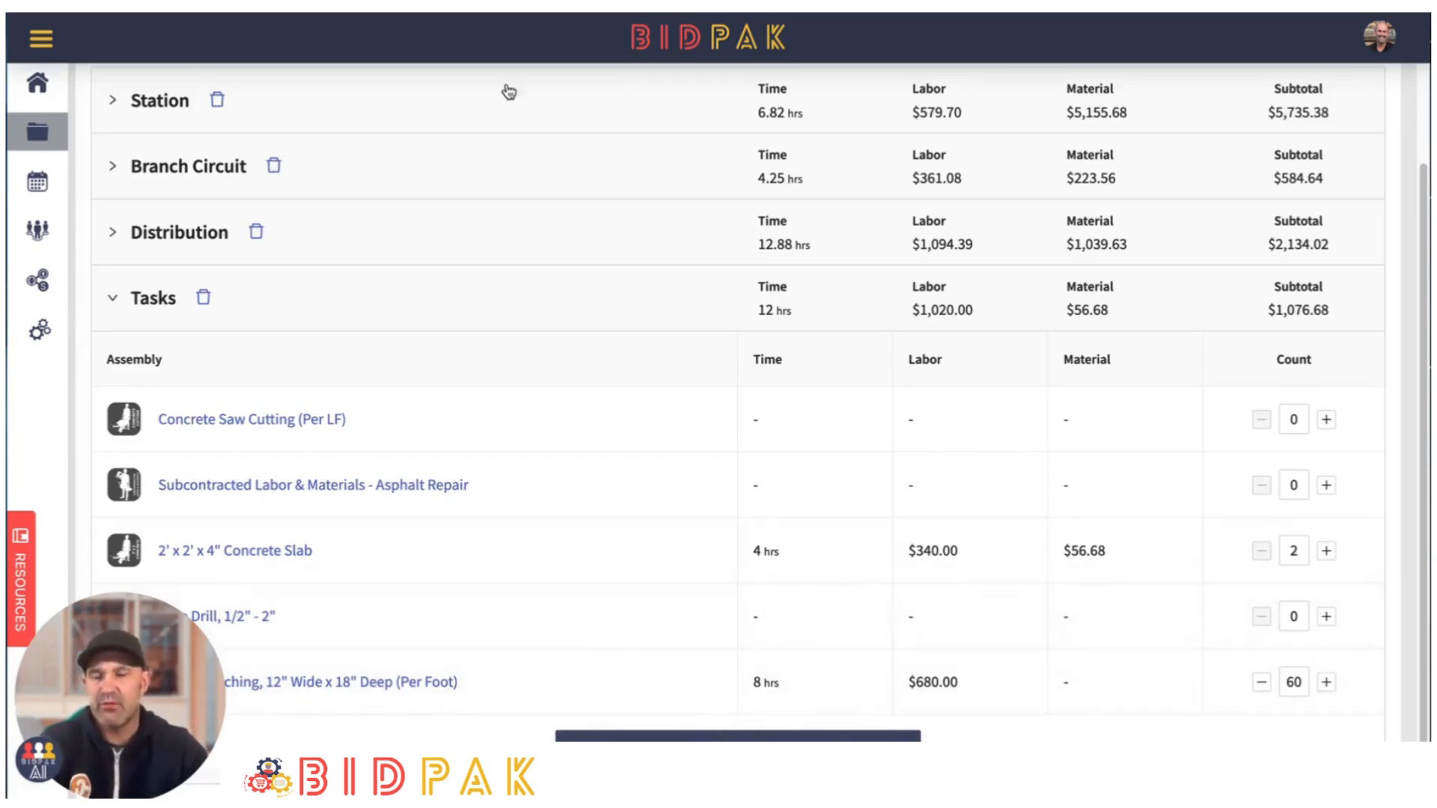
# - Return to the visual design and add the "Safety" work package from the template list
pyautogui.scroll(3, 577, 362)
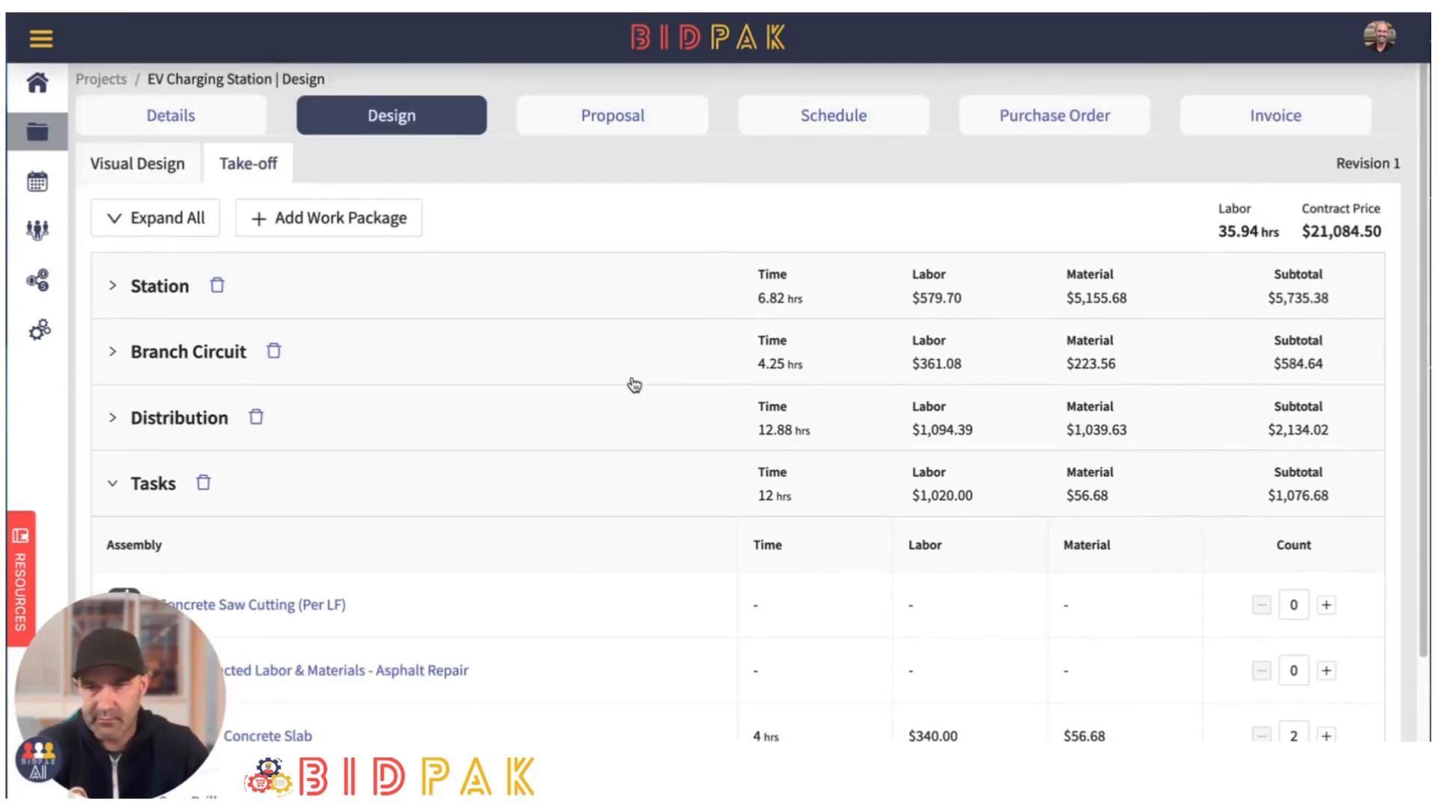
pyautogui.click(157, 169)
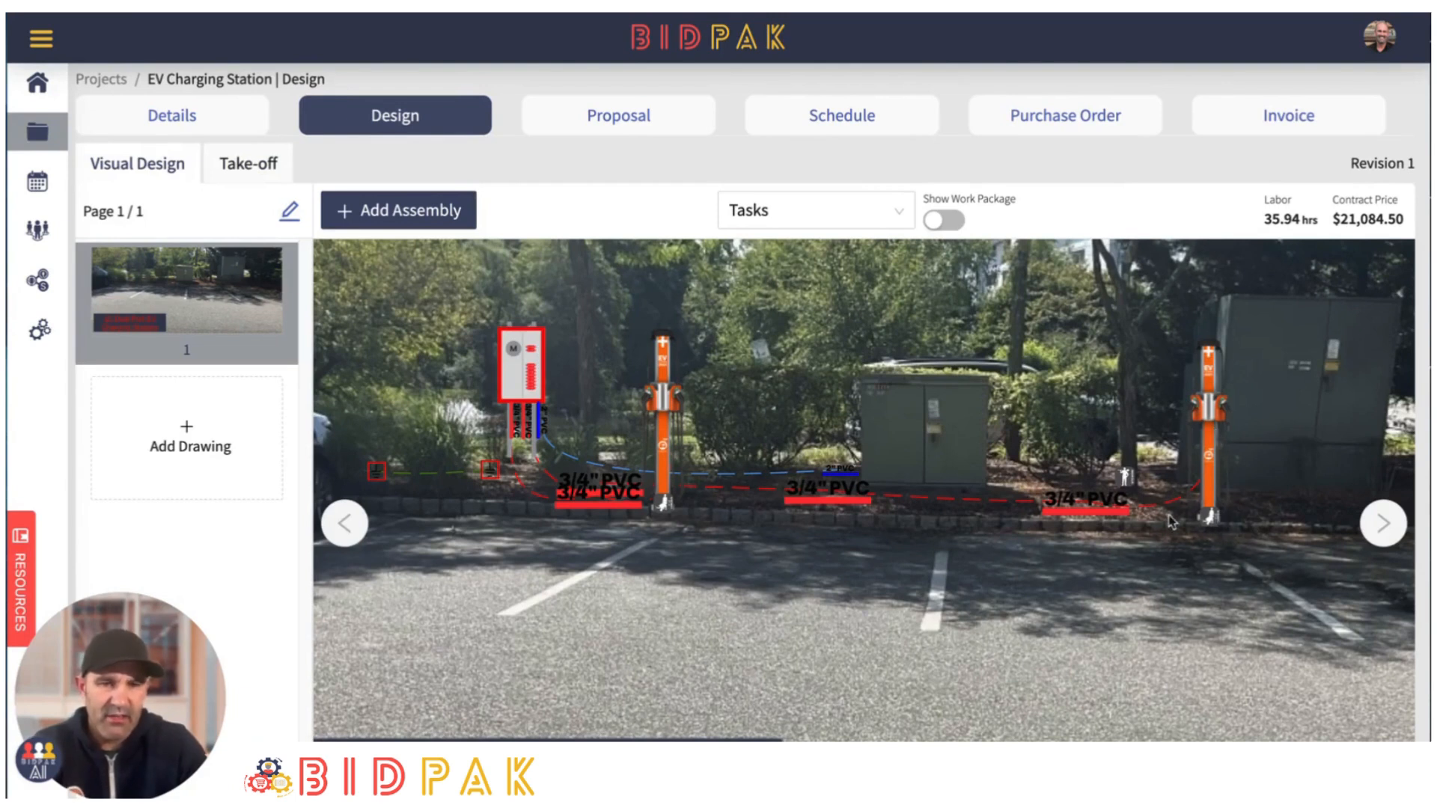
pyautogui.moveTo(1247, 610); pyautogui.dragTo(1164, 604)
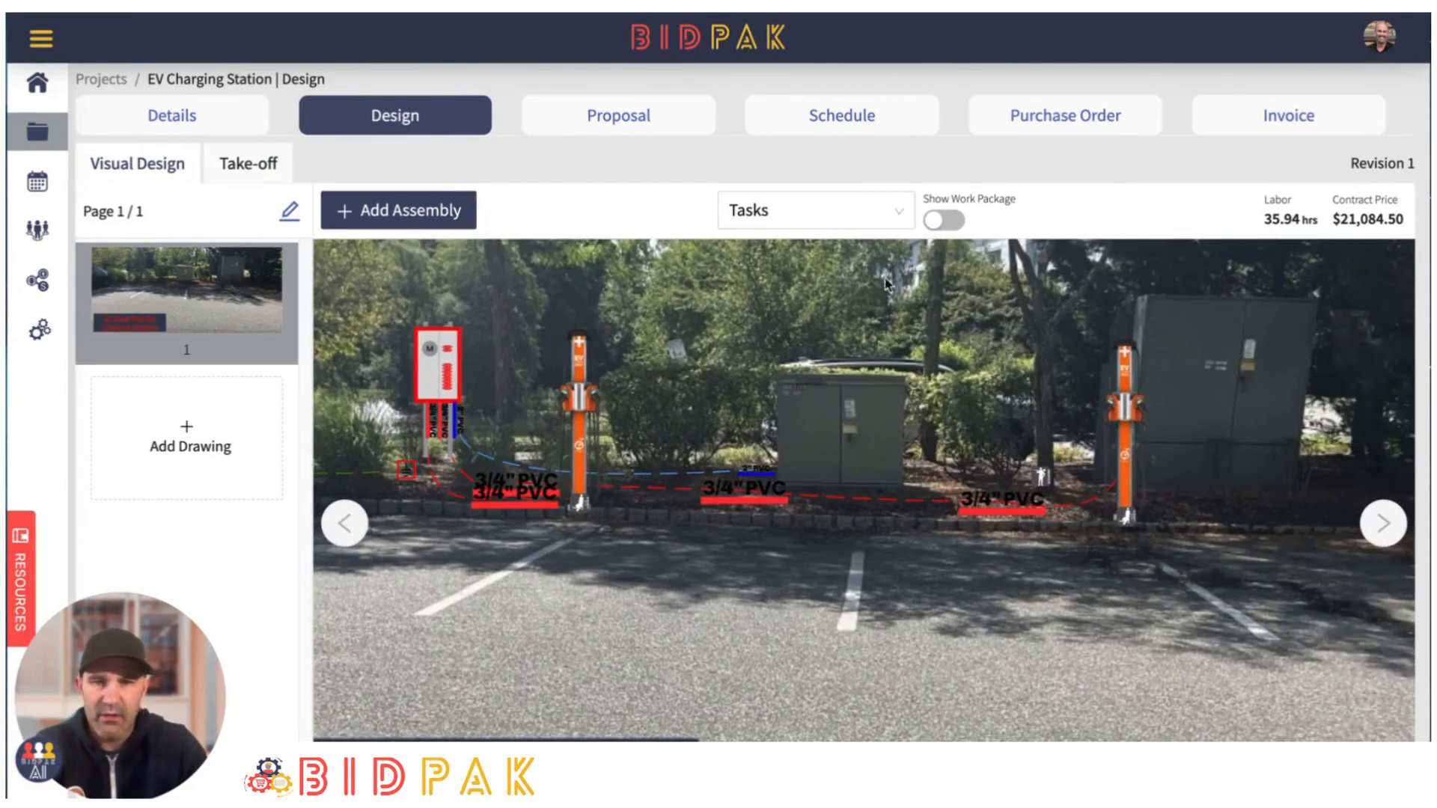
pyautogui.click(895, 211)
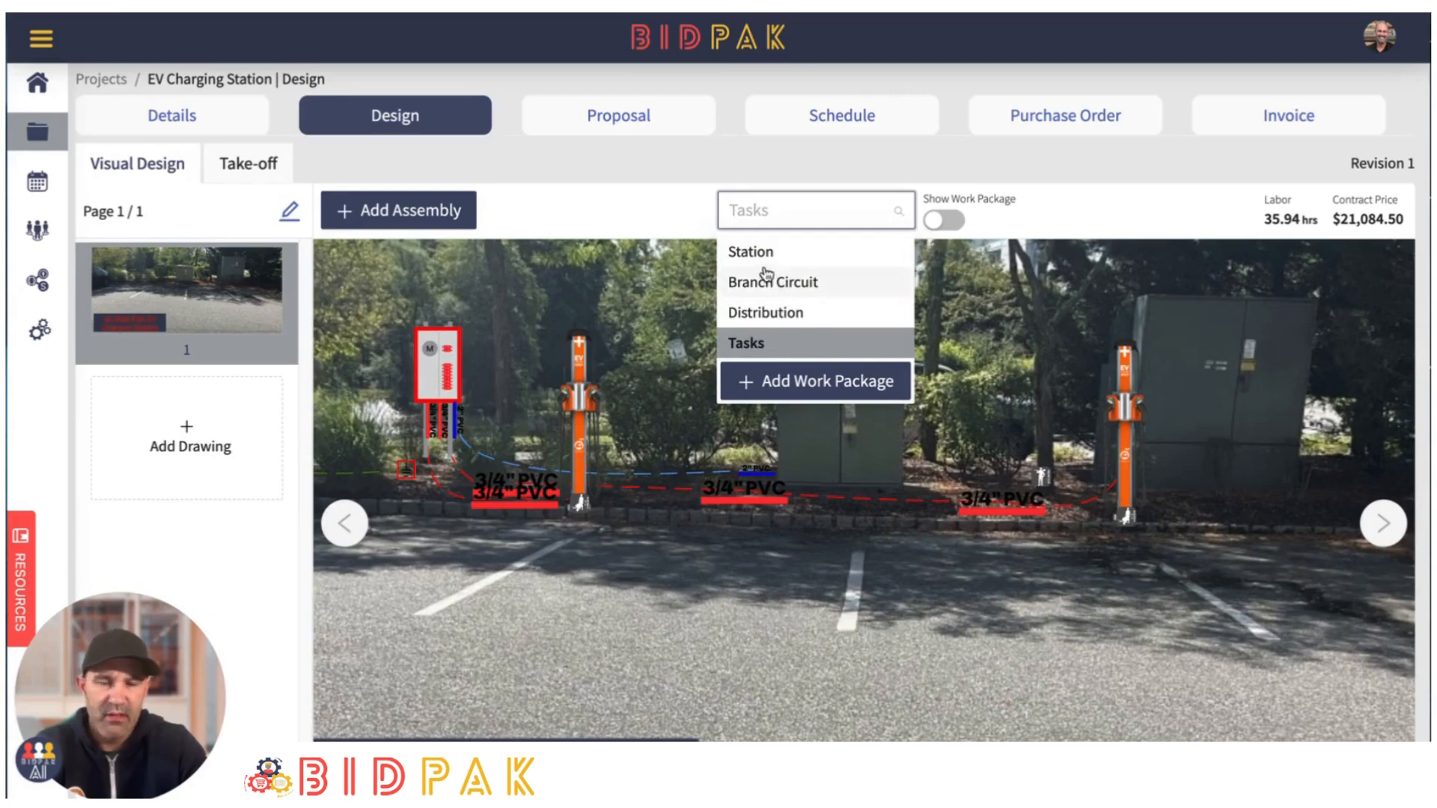
pyautogui.click(791, 383)
pyautogui.click(612, 137)
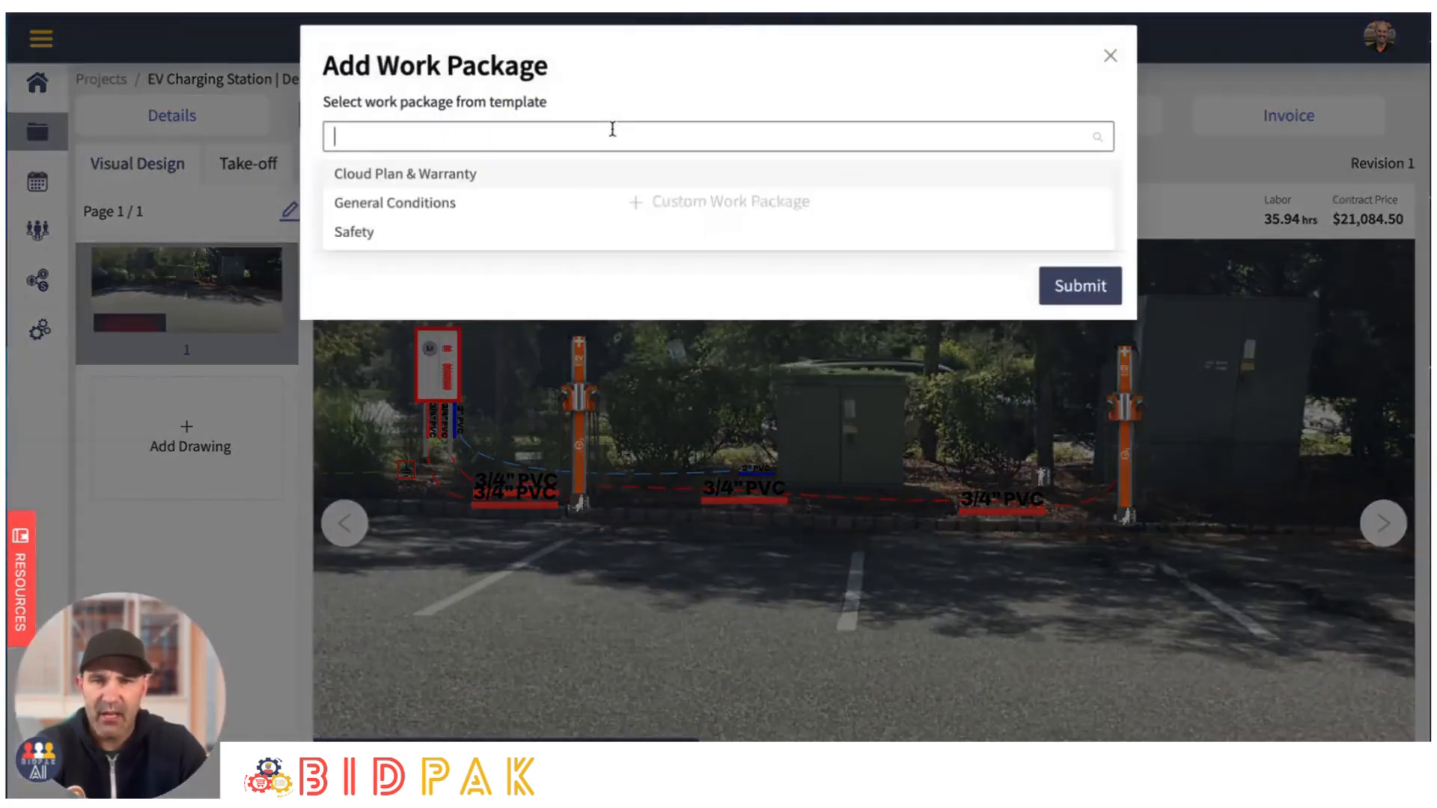
pyautogui.click(351, 236)
pyautogui.click(1080, 287)
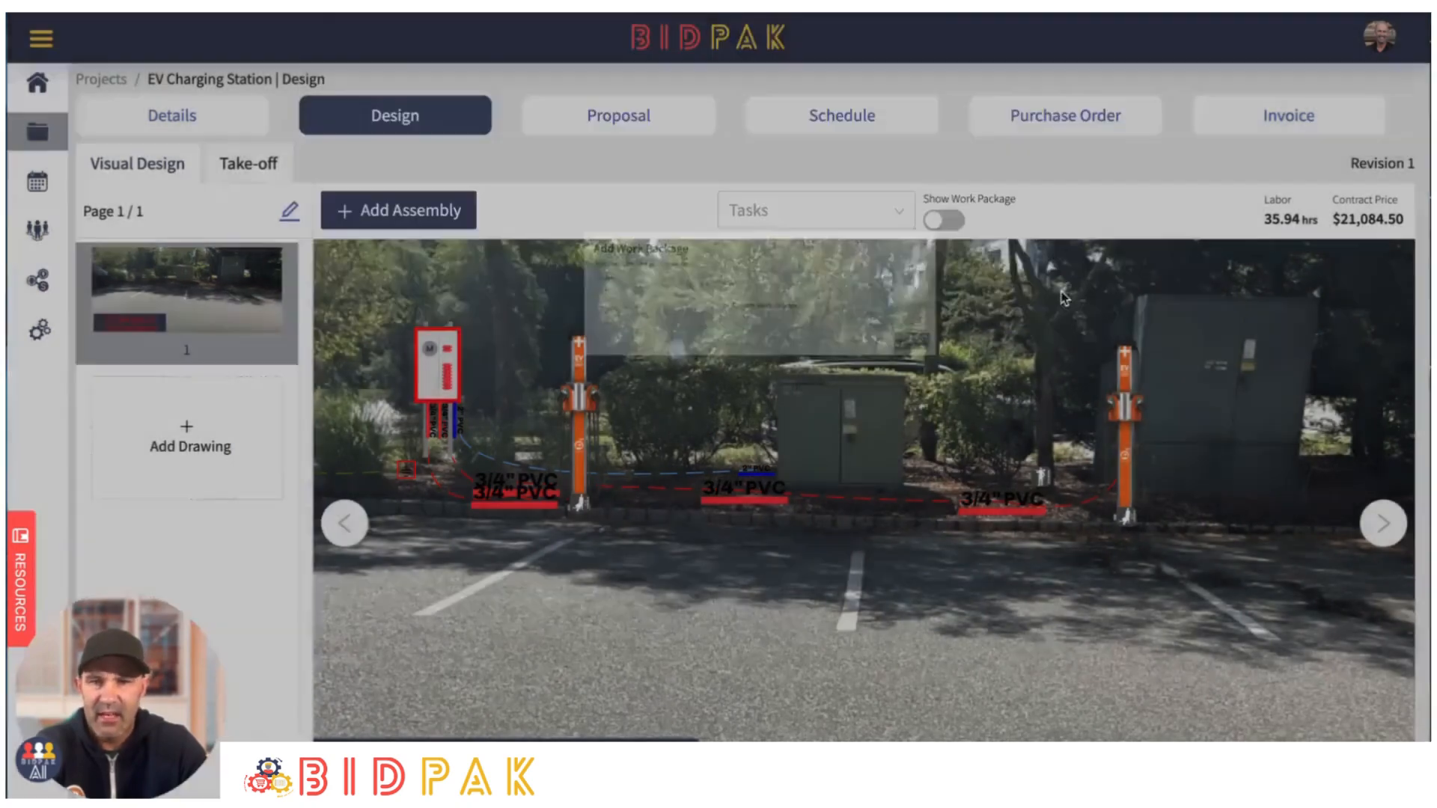
# - Add a "Parking Stops - 6', Rubber, Black/Yellow" assembly, enlarge it to bay width, and place copies for three parking bays
pyautogui.click(395, 212)
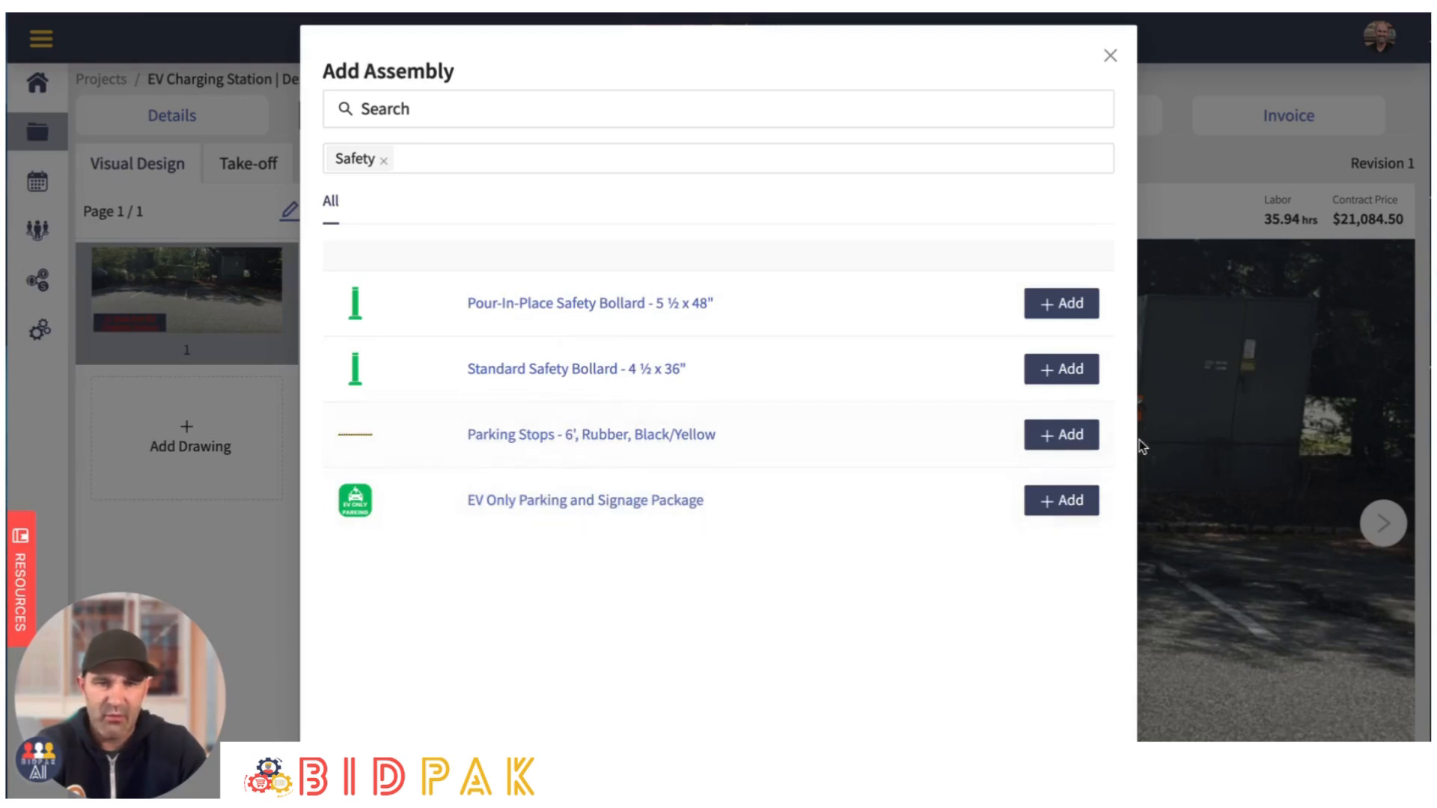
pyautogui.click(1071, 435)
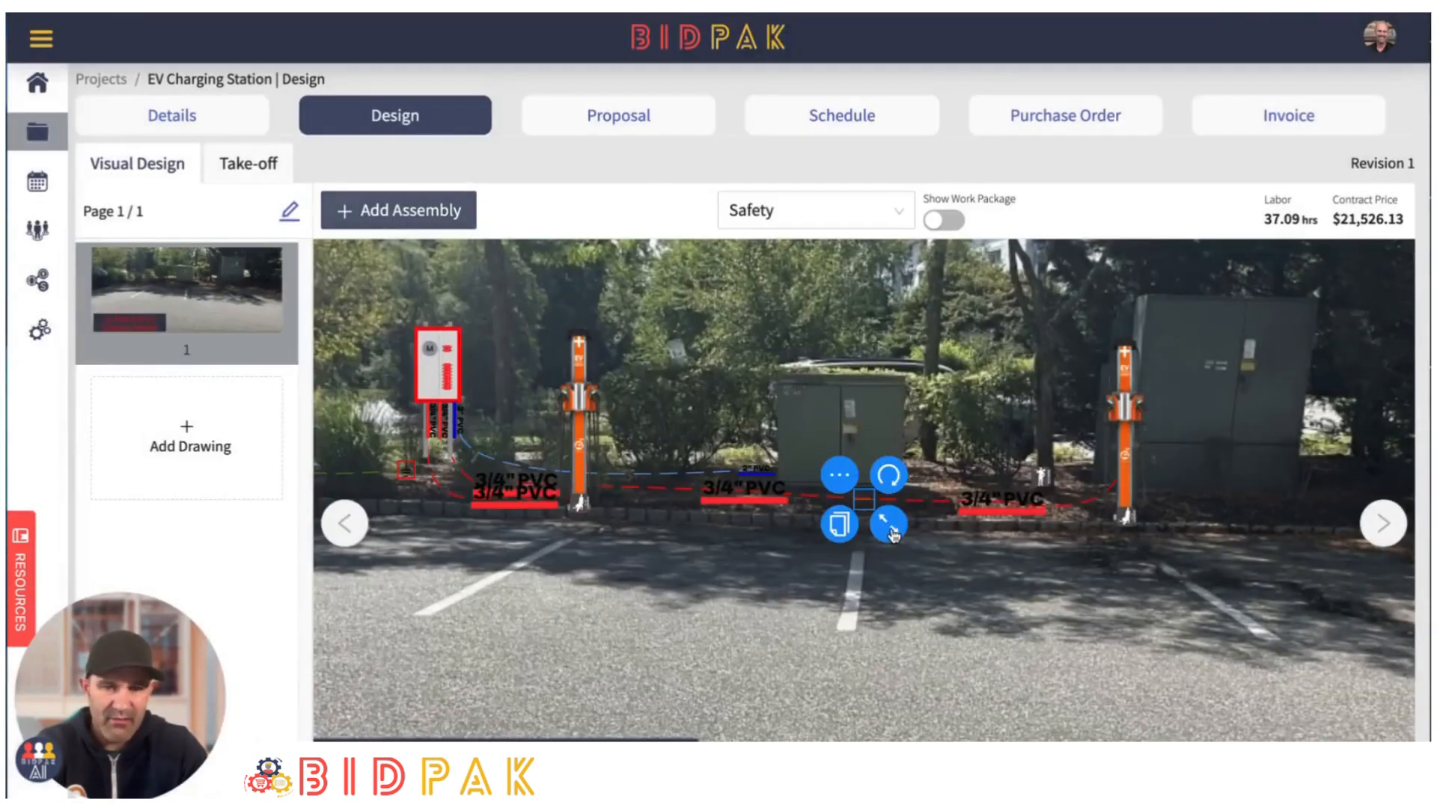
pyautogui.moveTo(884, 502); pyautogui.dragTo(697, 561)
pyautogui.click(1190, 657)
pyautogui.click(900, 658)
pyautogui.moveTo(1045, 676); pyautogui.dragTo(1330, 695)
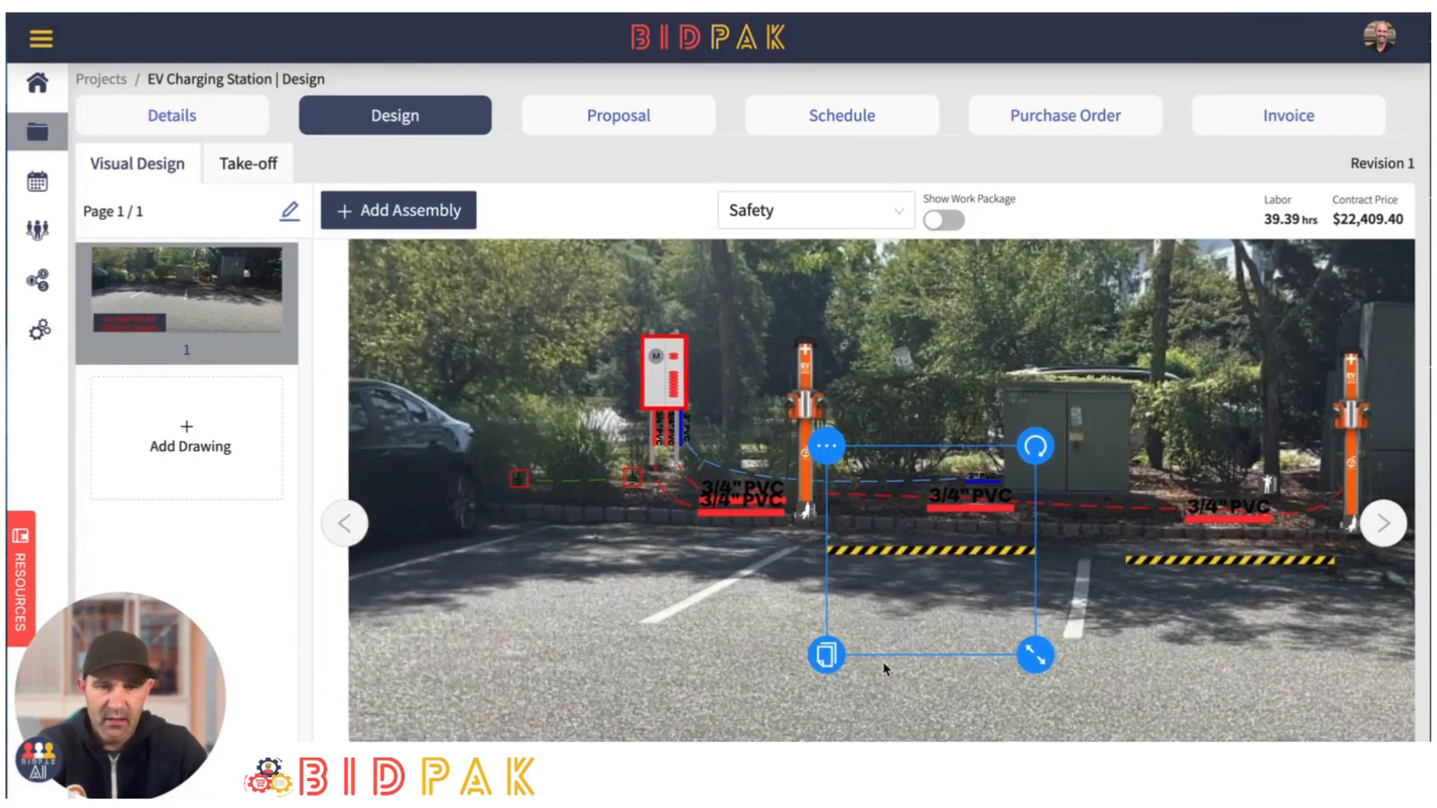
# - Duplicate the parking stop once more and place the copy at the head of the bay nearest the parked car
pyautogui.click(811, 659)
pyautogui.moveTo(936, 564); pyautogui.dragTo(634, 551)
pyautogui.click(995, 613)
pyautogui.scroll(-3, 1081, 642)
pyautogui.click(1287, 655)
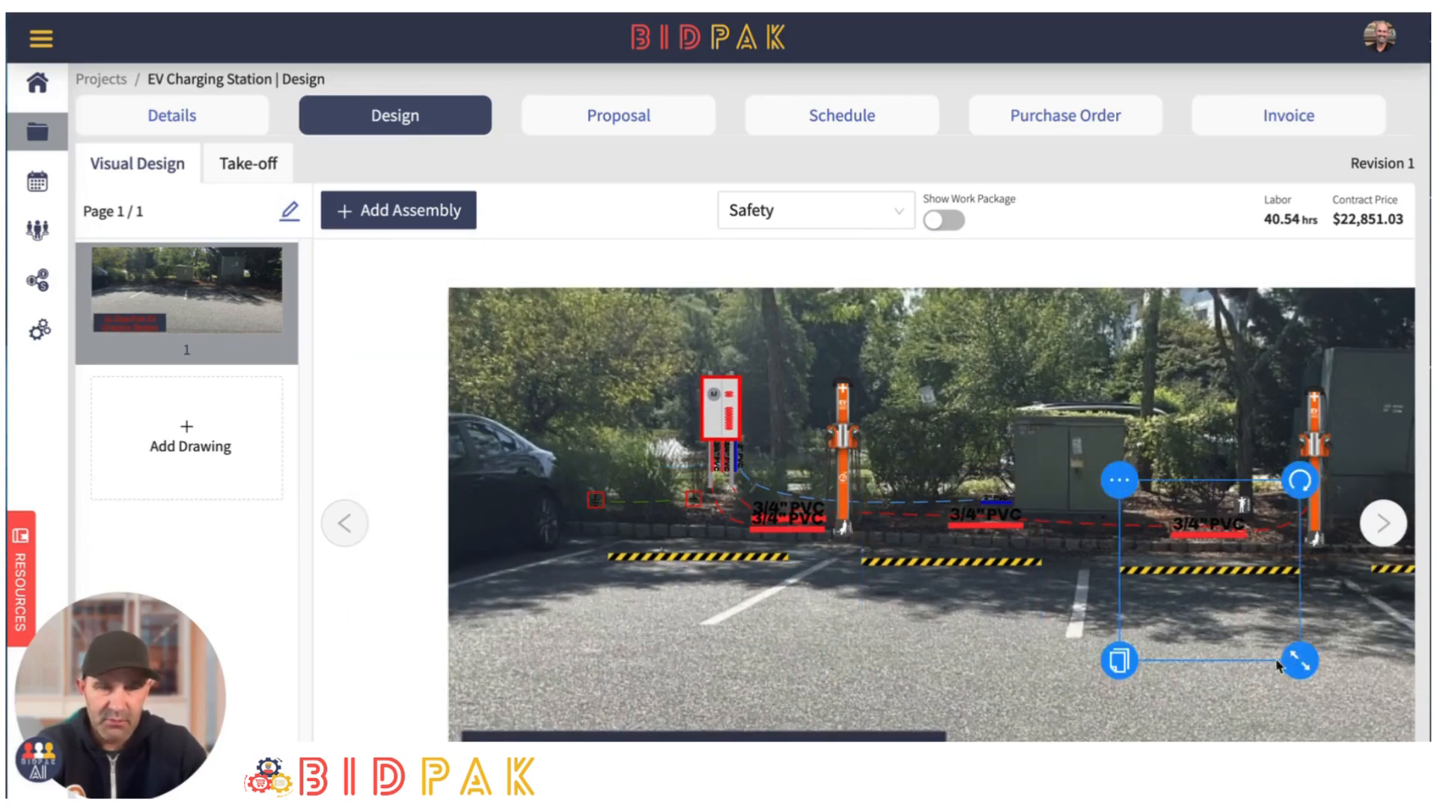
pyautogui.scroll(-3, 973, 625)
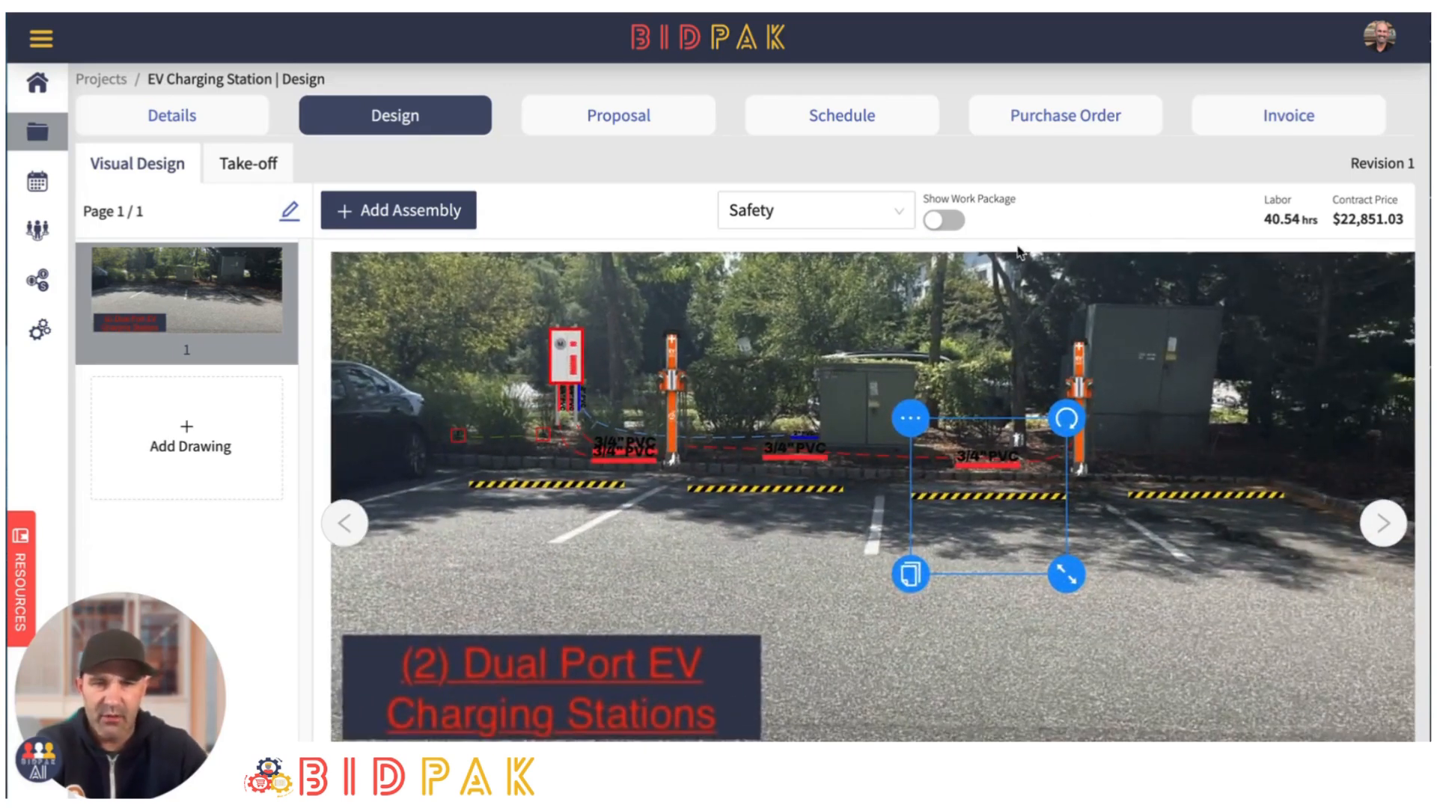
pyautogui.moveTo(989, 290); pyautogui.dragTo(950, 350)
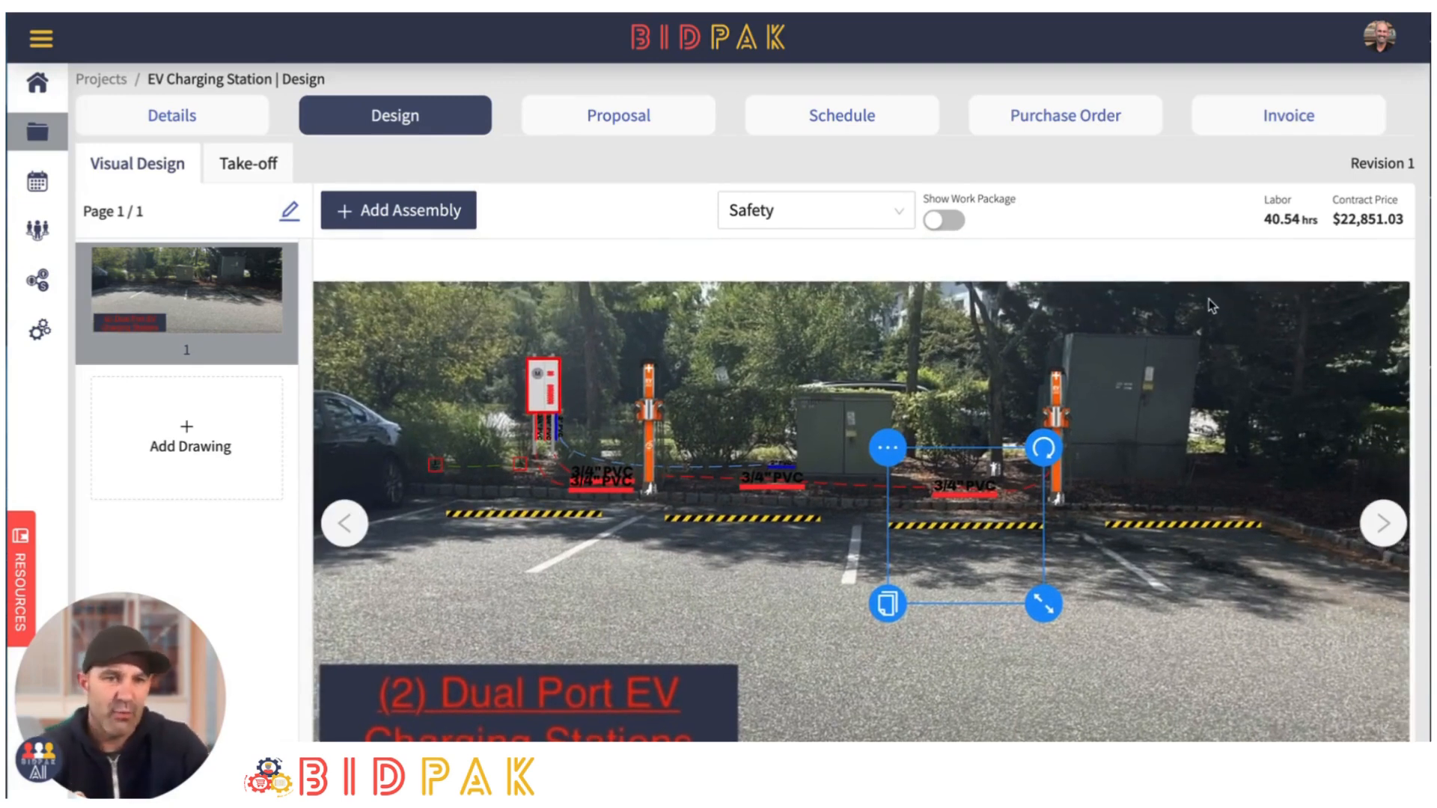
pyautogui.moveTo(1173, 346); pyautogui.dragTo(1168, 352)
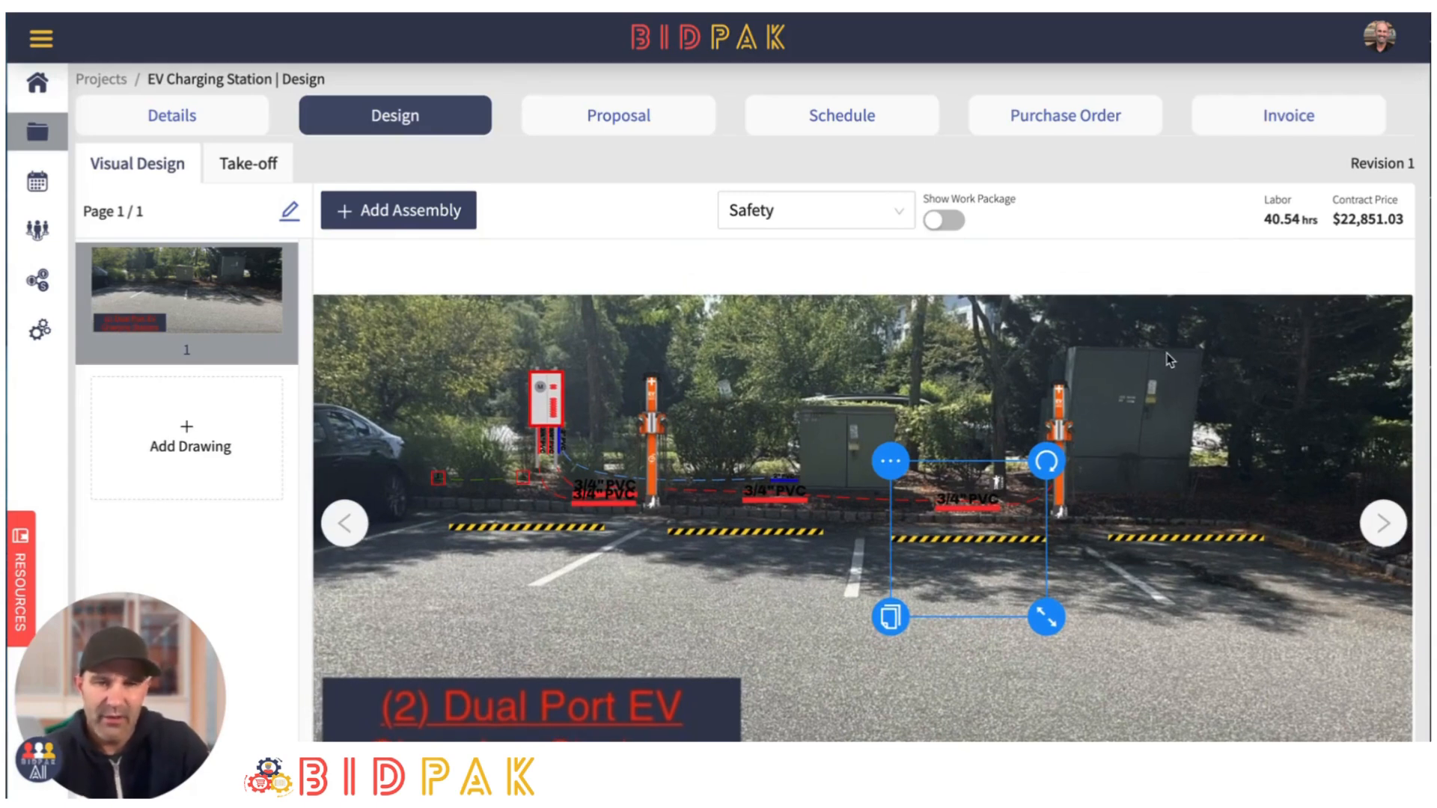
# - Deselect the parking stop and inspect the assemblies placed across the site photo
pyautogui.scroll(3, 1170, 385)
pyautogui.moveTo(989, 347); pyautogui.dragTo(1034, 344)
pyautogui.click(1025, 351)
pyautogui.scroll(-1, 1137, 355)
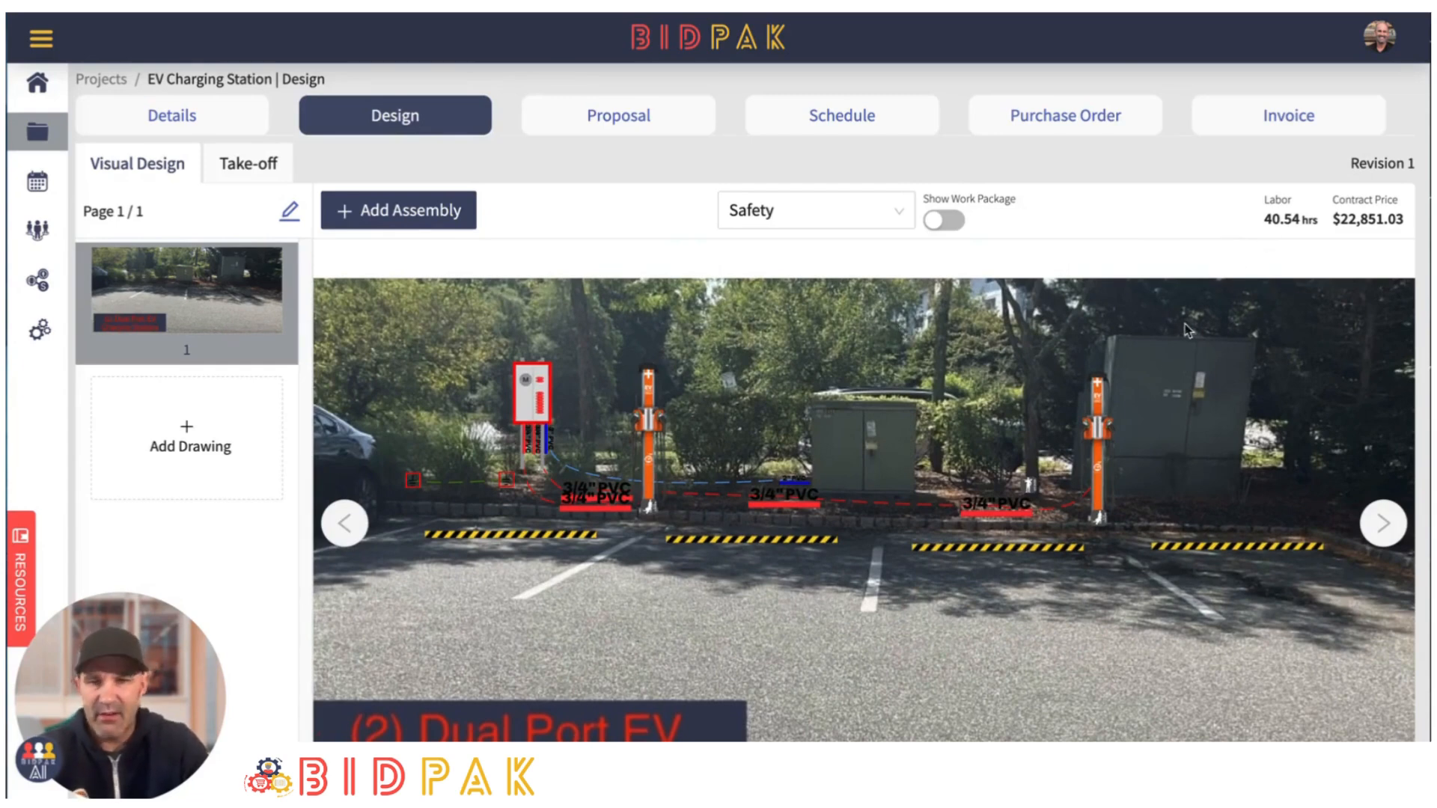
pyautogui.moveTo(908, 340); pyautogui.dragTo(950, 366)
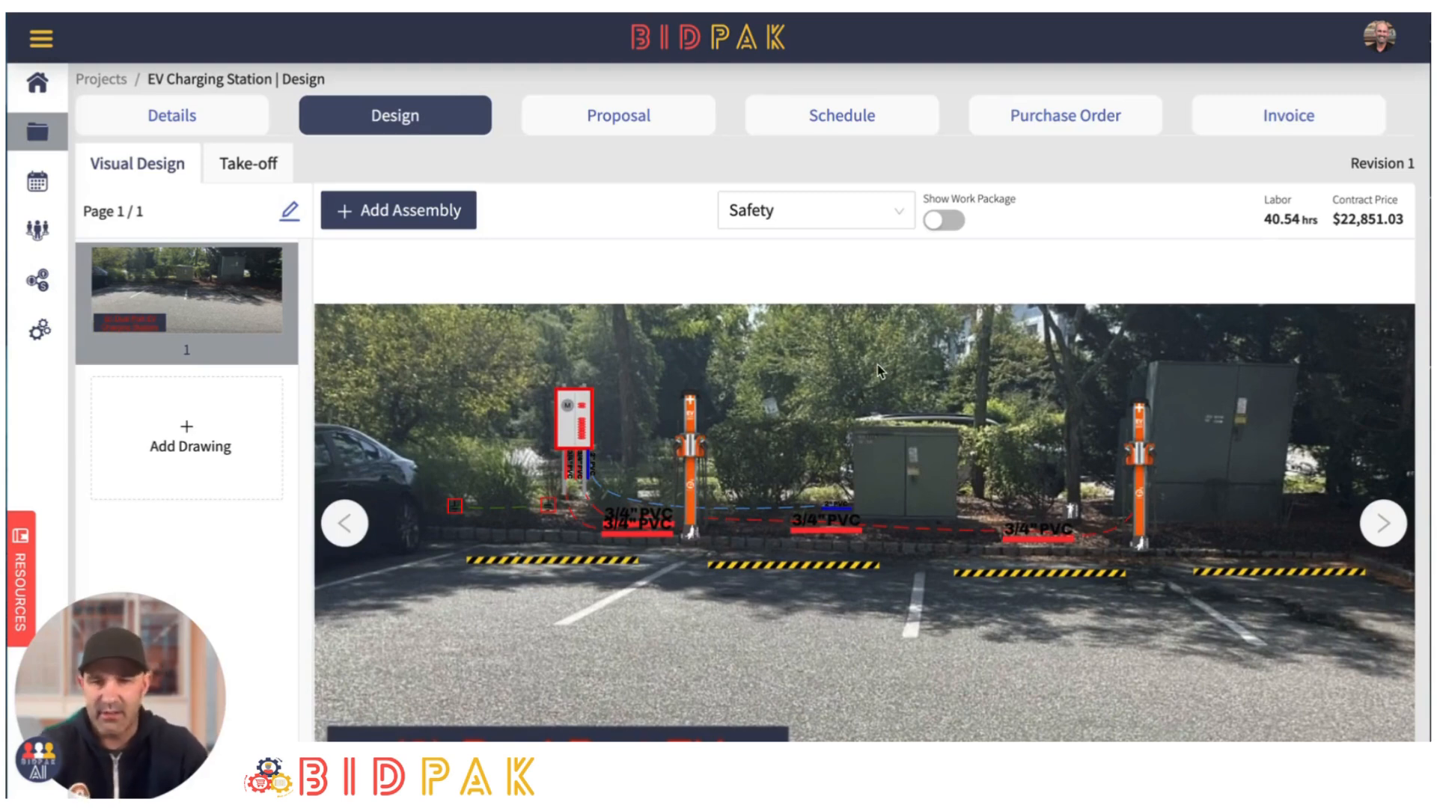
pyautogui.scroll(3, 877, 365)
pyautogui.moveTo(873, 393); pyautogui.dragTo(916, 391)
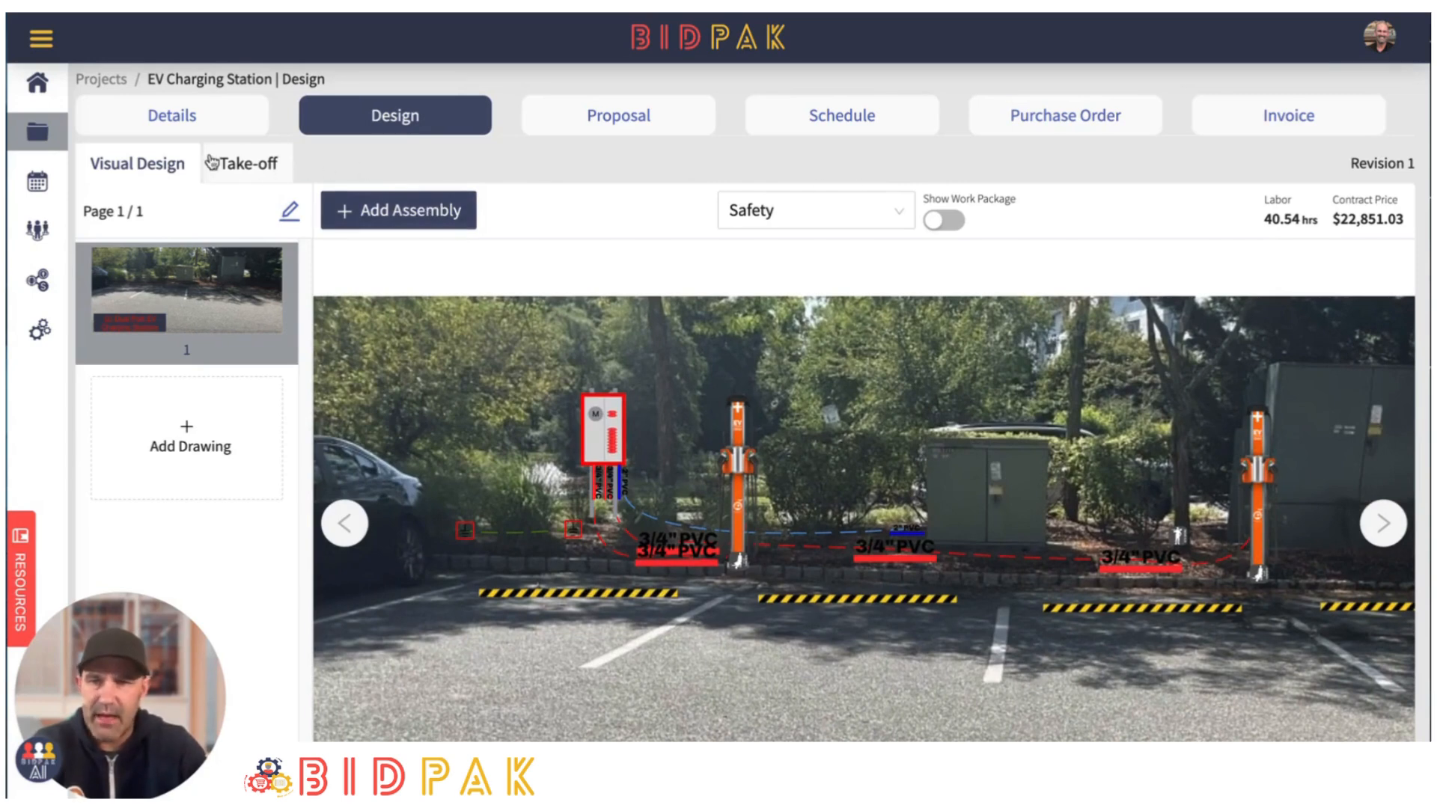
# - Switch to the take-off, expand the Distribution work package and review its assemblies and their counts
pyautogui.click(249, 162)
pyautogui.scroll(-1, 233, 379)
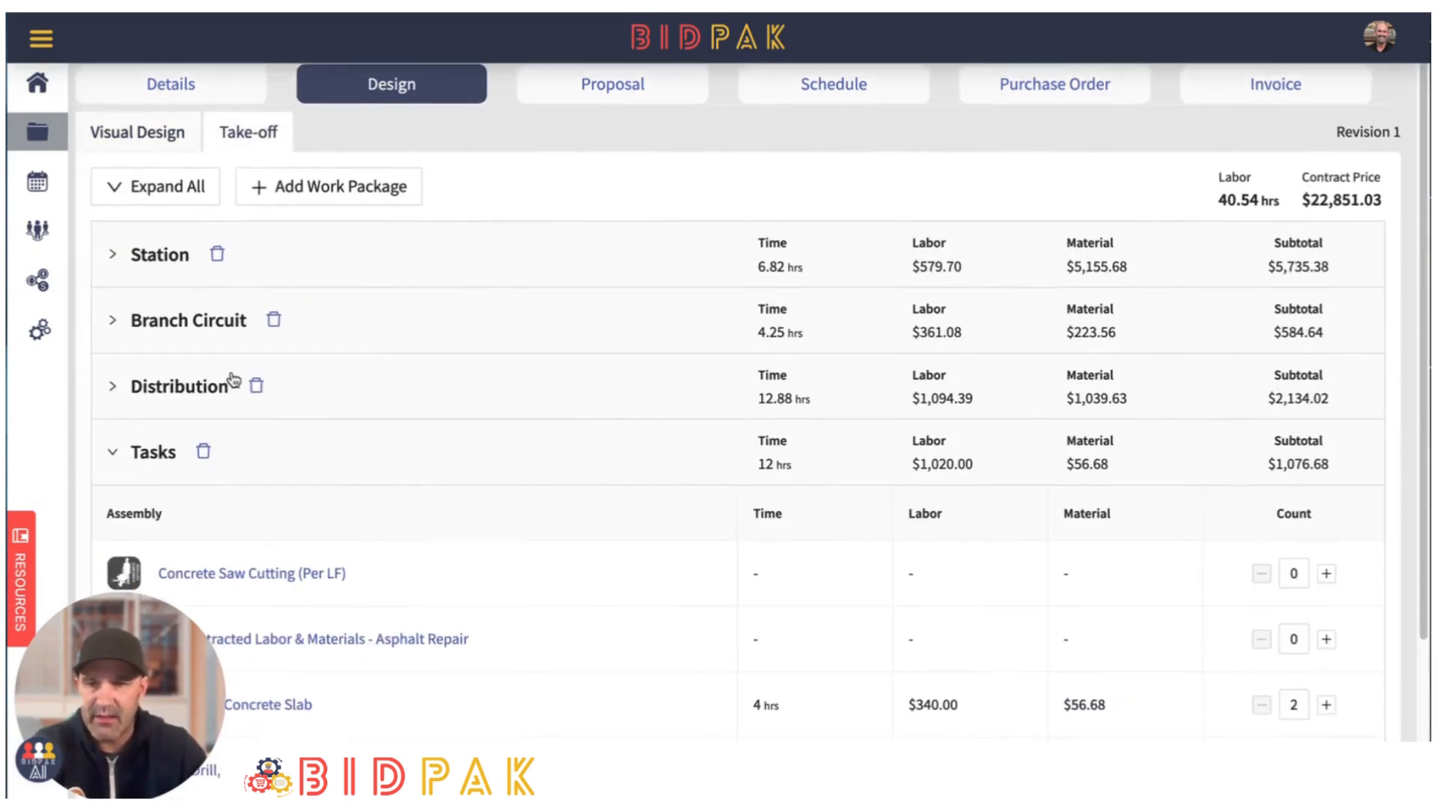
pyautogui.click(115, 353)
pyautogui.scroll(-2, 454, 403)
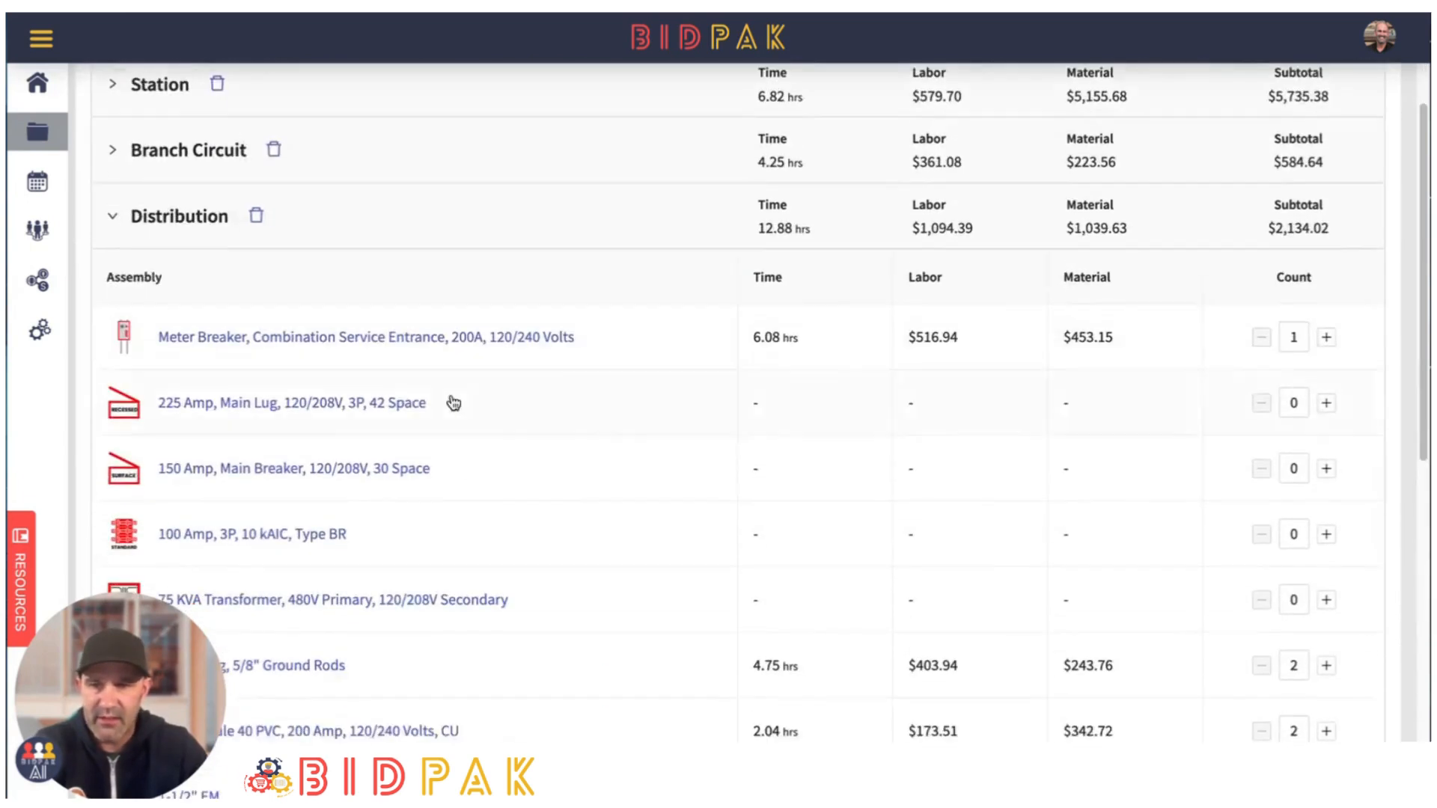
pyautogui.scroll(-6, 454, 403)
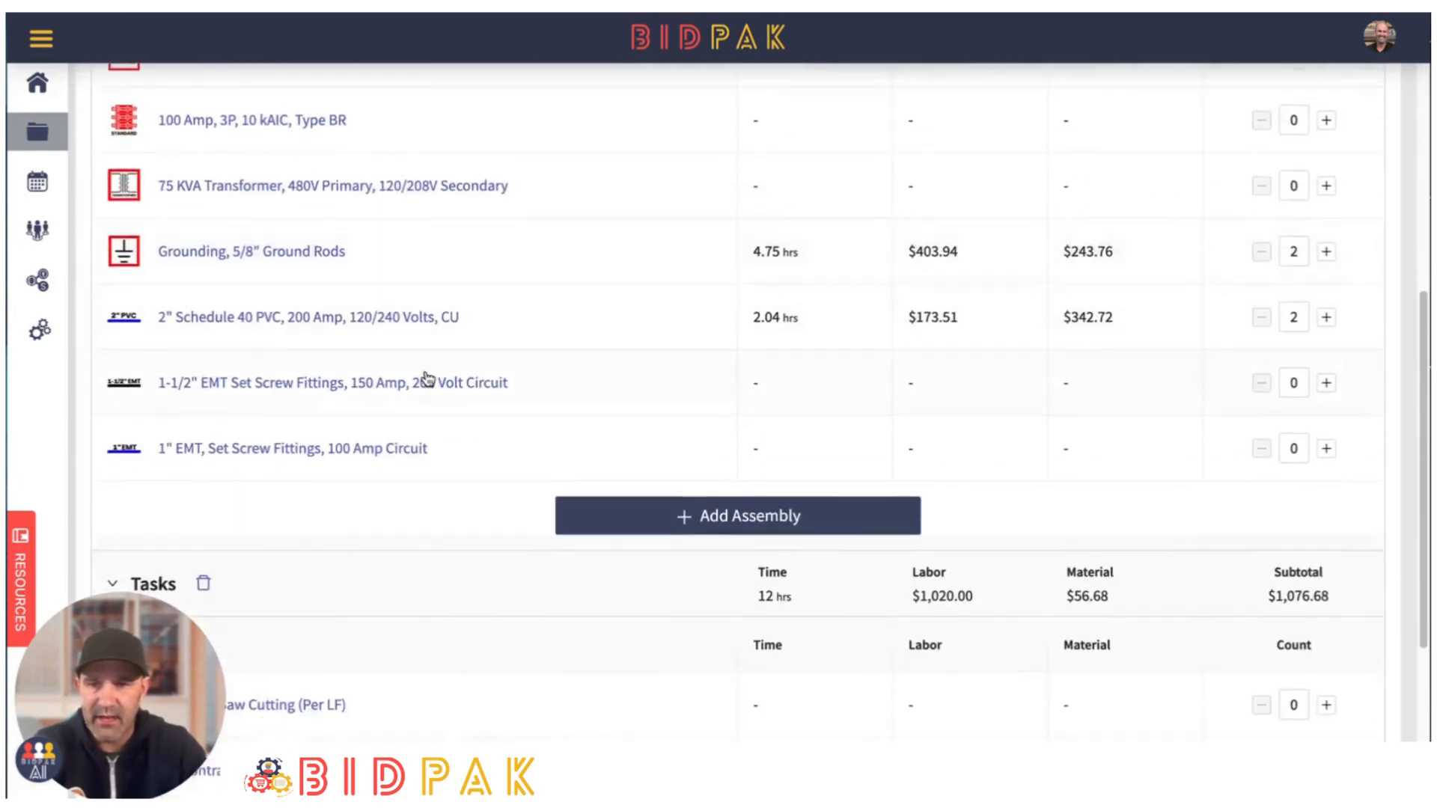
pyautogui.scroll(-4, 423, 379)
pyautogui.scroll(10, 423, 380)
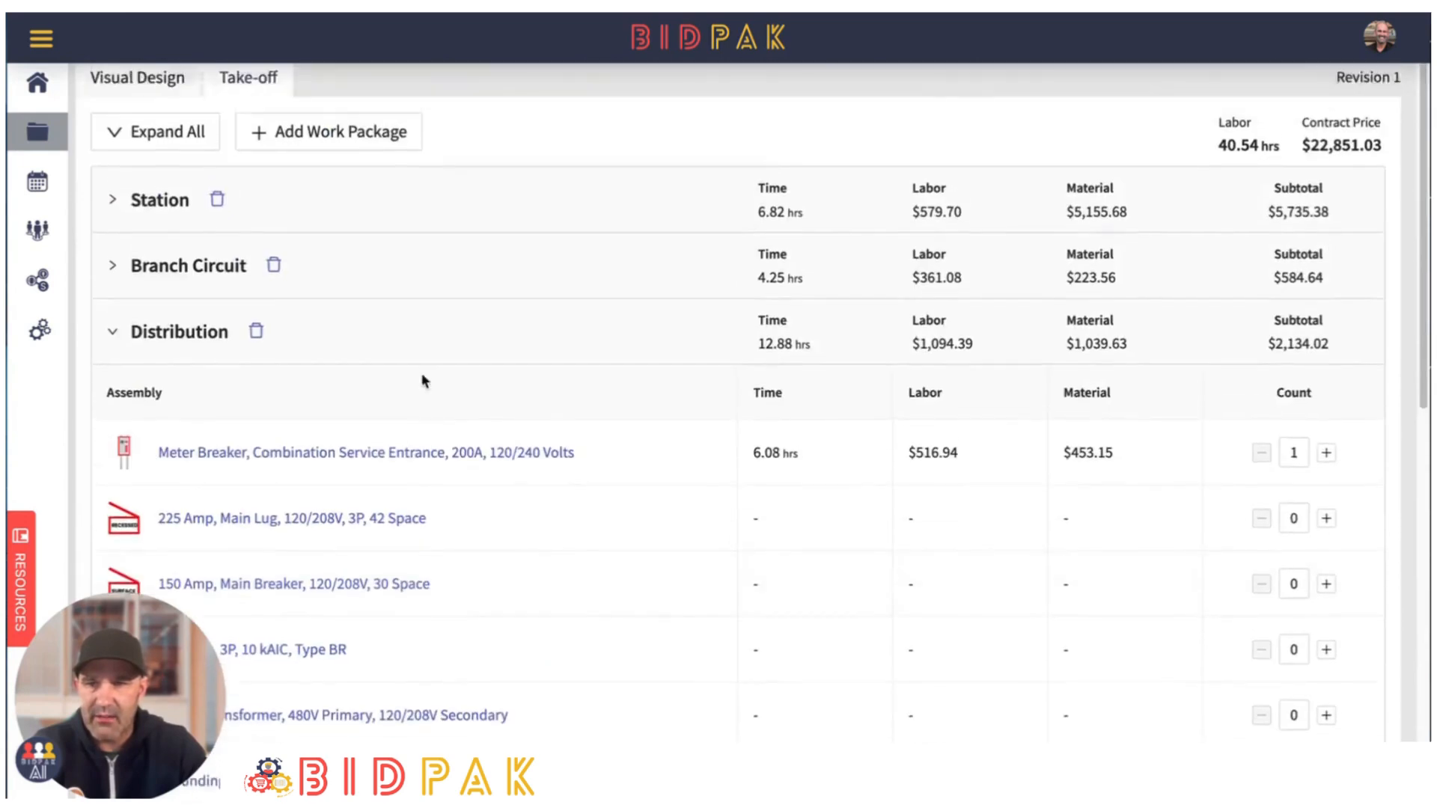
# - Expand the Branch Circuit package and set the count of "40 Amp, 2P, 10 kAIC, Type BR" to 4
pyautogui.click(122, 358)
pyautogui.scroll(-2, 352, 395)
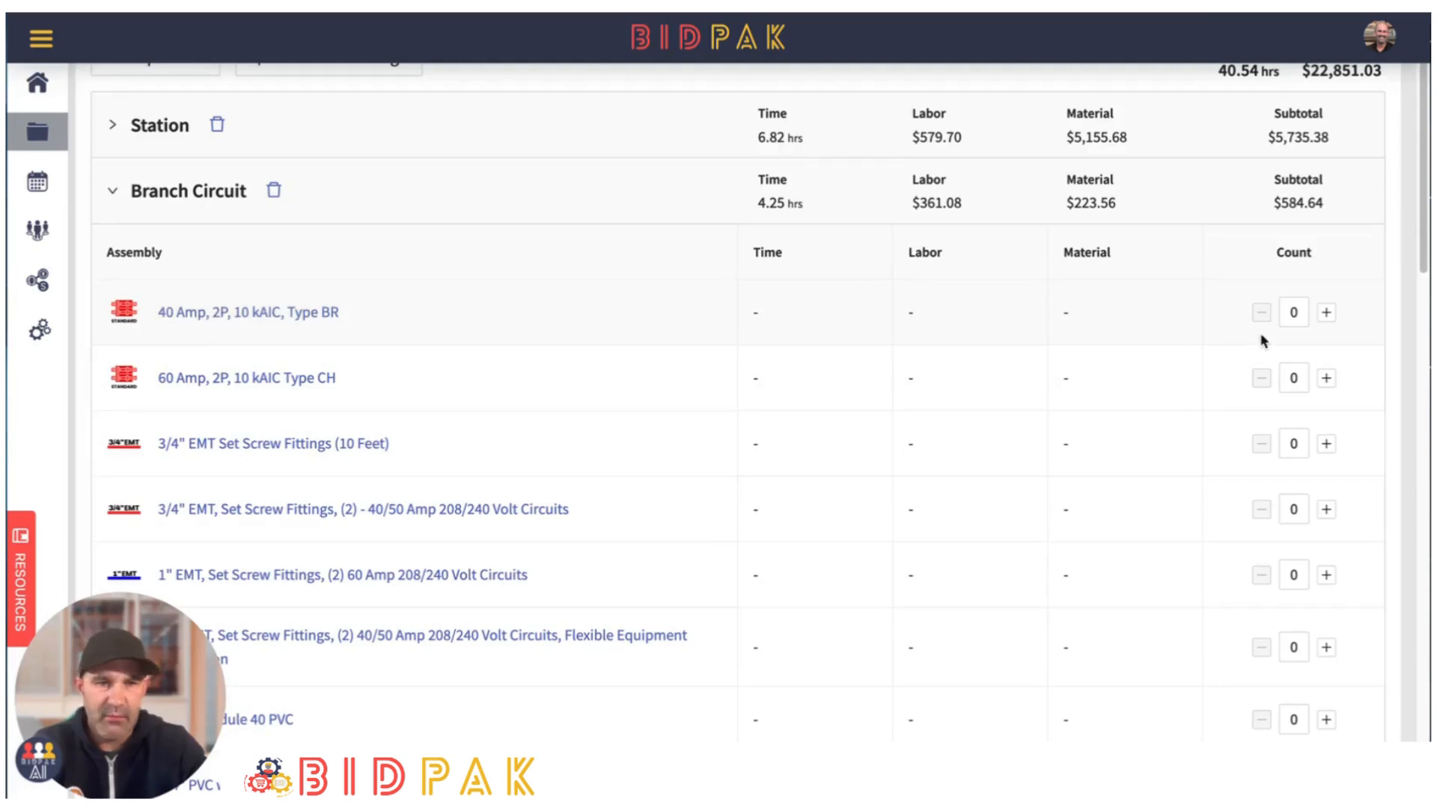
pyautogui.click(1326, 313)
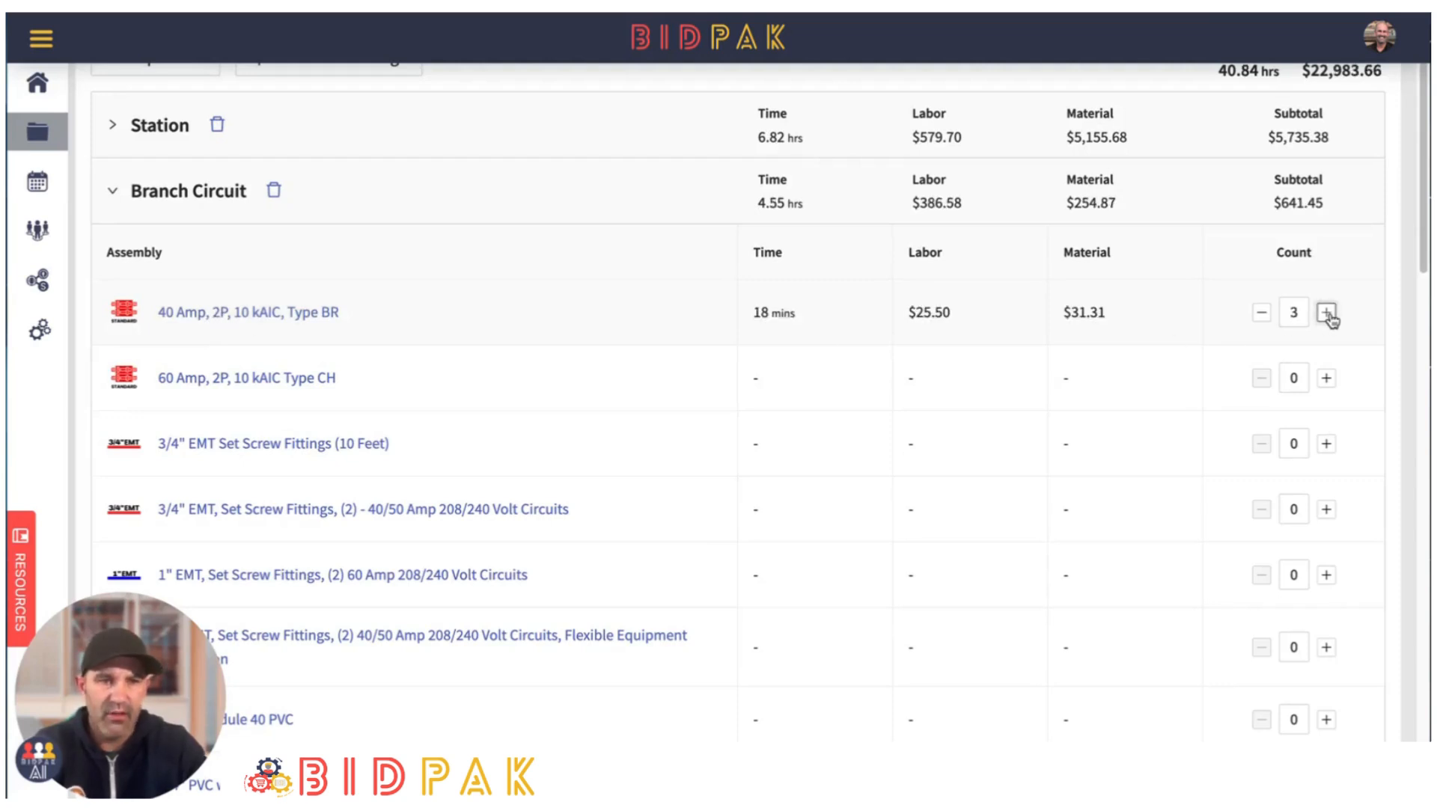
pyautogui.click(1325, 312)
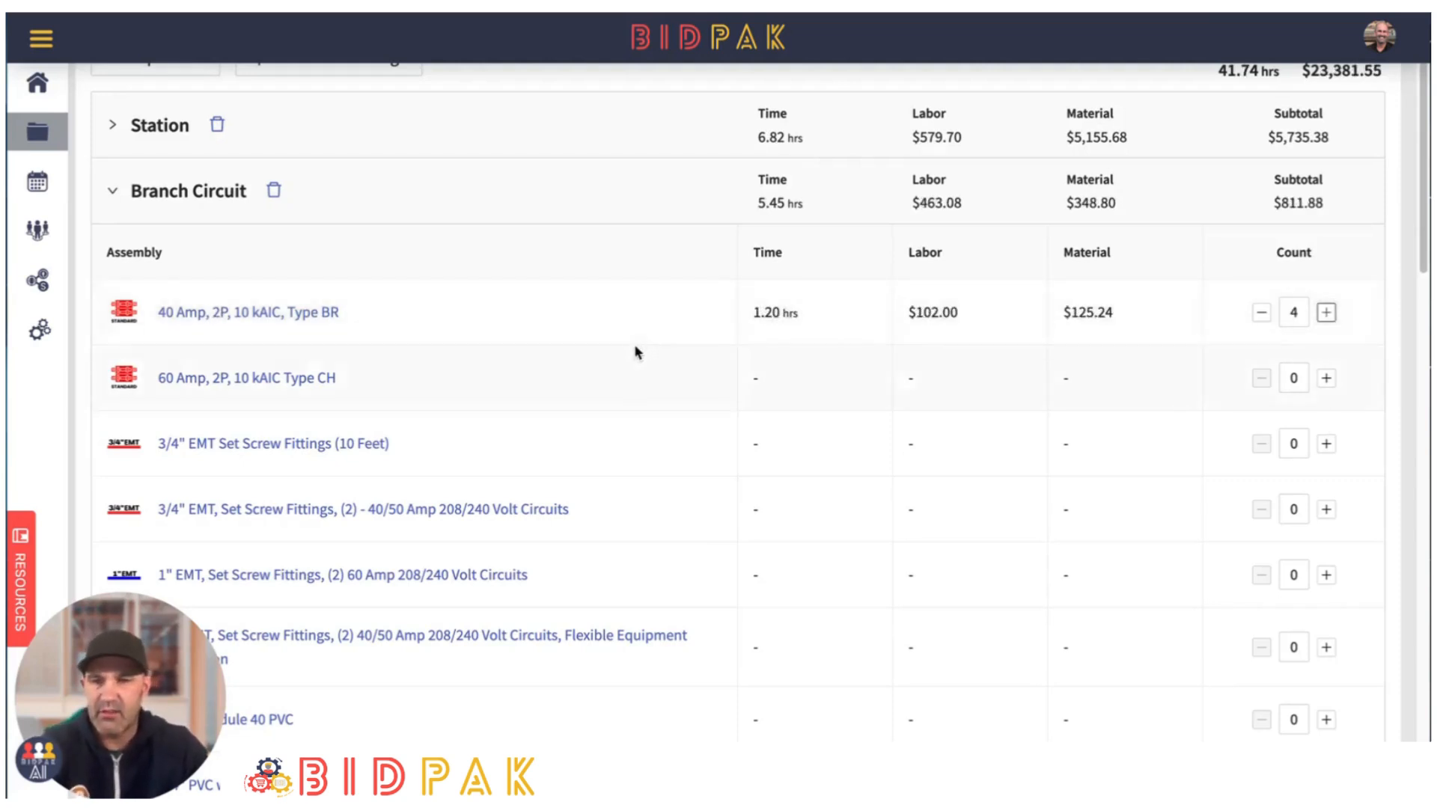
pyautogui.scroll(-1, 632, 352)
pyautogui.scroll(-3, 631, 356)
pyautogui.scroll(5, 620, 362)
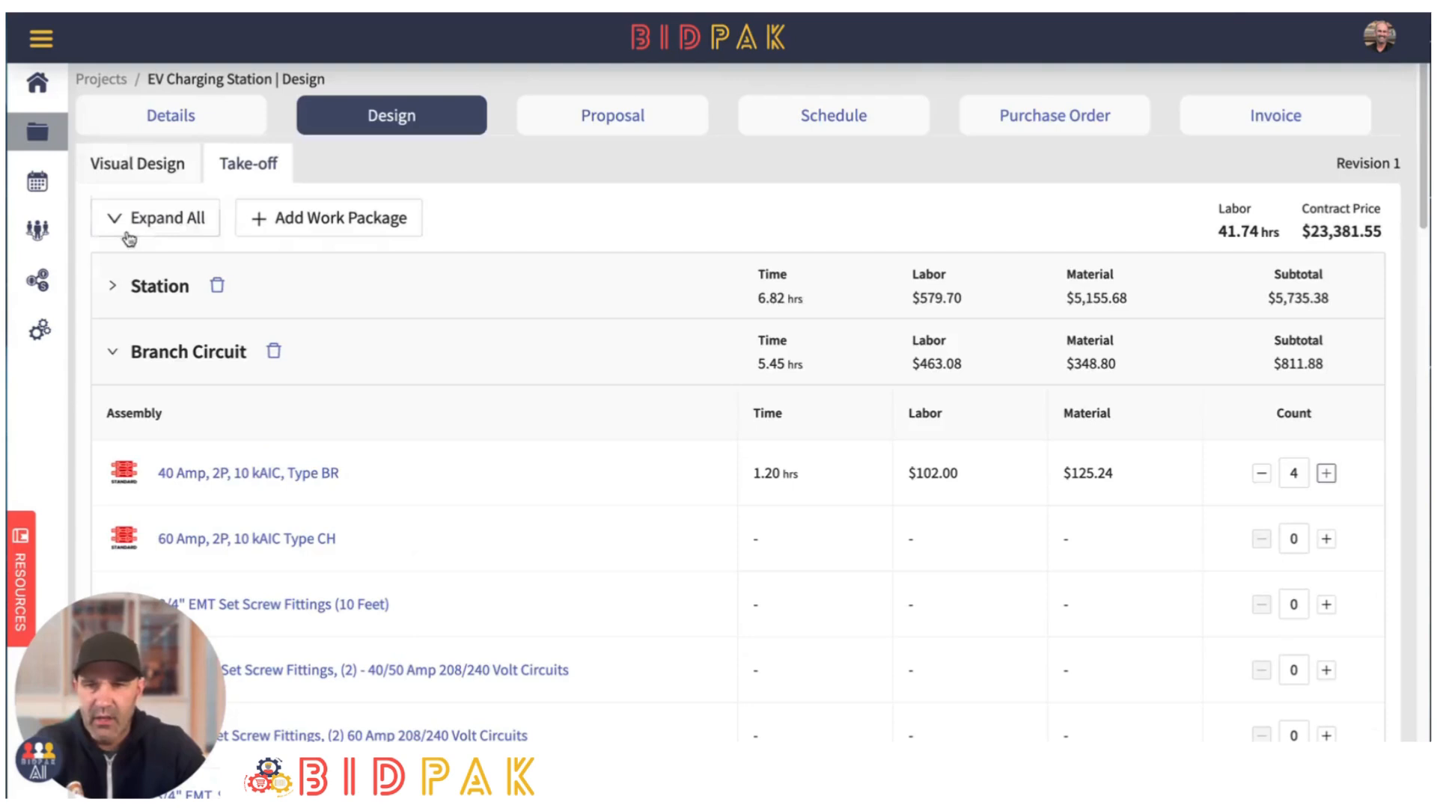
# - Return to the visual design and review the whole site layout, from the meter breaker to the parking stops
pyautogui.click(172, 173)
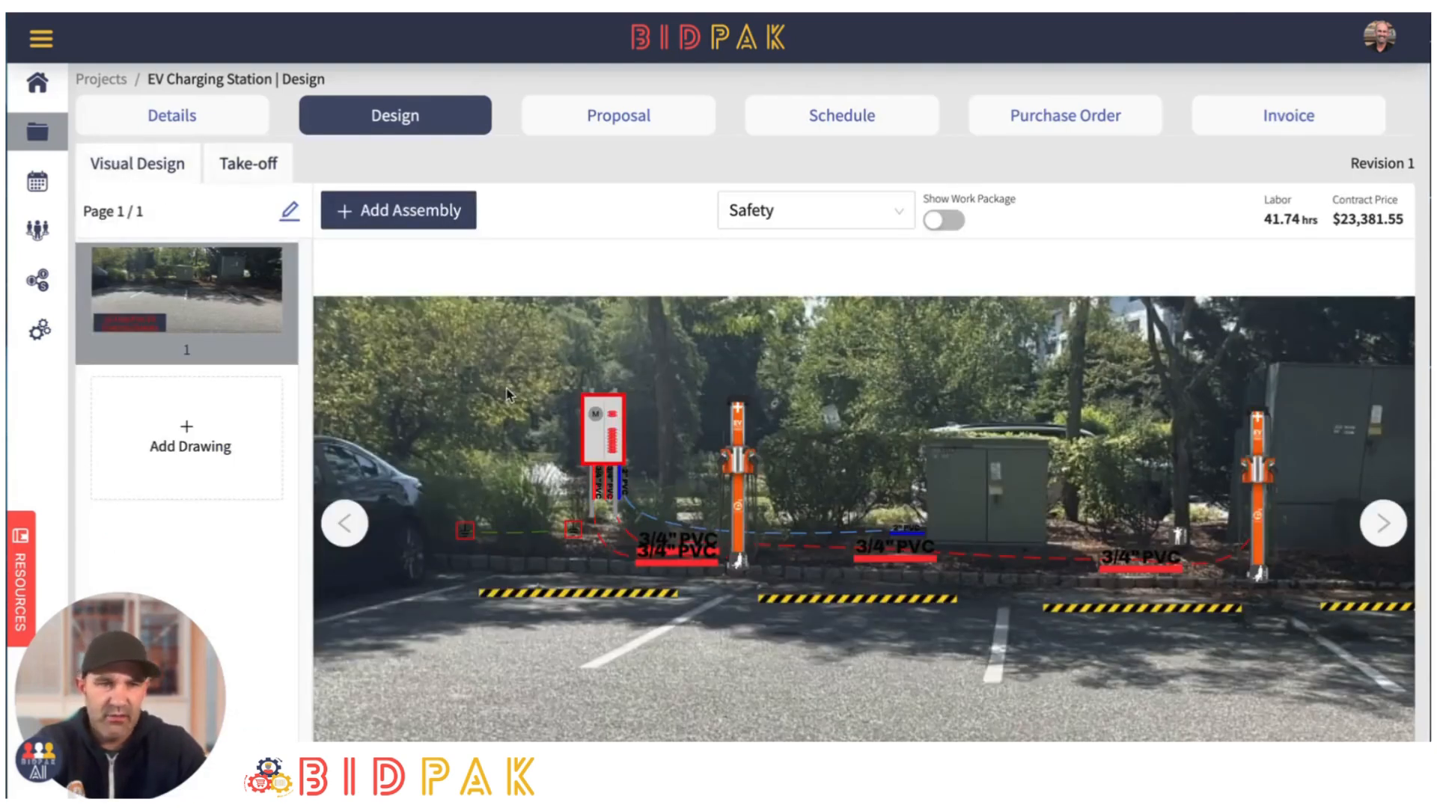
pyautogui.scroll(-2, 814, 438)
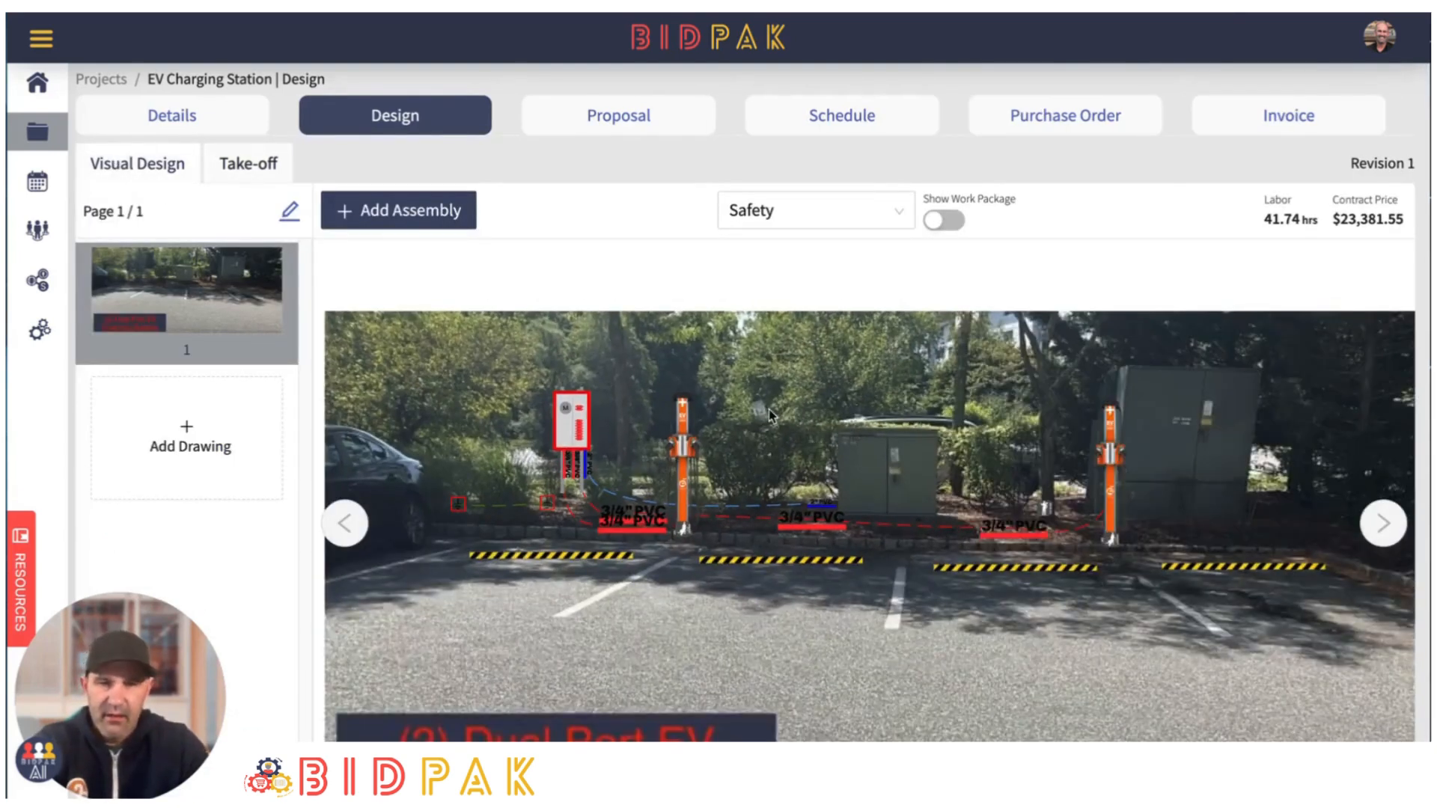
pyautogui.scroll(-1, 770, 416)
pyautogui.scroll(-2, 927, 587)
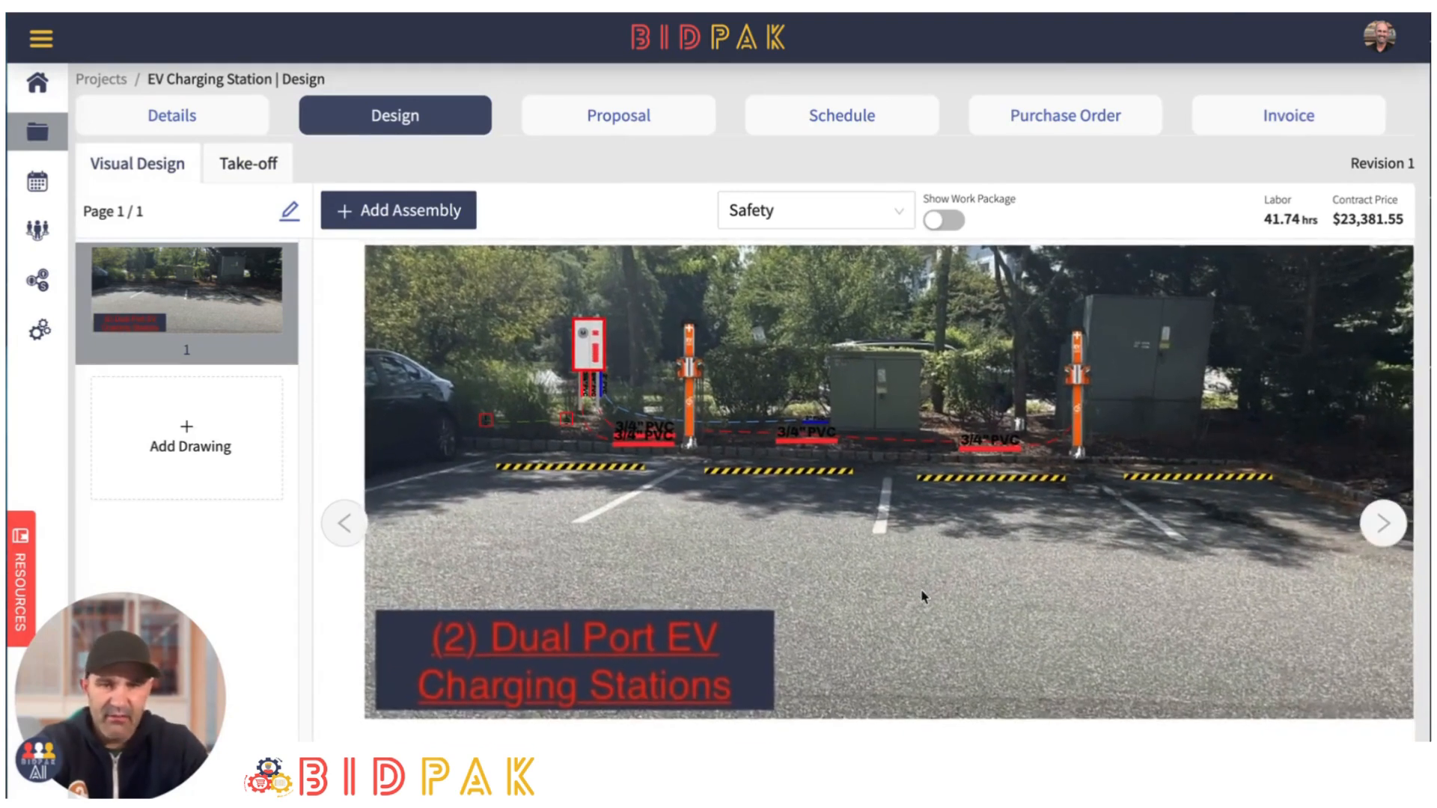
pyautogui.scroll(-1, 934, 555)
pyautogui.moveTo(912, 355); pyautogui.dragTo(895, 361)
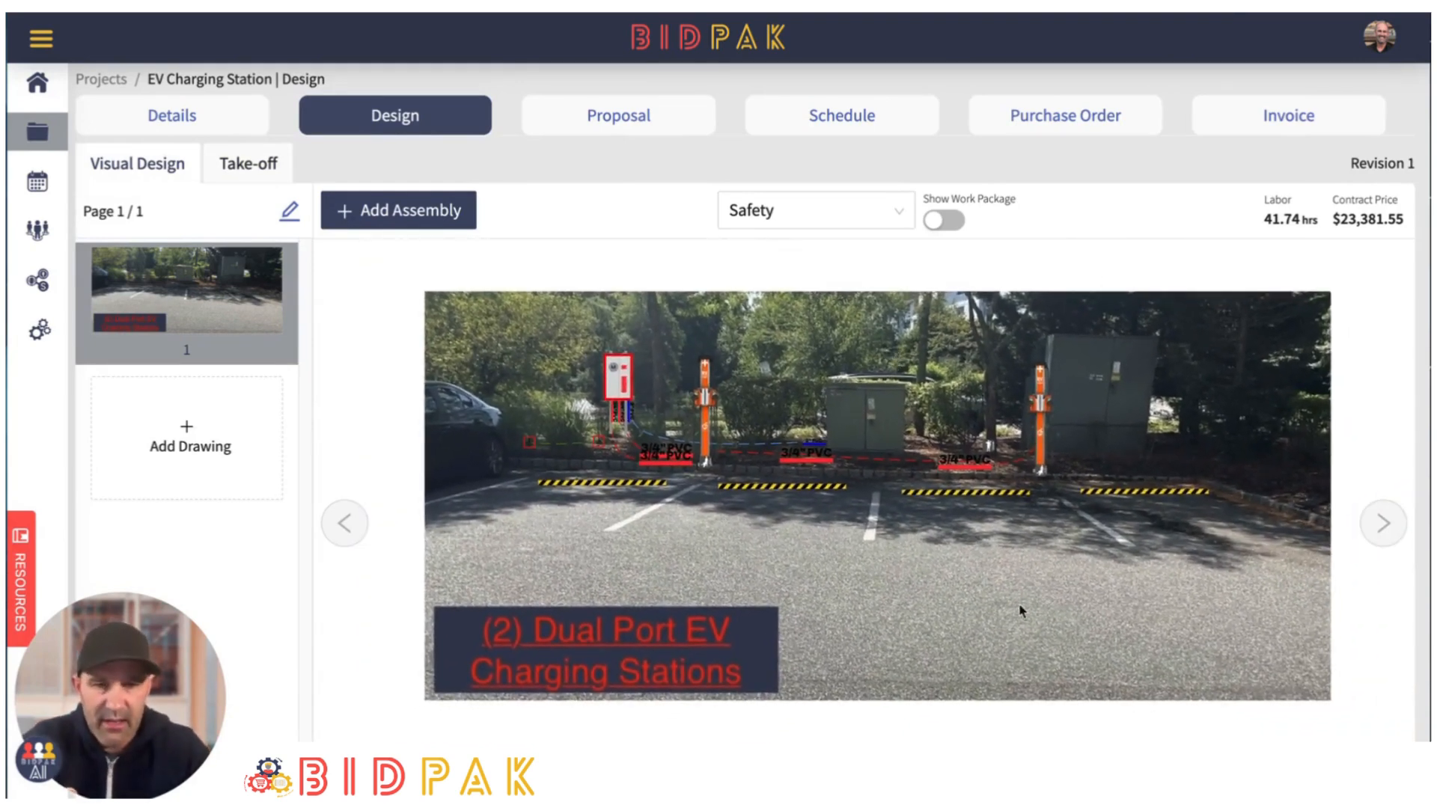
pyautogui.scroll(1, 960, 581)
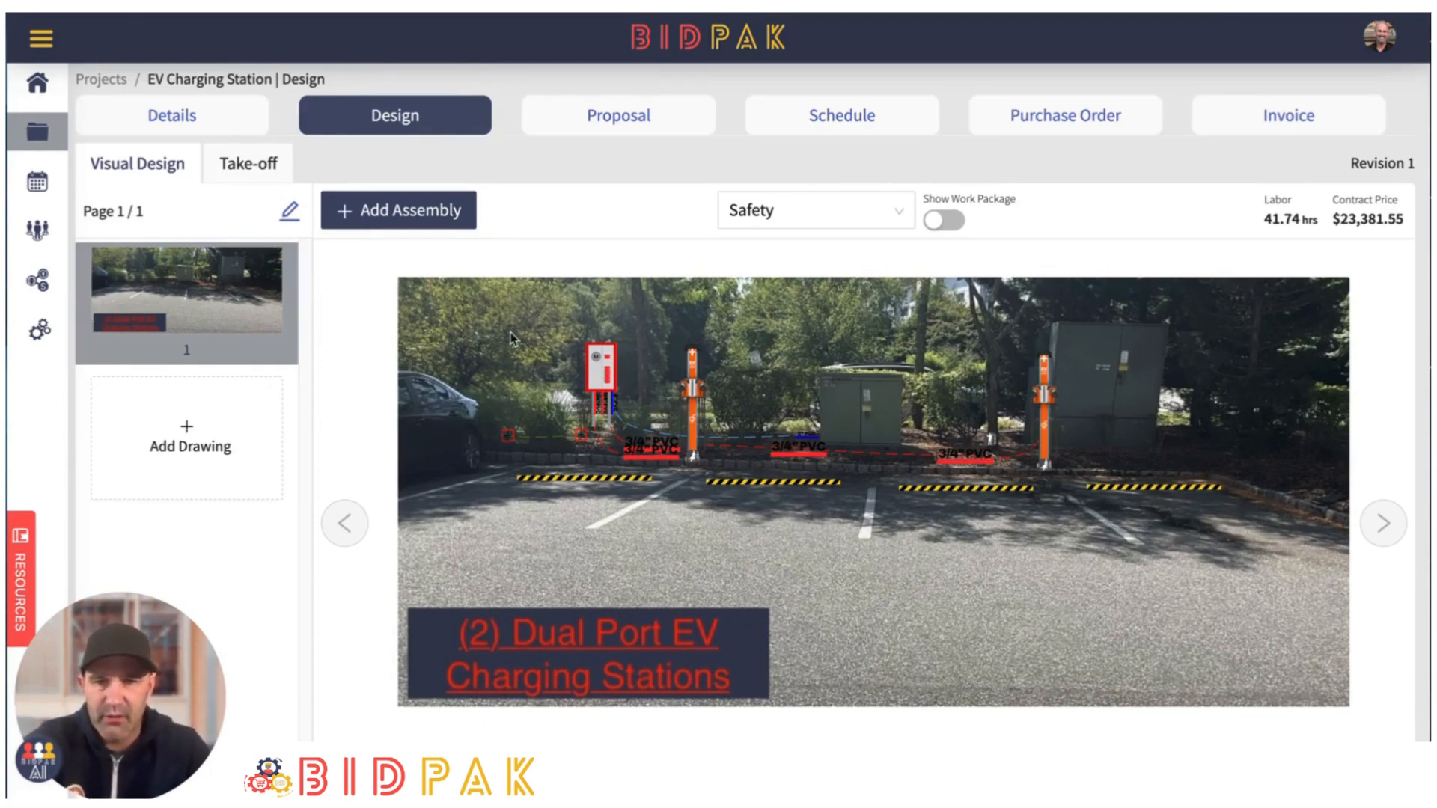
pyautogui.scroll(1, 511, 339)
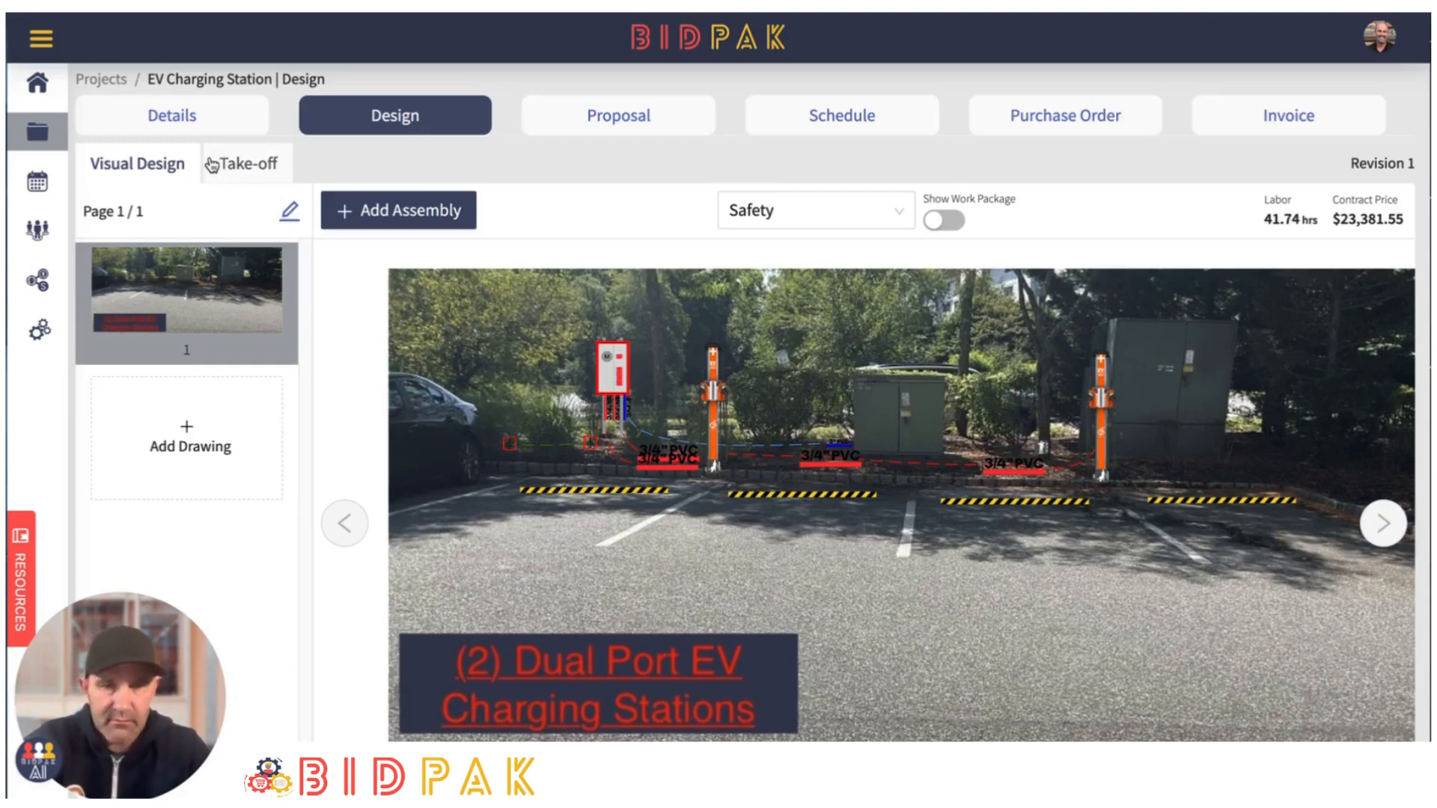
# - Add the "General Conditions" work package from the template list and check which assemblies it offers
pyautogui.click(900, 211)
pyautogui.click(799, 418)
pyautogui.click(676, 137)
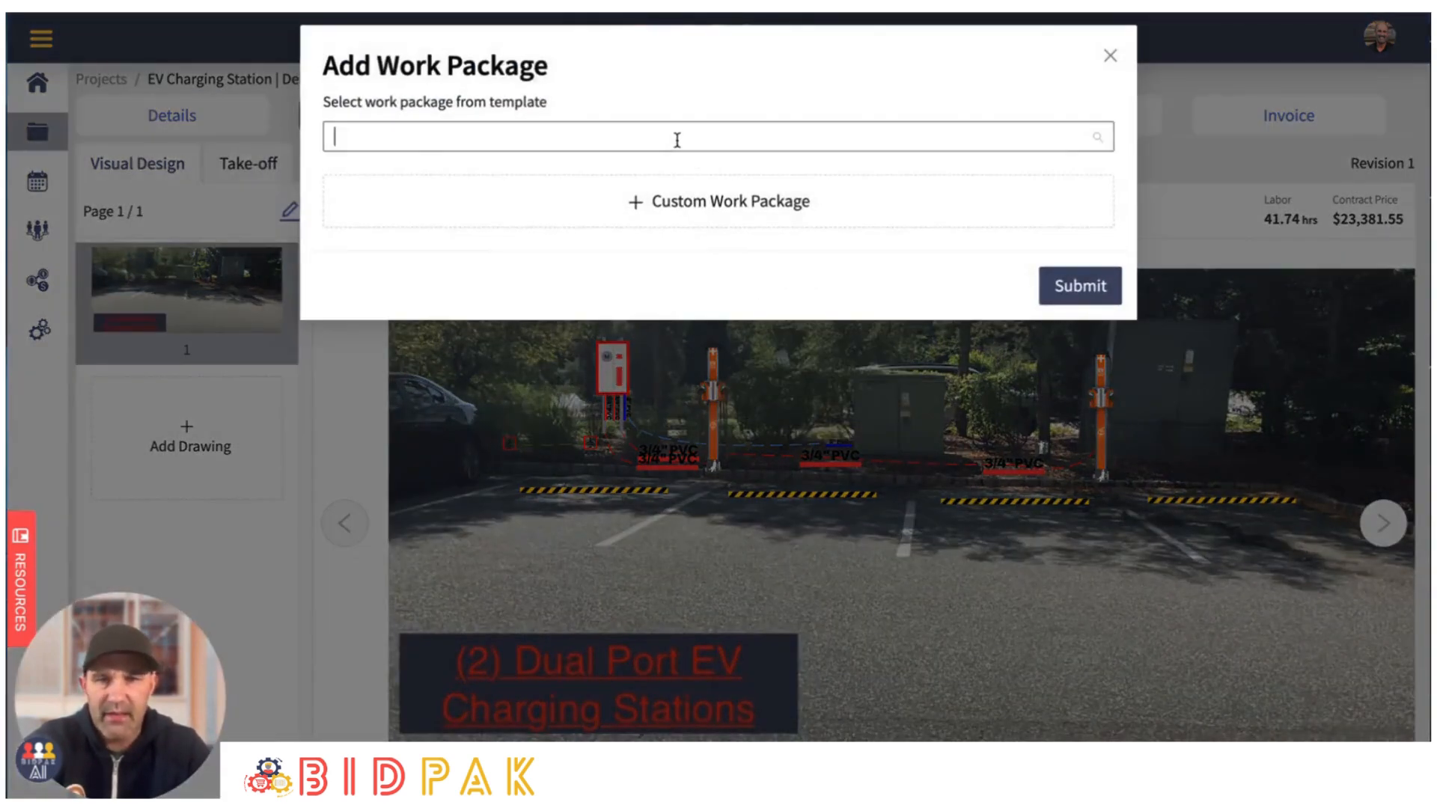
pyautogui.click(422, 214)
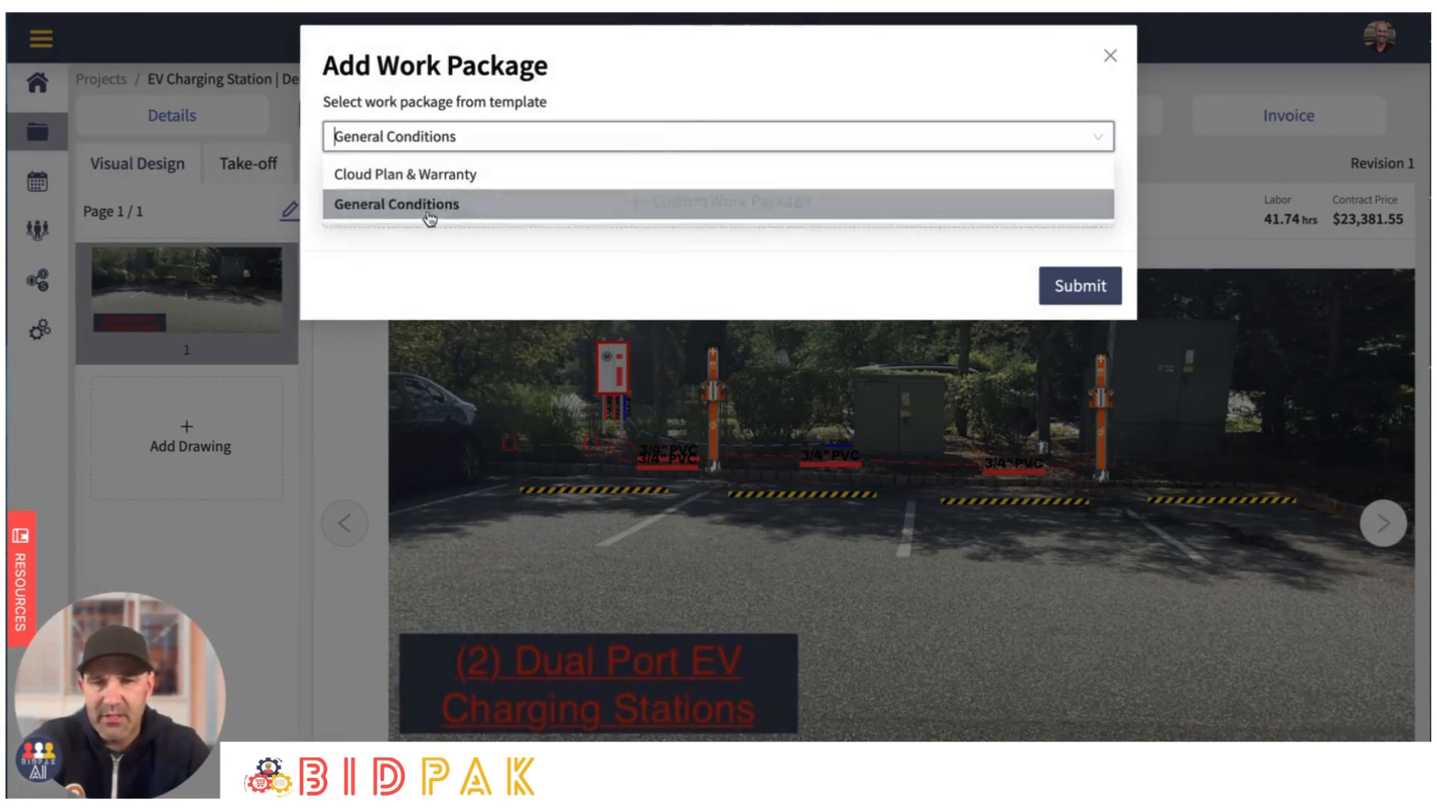
pyautogui.click(1069, 295)
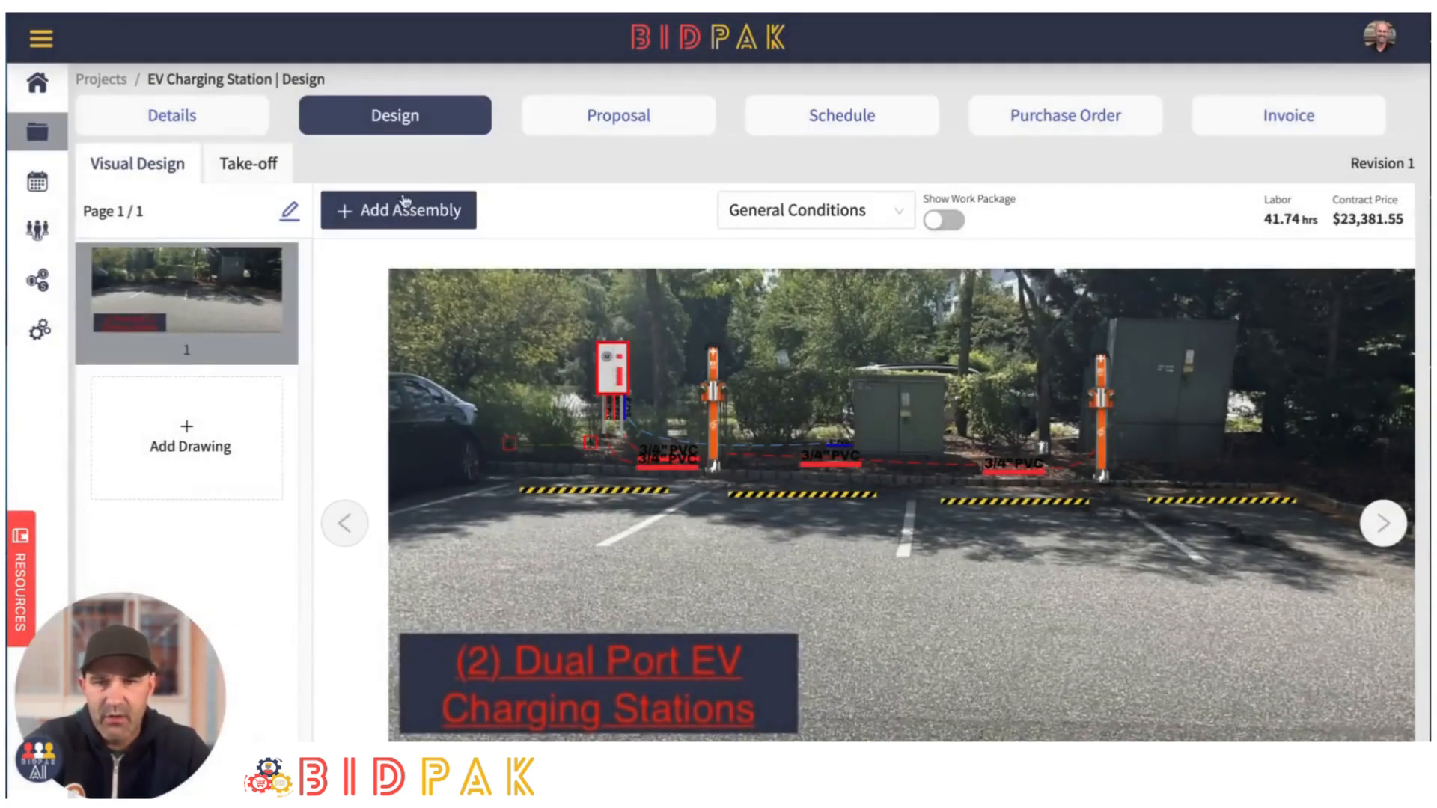
pyautogui.click(404, 209)
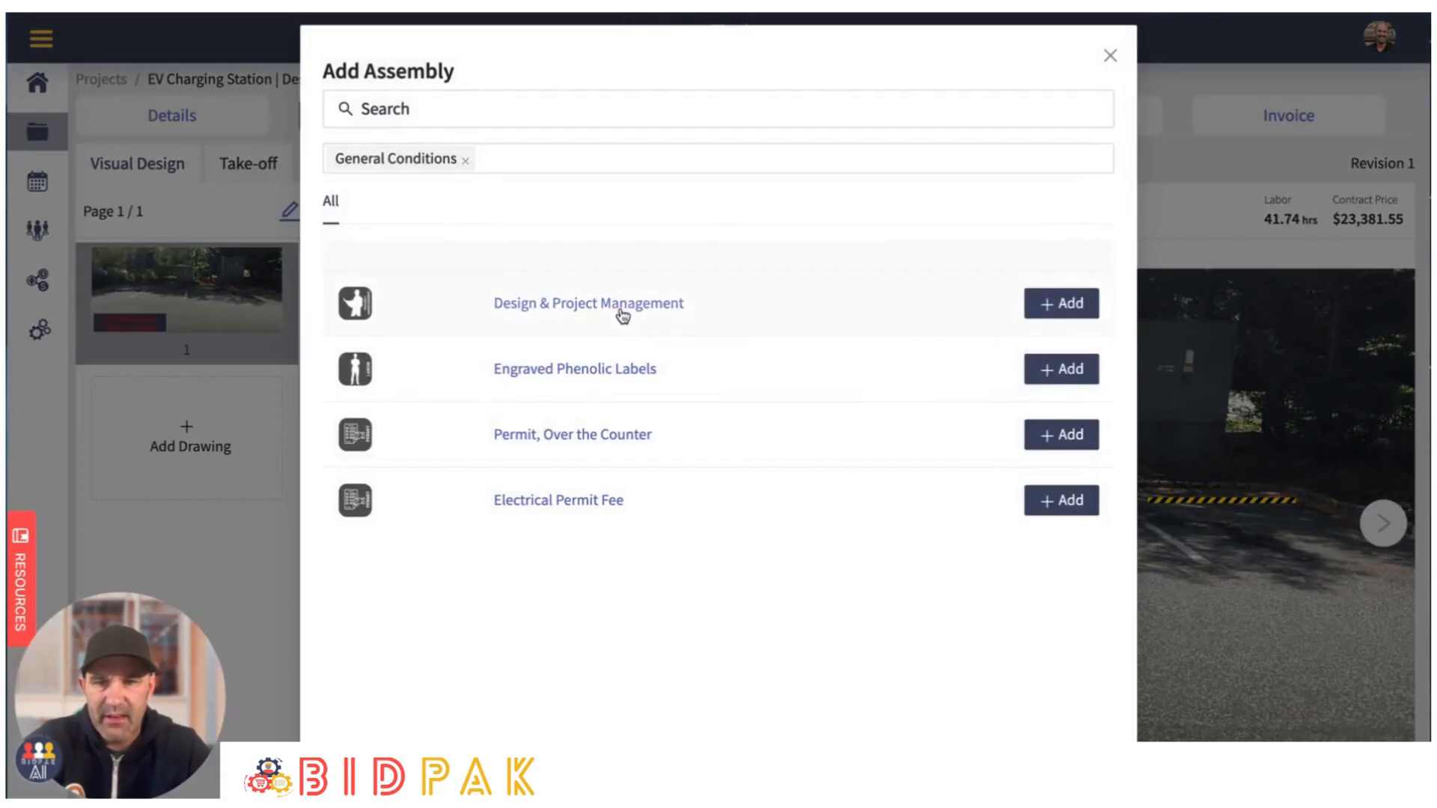
pyautogui.click(1109, 56)
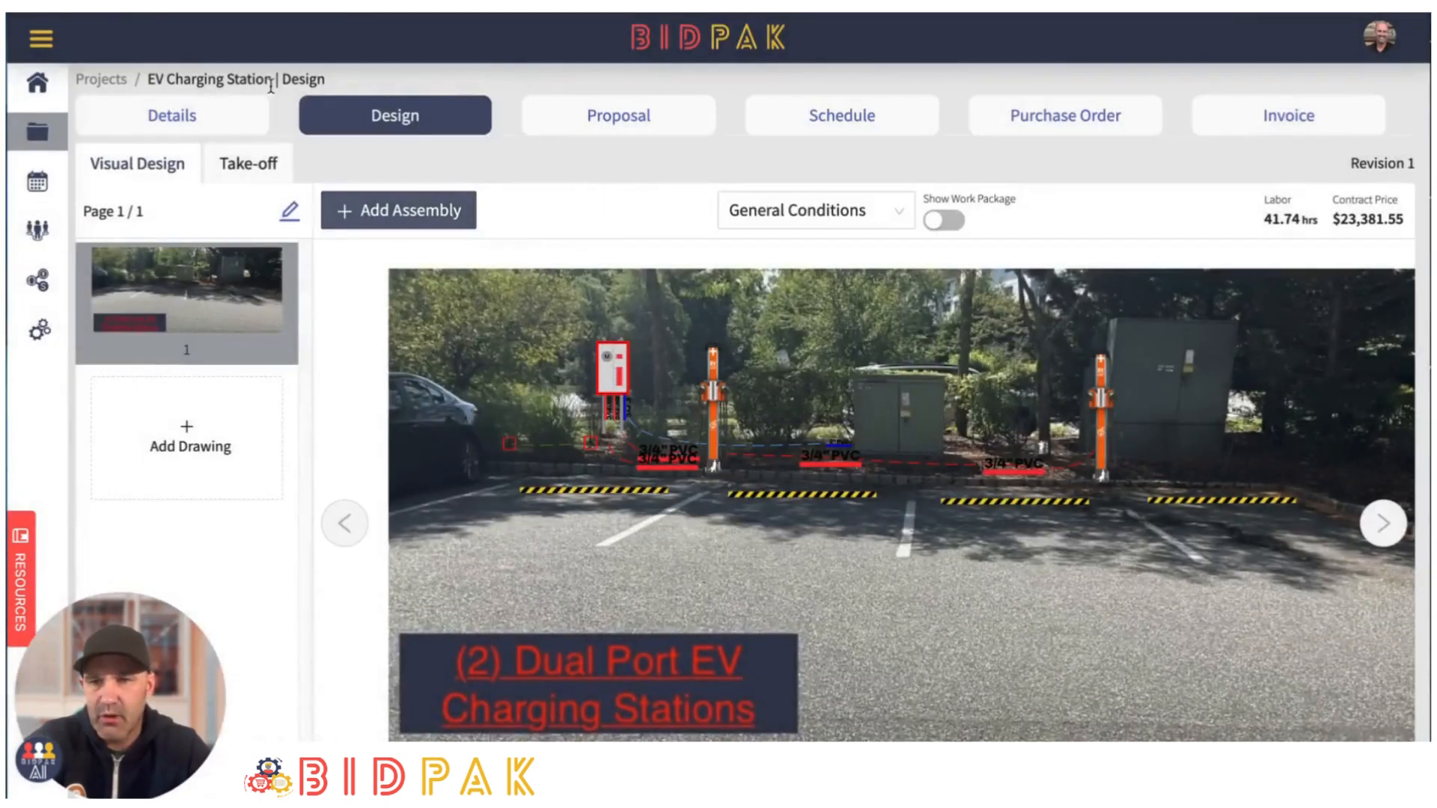
# - In the take-off's General Conditions package, set the counts of Design & Project Management to 4 and Engraved Phenolic Labels to 2
pyautogui.click(242, 162)
pyautogui.scroll(-7, 569, 494)
pyautogui.scroll(-10, 582, 488)
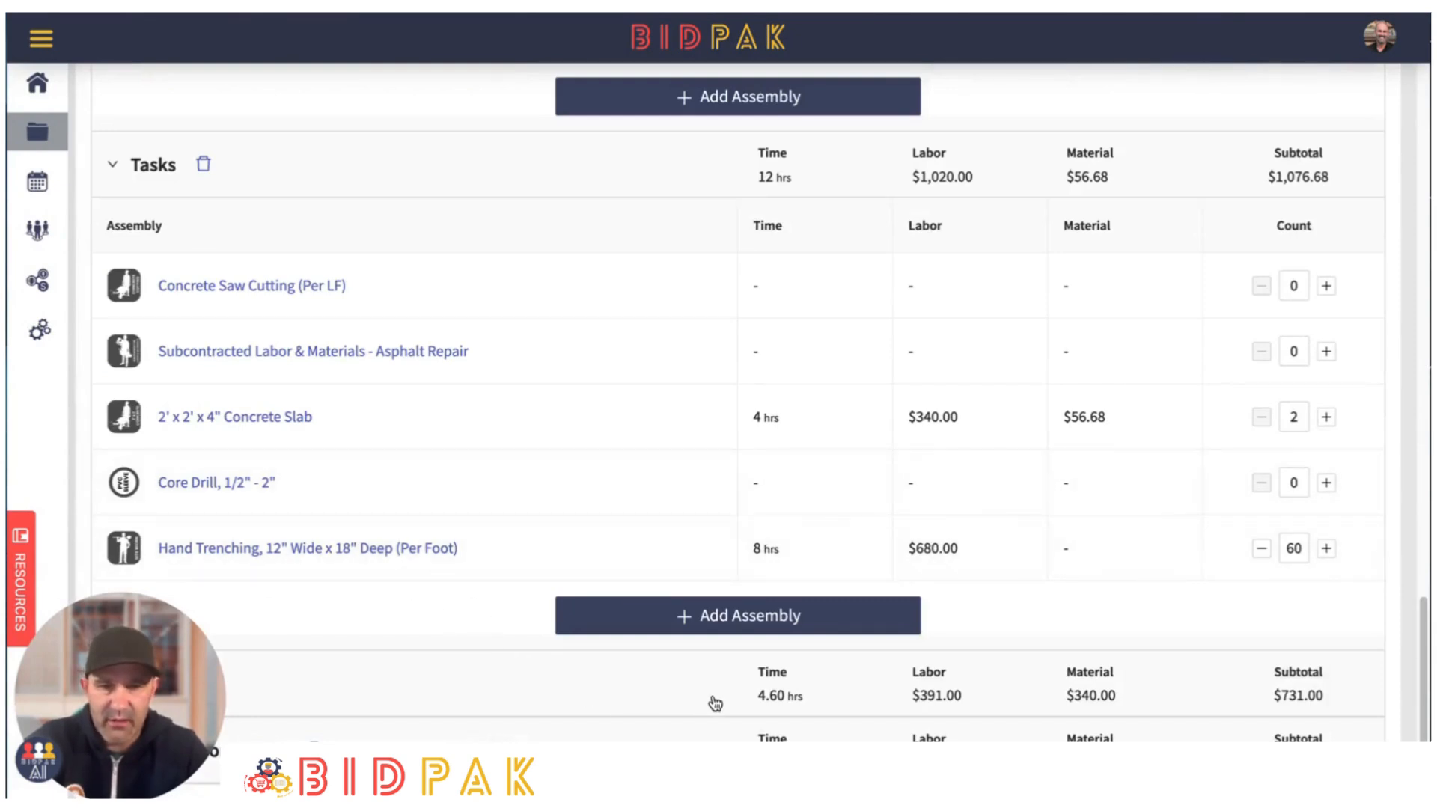
pyautogui.moveTo(447, 591); pyautogui.dragTo(459, 565)
pyautogui.moveTo(117, 634); pyautogui.dragTo(393, 514)
pyautogui.click(113, 750)
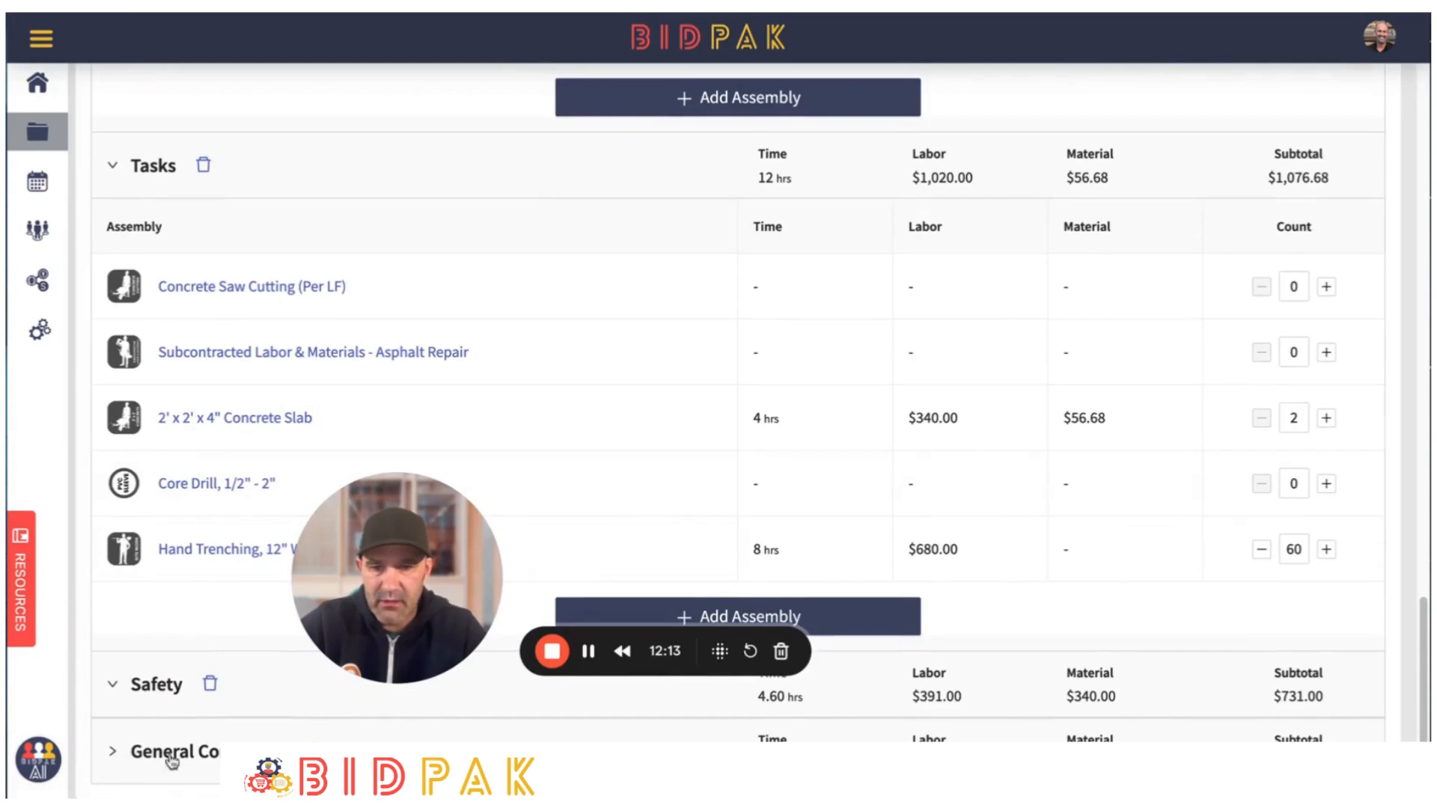
pyautogui.scroll(-5, 225, 686)
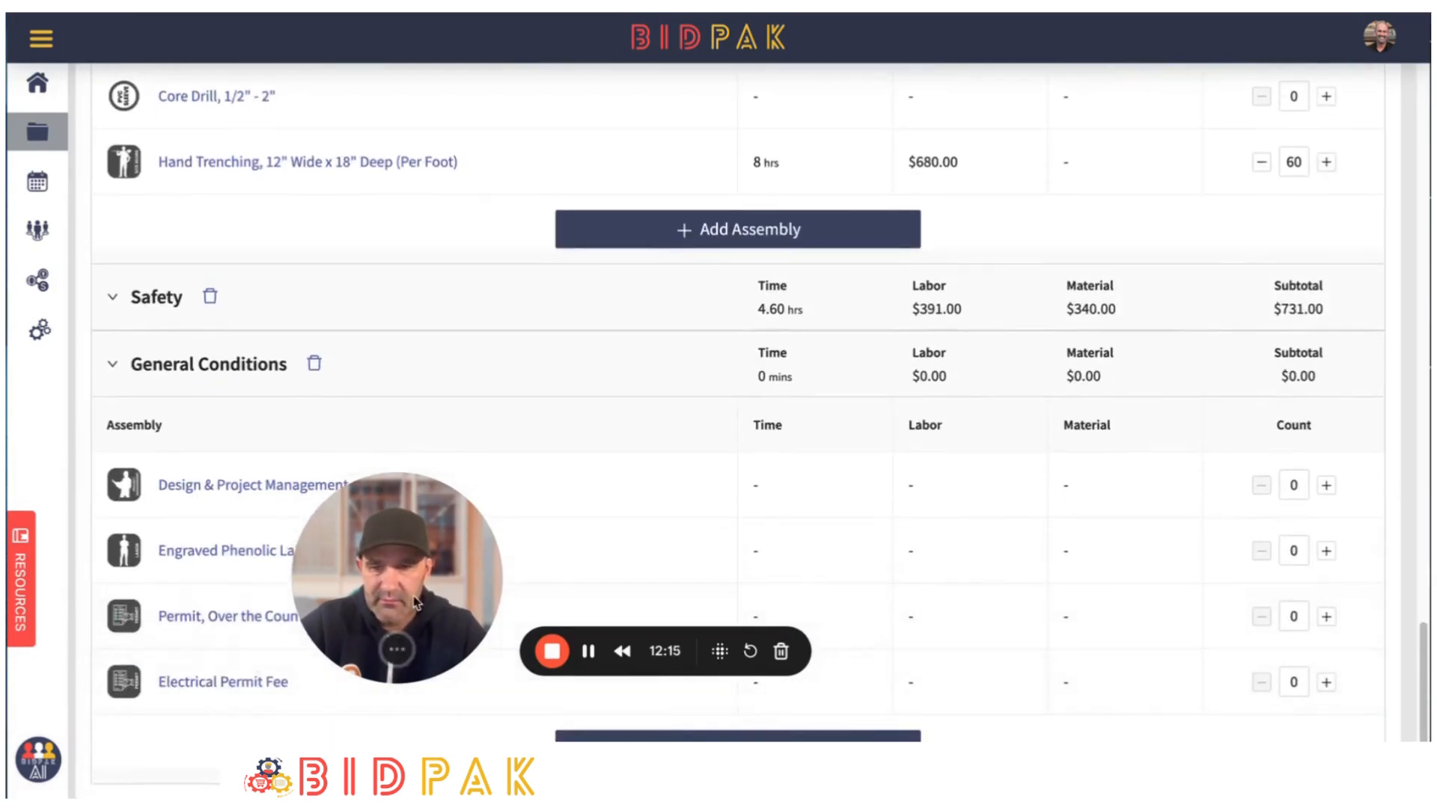
pyautogui.moveTo(415, 608); pyautogui.dragTo(145, 726)
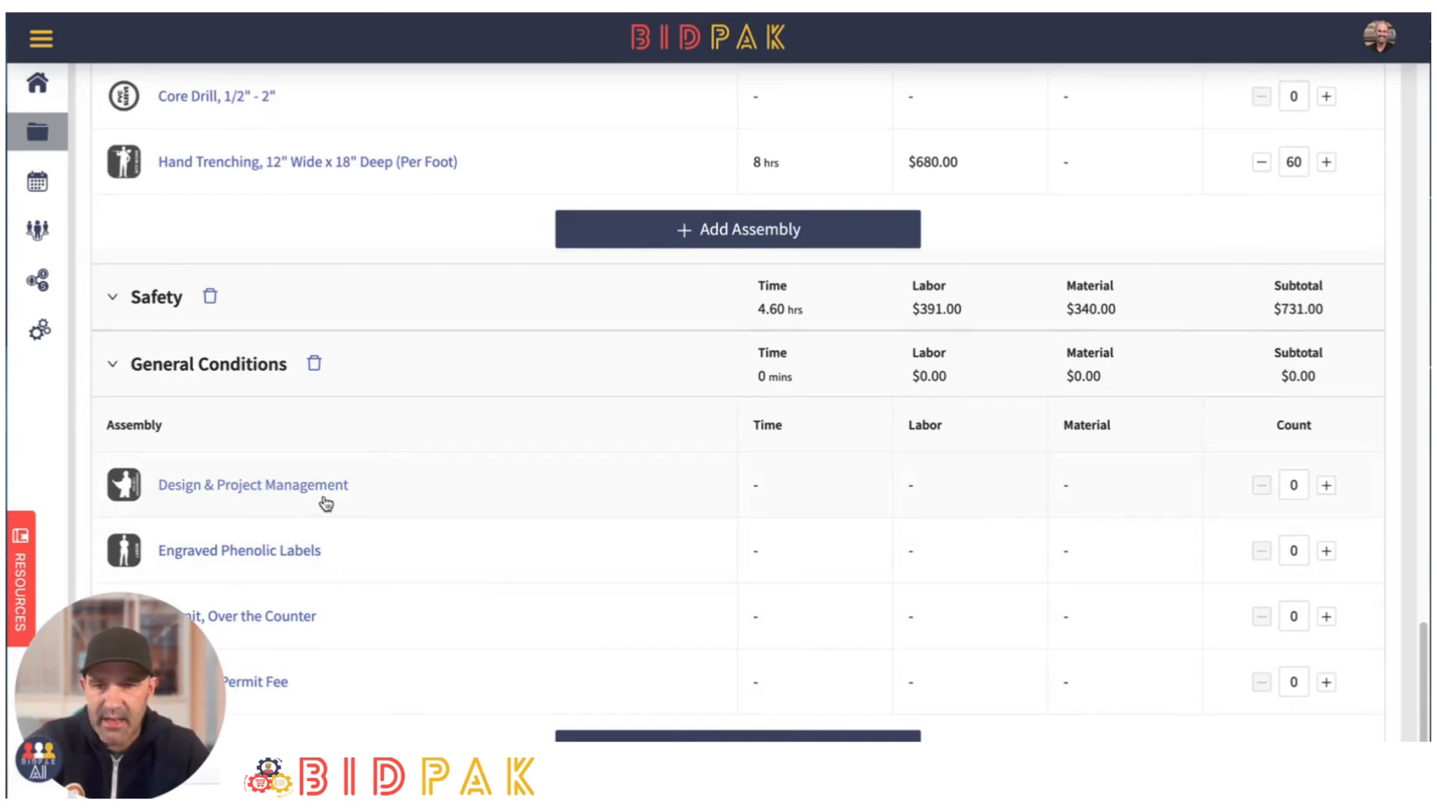
pyautogui.click(1325, 487)
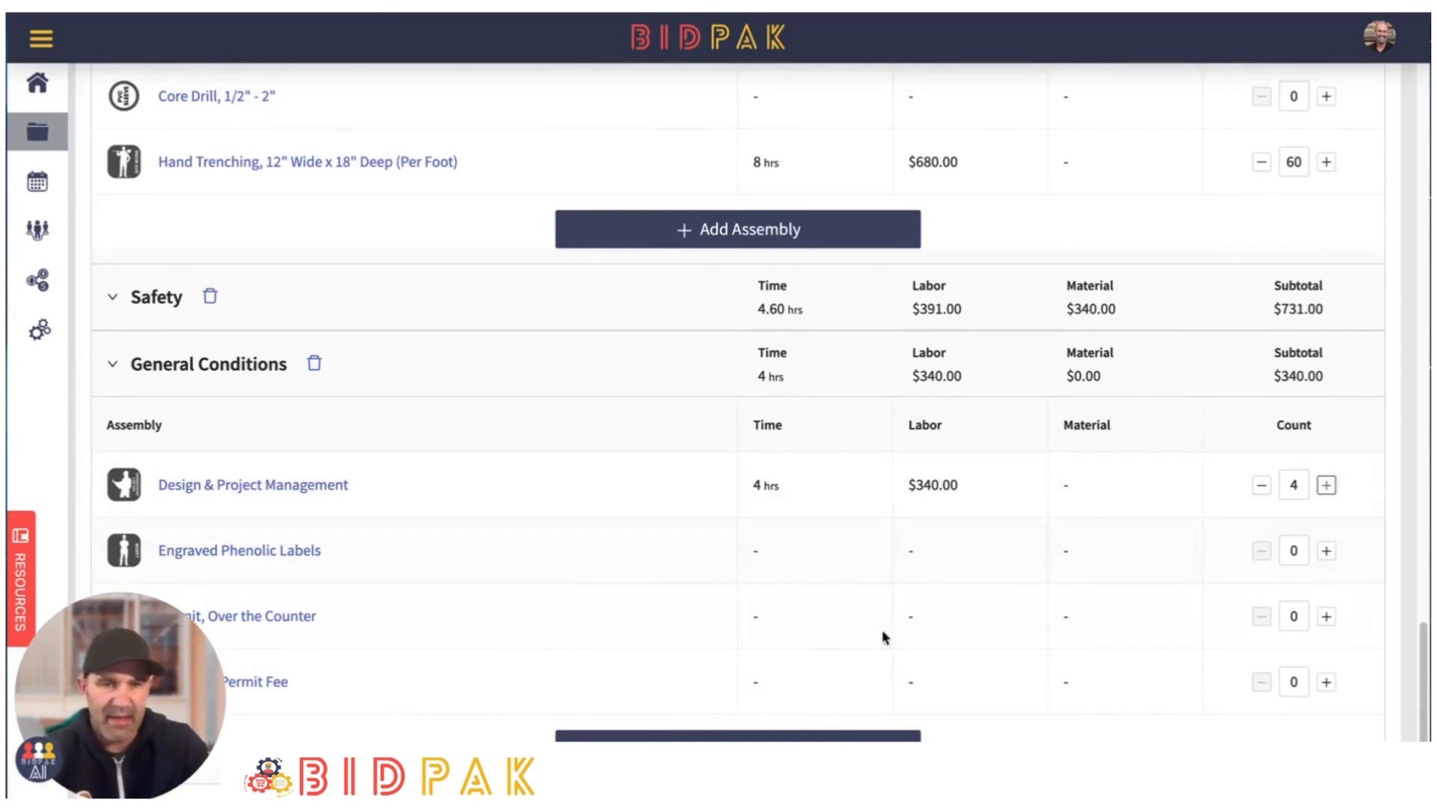
pyautogui.click(1325, 552)
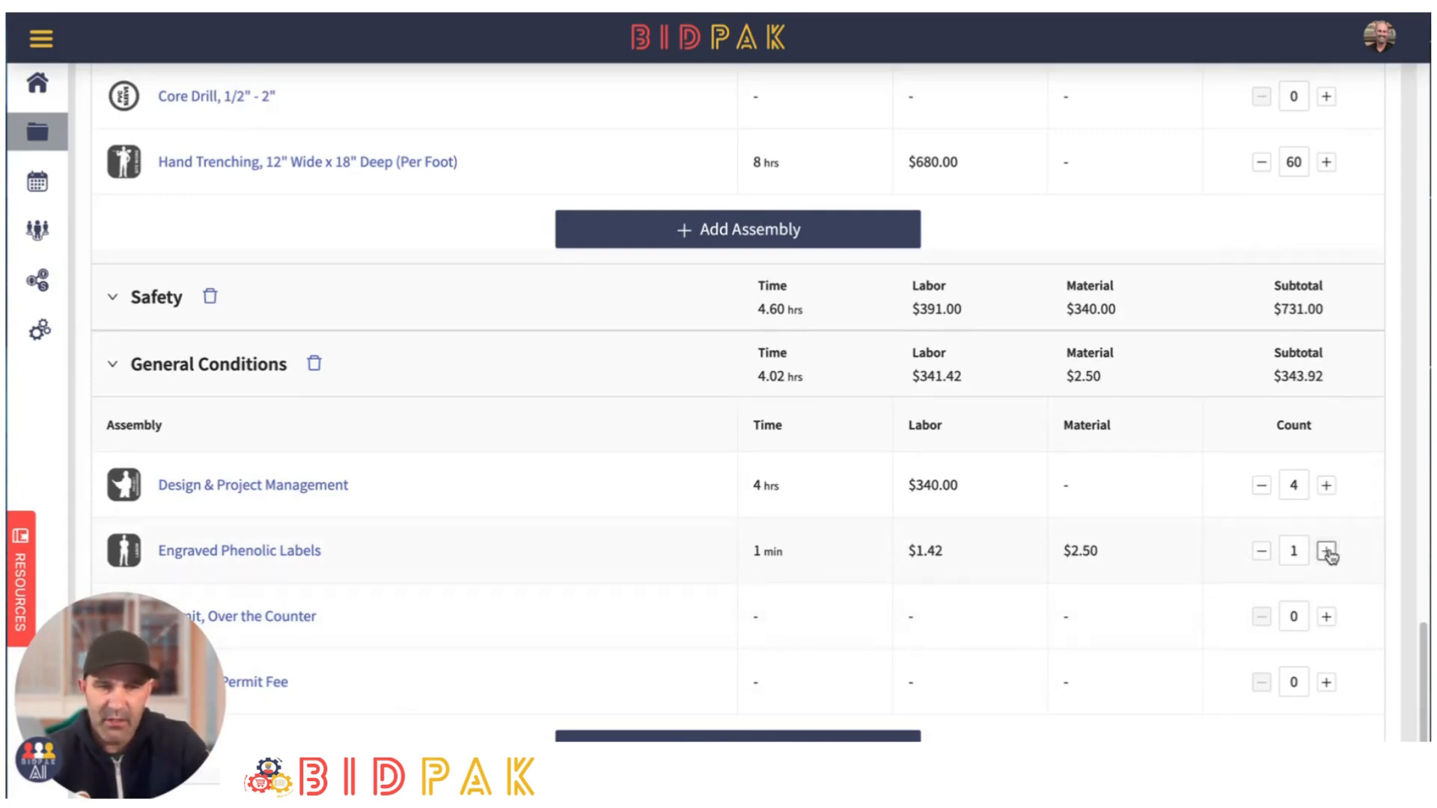
pyautogui.click(1326, 553)
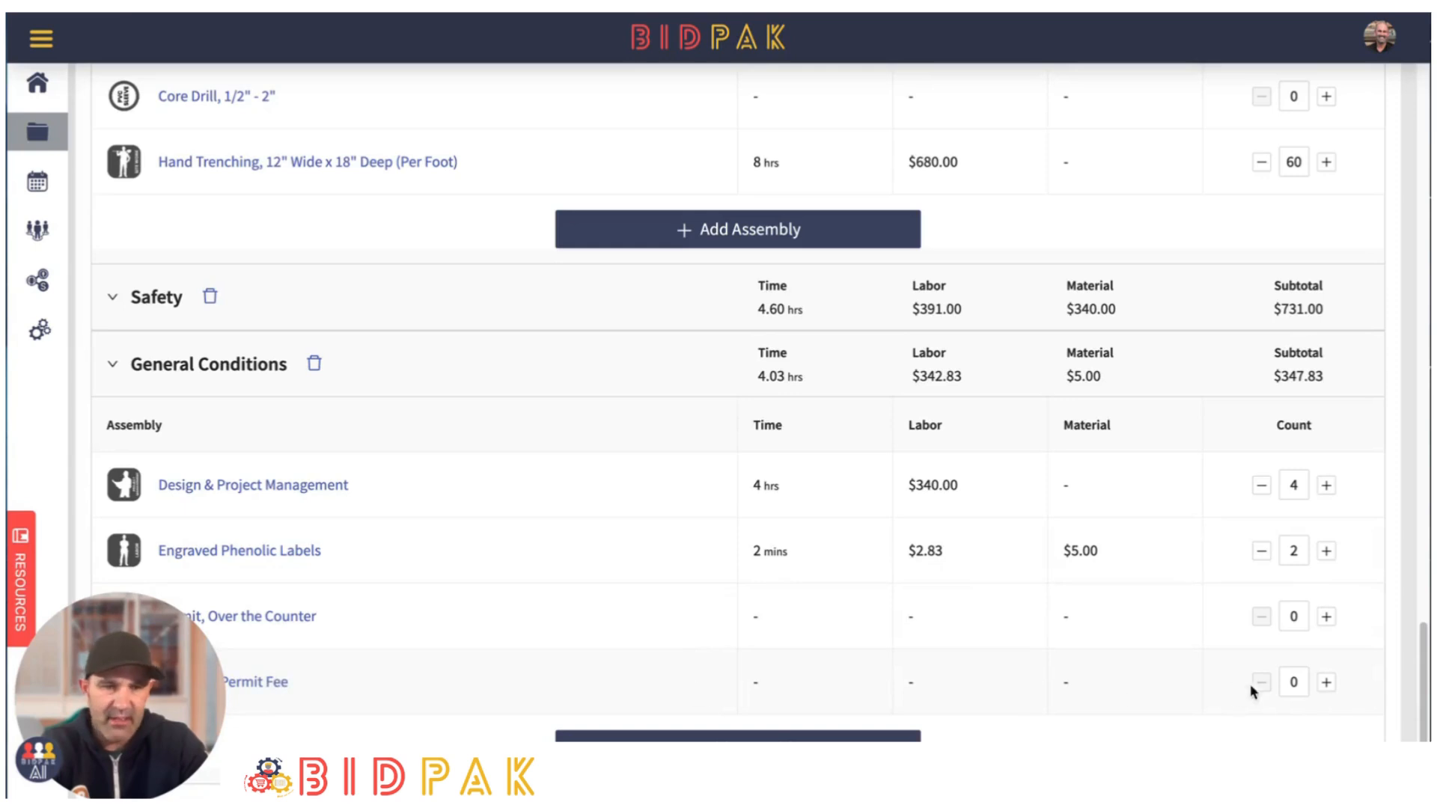
# - Set the count of Electrical Permit Fee in General Conditions to 500 and dismiss its assembly details
pyautogui.click(1327, 685)
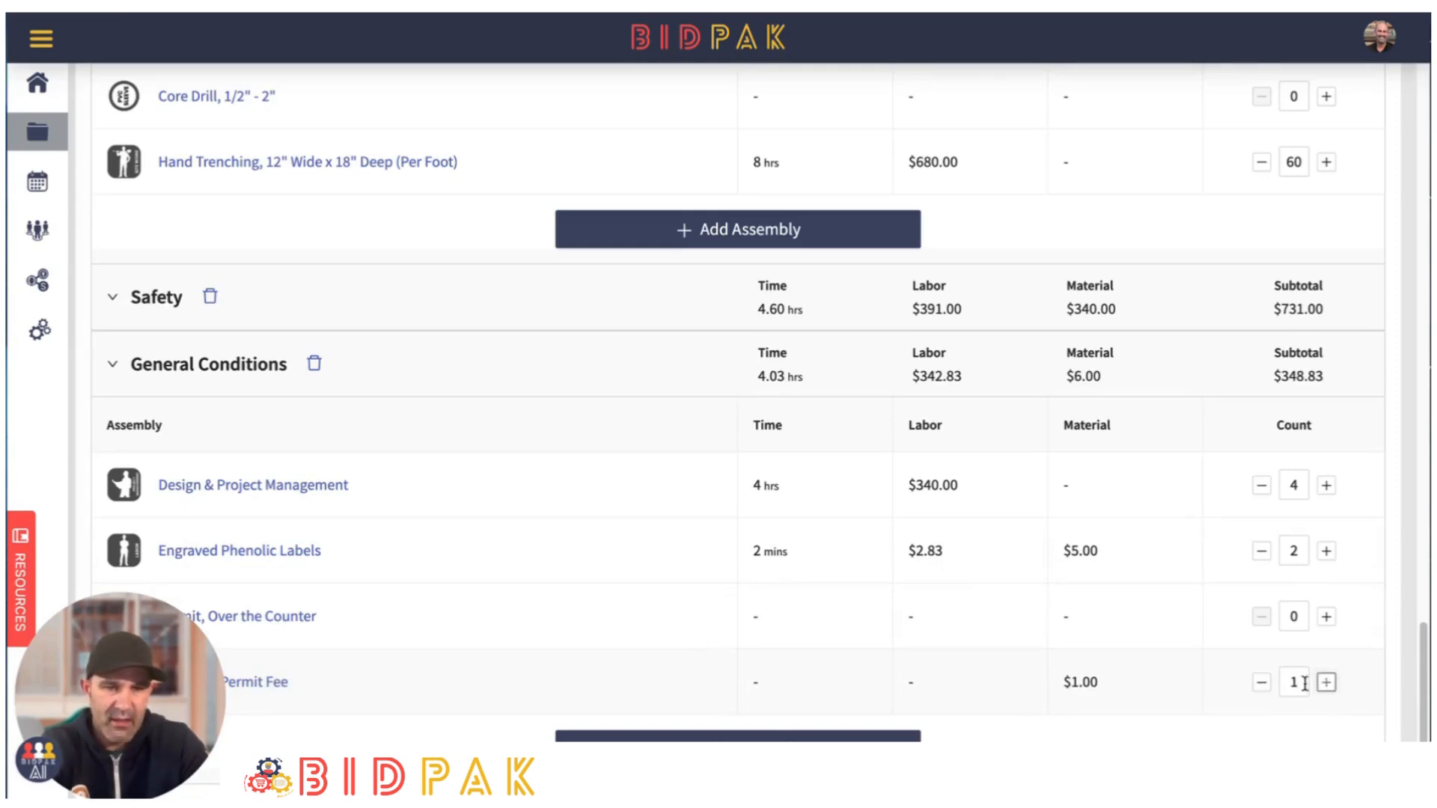
pyautogui.doubleClick(1296, 682)
pyautogui.write('500')
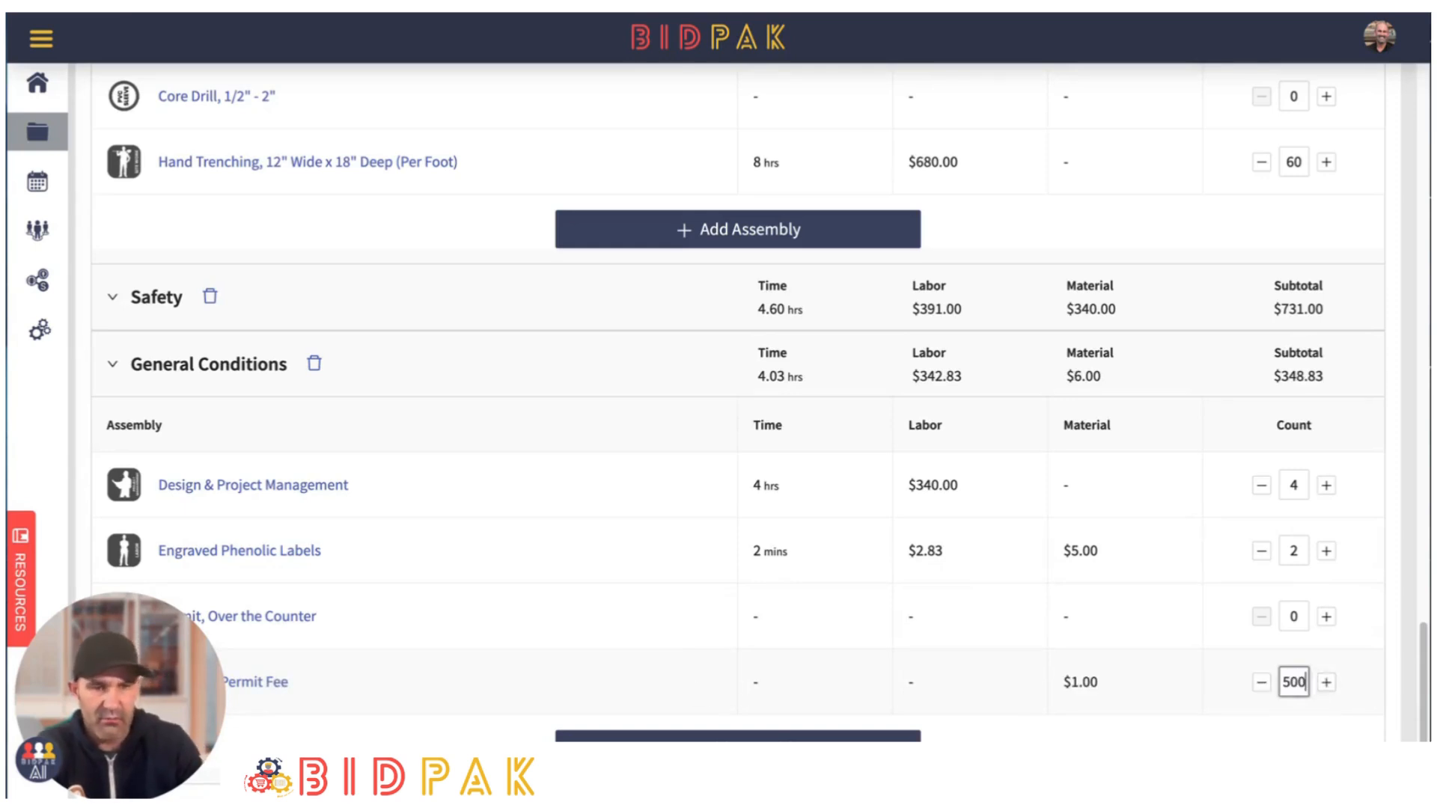
pyautogui.click(659, 682)
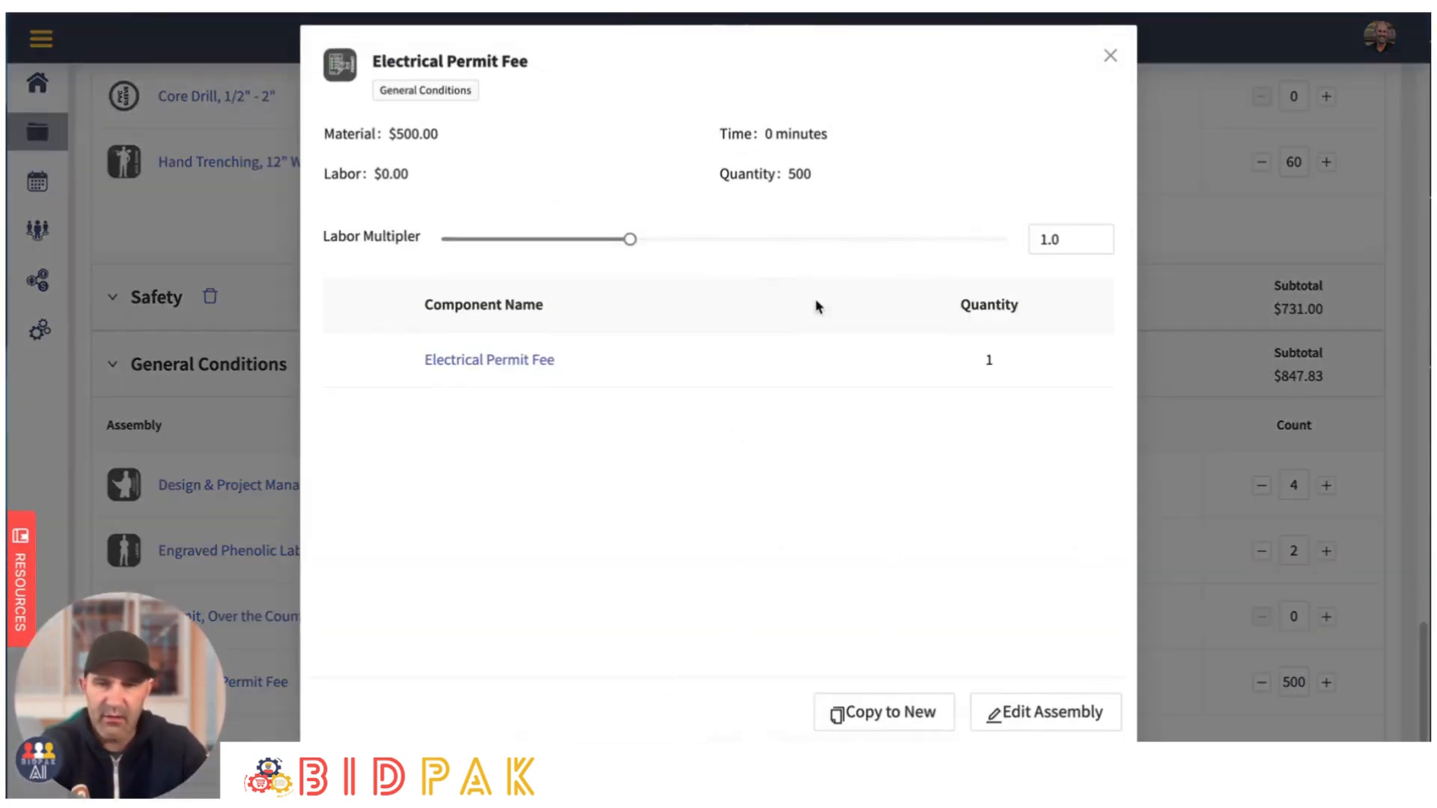
pyautogui.click(1110, 56)
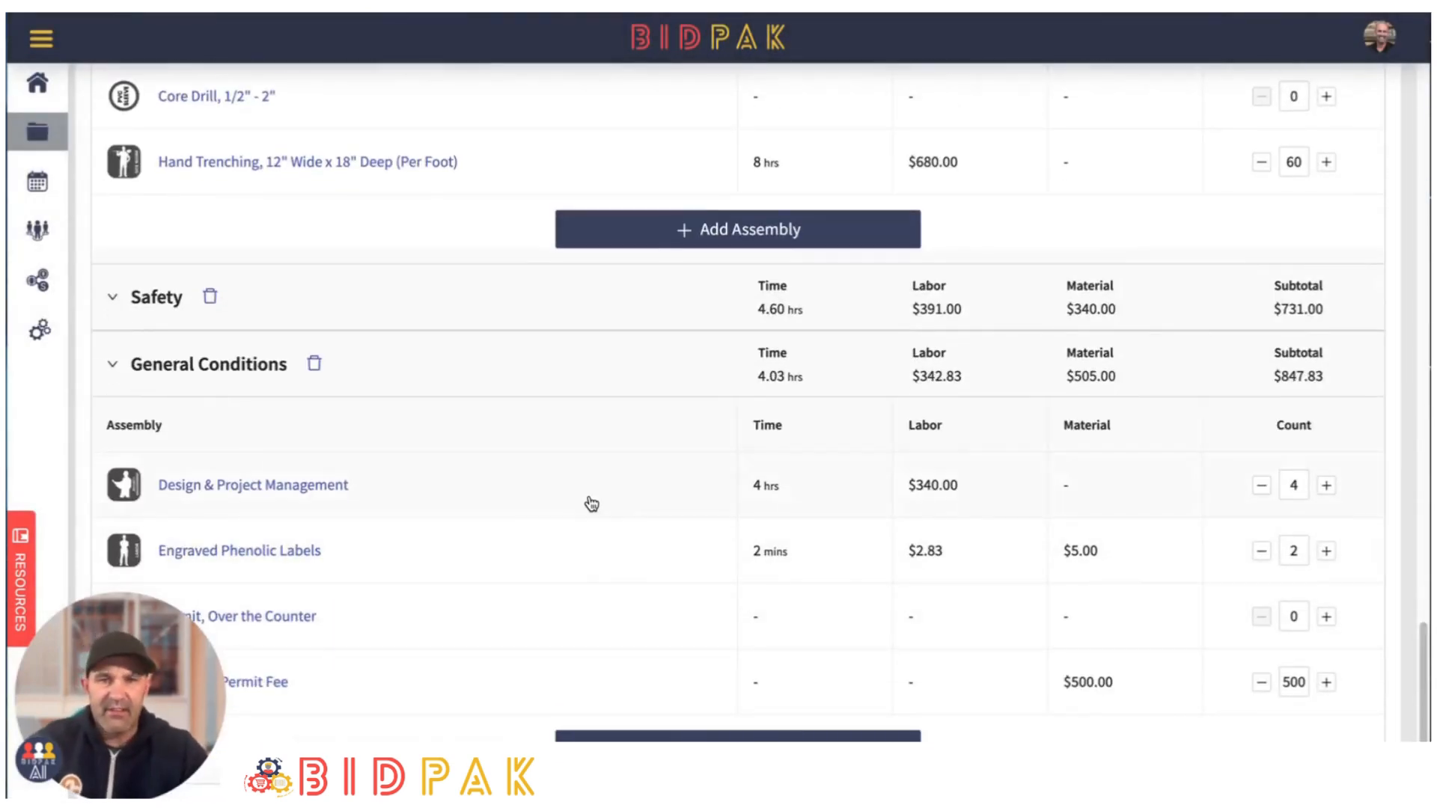
pyautogui.scroll(20, 580, 449)
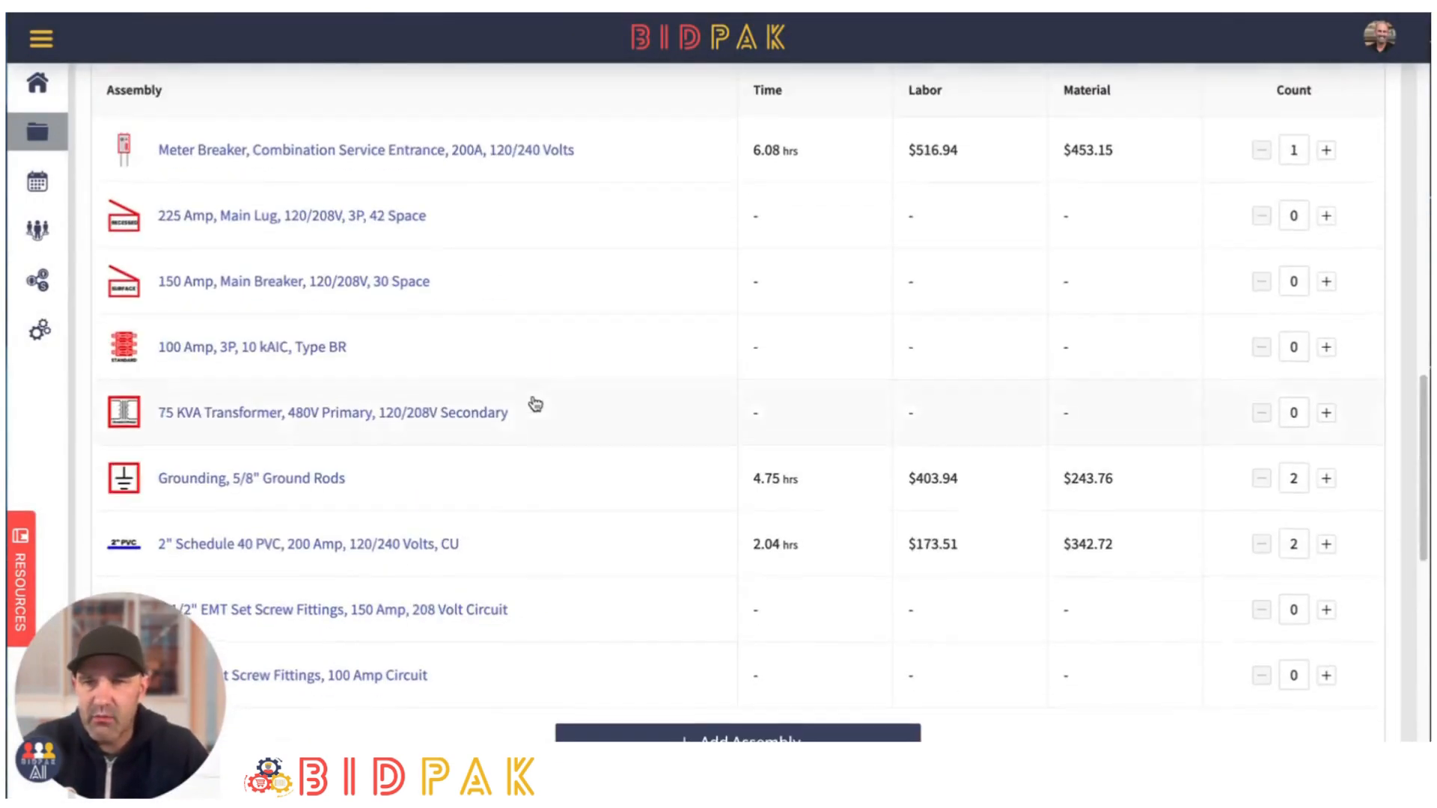
pyautogui.scroll(10, 516, 404)
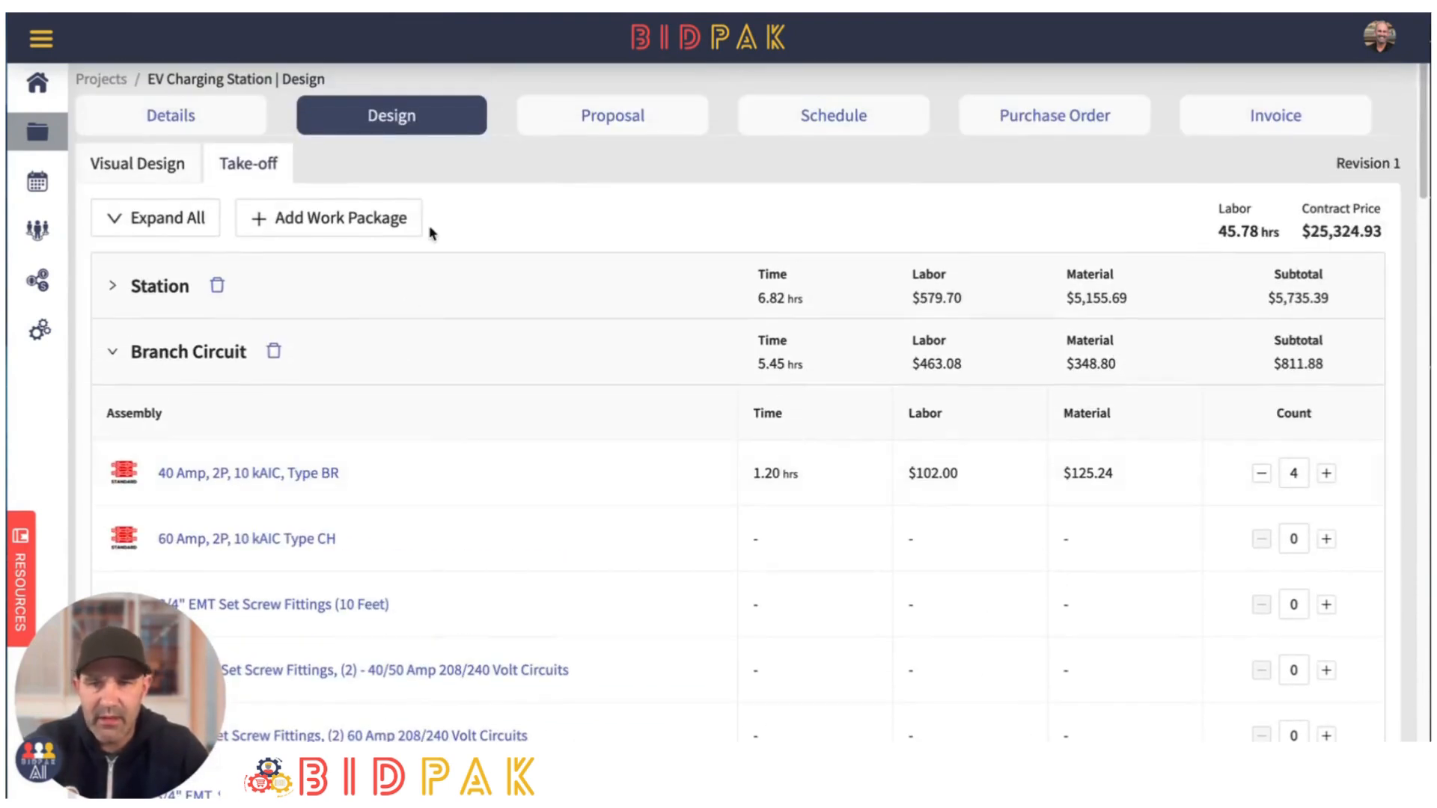
# - Open the visual design and check the charging station layout on the site photo for missing general conditions items
pyautogui.click(142, 163)
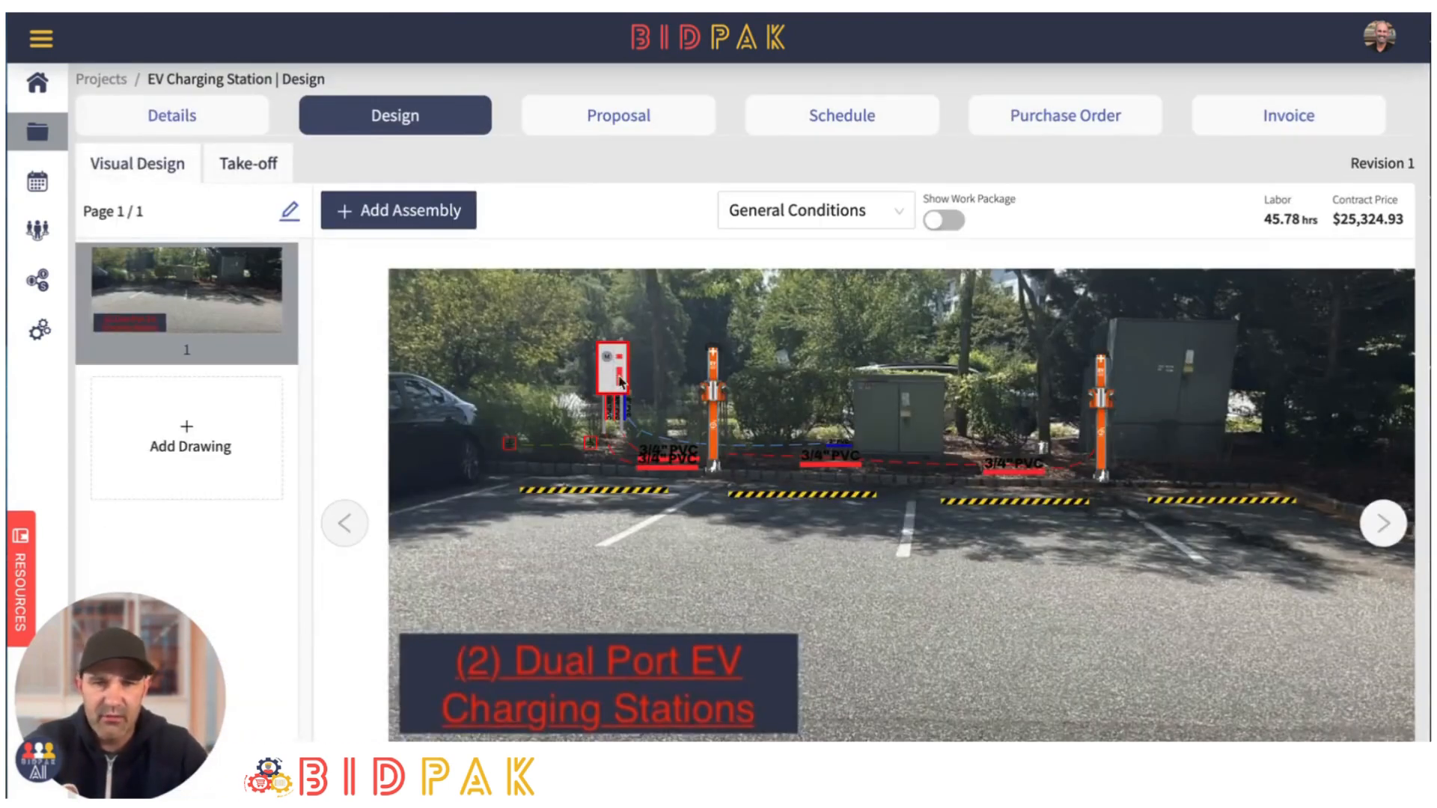
pyautogui.scroll(-1, 901, 577)
pyautogui.scroll(3, 930, 569)
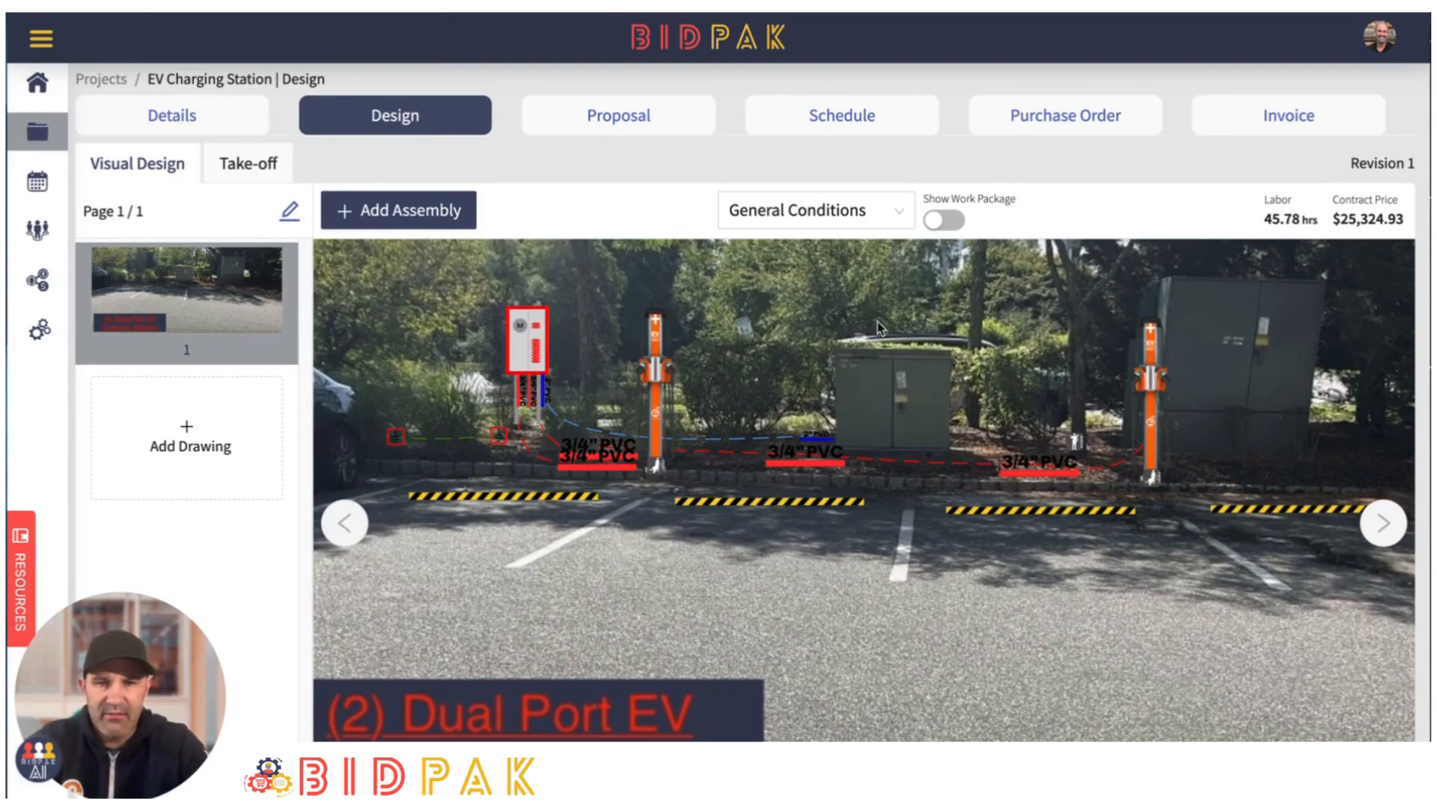
# - Add the Trip Charge assembly to the take-off's General Conditions package and set its count to 2
pyautogui.click(250, 163)
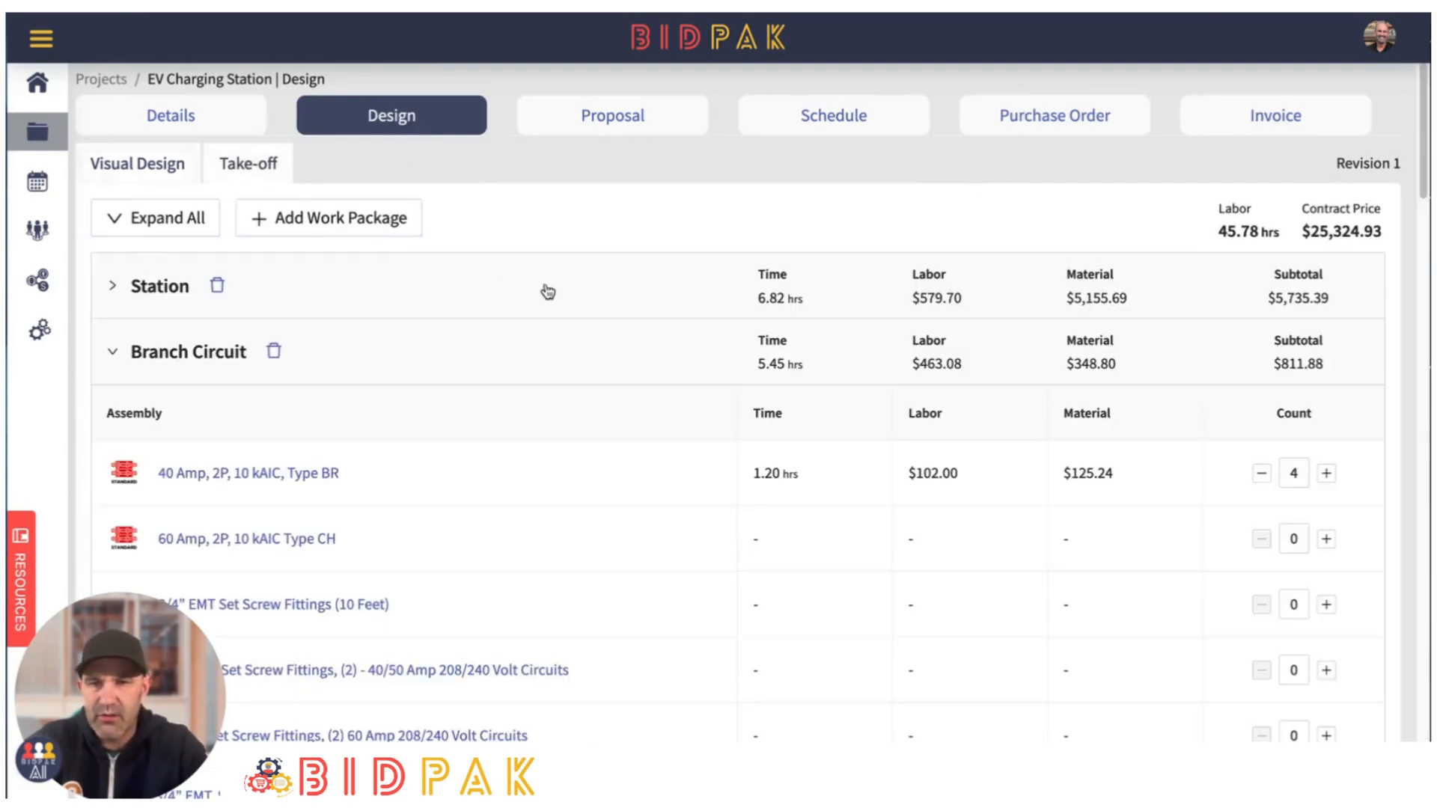
pyautogui.scroll(-20, 548, 292)
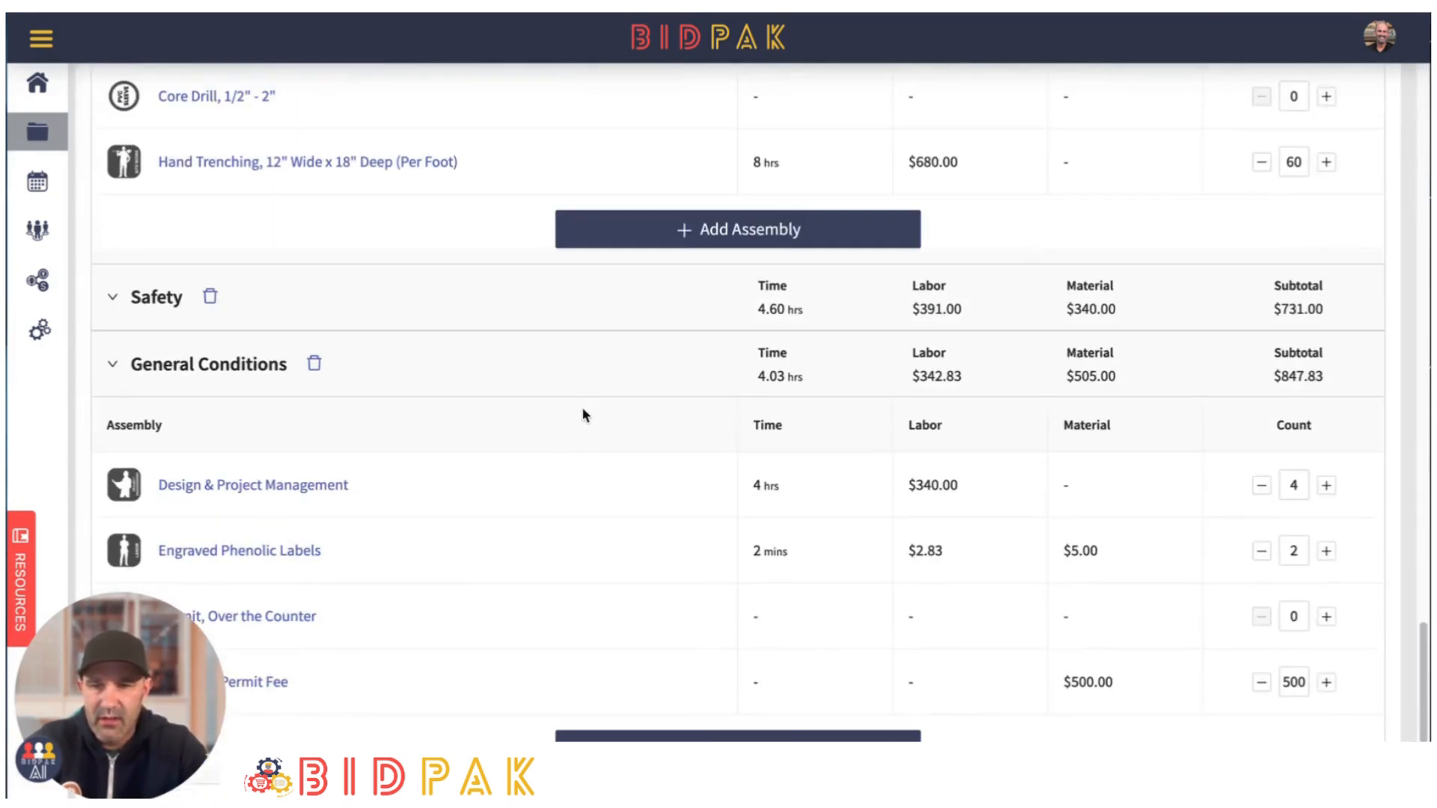
pyautogui.click(737, 735)
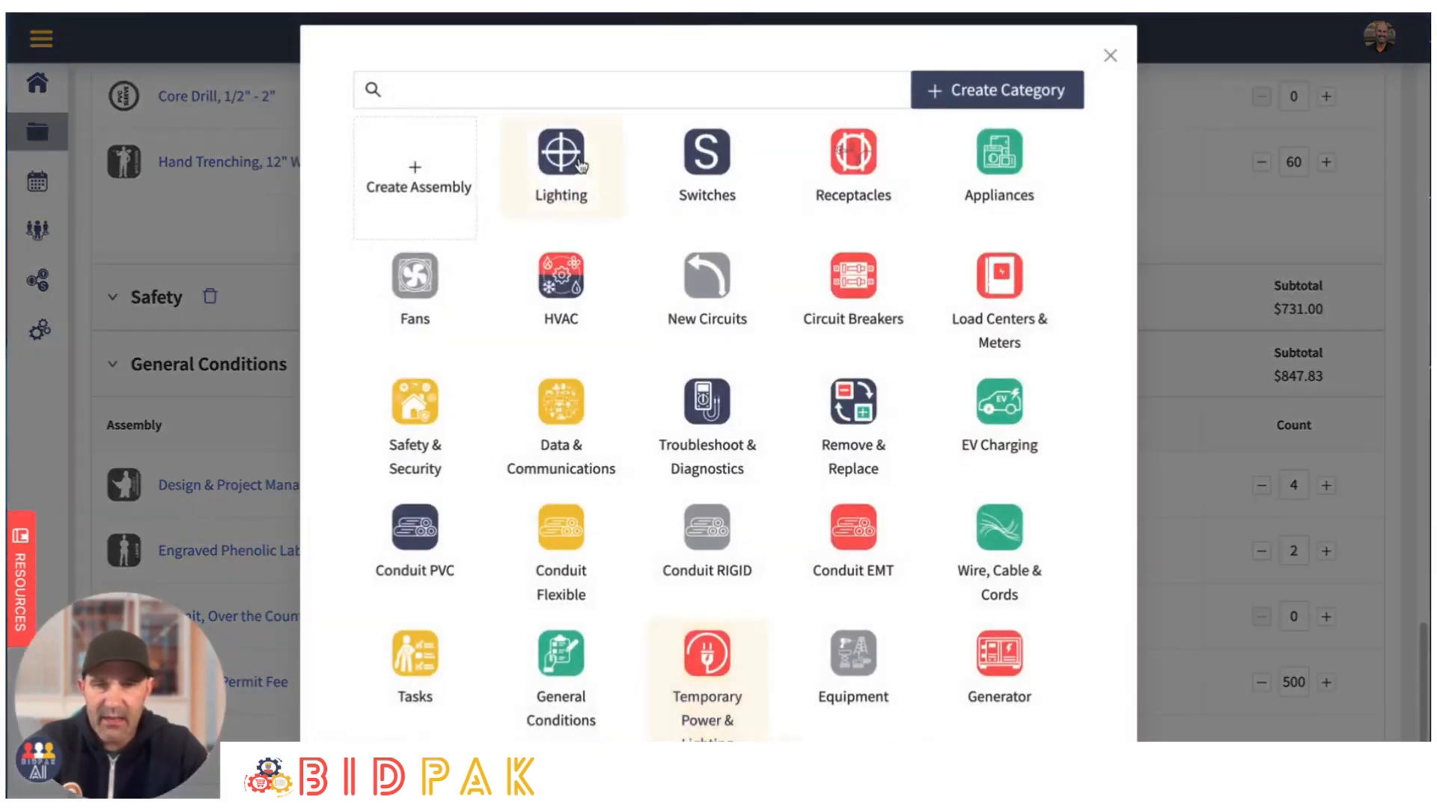
pyautogui.write('Trip')
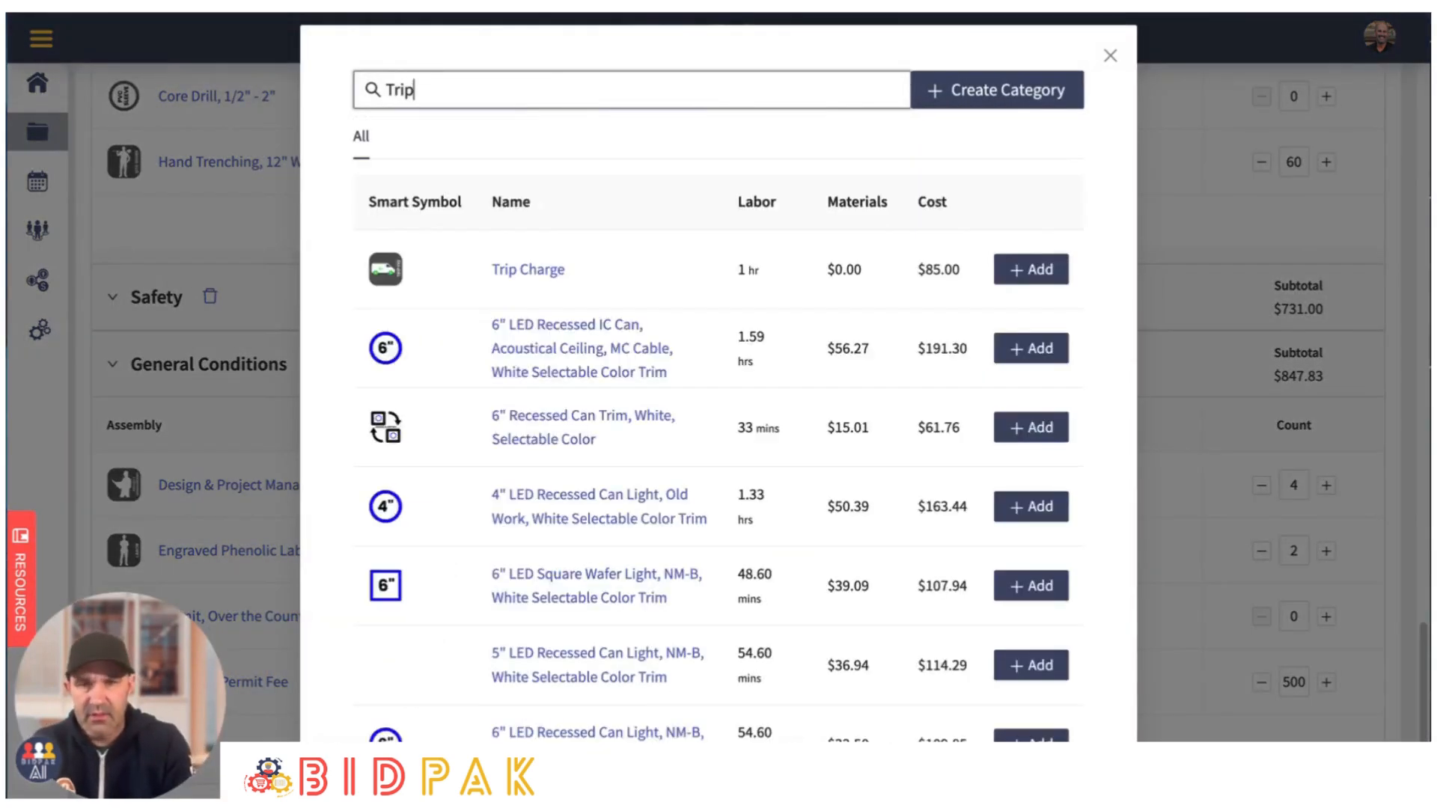
pyautogui.click(1003, 271)
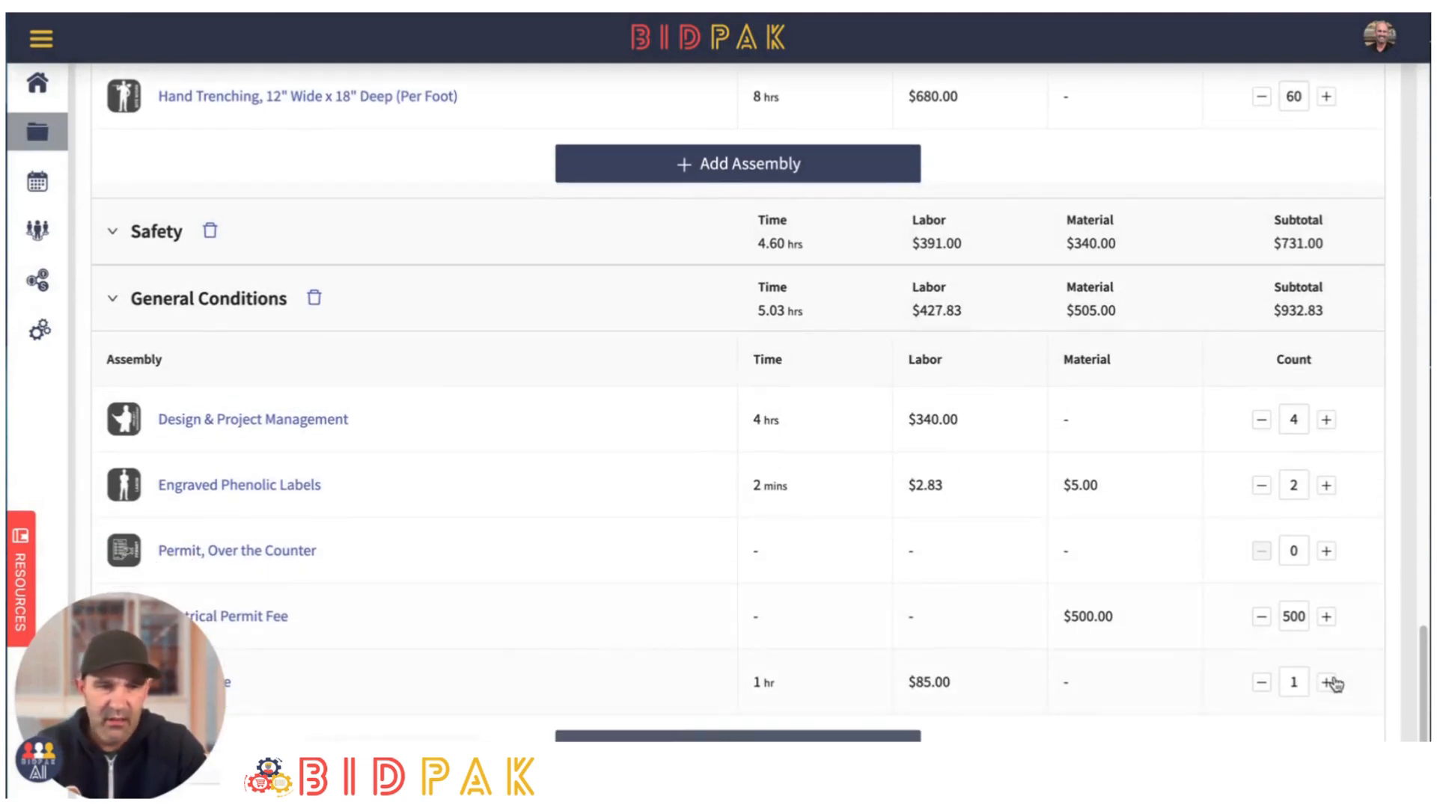
pyautogui.click(1326, 682)
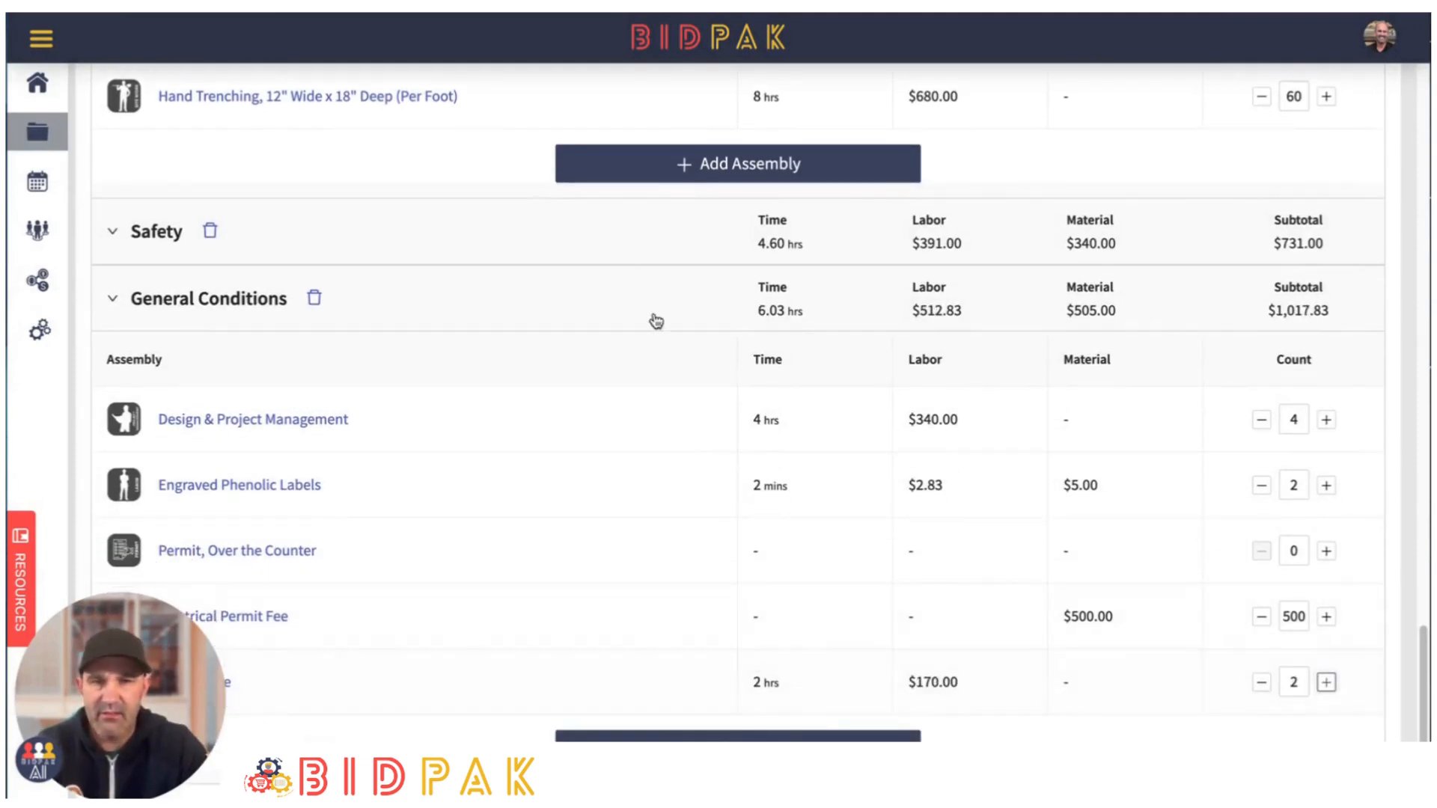
# - Return to the visual design and review the contract price, the labor hours and the complete site layout
pyautogui.scroll(20, 449, 481)
pyautogui.scroll(4, 329, 359)
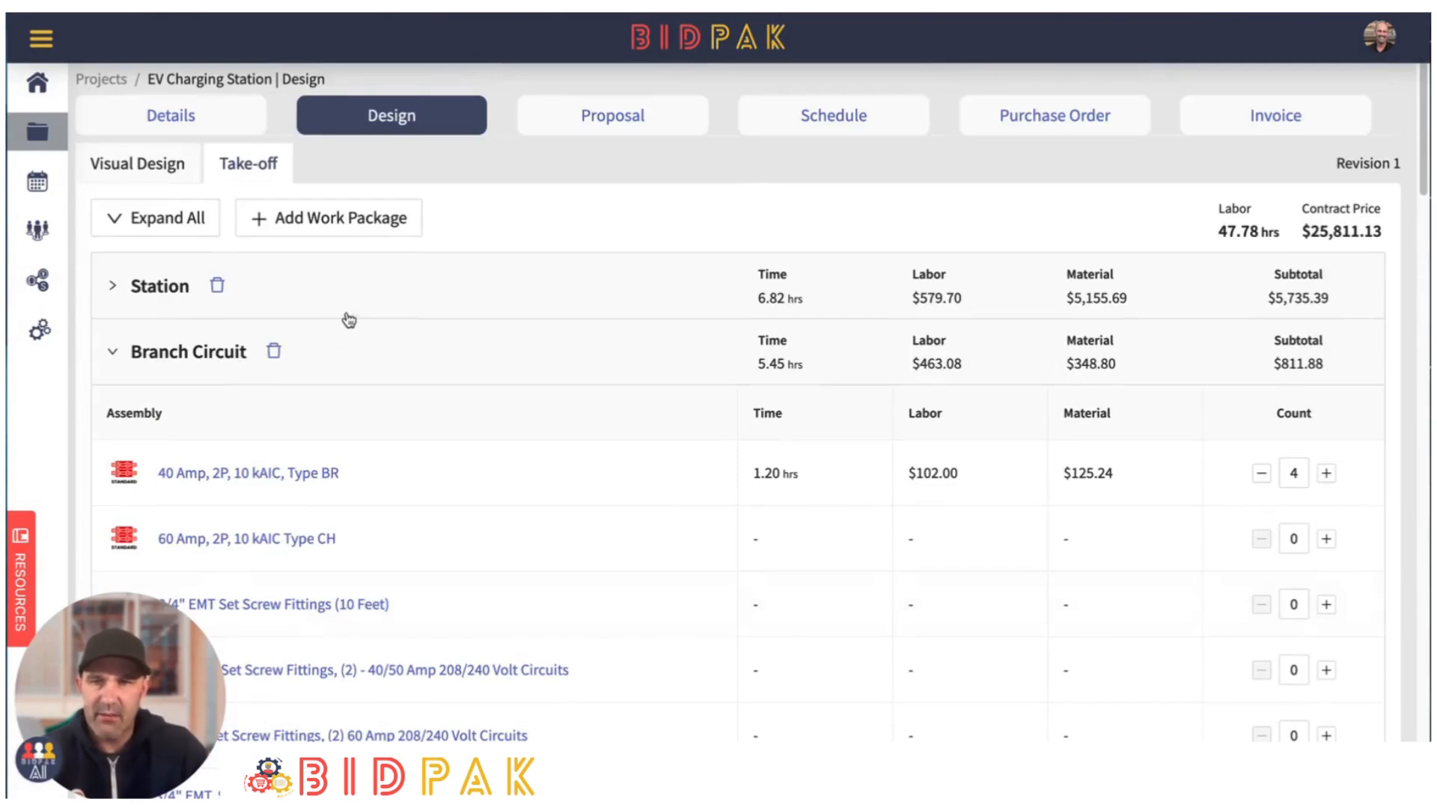
pyautogui.click(146, 164)
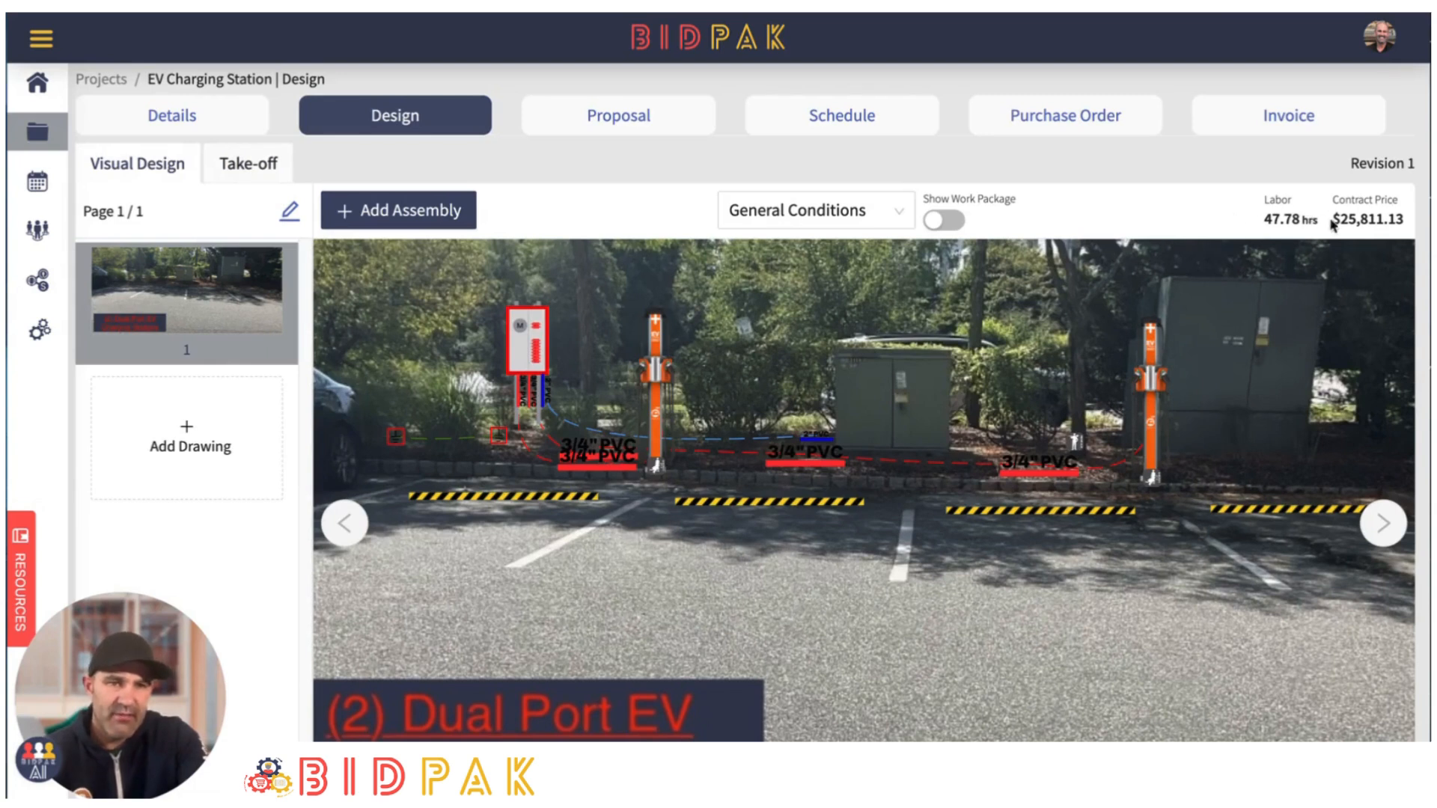
pyautogui.moveTo(1329, 223); pyautogui.dragTo(1422, 216)
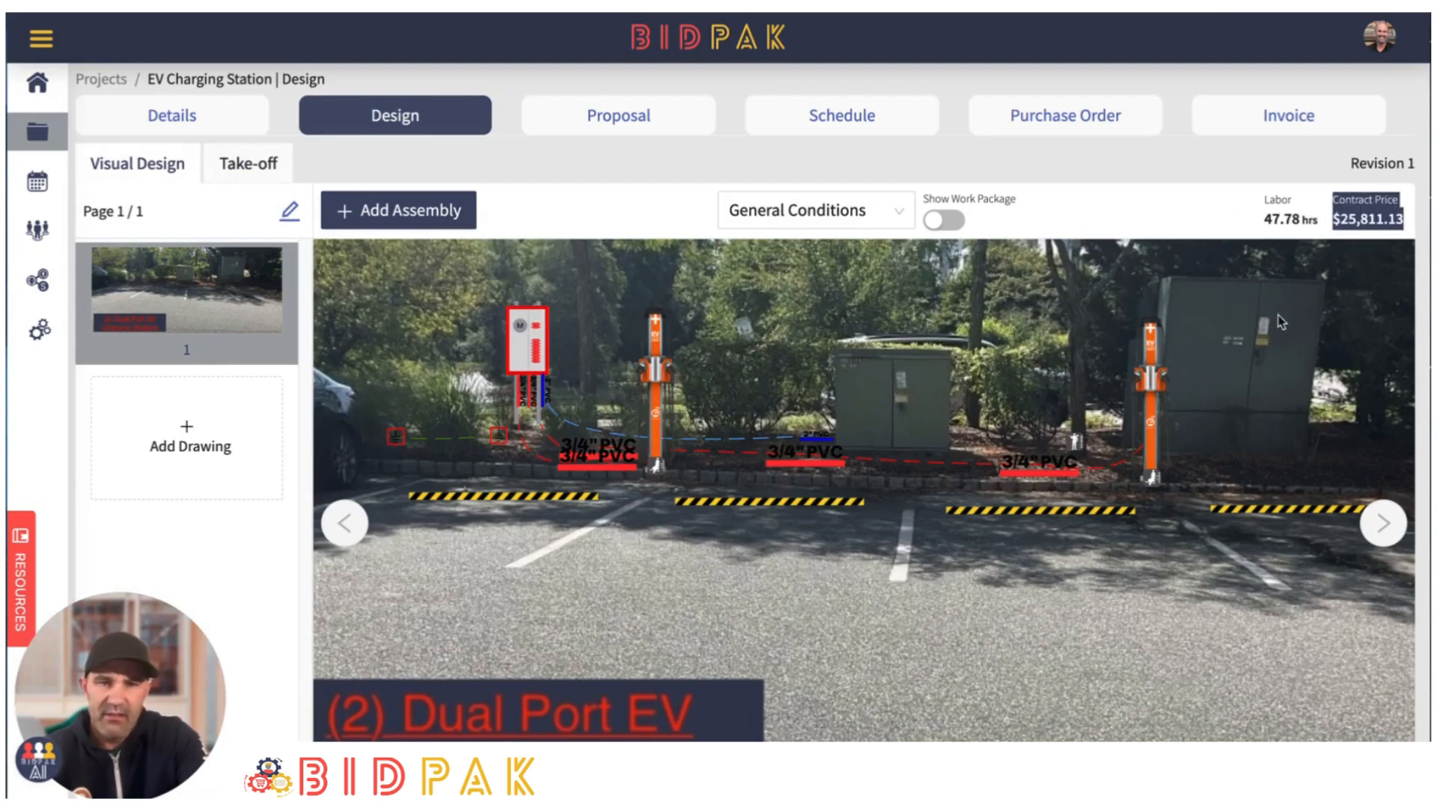
pyautogui.moveTo(1259, 223); pyautogui.dragTo(1329, 244)
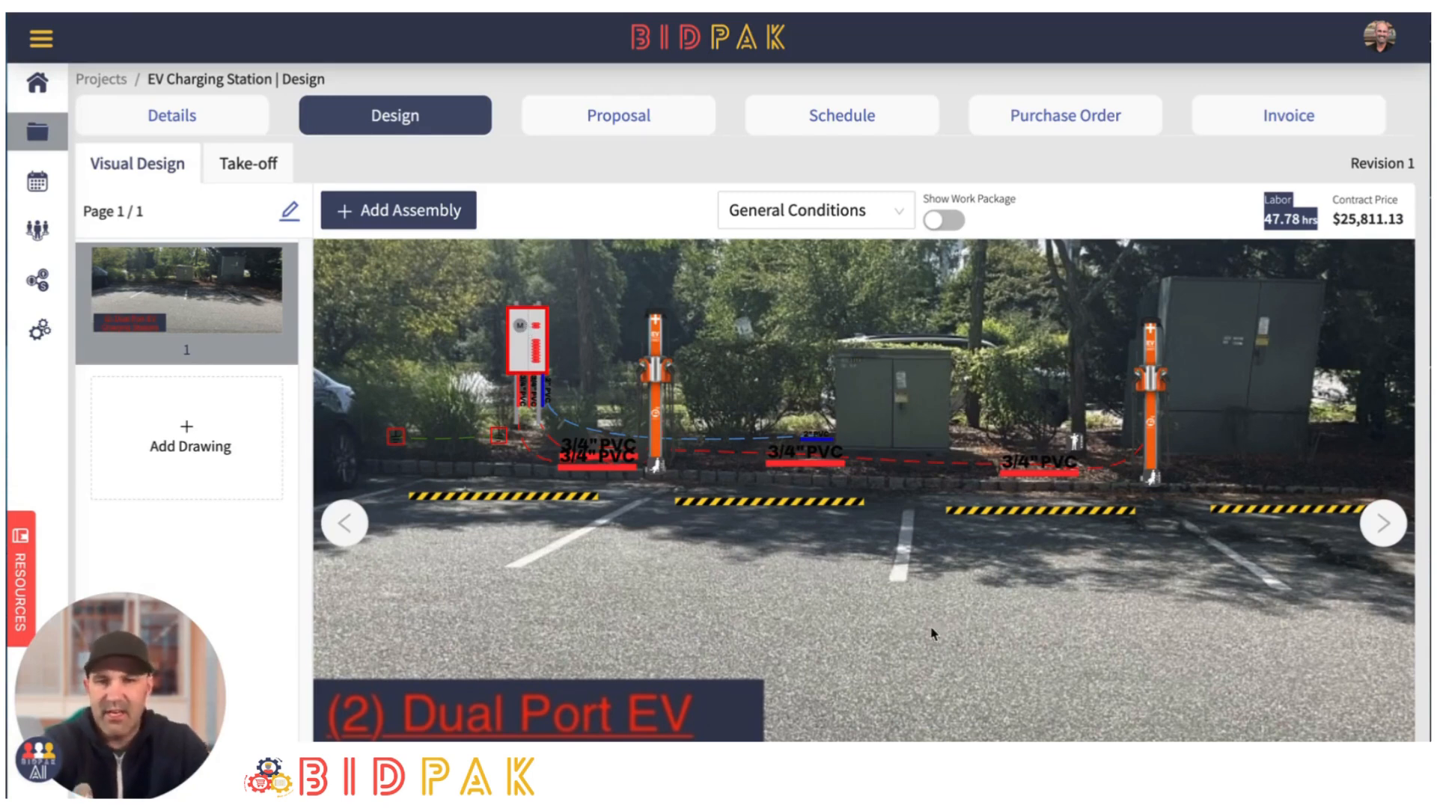
pyautogui.scroll(-1, 931, 634)
pyautogui.scroll(-1, 899, 625)
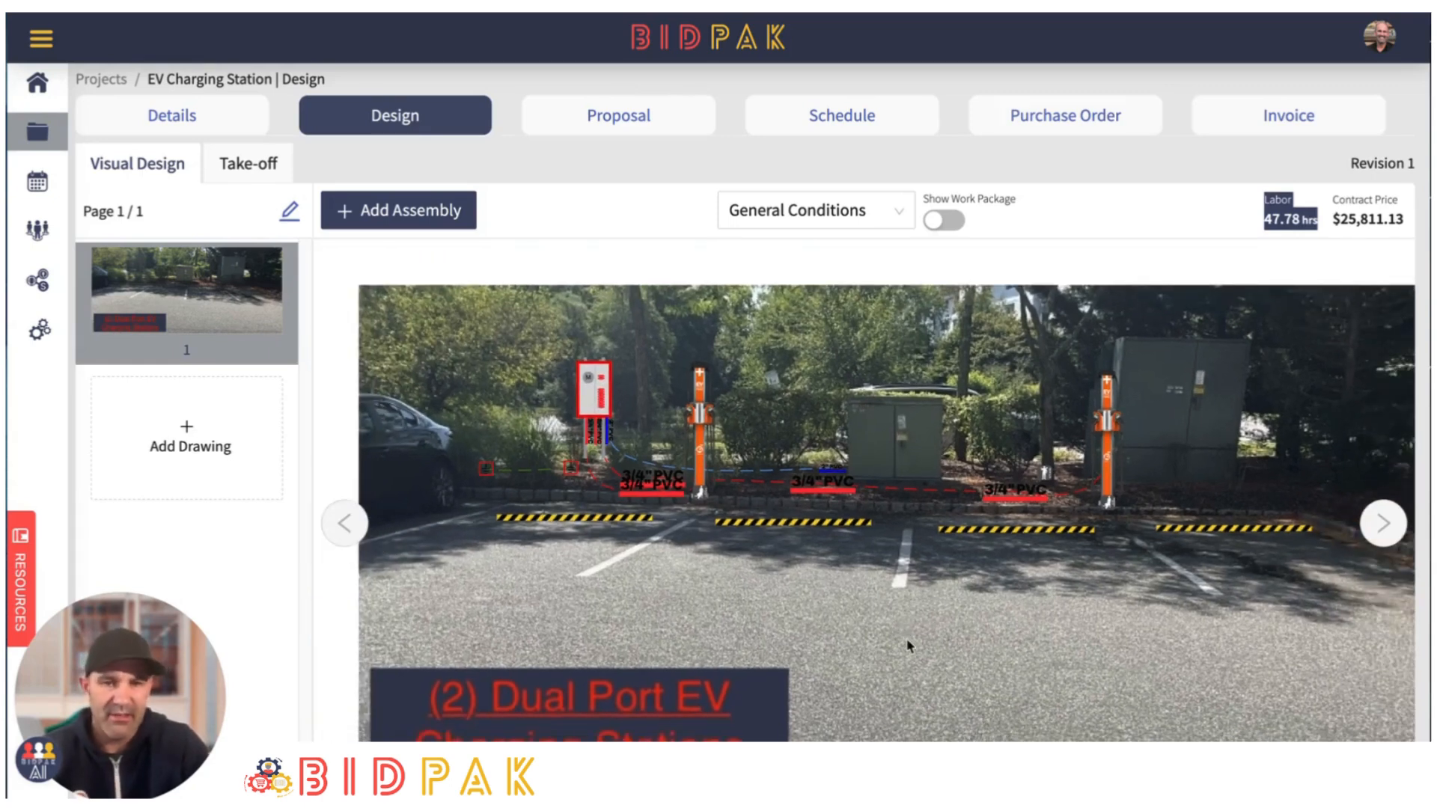
pyautogui.moveTo(907, 645); pyautogui.dragTo(920, 610)
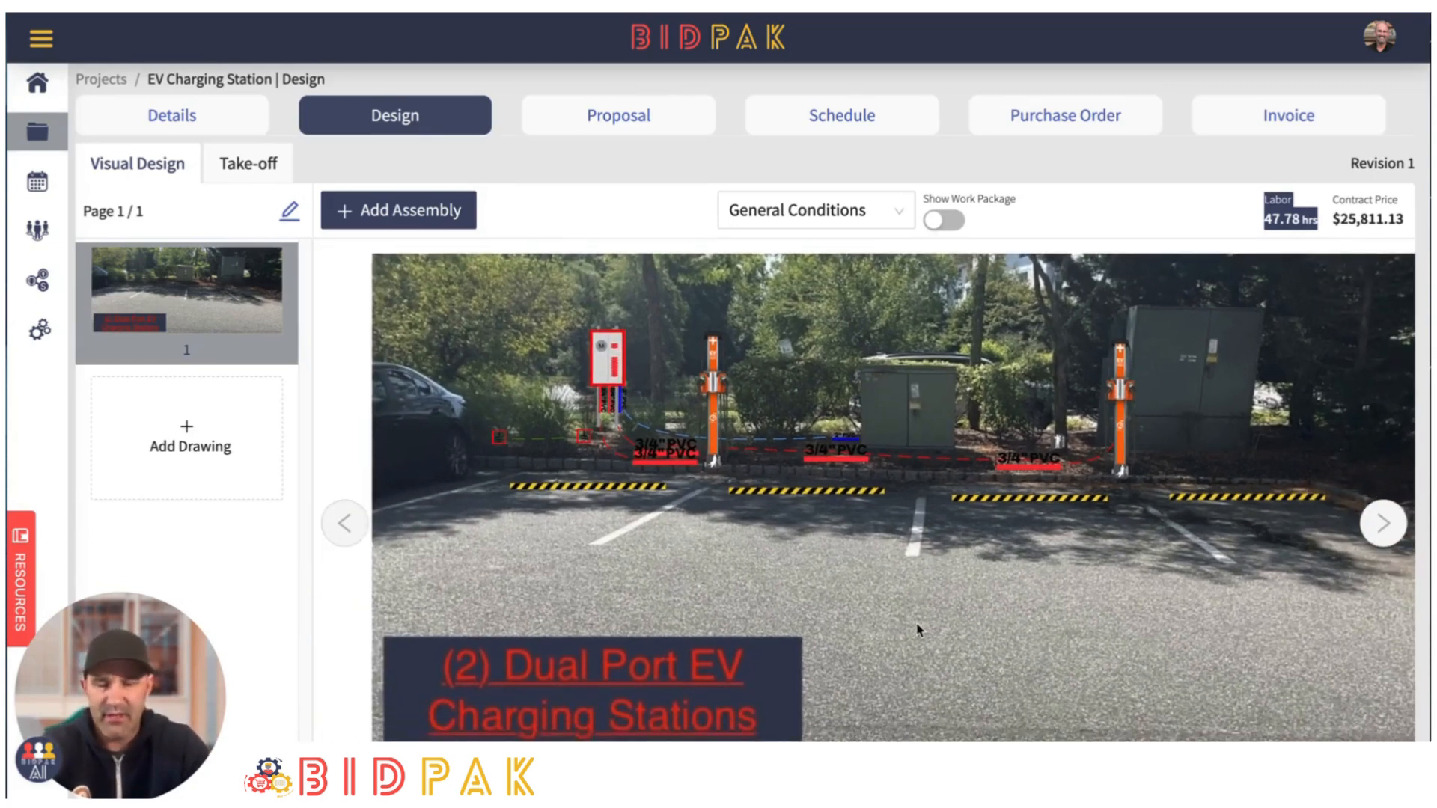
pyautogui.scroll(1, 954, 636)
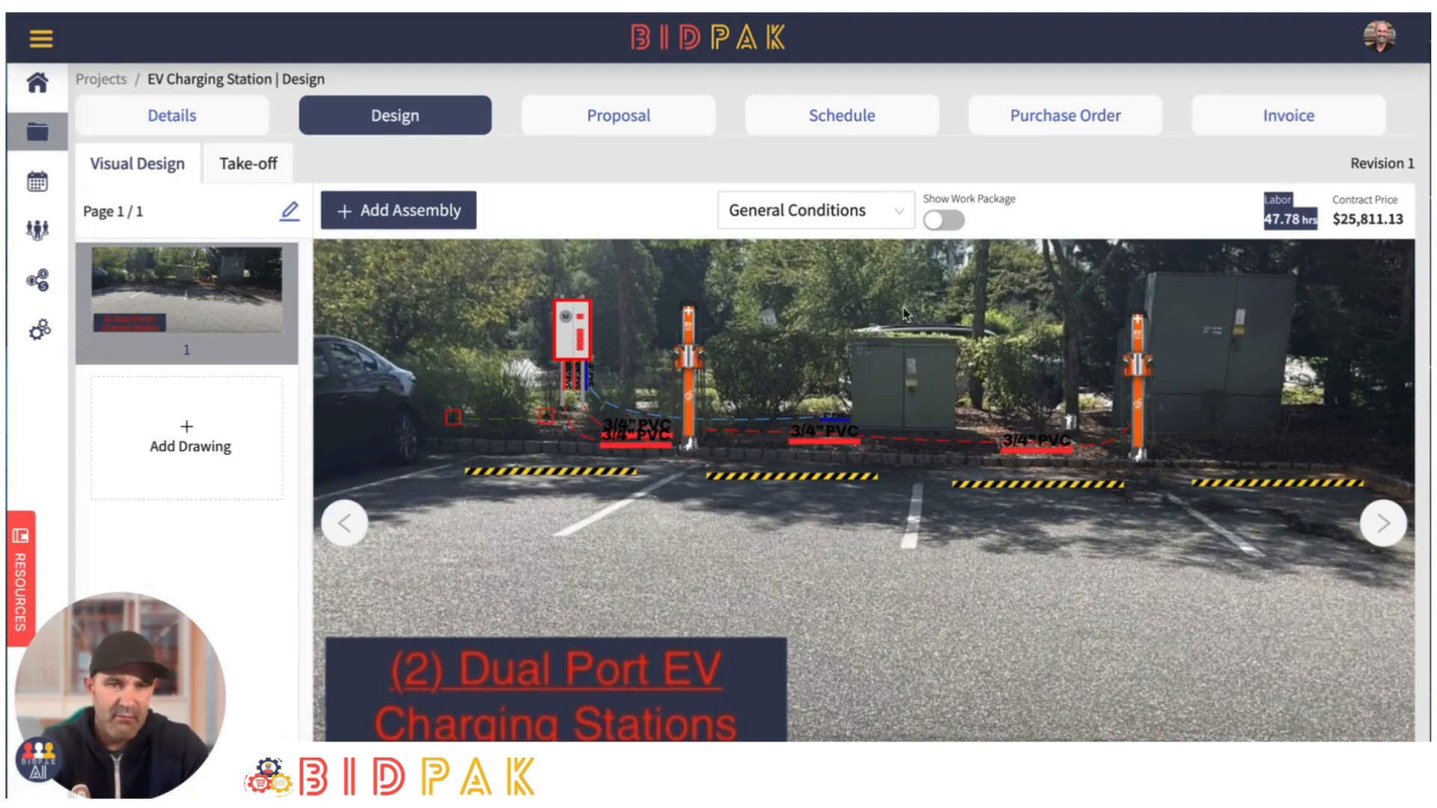
pyautogui.moveTo(905, 314); pyautogui.dragTo(895, 374)
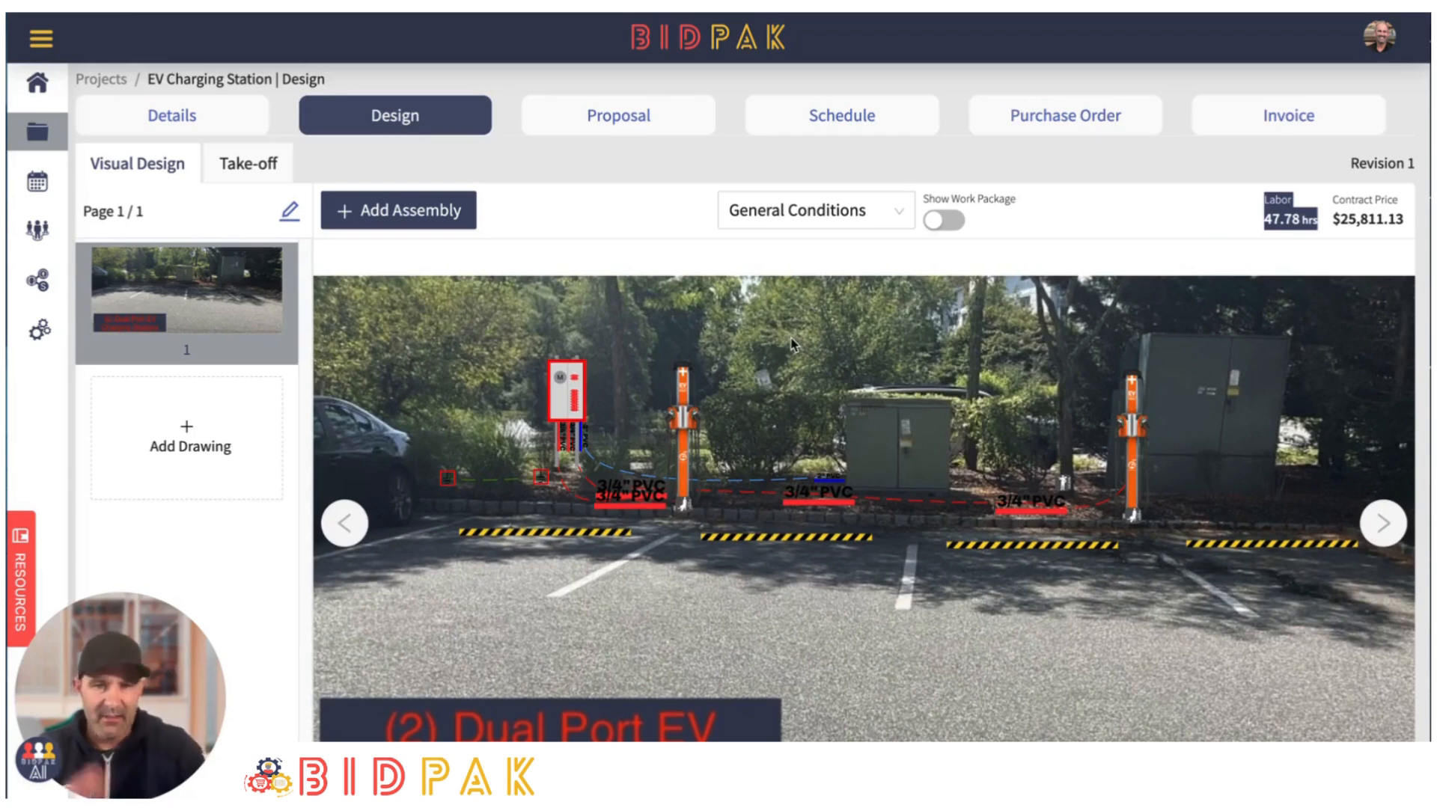
# - Open the project's proposal and review its cover page, payment terms and cost breakdown options
pyautogui.click(618, 119)
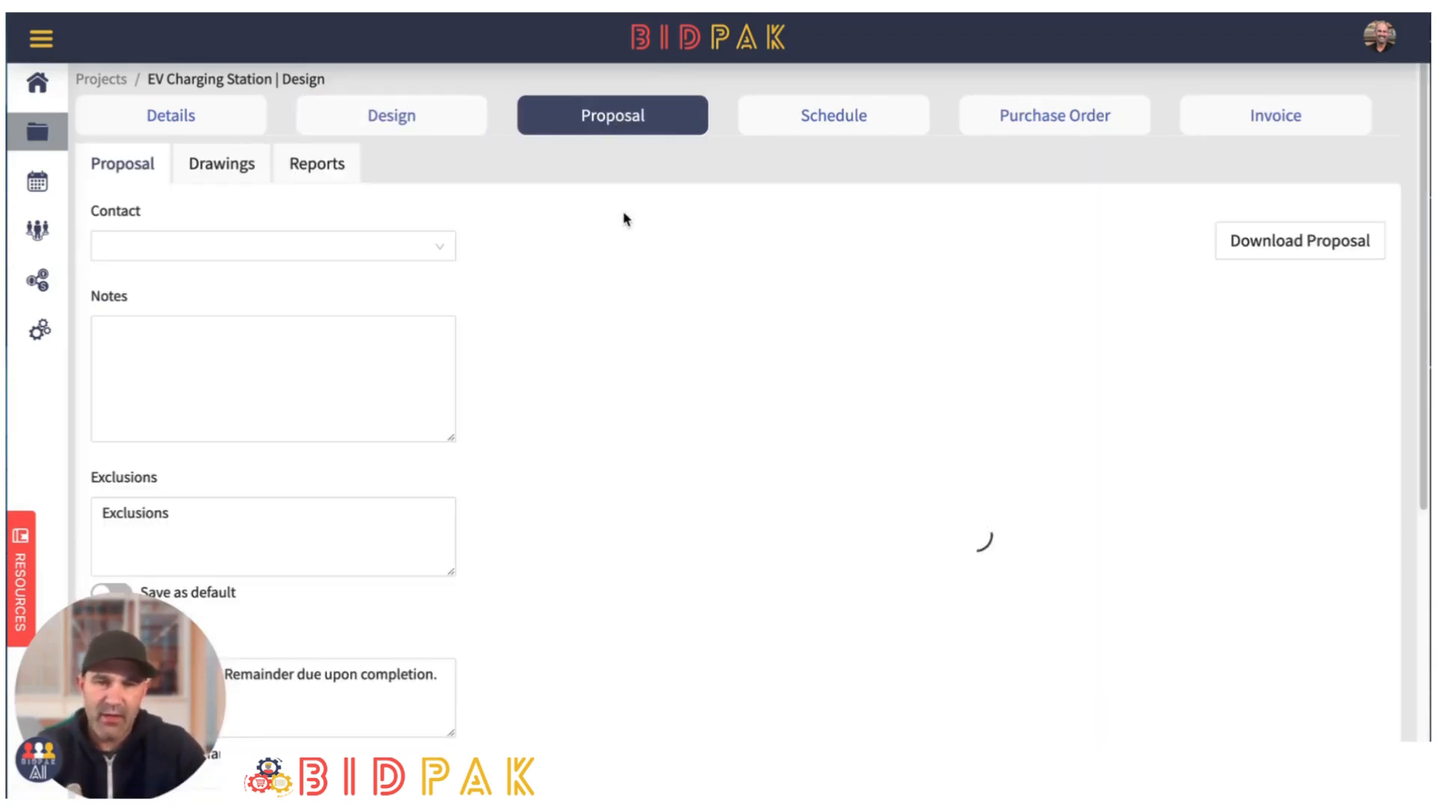
pyautogui.scroll(-5, 965, 456)
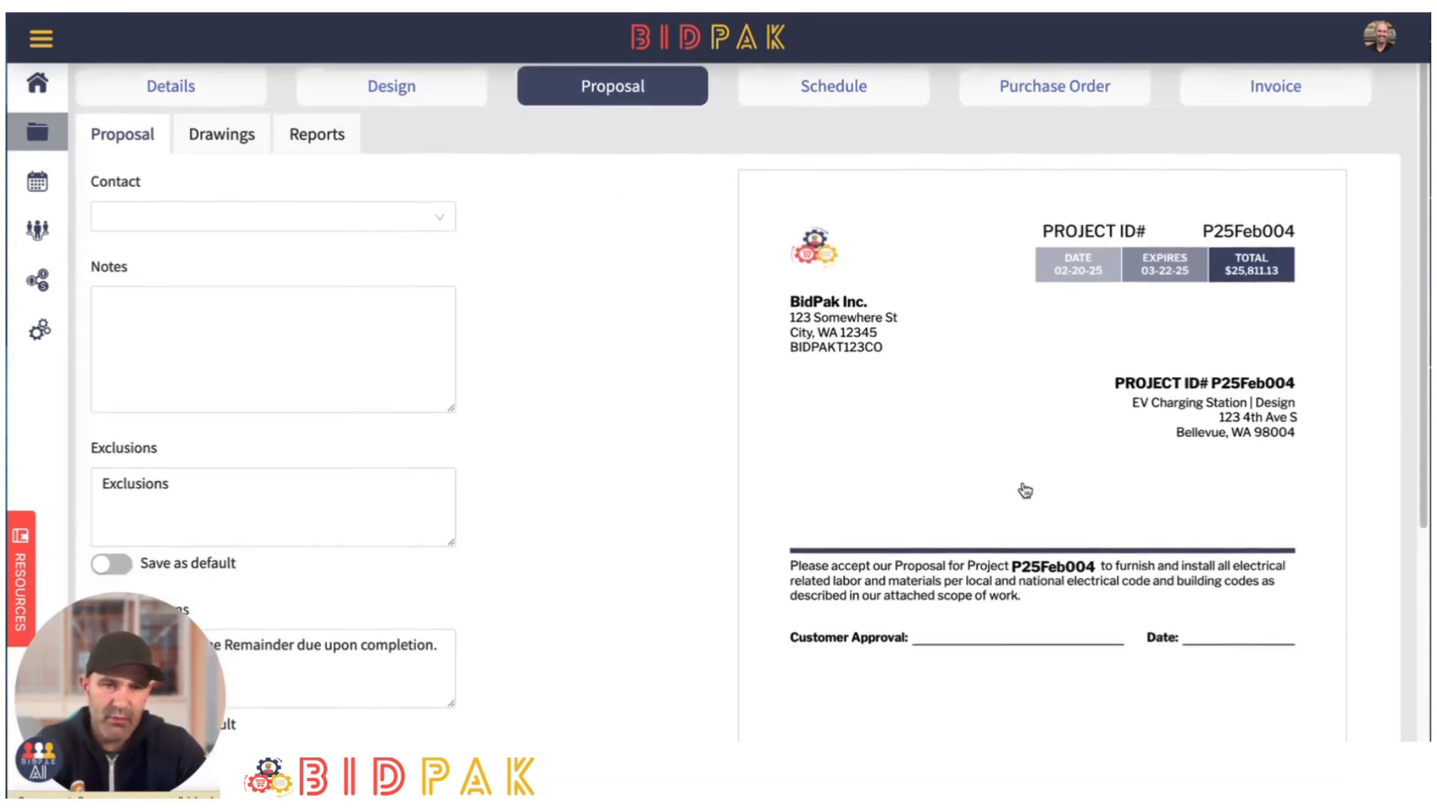
pyautogui.scroll(5, 1043, 485)
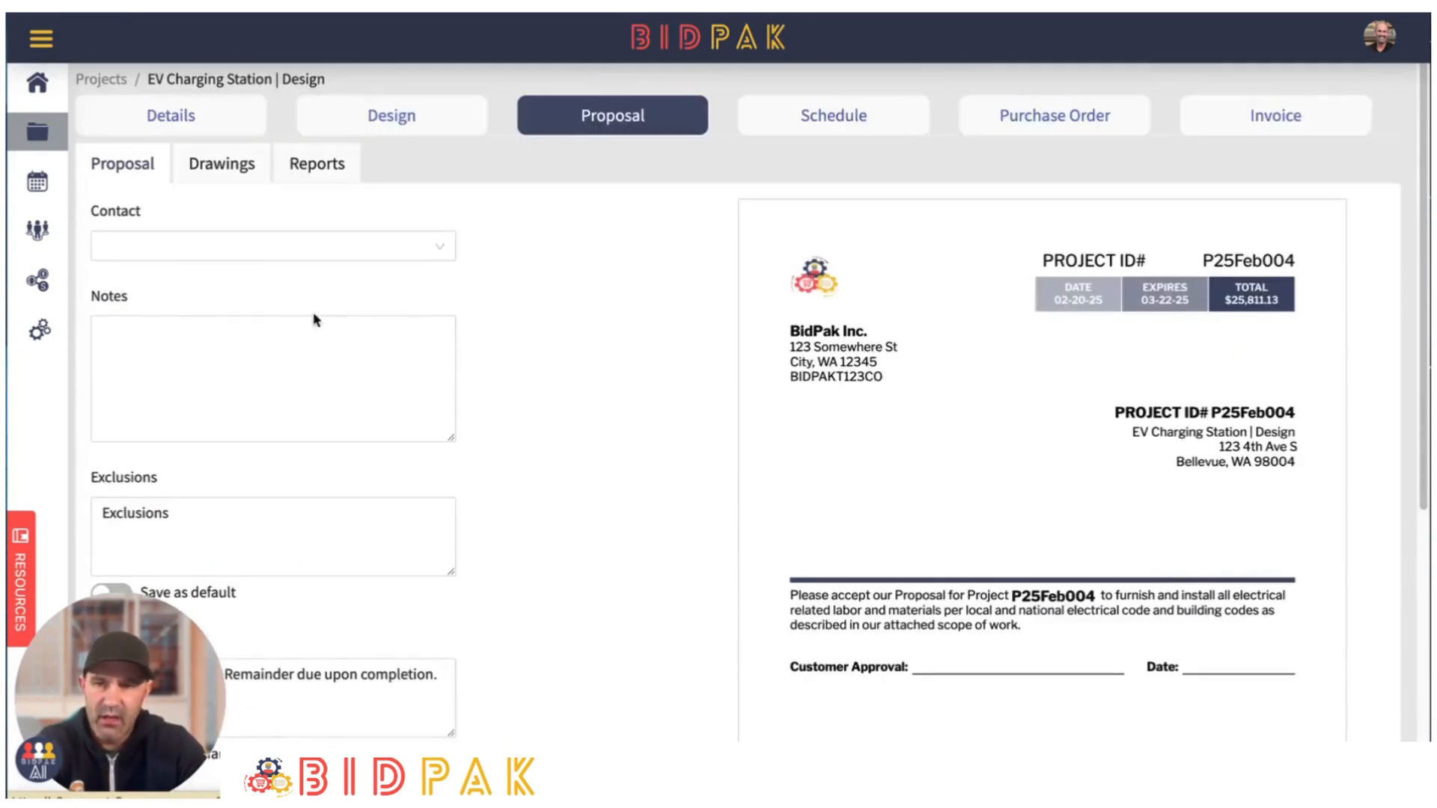
pyautogui.click(128, 327)
pyautogui.scroll(-6, 230, 346)
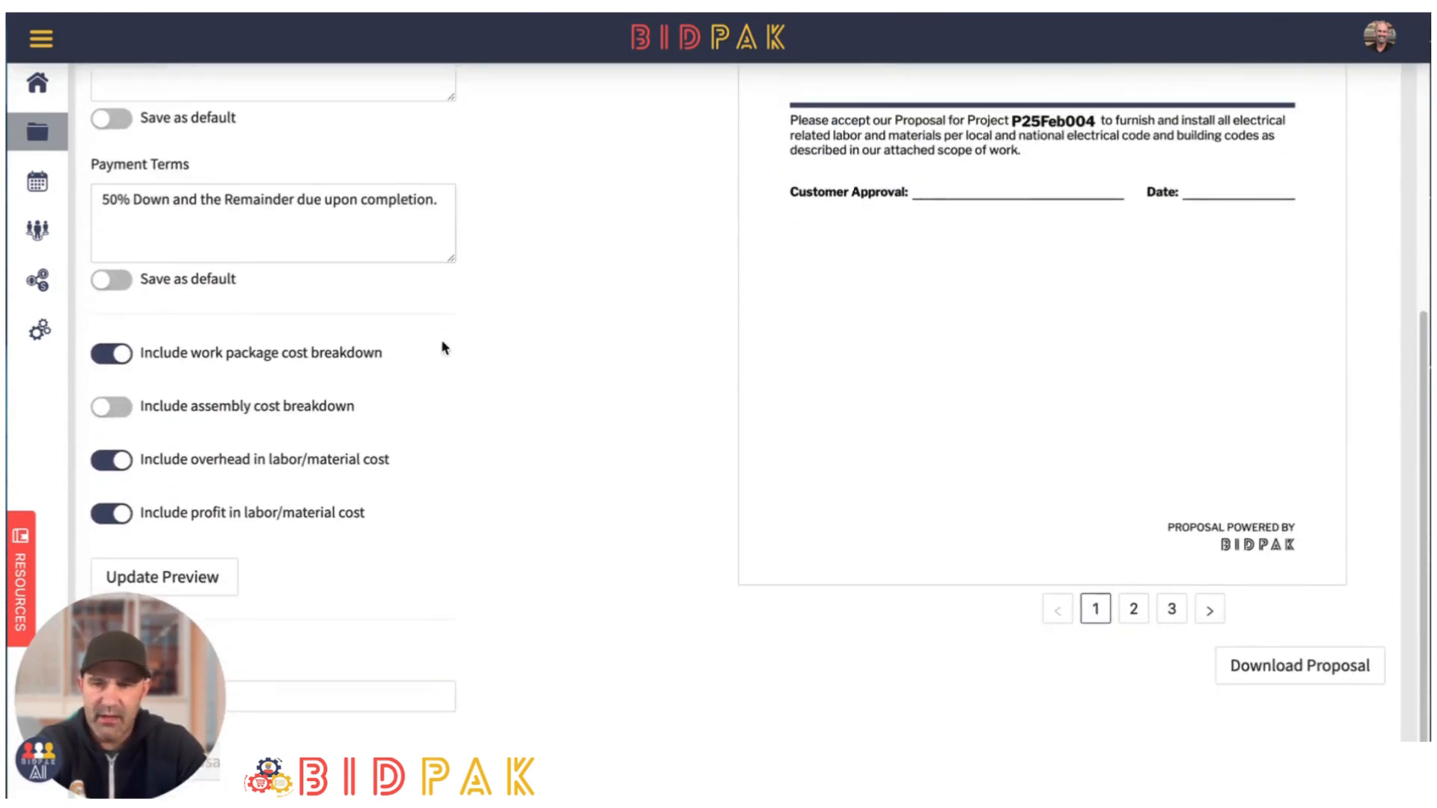
pyautogui.scroll(5, 408, 225)
pyautogui.scroll(-5, 628, 332)
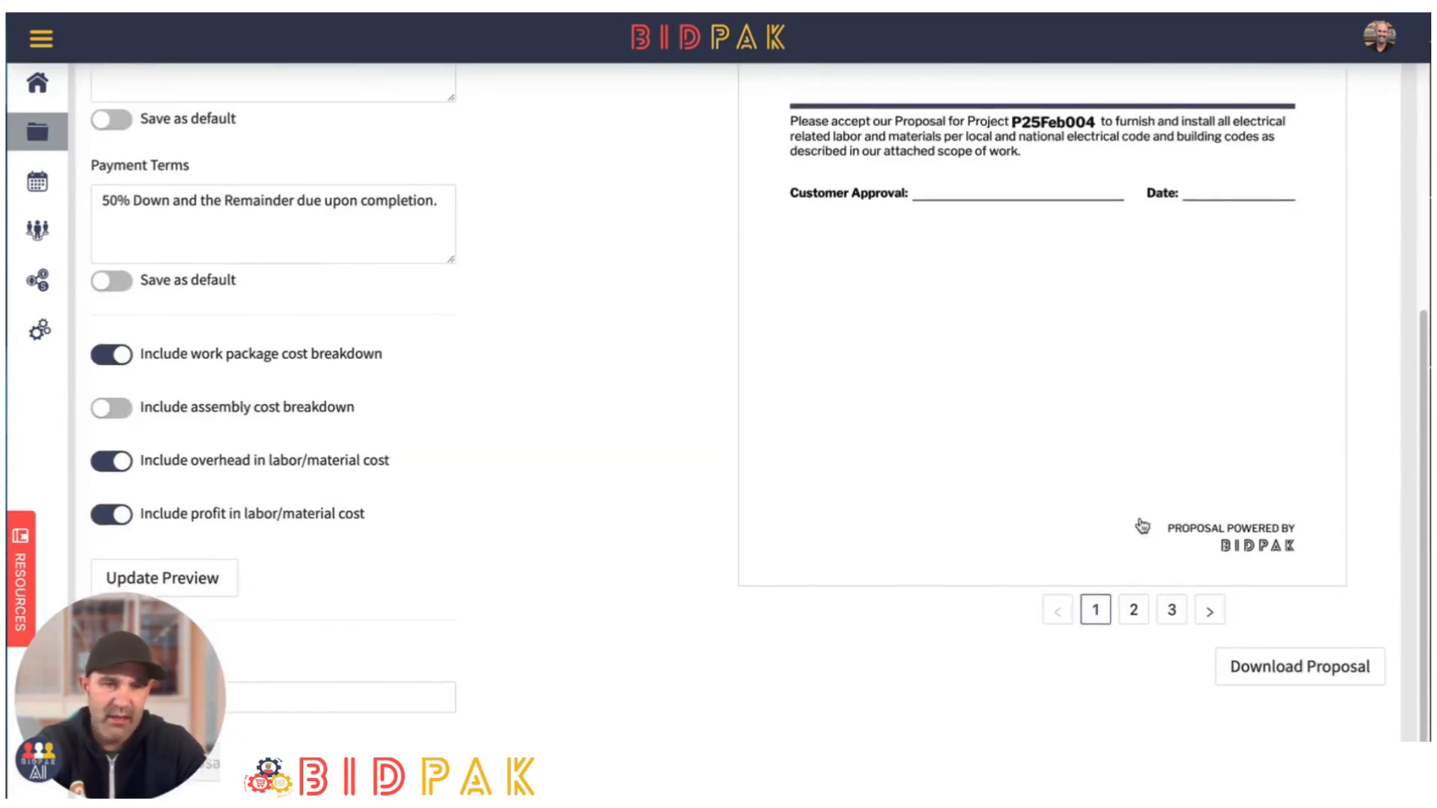
# - Read pages 2 and 3 of the proposal preview, covering every work package from Station to General Conditions
pyautogui.click(1132, 610)
pyautogui.scroll(4, 1089, 463)
pyautogui.scroll(2, 1063, 422)
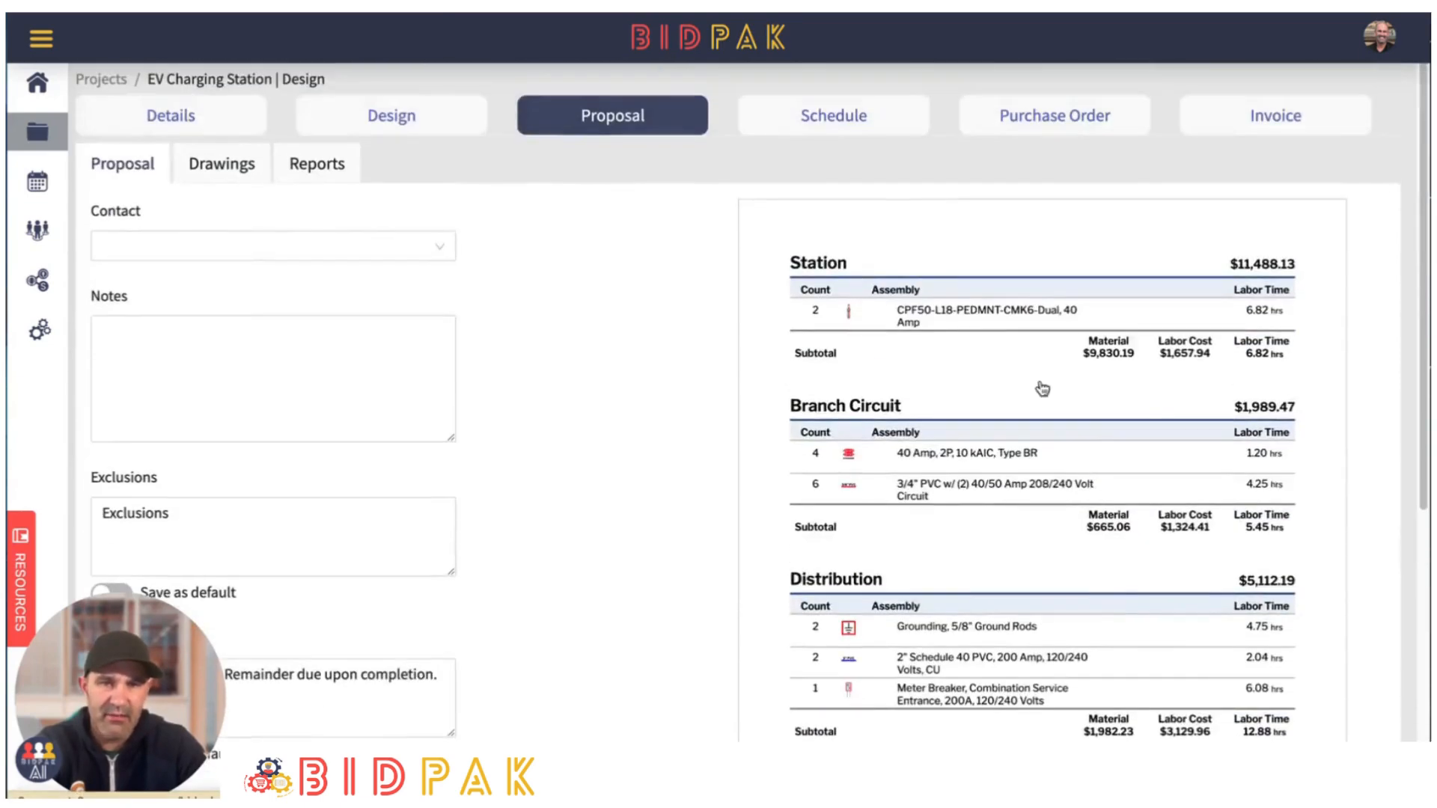
pyautogui.scroll(-4, 969, 317)
pyautogui.scroll(4, 936, 317)
pyautogui.scroll(-4, 973, 374)
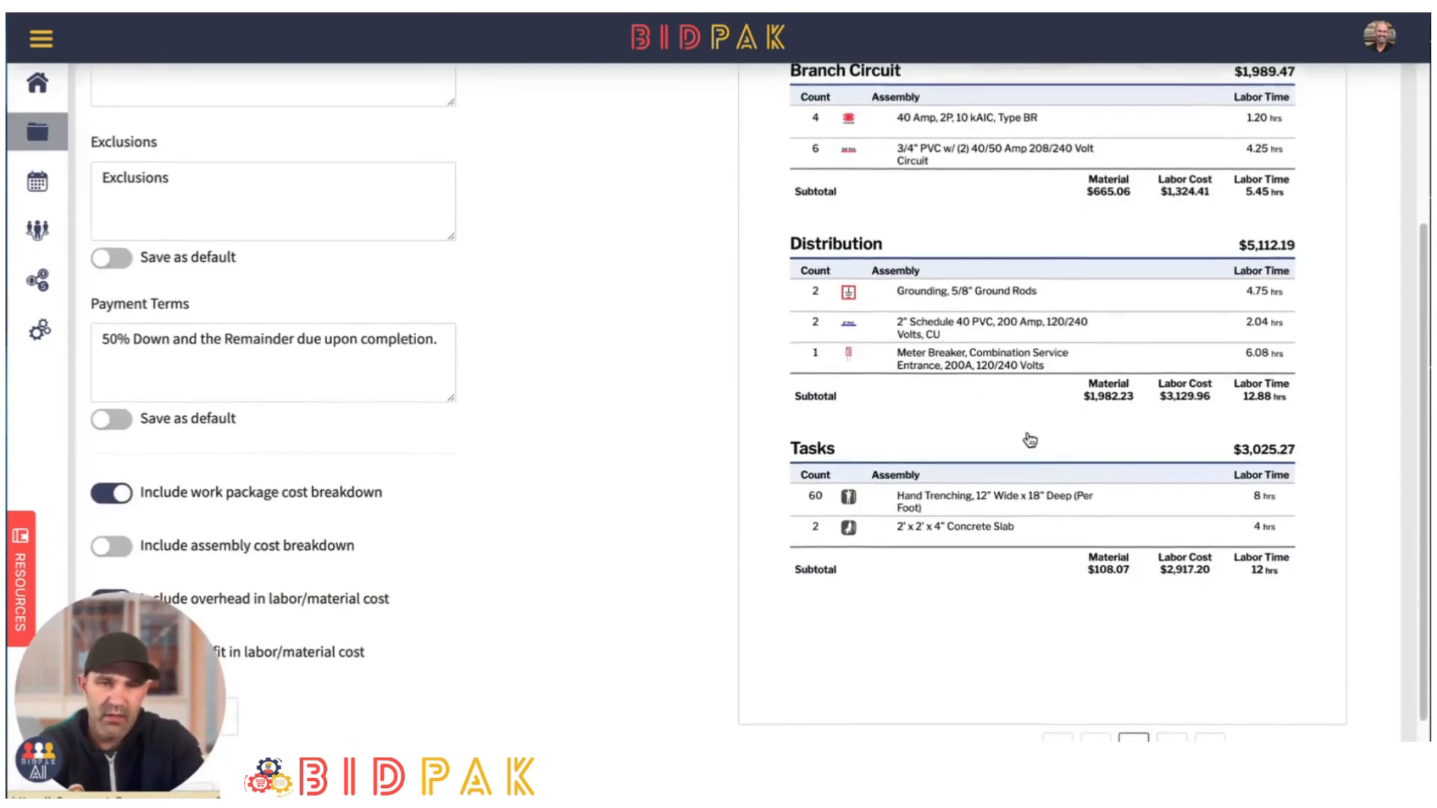
pyautogui.click(1172, 735)
pyautogui.scroll(4, 1114, 461)
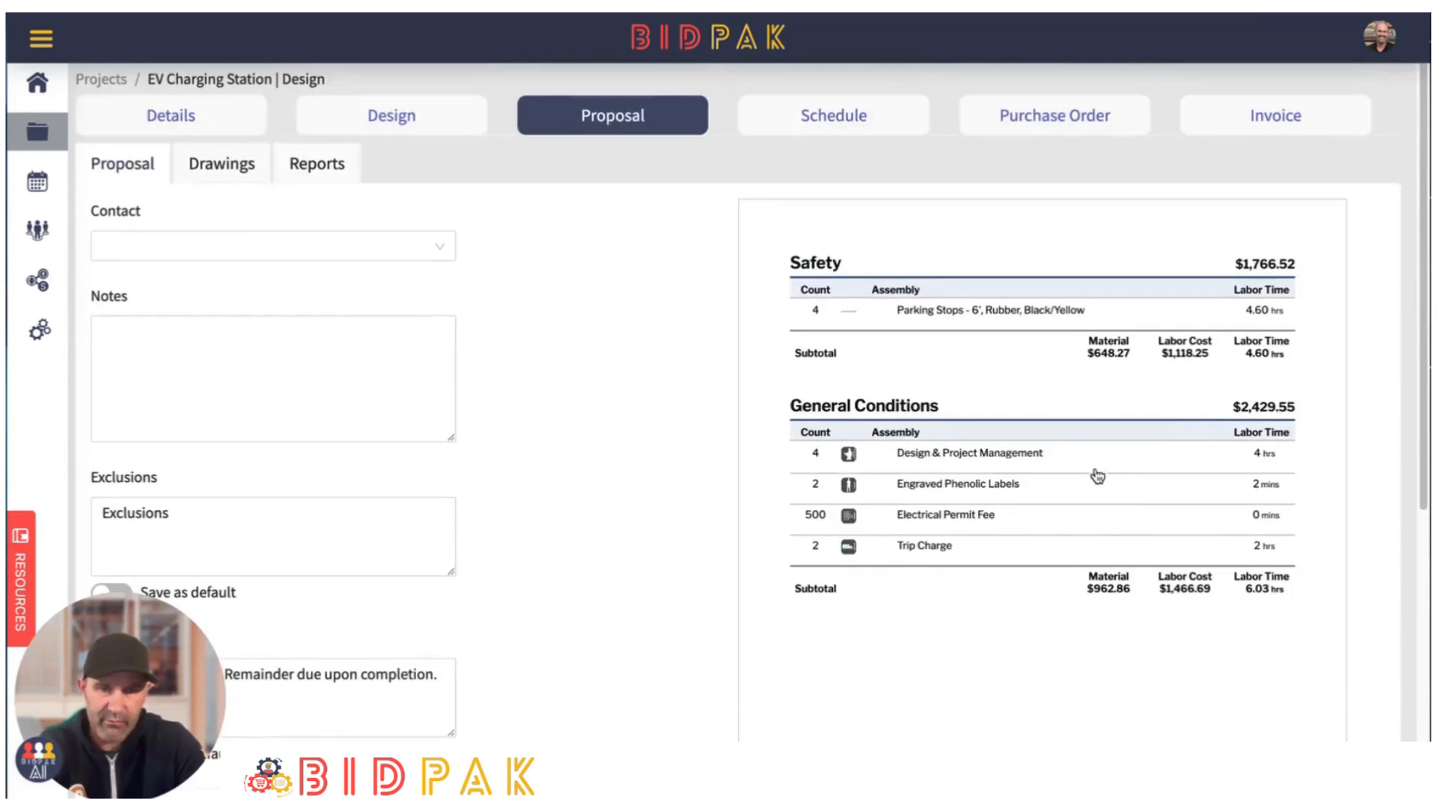
pyautogui.scroll(-5, 603, 465)
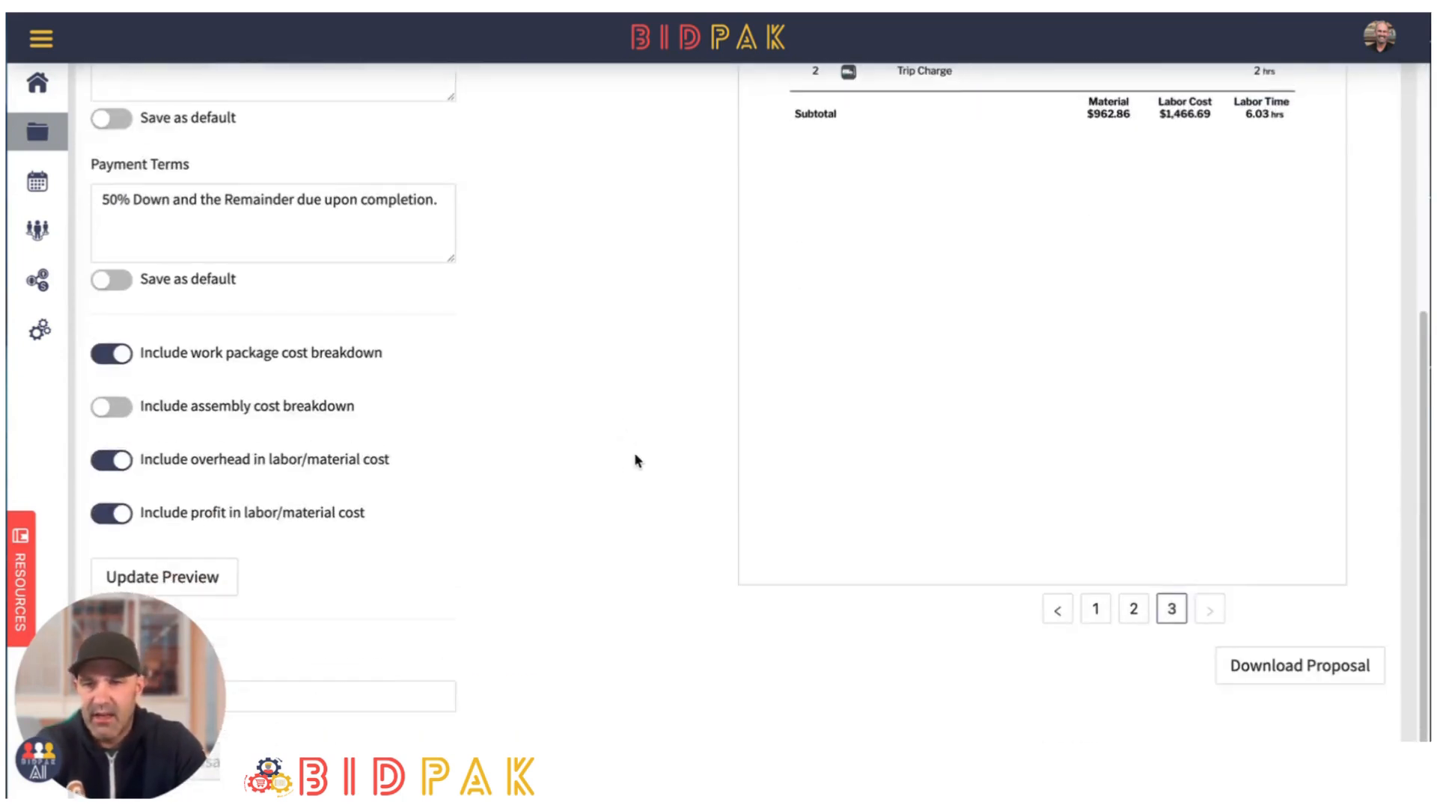
pyautogui.scroll(5, 634, 457)
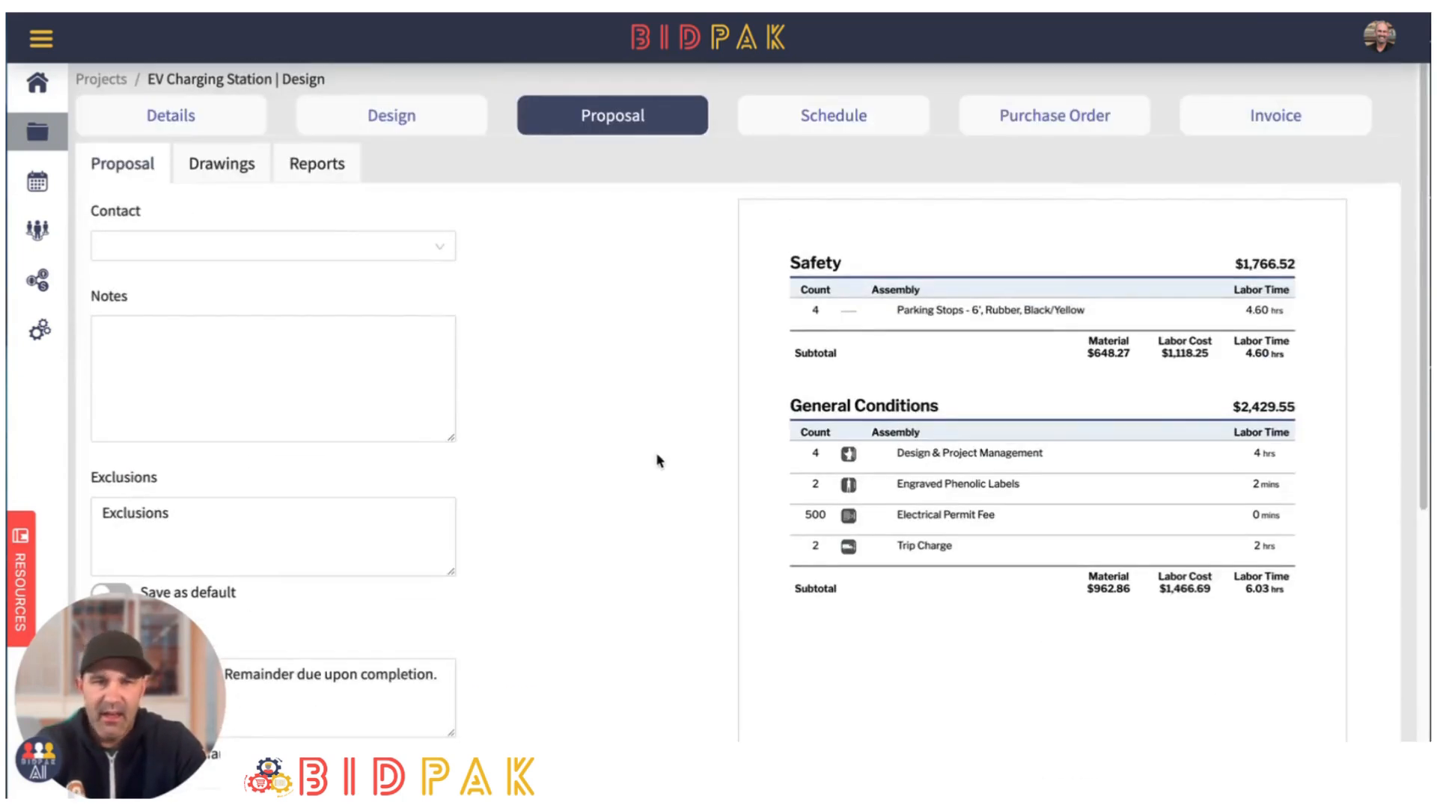
# - Start a new purchase order to inspect its material list and material budget, and return to the proposal
pyautogui.click(1054, 117)
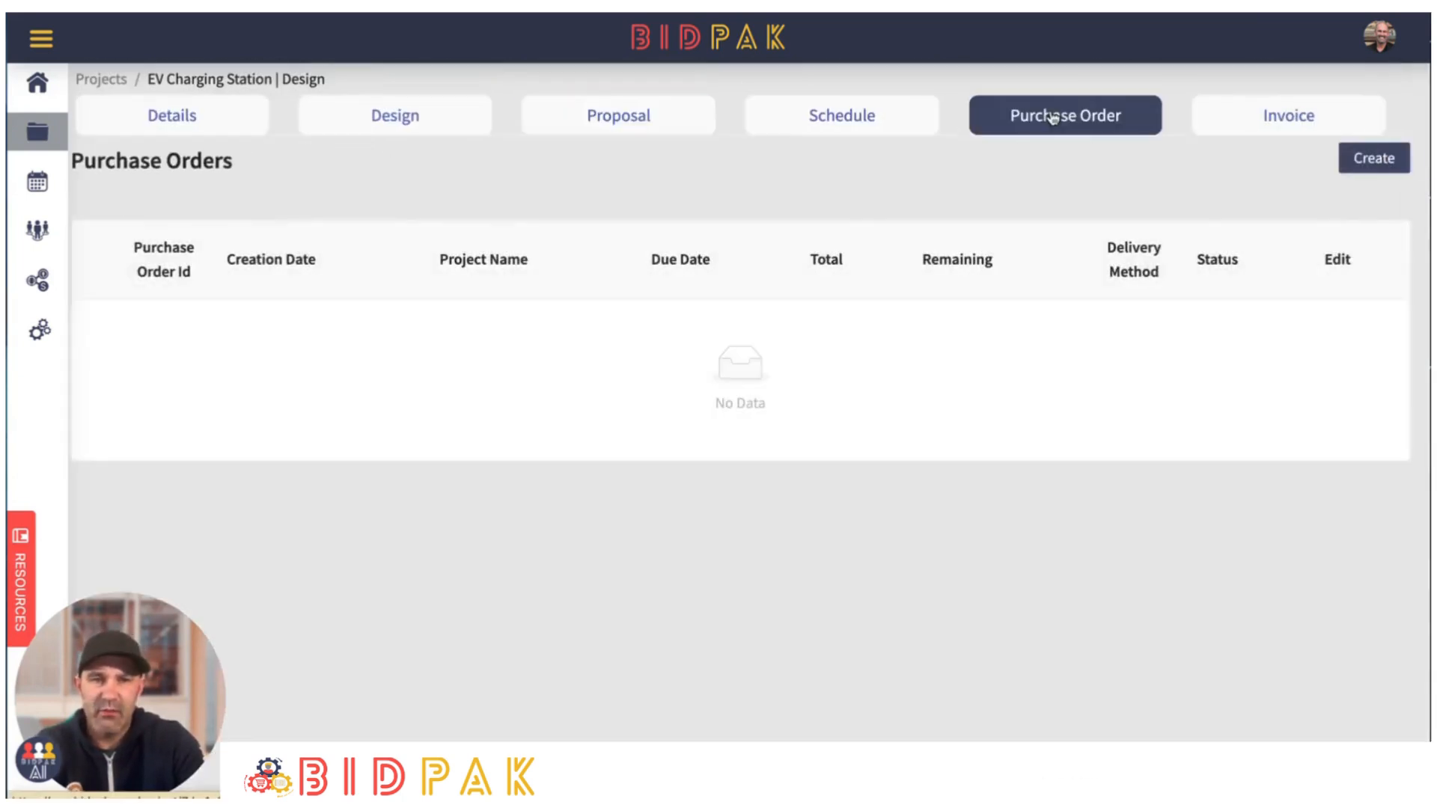
pyautogui.click(1393, 163)
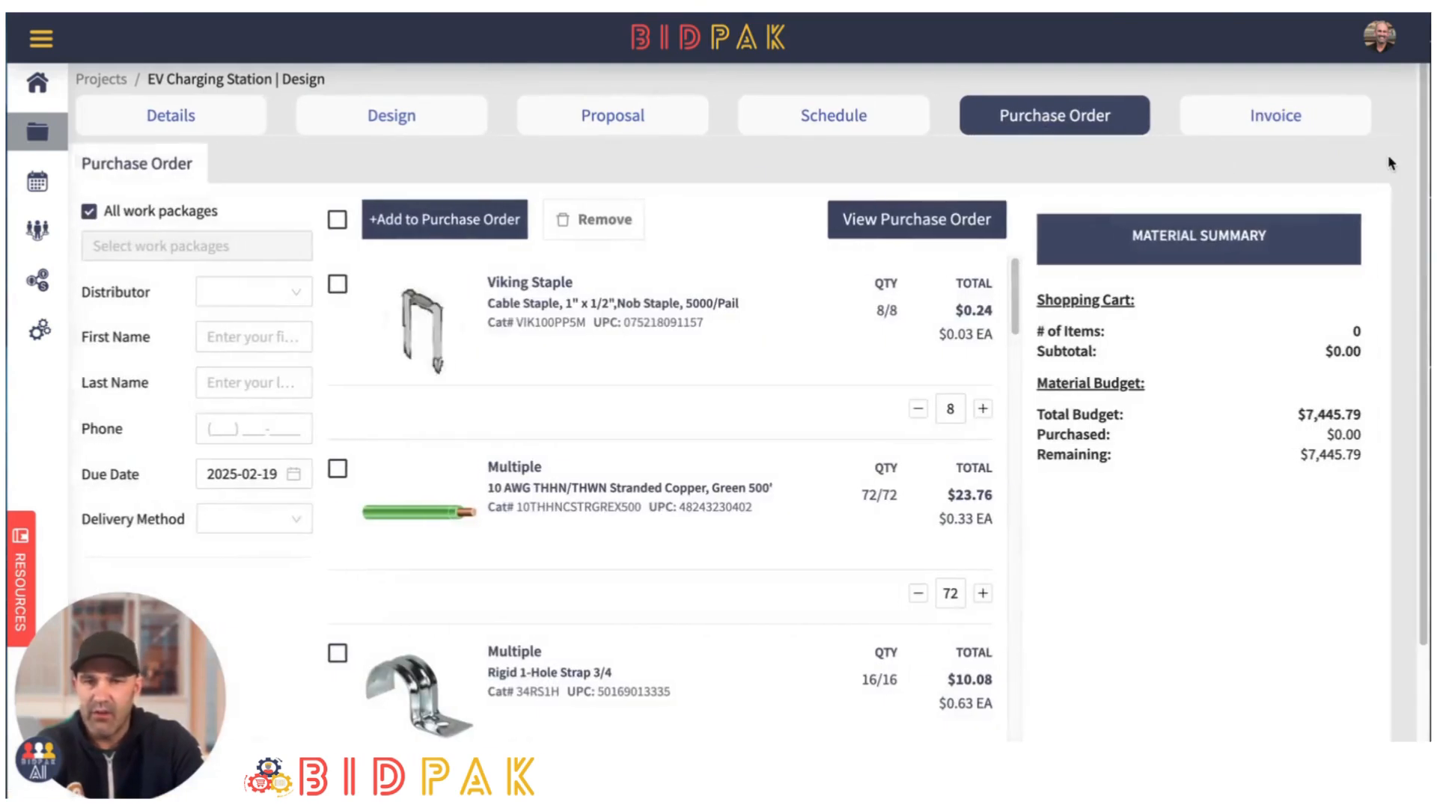
pyautogui.scroll(-1, 737, 424)
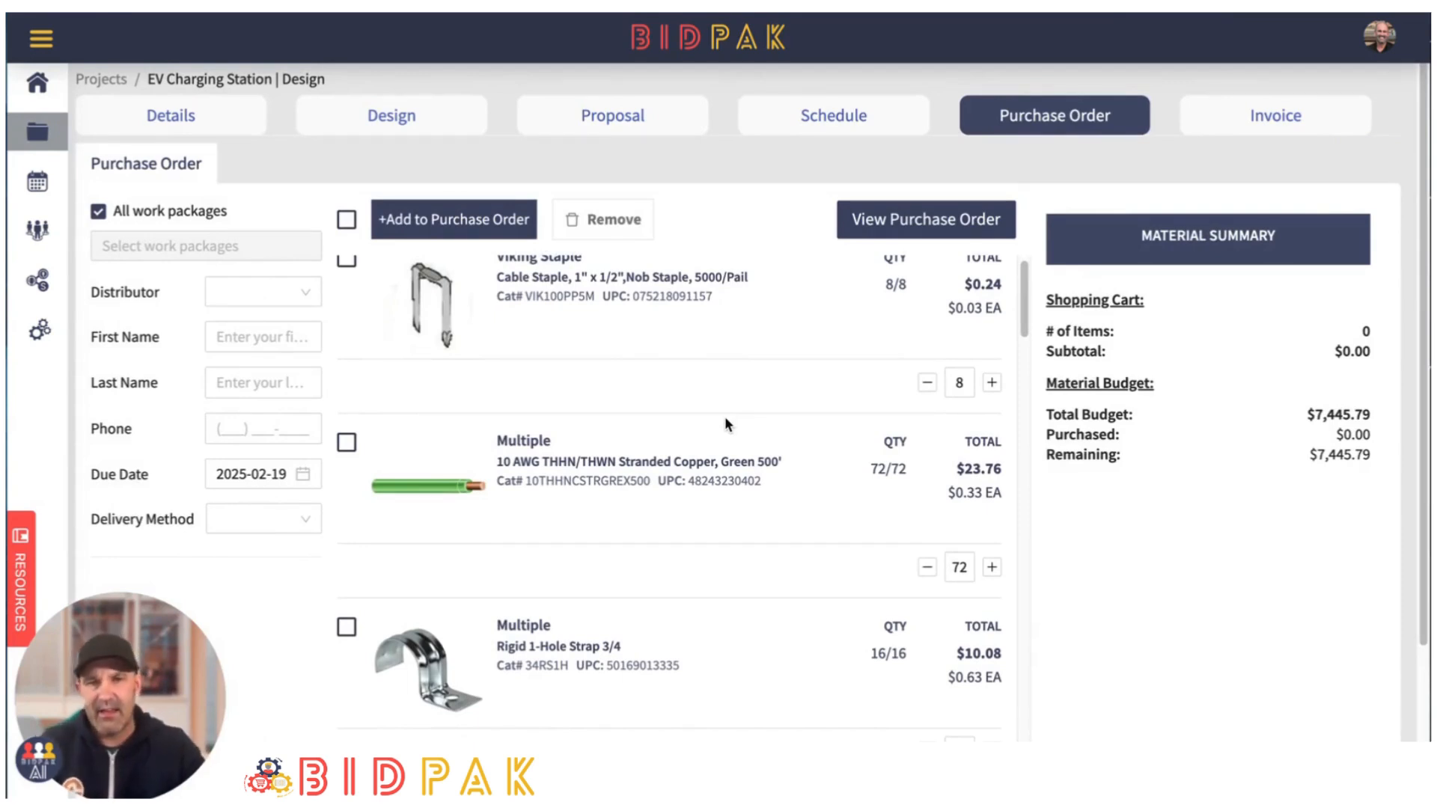
pyautogui.click(628, 126)
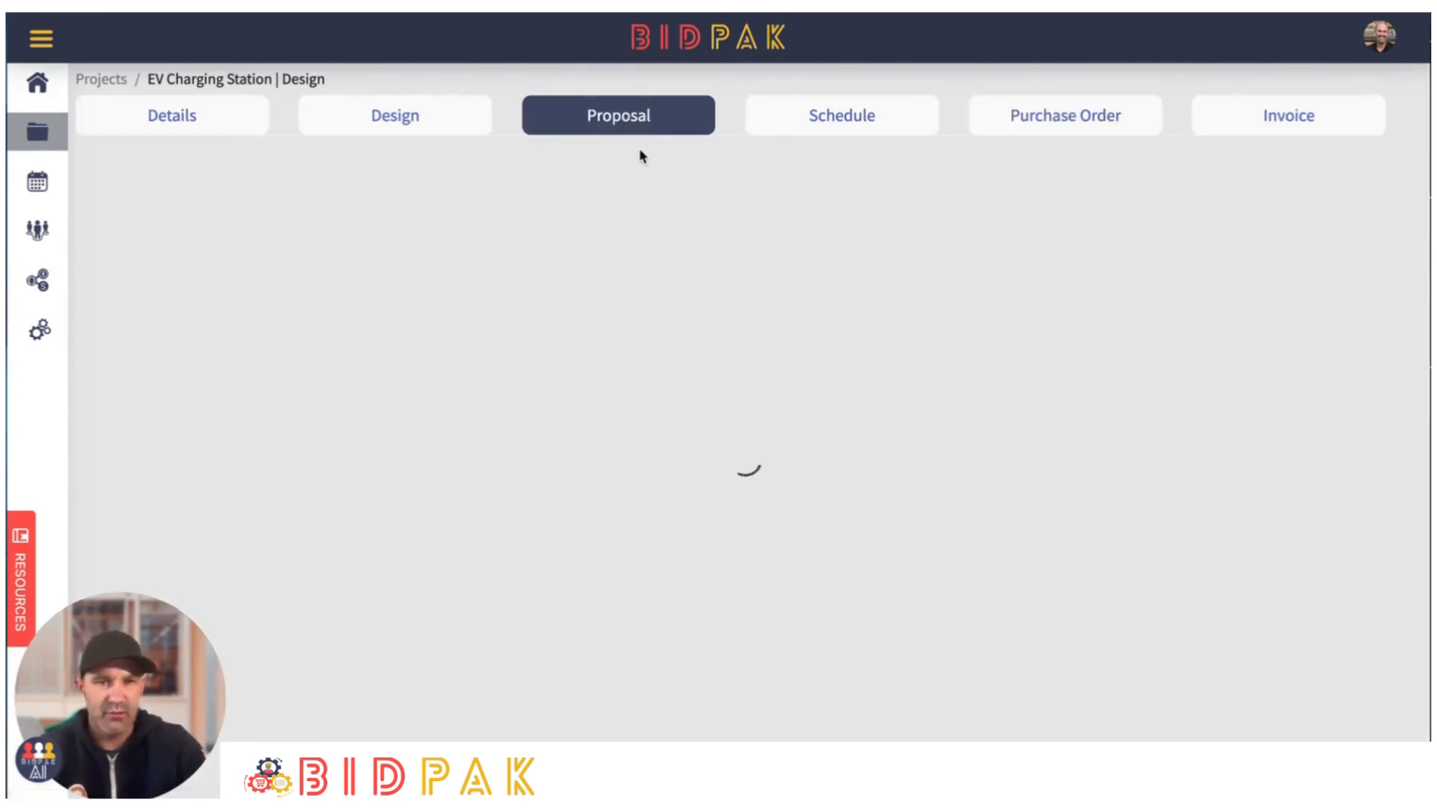